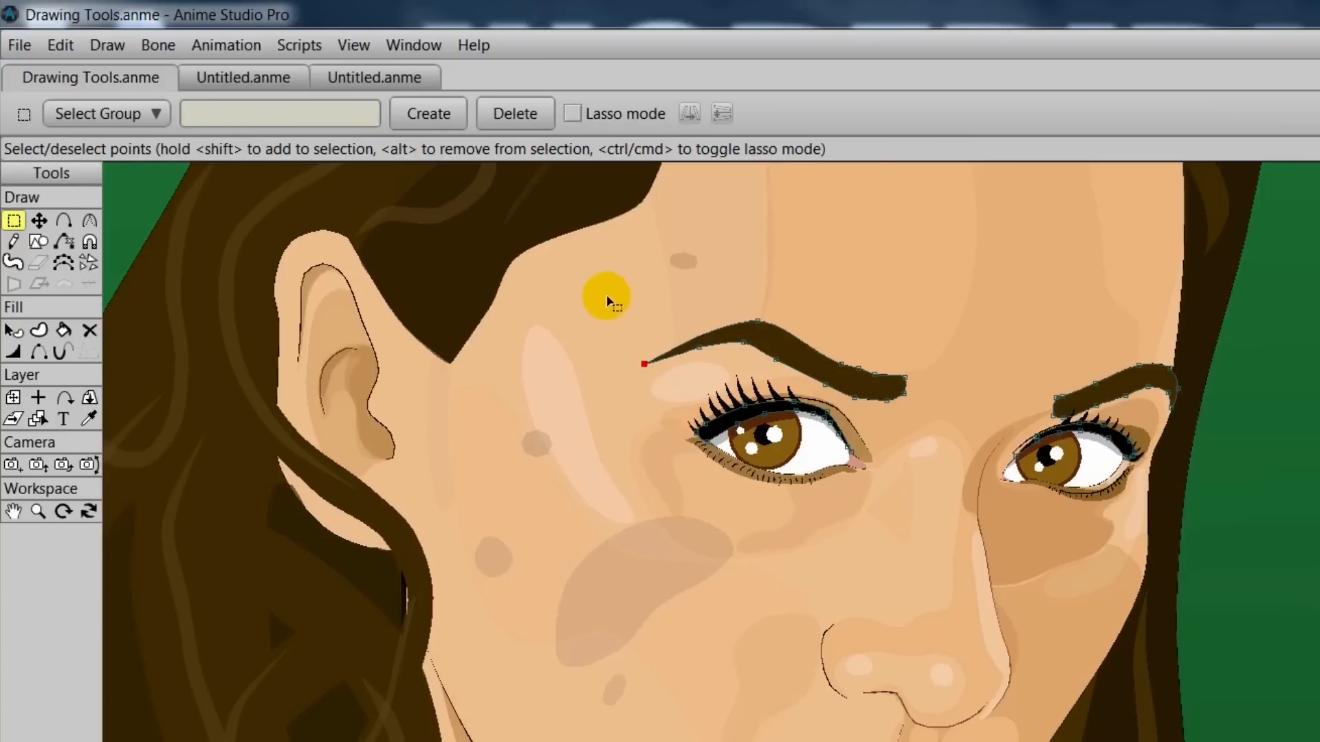
Select the points around both eyebrows with a rectangular selection
{"action": "left_click_drag", "start_coordinate": [592, 267], "coordinate": [1248, 579]}
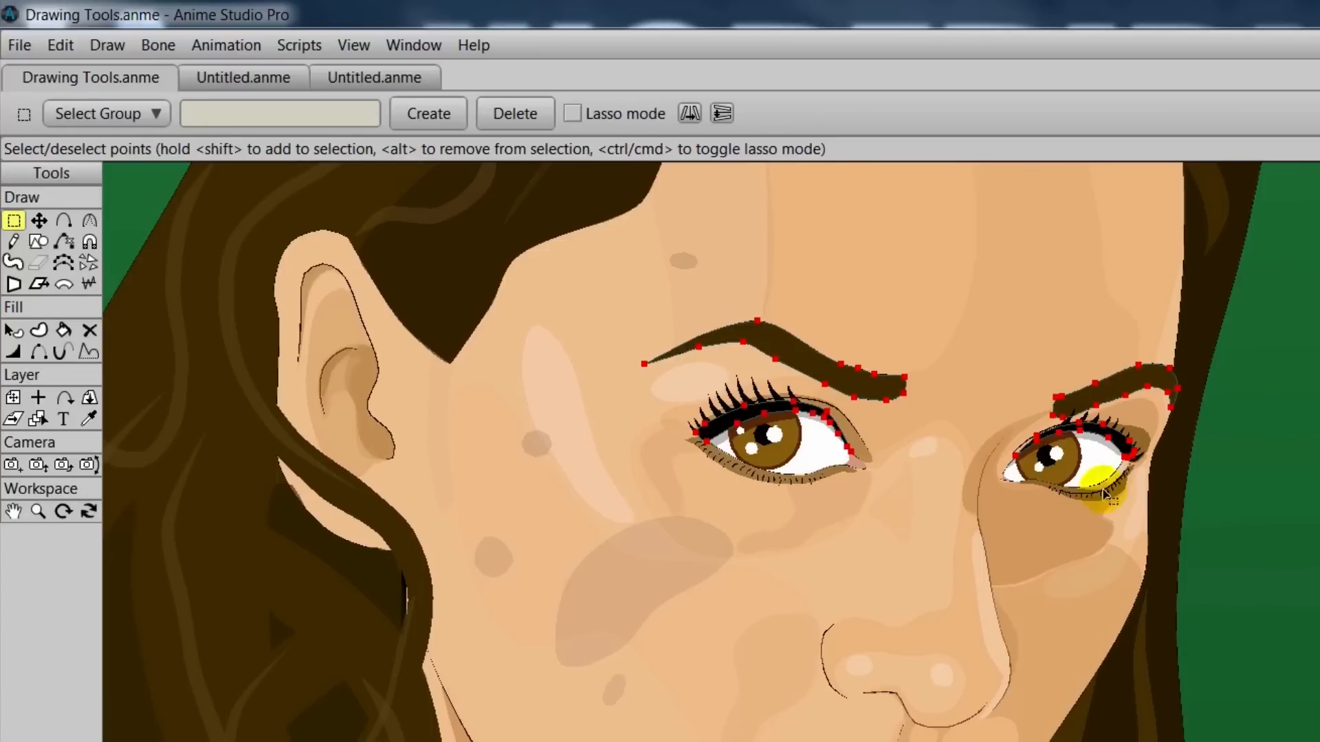
{"action": "left_click_drag", "start_coordinate": [609, 313], "coordinate": [944, 392]}
{"action": "mouse_move", "coordinate": [599, 281]}
{"action": "left_mouse_down"}
{"action": "mouse_move", "coordinate": [660, 365]}
{"action": "mouse_move", "coordinate": [1007, 415]}
{"action": "mouse_move", "coordinate": [1143, 403]}
{"action": "mouse_move", "coordinate": [1175, 419]}
{"action": "left_mouse_up"}
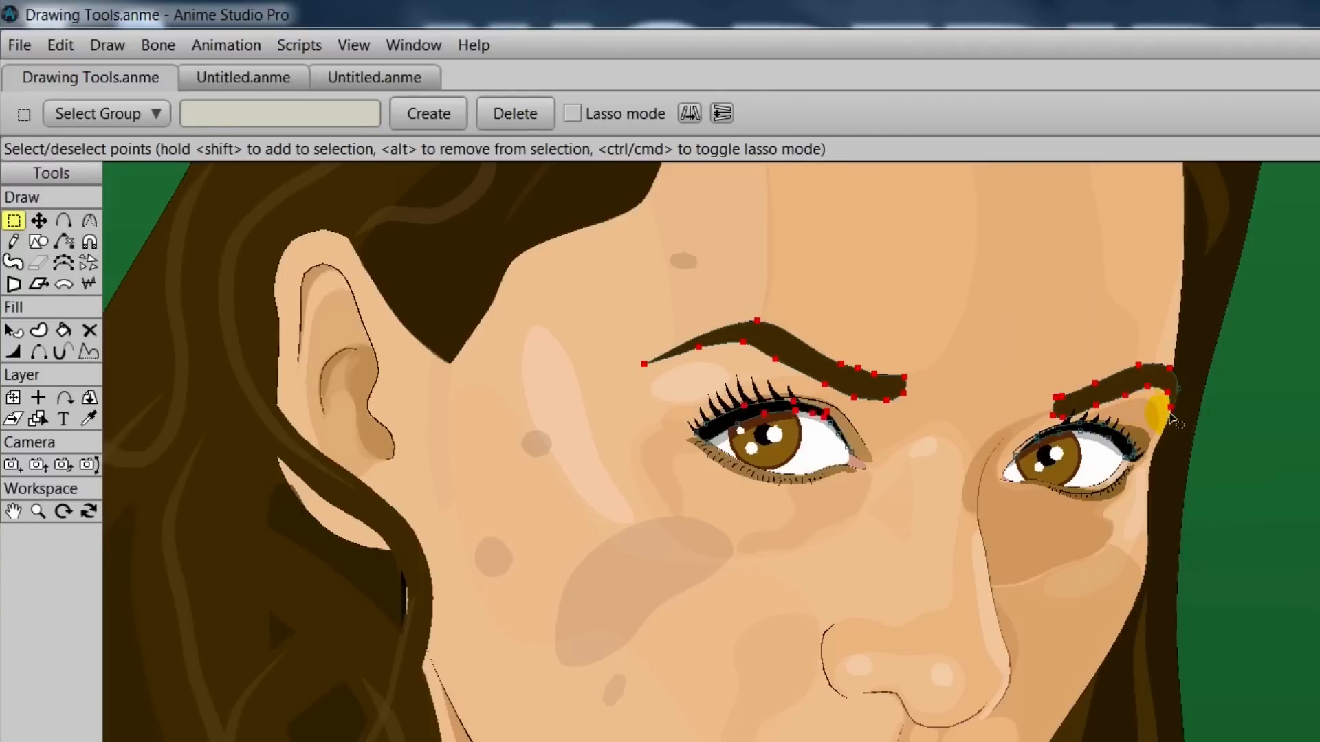
Turn on lasso mode and select all points of both eyebrow shapes without any of the eye points
{"action": "left_click", "coordinate": [573, 114]}
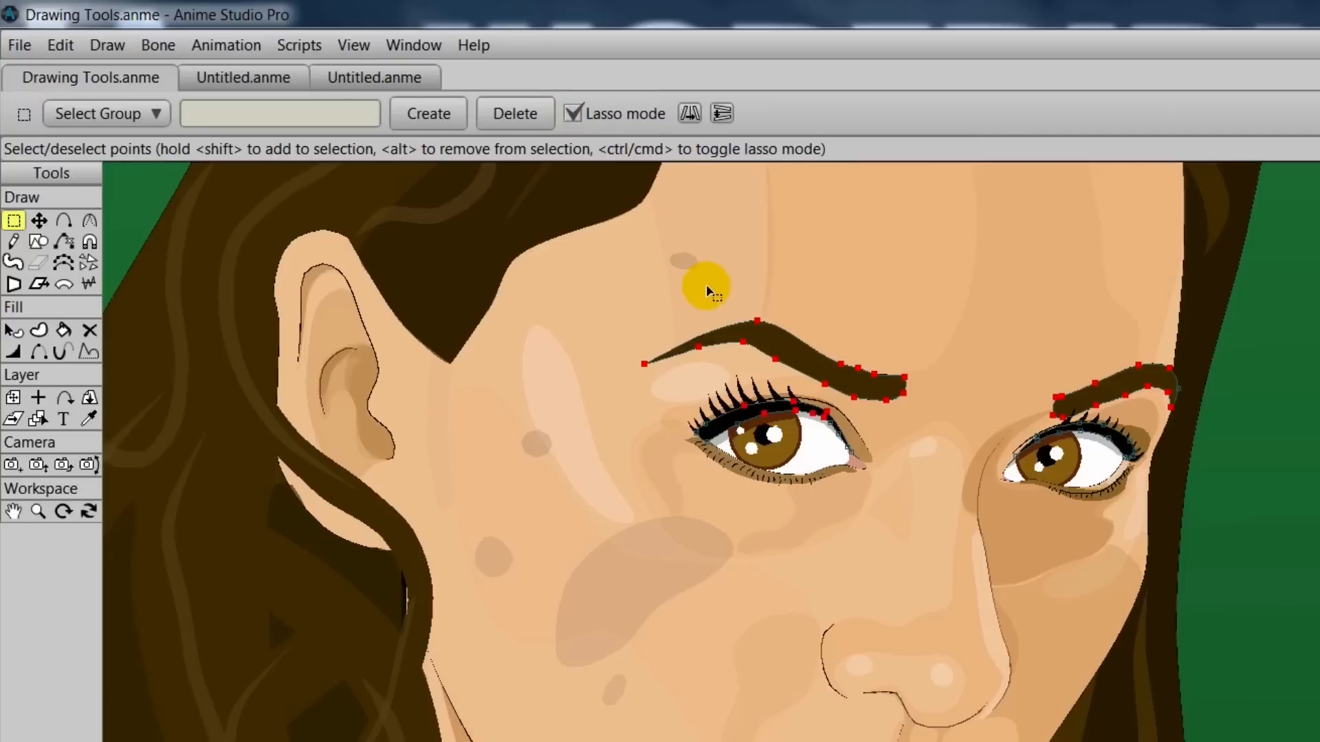
{"action": "mouse_move", "coordinate": [709, 289]}
{"action": "left_mouse_down"}
{"action": "mouse_move", "coordinate": [623, 338]}
{"action": "mouse_move", "coordinate": [617, 378]}
{"action": "mouse_move", "coordinate": [645, 404]}
{"action": "mouse_move", "coordinate": [716, 373]}
{"action": "mouse_move", "coordinate": [766, 372]}
{"action": "mouse_move", "coordinate": [952, 430]}
{"action": "mouse_move", "coordinate": [1139, 411]}
{"action": "mouse_move", "coordinate": [1219, 419]}
{"action": "mouse_move", "coordinate": [1231, 380]}
{"action": "mouse_move", "coordinate": [1104, 318]}
{"action": "mouse_move", "coordinate": [834, 288]}
{"action": "mouse_move", "coordinate": [686, 294]}
{"action": "mouse_move", "coordinate": [674, 344]}
{"action": "mouse_move", "coordinate": [688, 377]}
{"action": "mouse_move", "coordinate": [711, 364]}
{"action": "mouse_move", "coordinate": [728, 314]}
{"action": "mouse_move", "coordinate": [792, 307]}
{"action": "mouse_move", "coordinate": [774, 375]}
{"action": "mouse_move", "coordinate": [816, 337]}
{"action": "mouse_move", "coordinate": [840, 374]}
{"action": "mouse_move", "coordinate": [868, 343]}
{"action": "mouse_move", "coordinate": [968, 334]}
{"action": "mouse_move", "coordinate": [1012, 364]}
{"action": "mouse_move", "coordinate": [1119, 386]}
{"action": "mouse_move", "coordinate": [1093, 363]}
{"action": "mouse_move", "coordinate": [813, 293]}
{"action": "mouse_move", "coordinate": [674, 326]}
{"action": "left_mouse_up"}
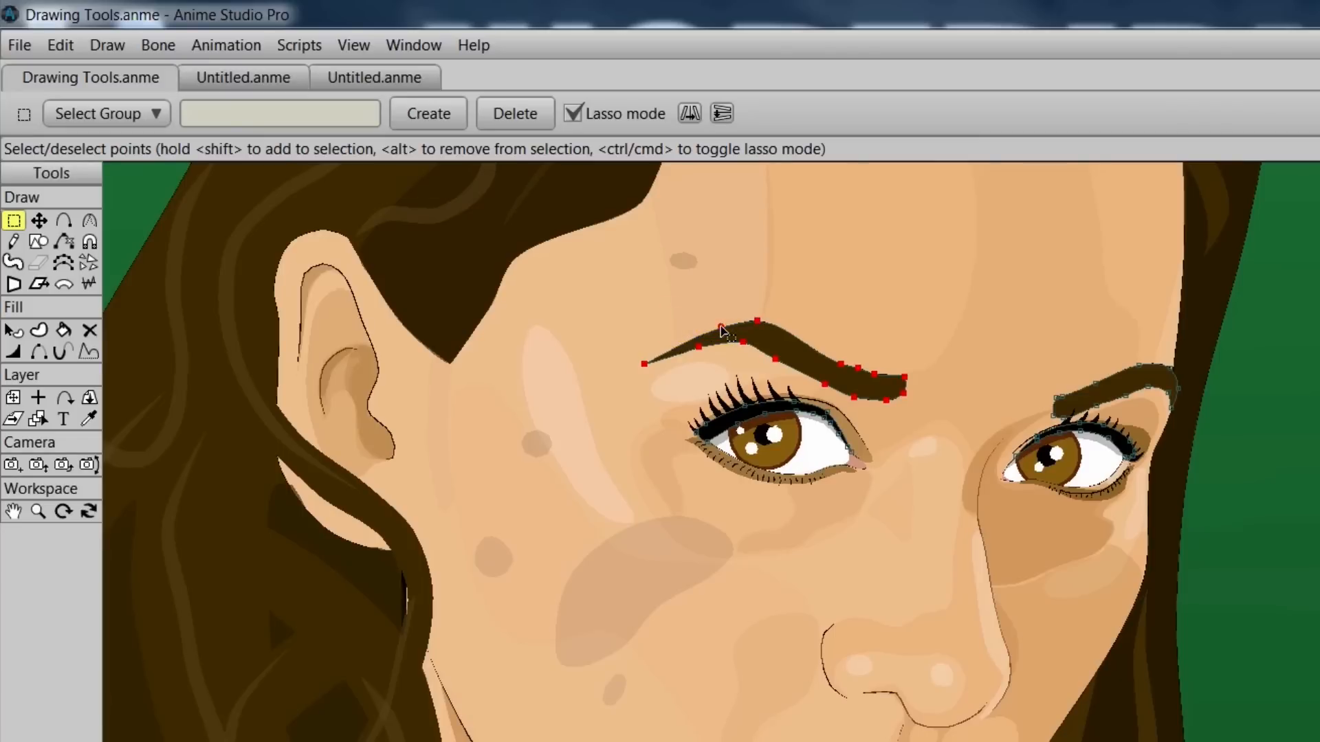
{"action": "double_click", "coordinate": [722, 332]}
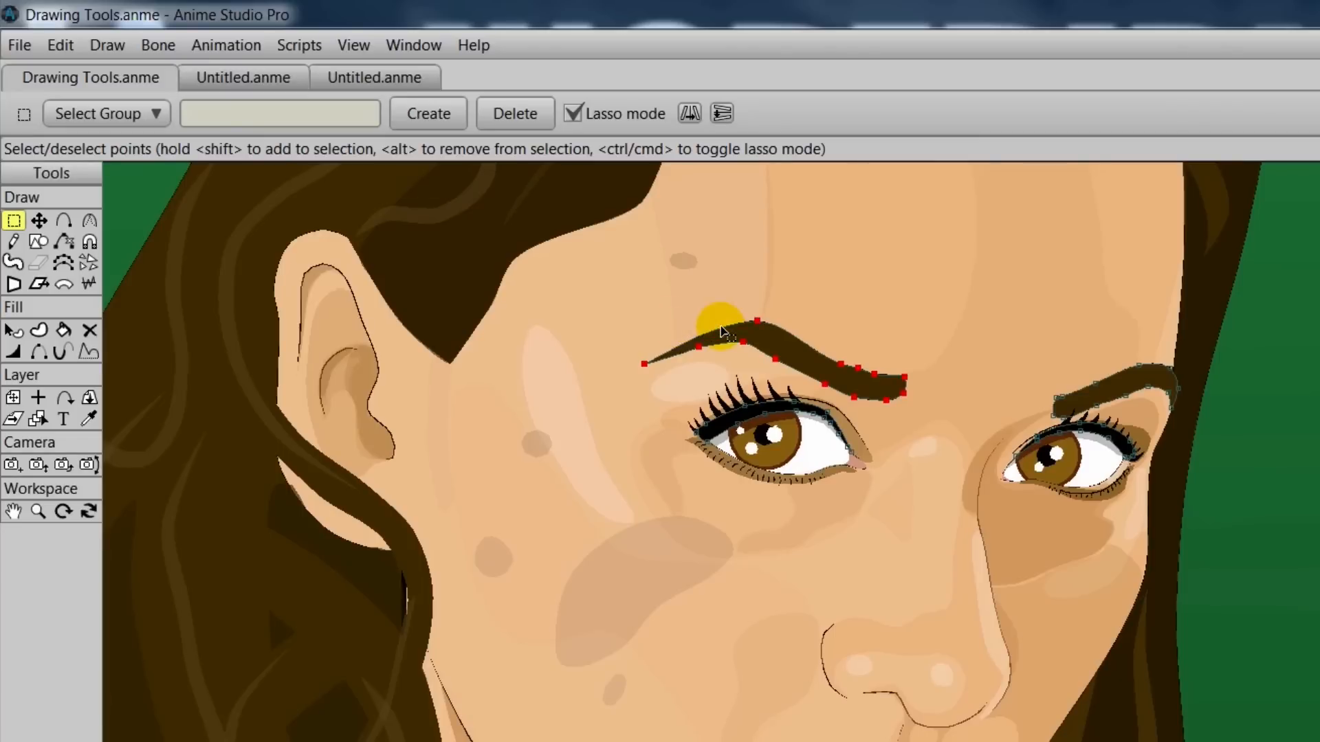
{"action": "double_click", "coordinate": [1114, 379], "text": "shift"}
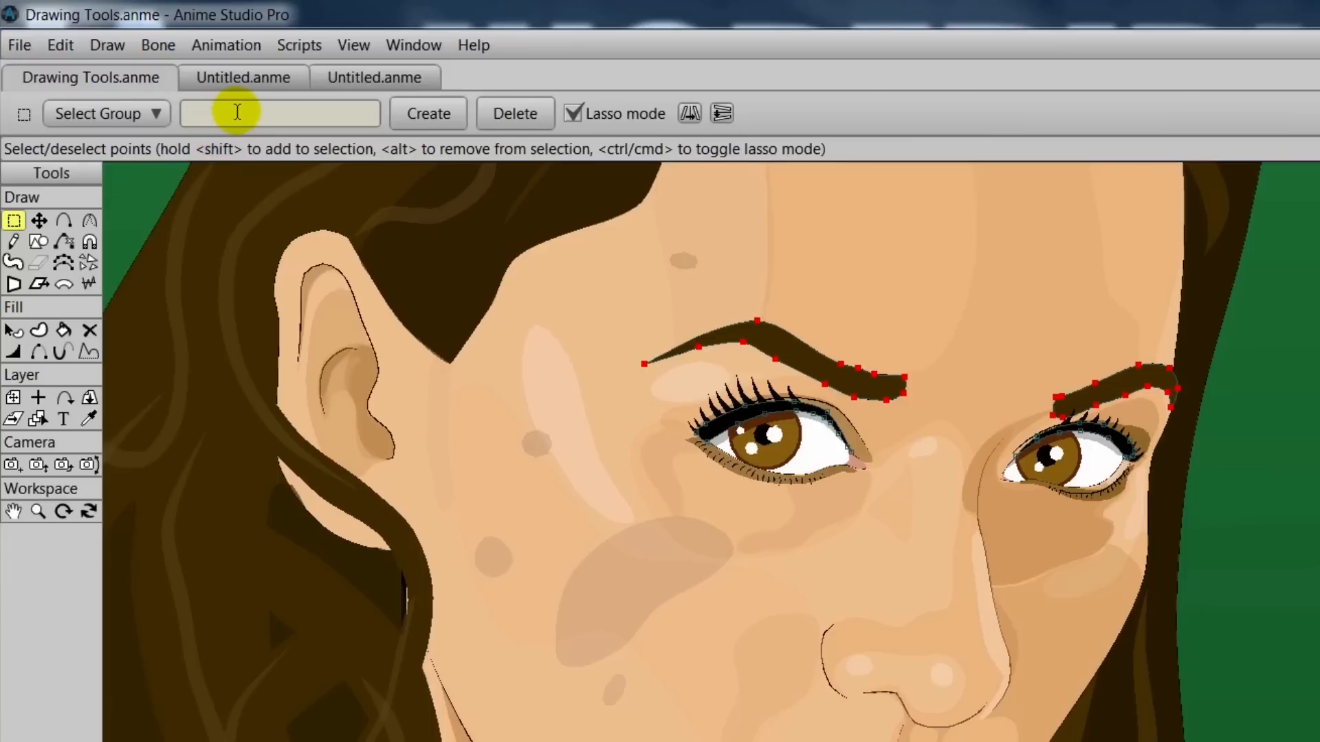
Save the selected eyebrow points as a point group named "Eyebrows"
{"action": "left_click", "coordinate": [264, 114]}
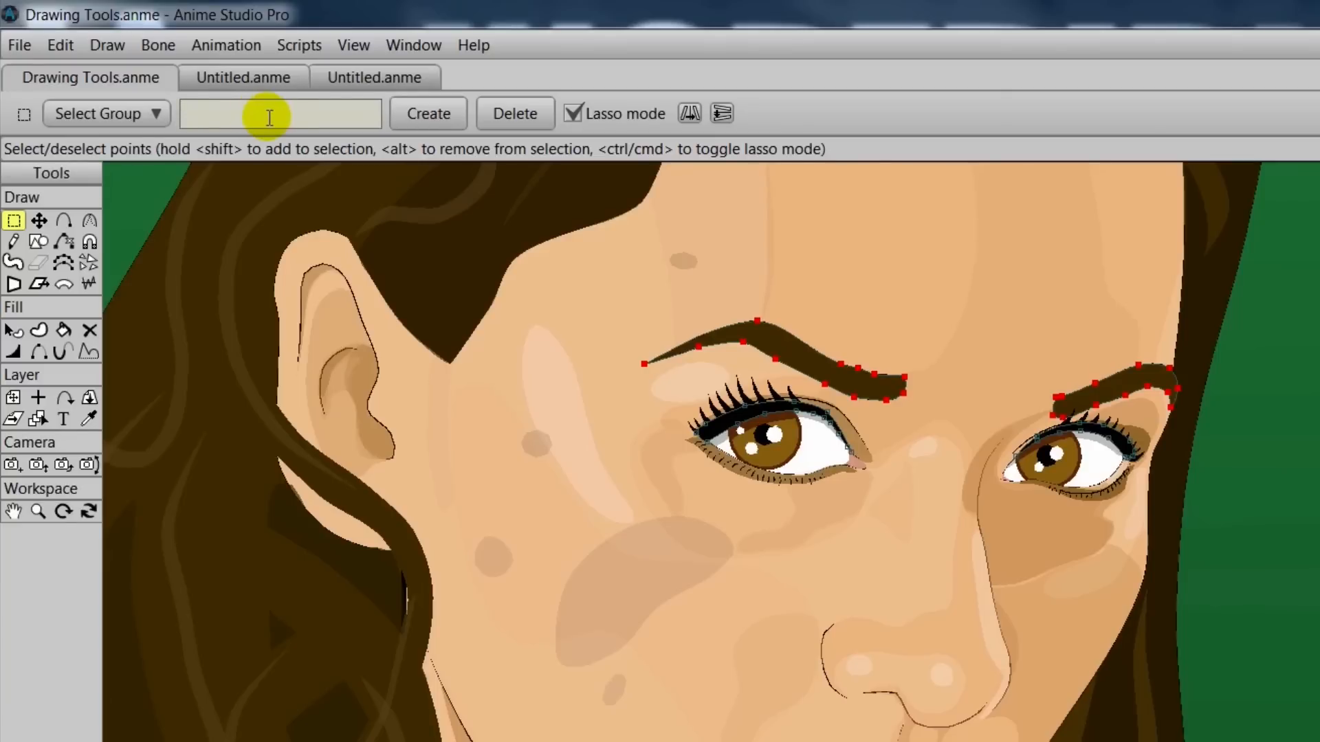
{"action": "type", "text": "Eyebrows"}
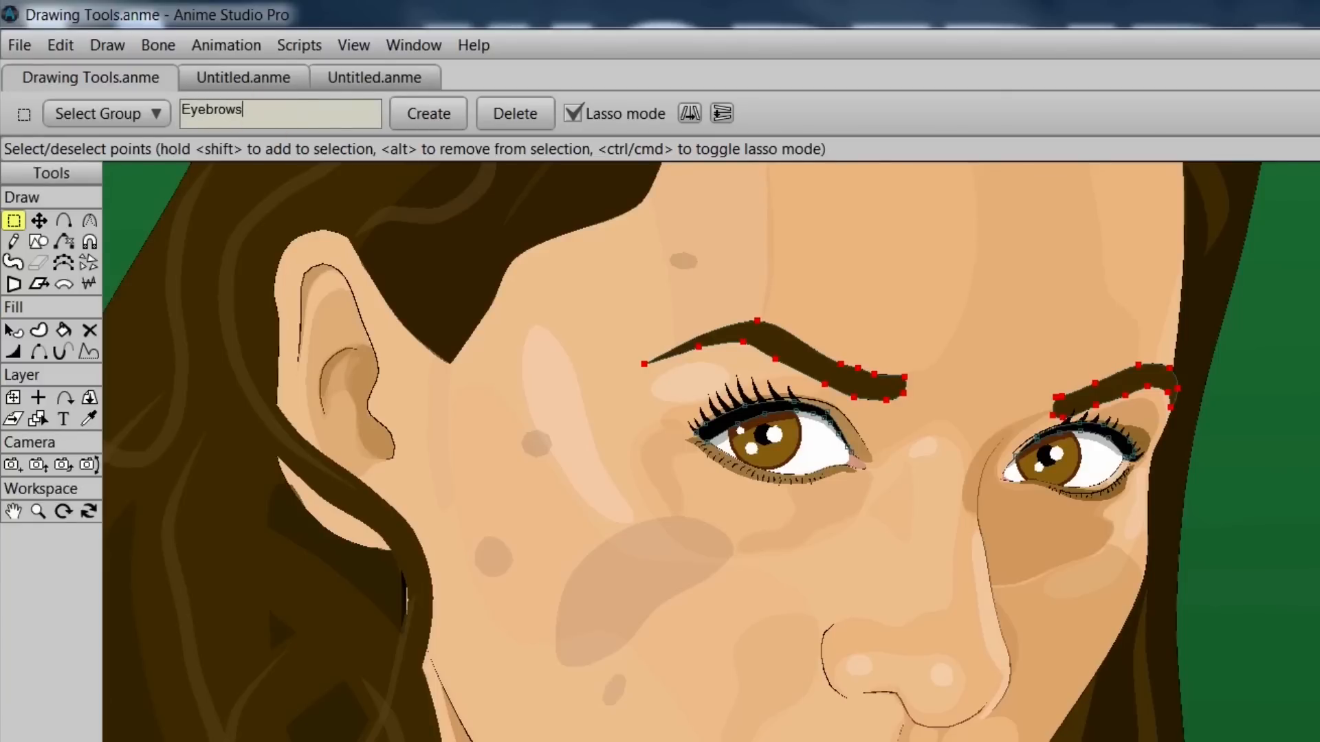
{"action": "key", "text": "Return"}
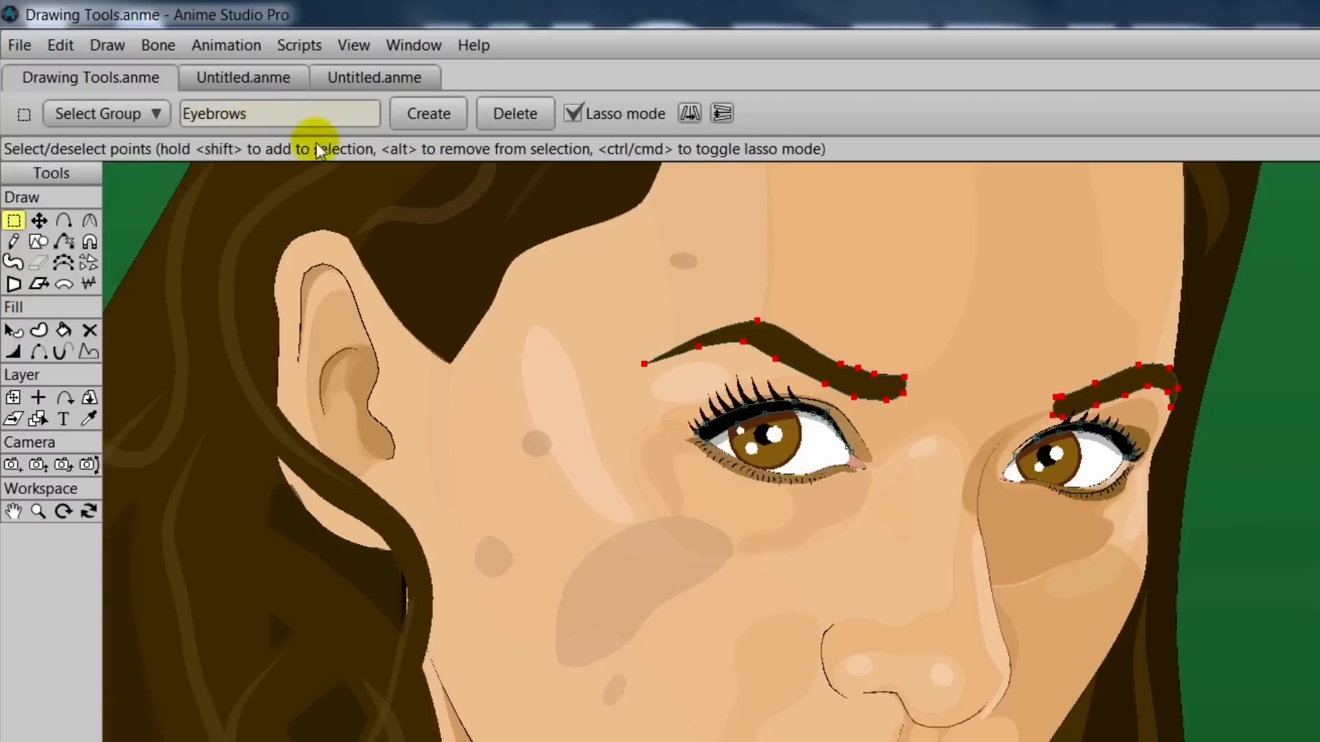
Clear the point selection and reselect both eyebrows through the saved Eyebrows group
{"action": "left_click", "coordinate": [618, 499]}
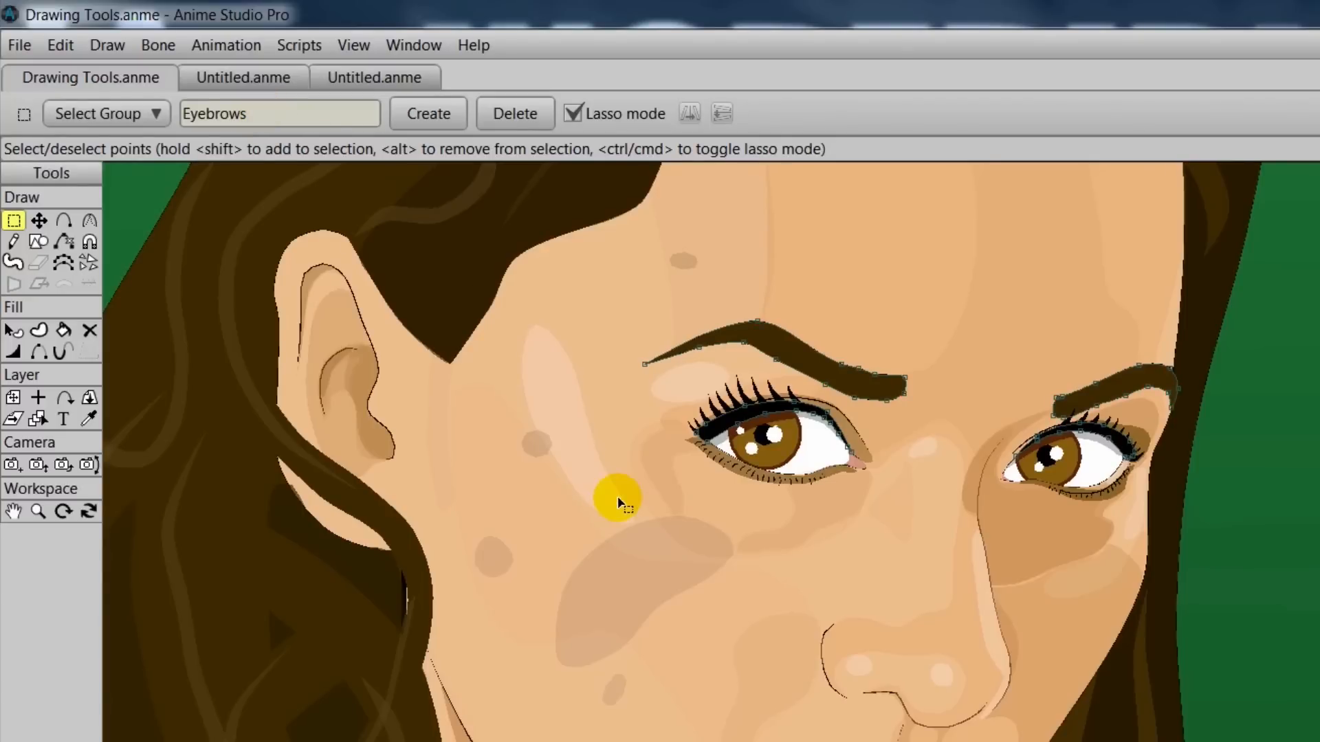
{"action": "left_click", "coordinate": [155, 114]}
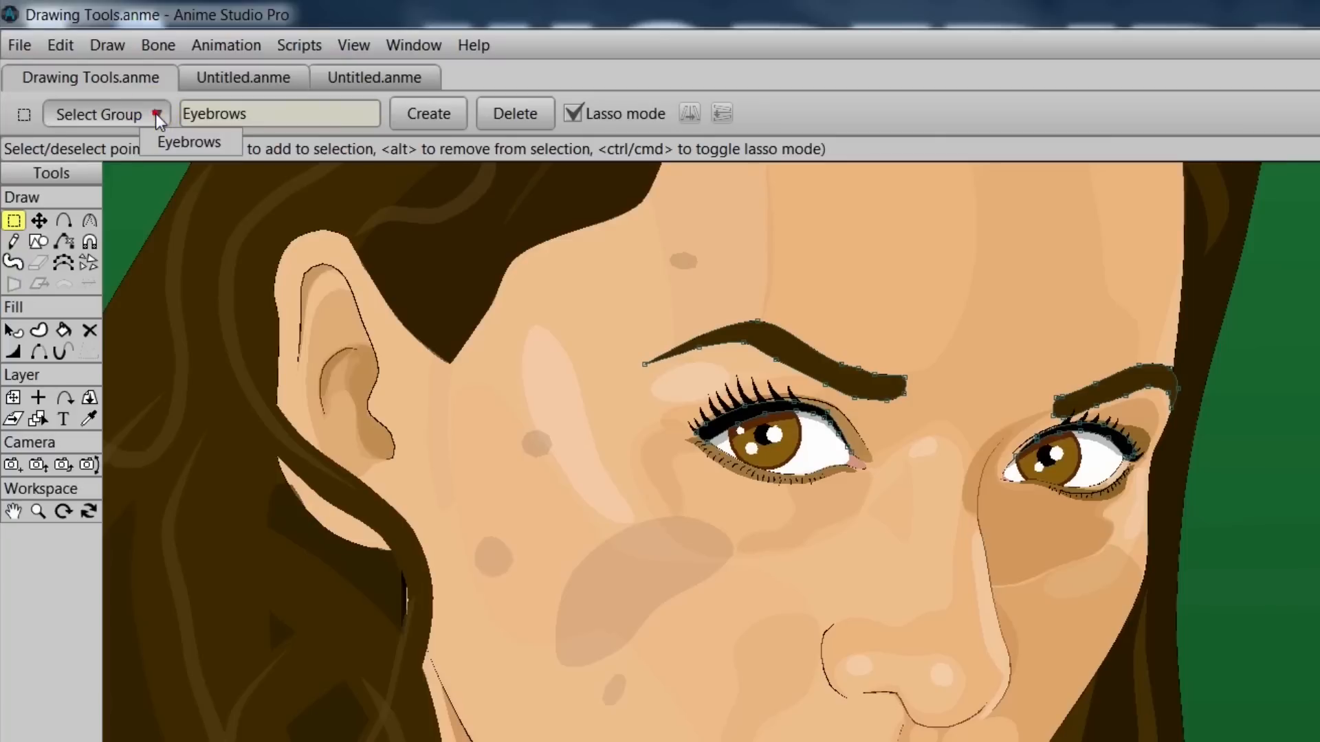
{"action": "left_click", "coordinate": [185, 143]}
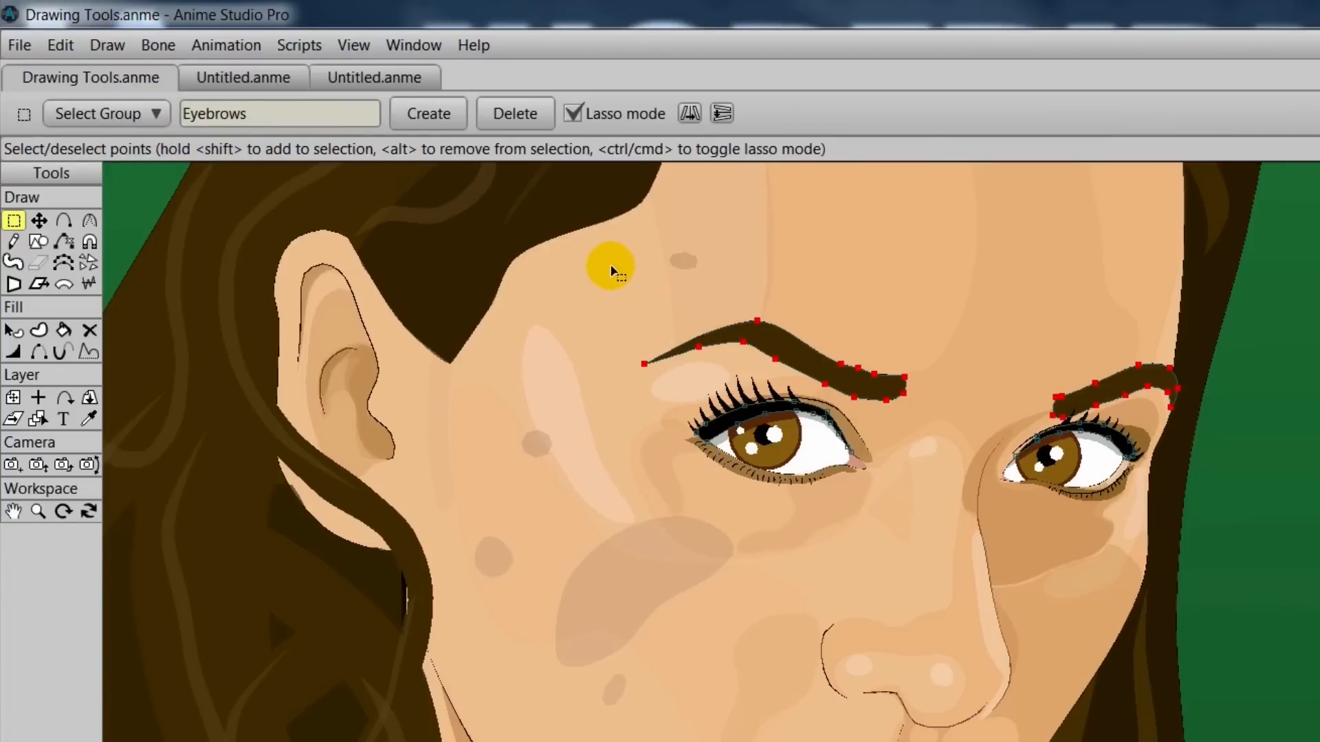
Delete the Eyebrows point group and check the list of saved groups
{"action": "left_click", "coordinate": [516, 116]}
{"action": "left_click", "coordinate": [159, 116]}
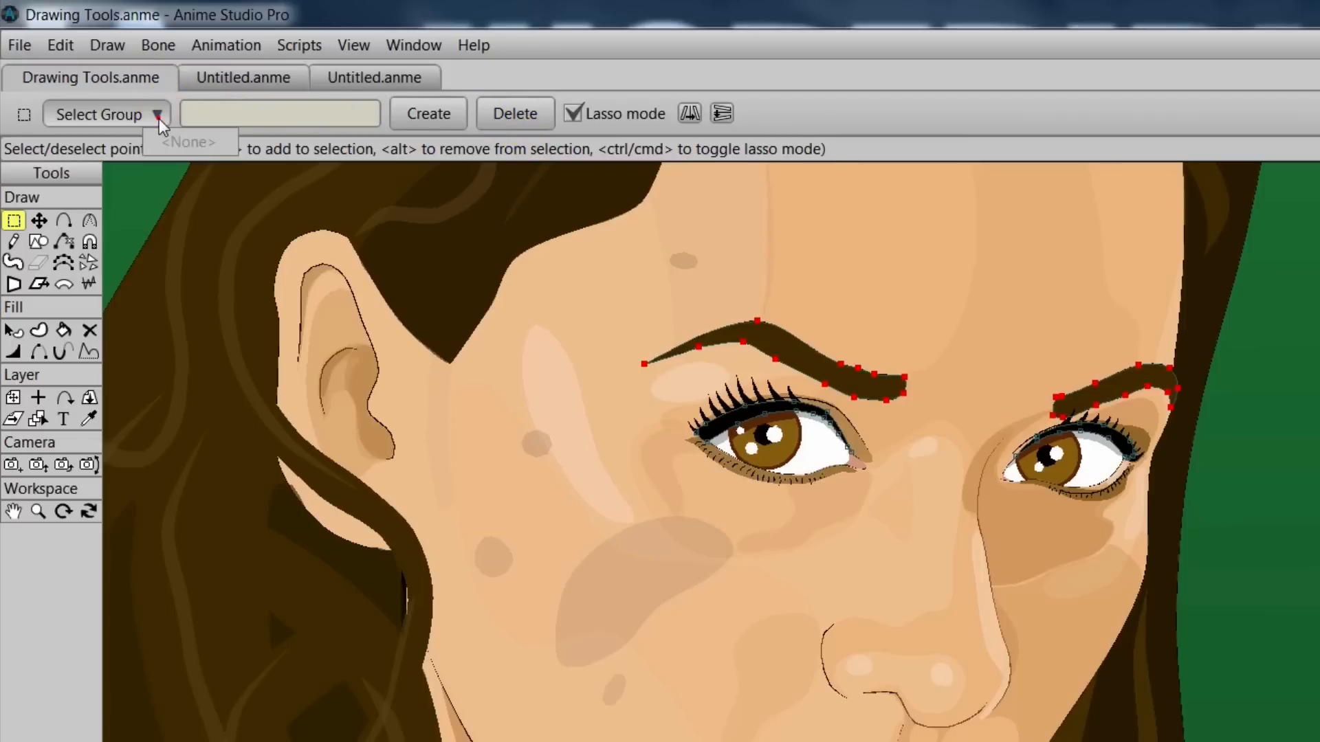
{"action": "left_click", "coordinate": [561, 237]}
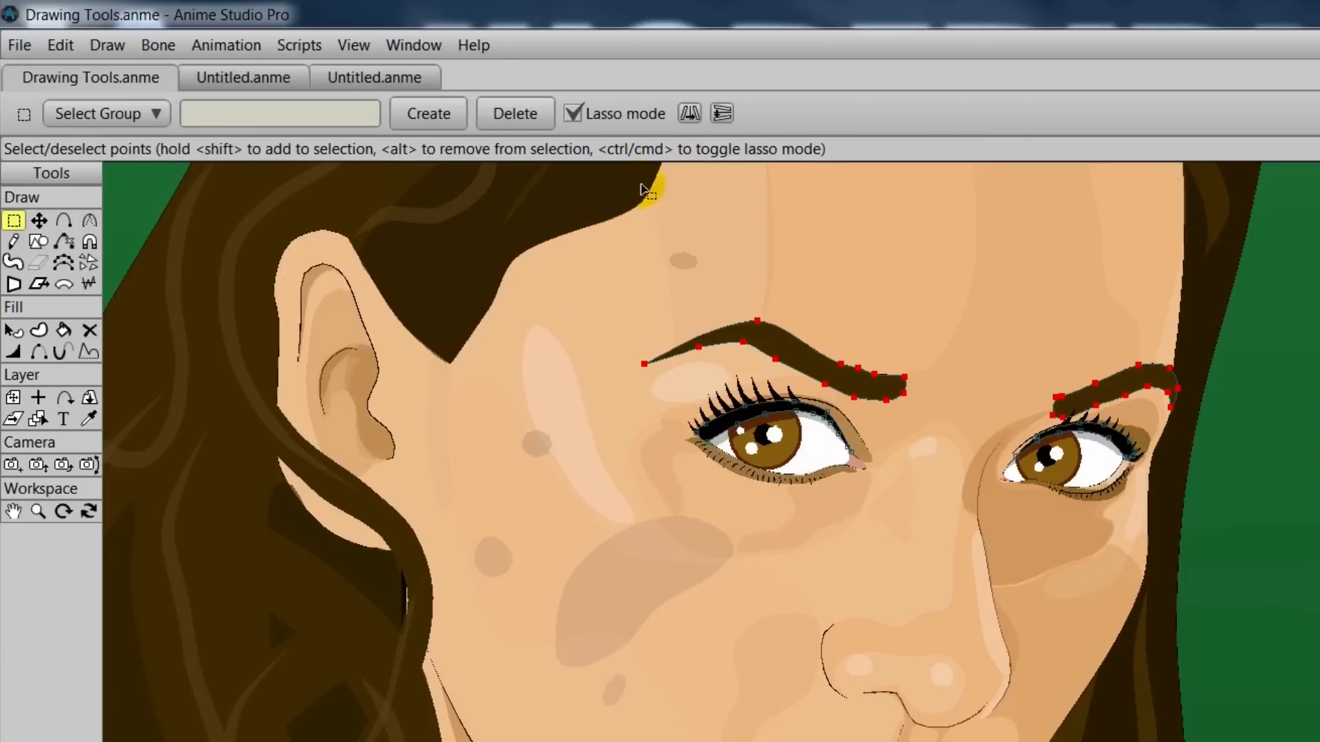
Try flipping the selected eyebrows horizontally and vertically, reversing each flip
{"action": "left_click", "coordinate": [689, 114]}
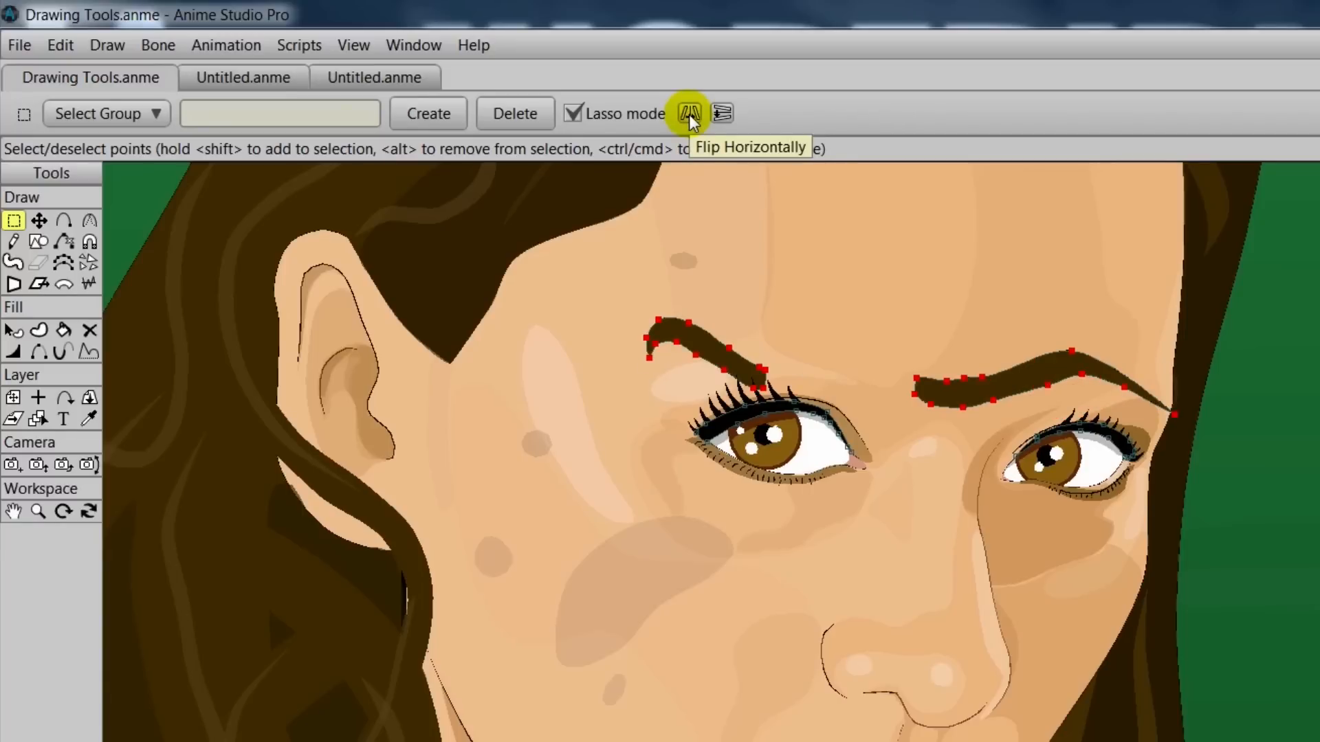
{"action": "left_click", "coordinate": [689, 114]}
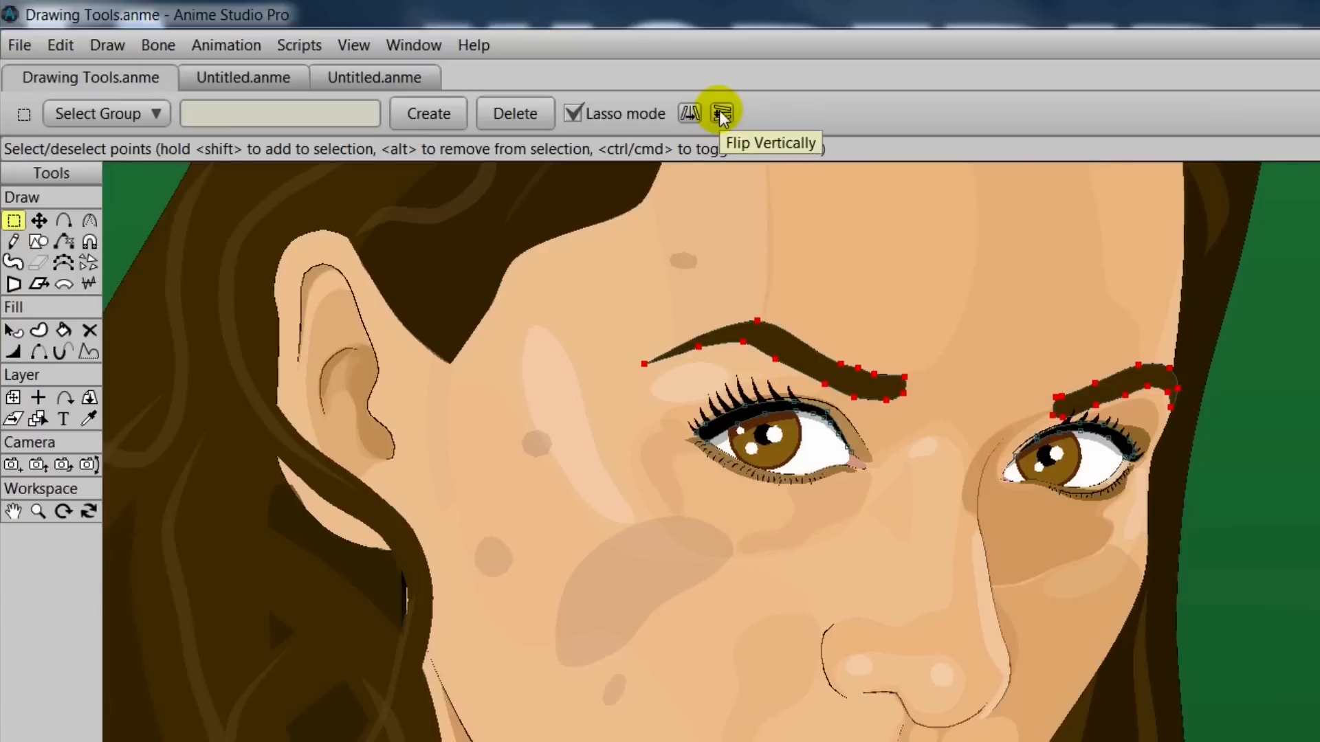
{"action": "left_click", "coordinate": [721, 116]}
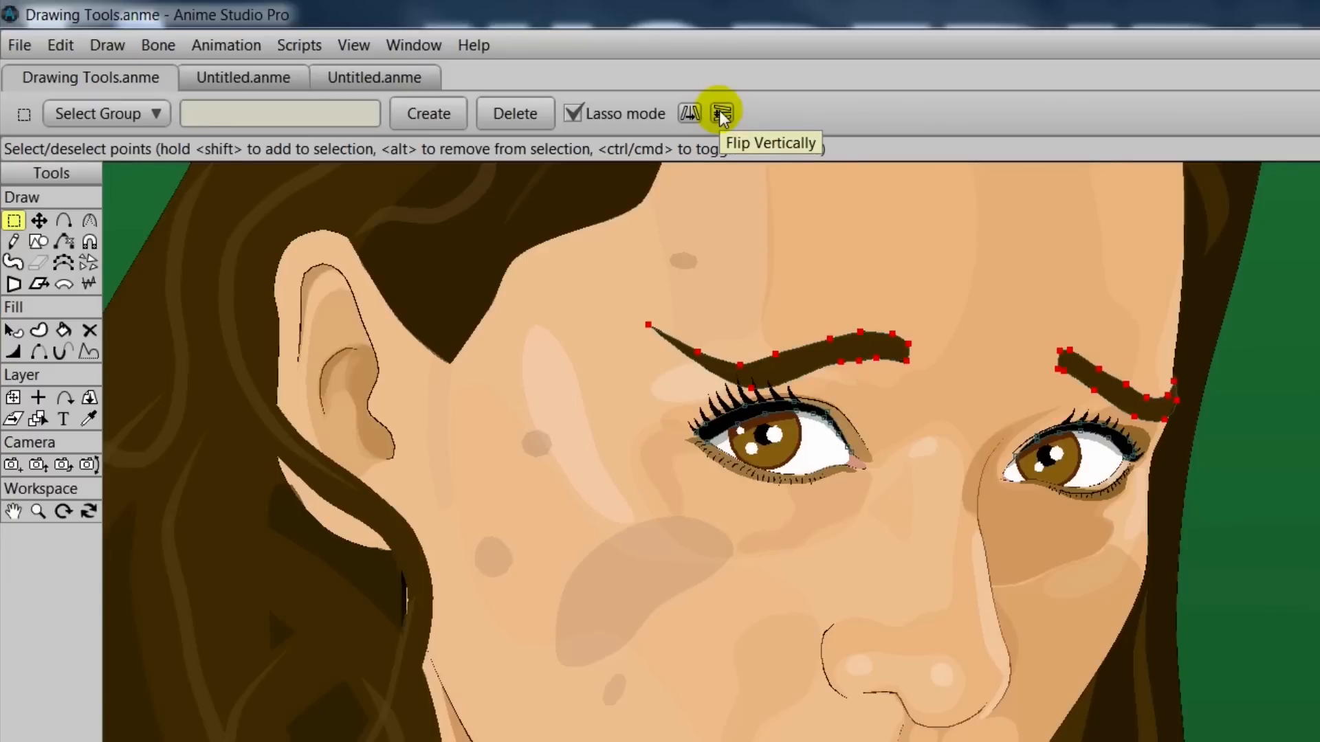
{"action": "left_click", "coordinate": [721, 116]}
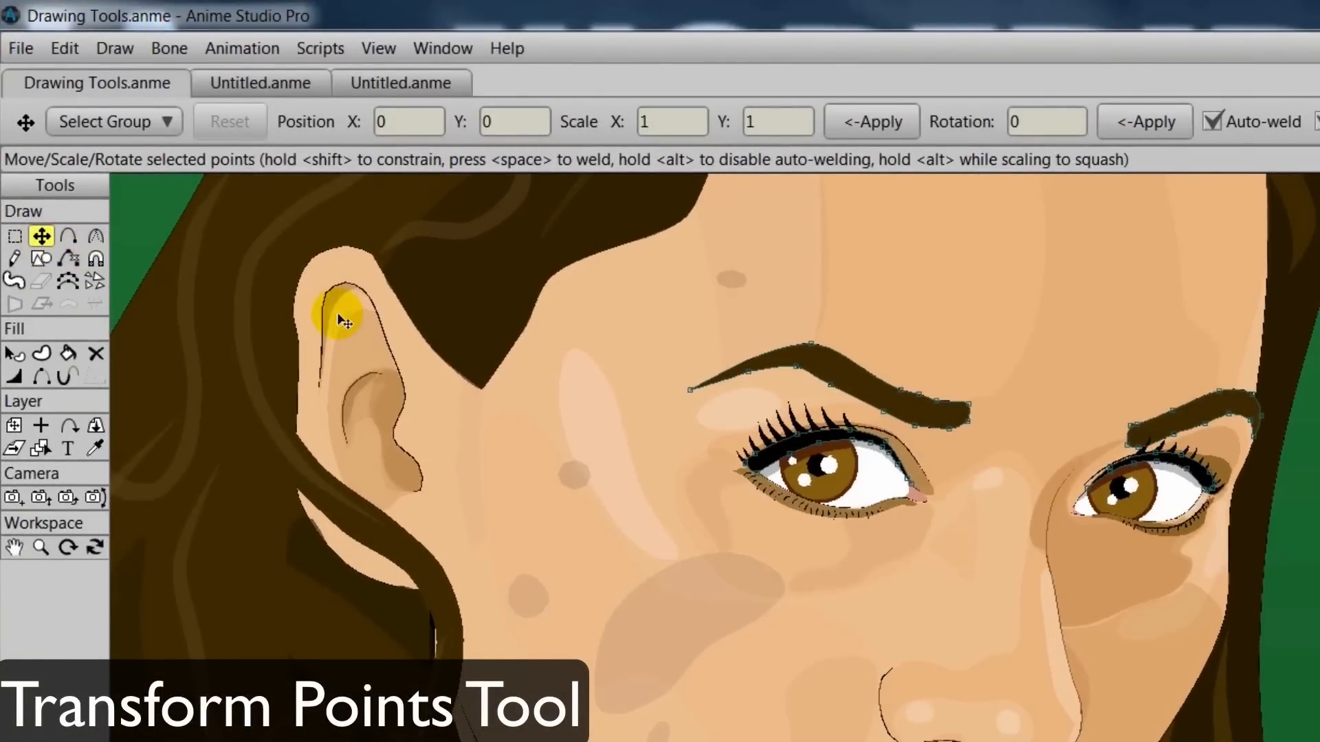
Select the eyebrow nearest the ear with Transform Points, move it to about X -0.048, Y 0.395, and rotate it slightly
{"action": "double_click", "coordinate": [856, 389]}
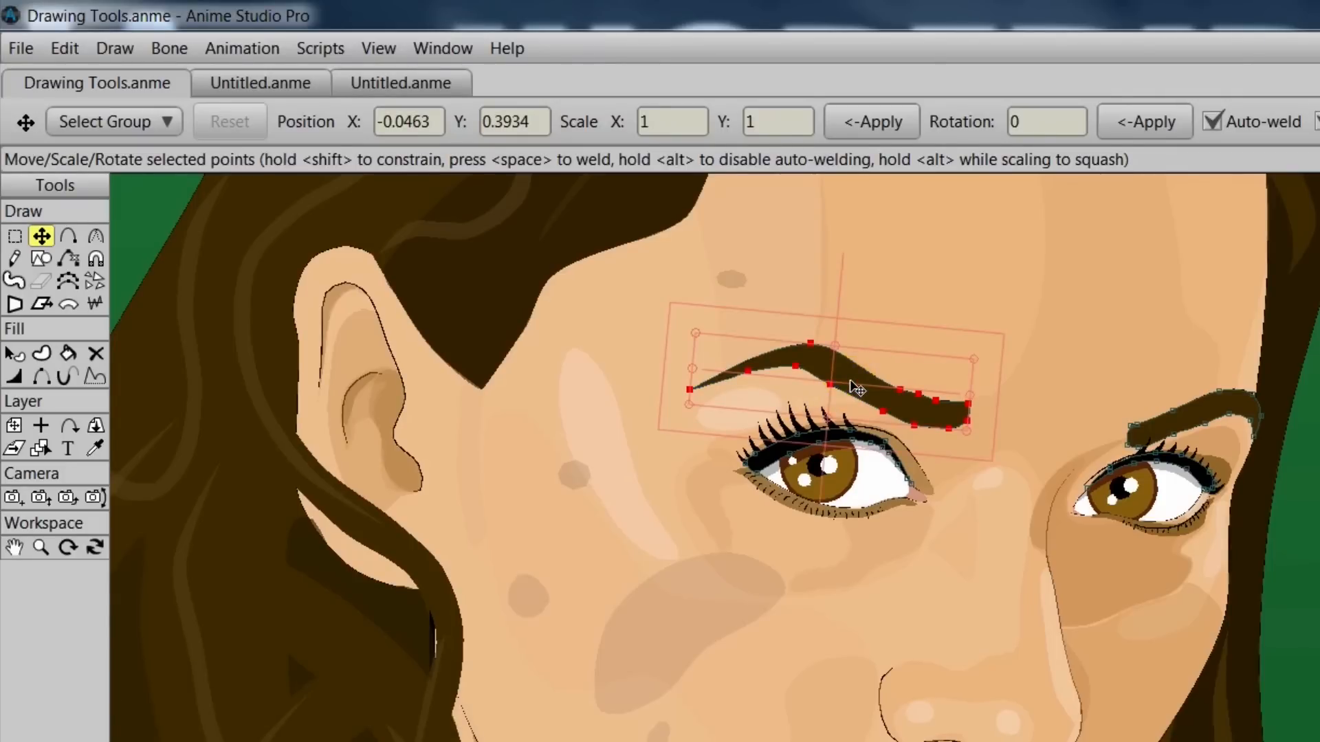
{"action": "mouse_move", "coordinate": [853, 384]}
{"action": "left_mouse_down"}
{"action": "mouse_move", "coordinate": [931, 319]}
{"action": "mouse_move", "coordinate": [847, 292]}
{"action": "mouse_move", "coordinate": [752, 350]}
{"action": "mouse_move", "coordinate": [808, 386]}
{"action": "mouse_move", "coordinate": [863, 378]}
{"action": "left_mouse_up"}
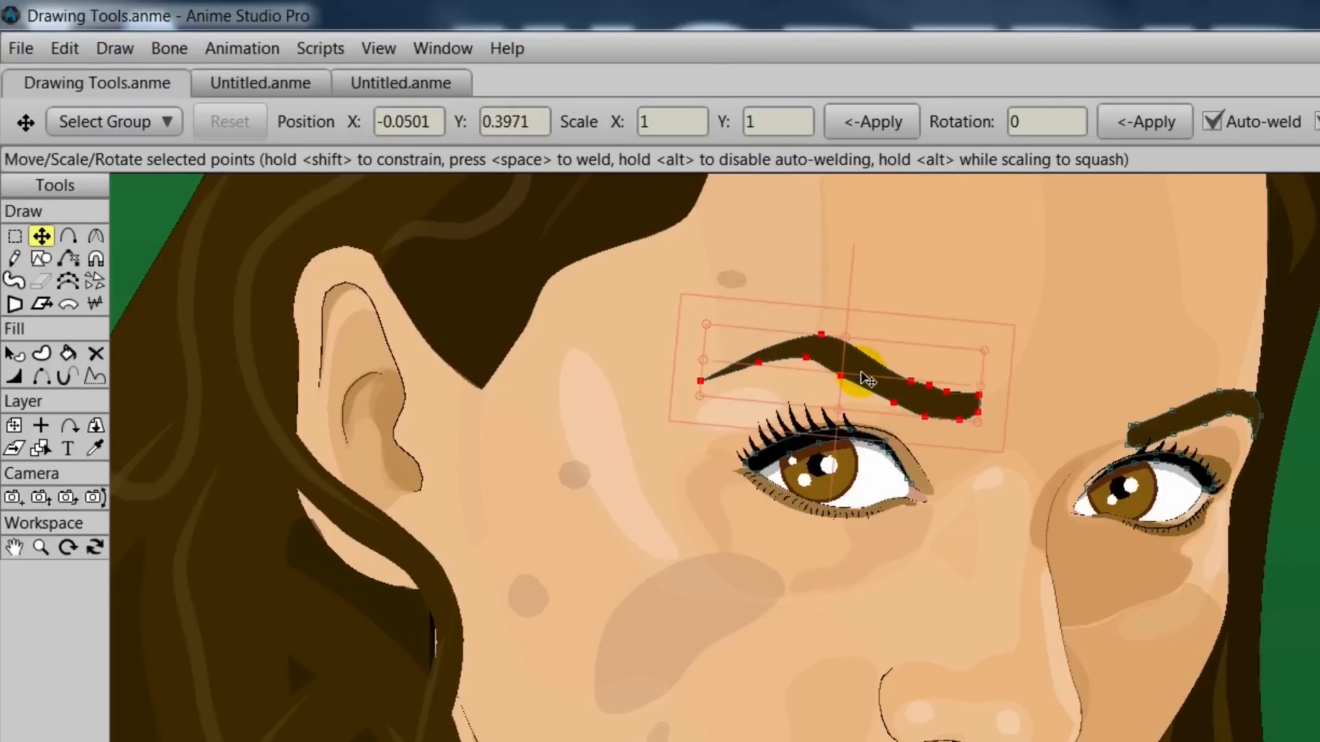
{"action": "mouse_move", "coordinate": [1112, 363]}
{"action": "left_mouse_down"}
{"action": "mouse_move", "coordinate": [1149, 299]}
{"action": "mouse_move", "coordinate": [1043, 289]}
{"action": "mouse_move", "coordinate": [1054, 353]}
{"action": "mouse_move", "coordinate": [1105, 364]}
{"action": "mouse_move", "coordinate": [1095, 360]}
{"action": "left_mouse_up"}
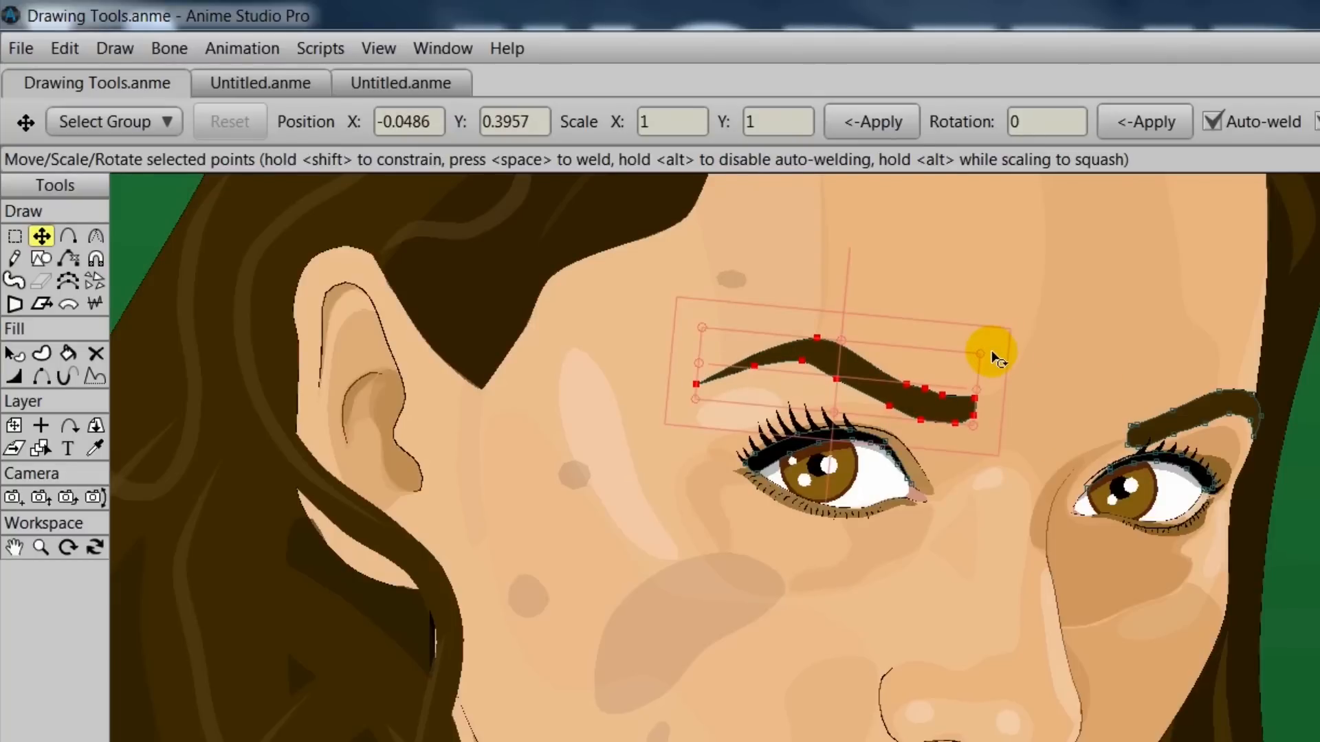
{"action": "mouse_move", "coordinate": [997, 357]}
{"action": "left_mouse_down"}
{"action": "mouse_move", "coordinate": [984, 392]}
{"action": "mouse_move", "coordinate": [984, 337]}
{"action": "mouse_move", "coordinate": [937, 250]}
{"action": "mouse_move", "coordinate": [966, 307]}
{"action": "mouse_move", "coordinate": [975, 367]}
{"action": "left_mouse_up"}
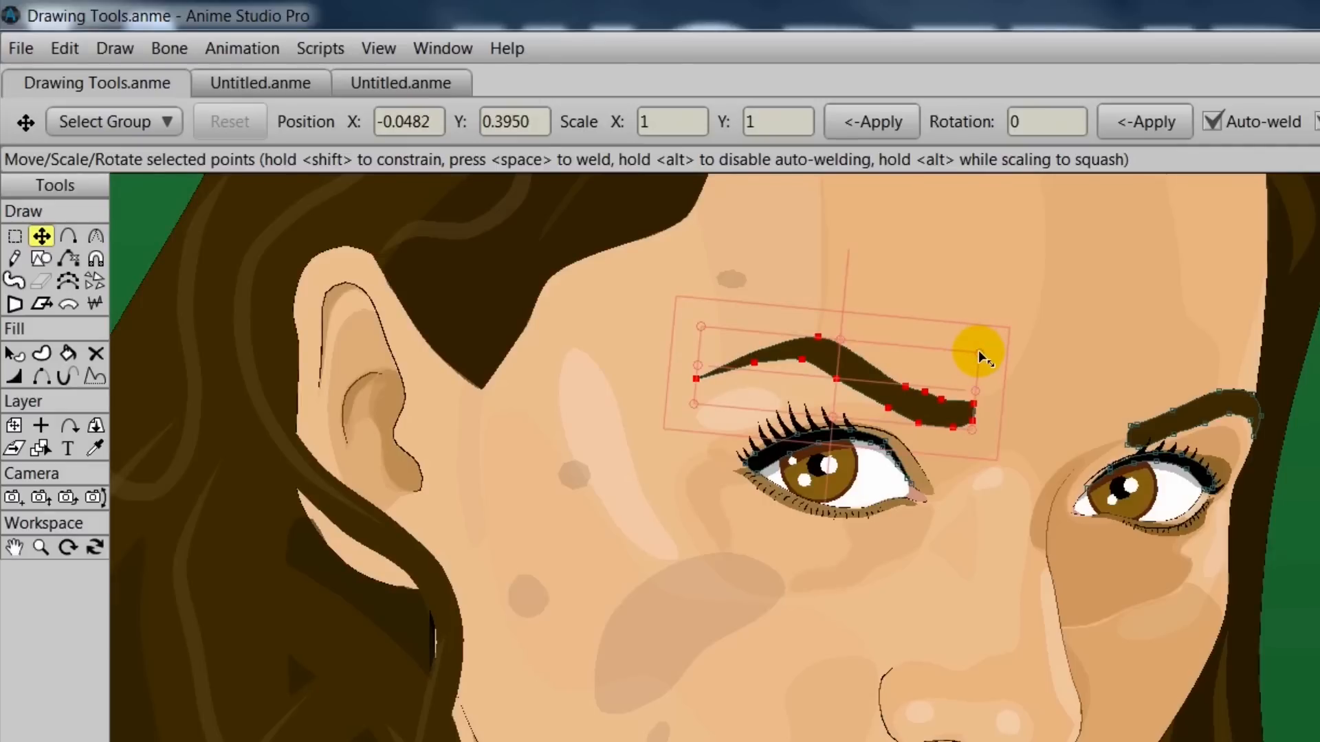
Scale the selected eyebrow proportionally, and adjust its width and height separately to make it slightly narrower
{"action": "mouse_move", "coordinate": [979, 351]}
{"action": "left_mouse_down"}
{"action": "mouse_move", "coordinate": [1100, 337]}
{"action": "mouse_move", "coordinate": [789, 307]}
{"action": "mouse_move", "coordinate": [840, 331]}
{"action": "mouse_move", "coordinate": [973, 338]}
{"action": "left_mouse_up"}
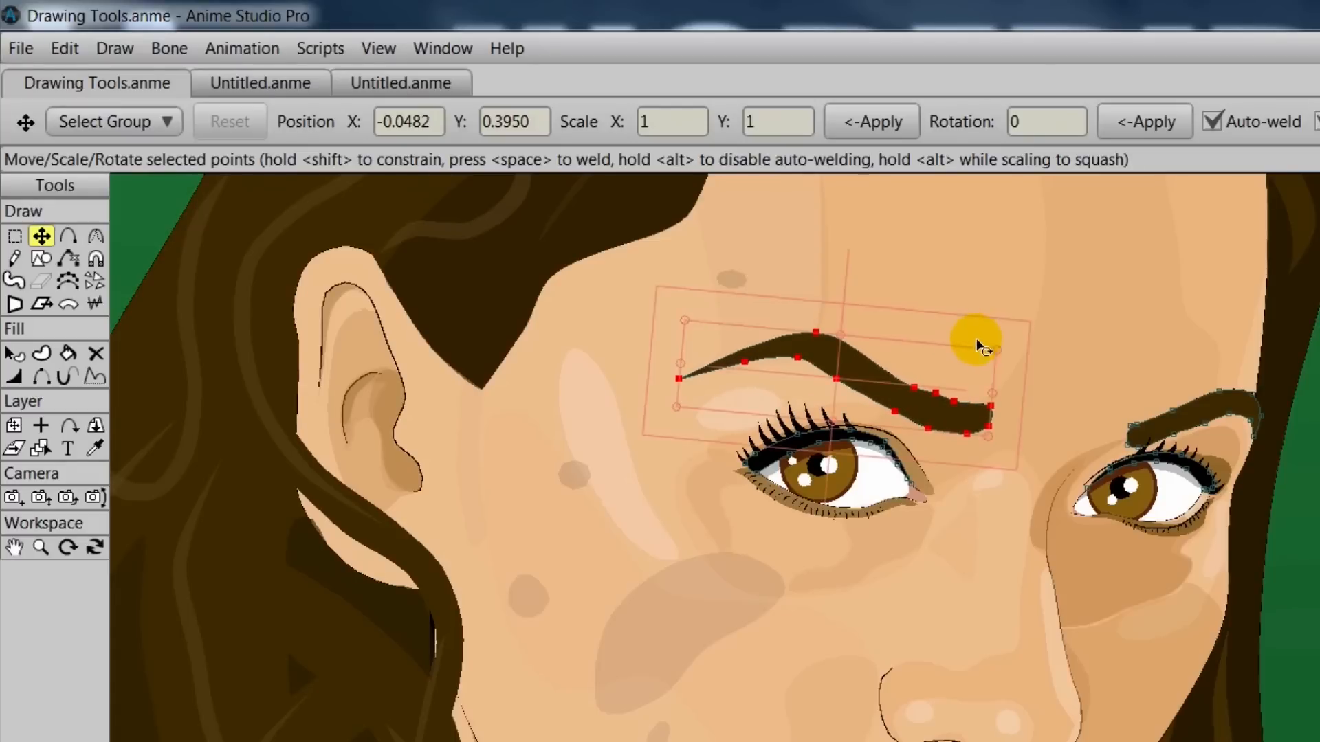
{"action": "left_click_drag", "start_coordinate": [993, 390], "coordinate": [969, 372]}
{"action": "mouse_move", "coordinate": [844, 338]}
{"action": "left_mouse_down"}
{"action": "mouse_move", "coordinate": [846, 294]}
{"action": "mouse_move", "coordinate": [844, 350]}
{"action": "left_mouse_up"}
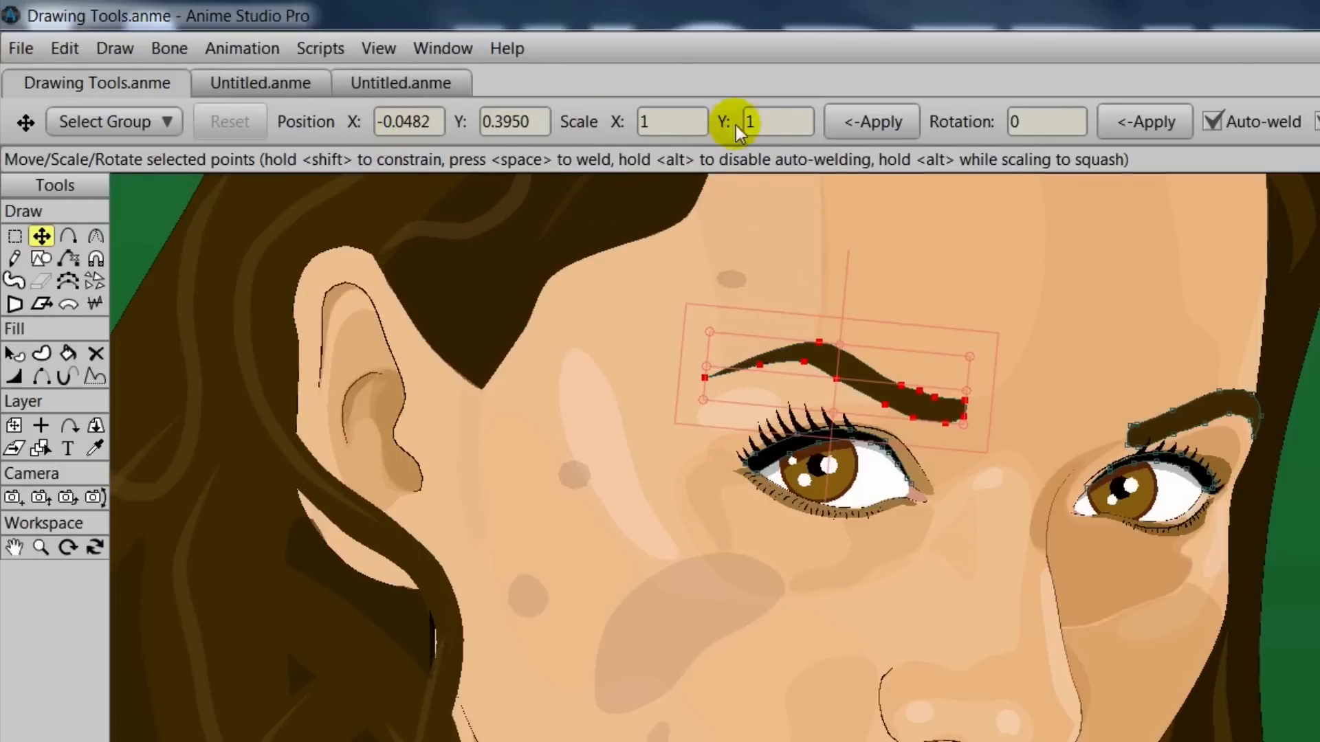
Deselect the eyebrow and move its individual points to thicken the shape, raising the points along its upper edge
{"action": "left_click", "coordinate": [779, 241]}
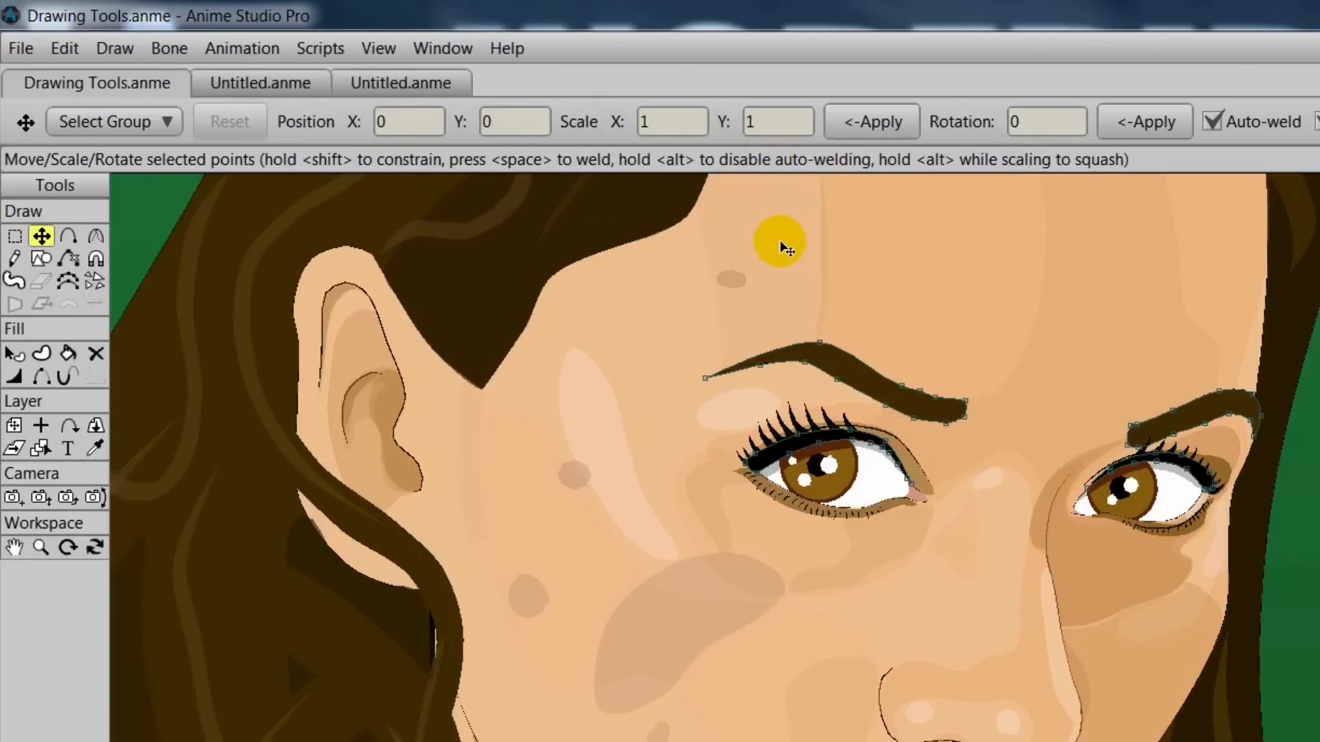
{"action": "left_click", "coordinate": [826, 350]}
{"action": "left_click_drag", "start_coordinate": [822, 343], "coordinate": [939, 385]}
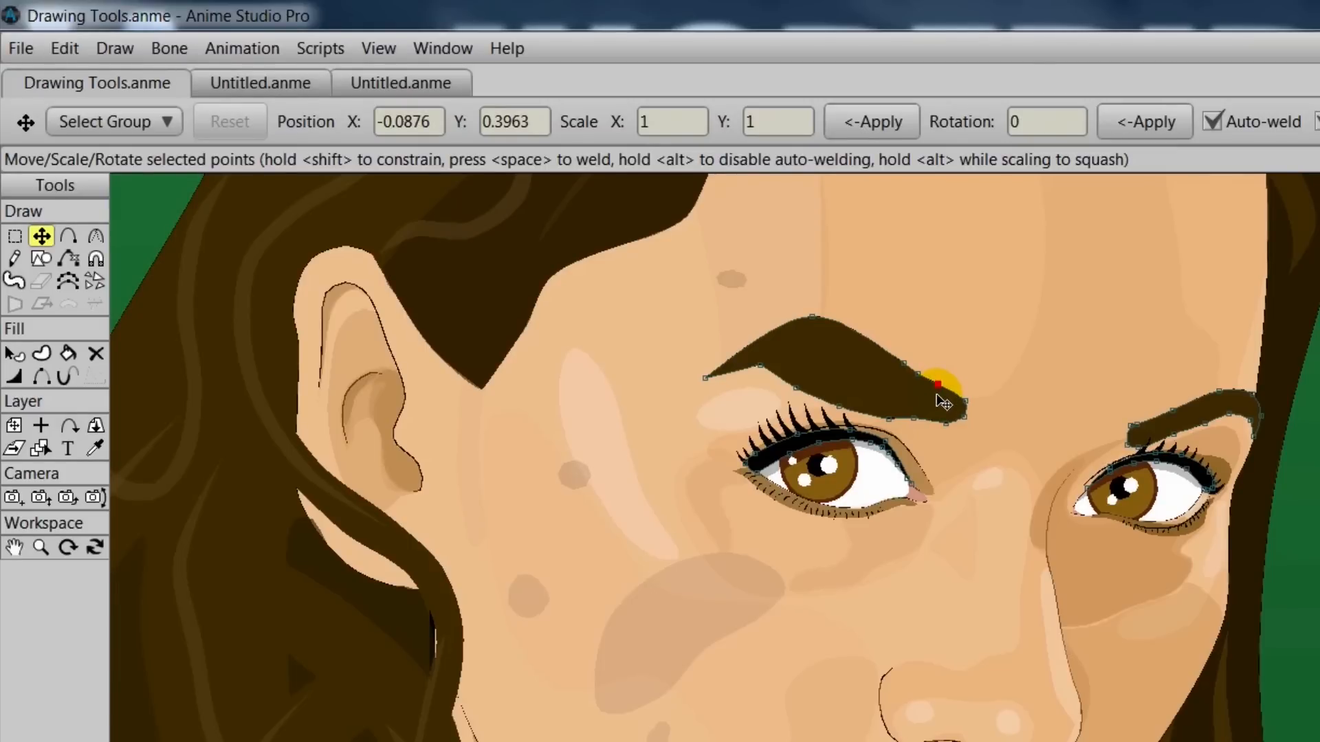
Select the points along the eyebrow's upper edge together, move them slightly up and scale them
{"action": "left_click", "coordinate": [701, 334]}
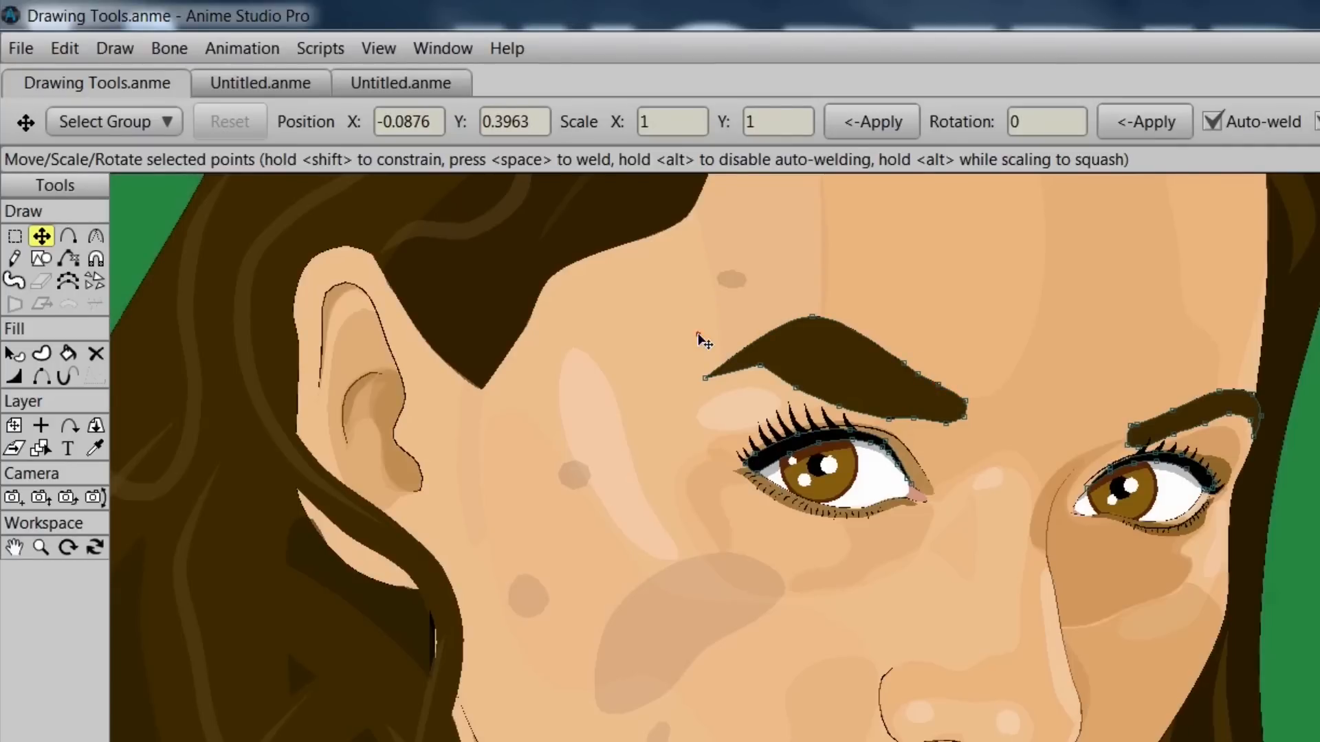
{"action": "mouse_move", "coordinate": [699, 339]}
{"action": "left_mouse_down"}
{"action": "mouse_move", "coordinate": [692, 402]}
{"action": "mouse_move", "coordinate": [770, 317]}
{"action": "mouse_move", "coordinate": [913, 399]}
{"action": "mouse_move", "coordinate": [935, 400]}
{"action": "mouse_move", "coordinate": [953, 374]}
{"action": "mouse_move", "coordinate": [933, 324]}
{"action": "mouse_move", "coordinate": [846, 278]}
{"action": "mouse_move", "coordinate": [770, 289]}
{"action": "mouse_move", "coordinate": [685, 353]}
{"action": "left_mouse_up"}
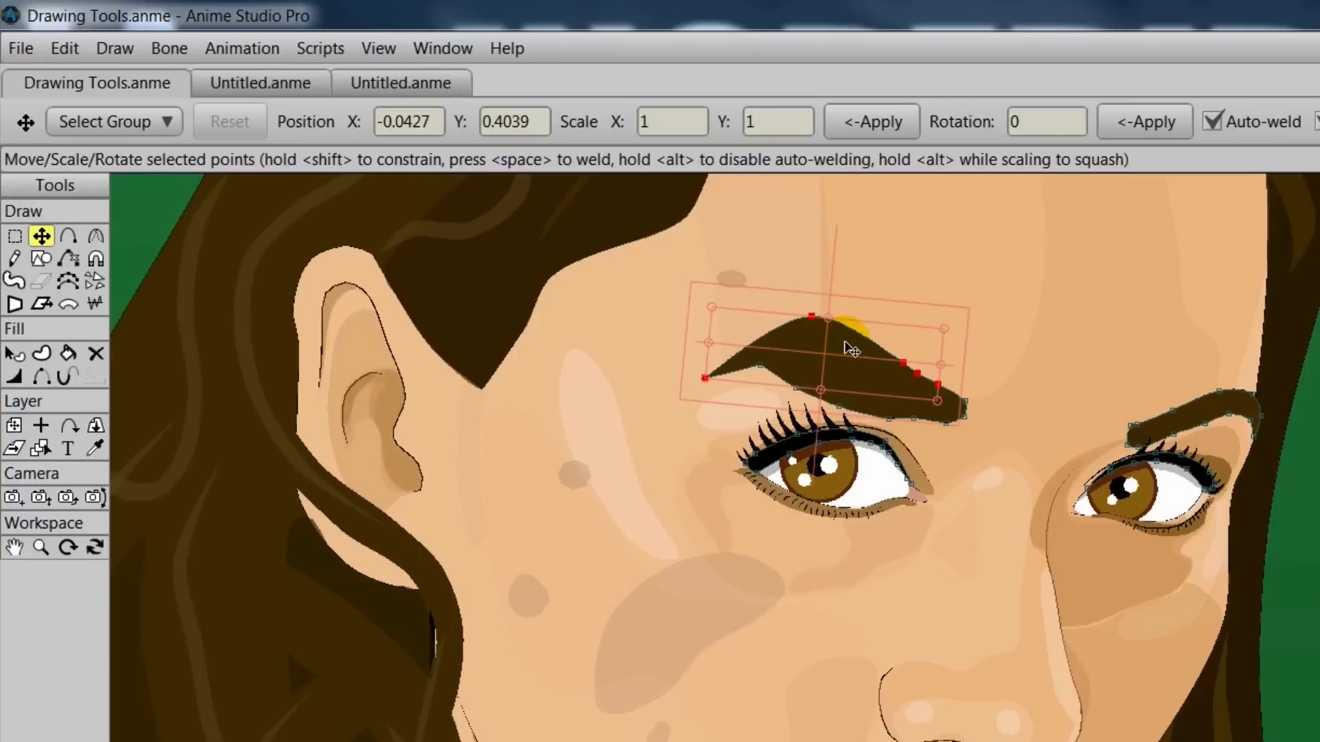
{"action": "mouse_move", "coordinate": [851, 350]}
{"action": "left_mouse_down"}
{"action": "mouse_move", "coordinate": [852, 324]}
{"action": "mouse_move", "coordinate": [848, 342]}
{"action": "left_mouse_up"}
{"action": "mouse_move", "coordinate": [948, 337]}
{"action": "left_mouse_down"}
{"action": "mouse_move", "coordinate": [948, 360]}
{"action": "mouse_move", "coordinate": [951, 313]}
{"action": "left_mouse_up"}
Draw a curved outline across the forehead and hair with the Add Point tool, welding its end to its starting point
{"action": "left_click", "coordinate": [68, 237]}
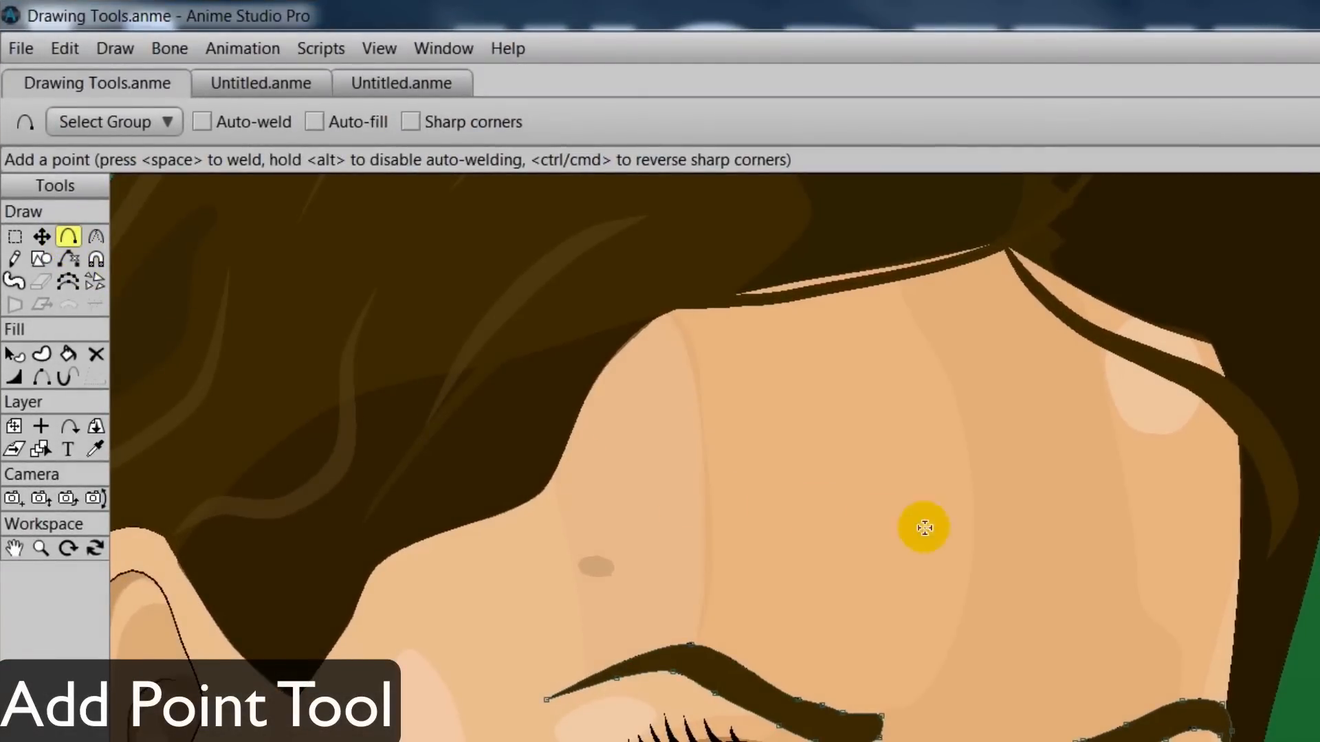
{"action": "left_click_drag", "start_coordinate": [1255, 570], "coordinate": [930, 278]}
{"action": "left_click_drag", "start_coordinate": [930, 278], "coordinate": [1272, 525]}
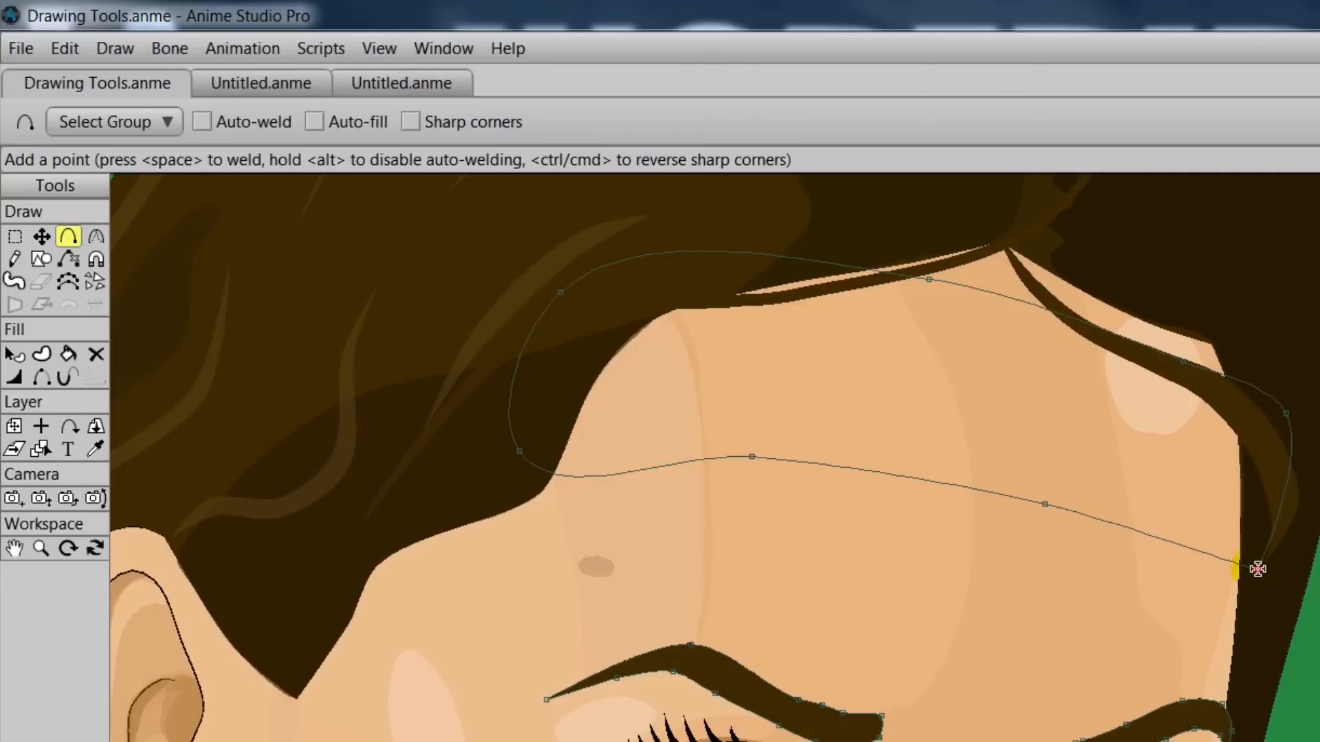
{"action": "left_click_drag", "start_coordinate": [1257, 568], "coordinate": [1255, 569]}
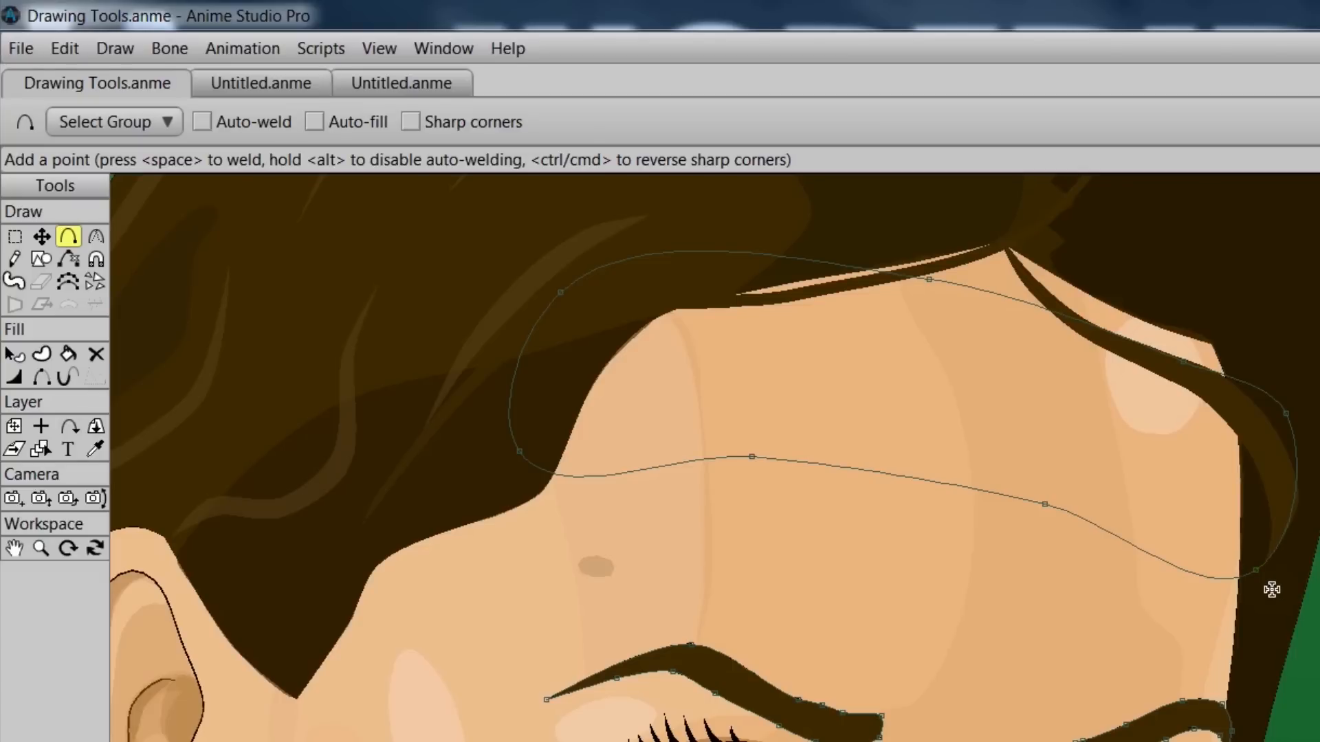
Undo the closing segment of the forehead outline and turn on Auto-weld
{"action": "key", "text": "ctrl+z"}
{"action": "key", "text": "ctrl+z"}
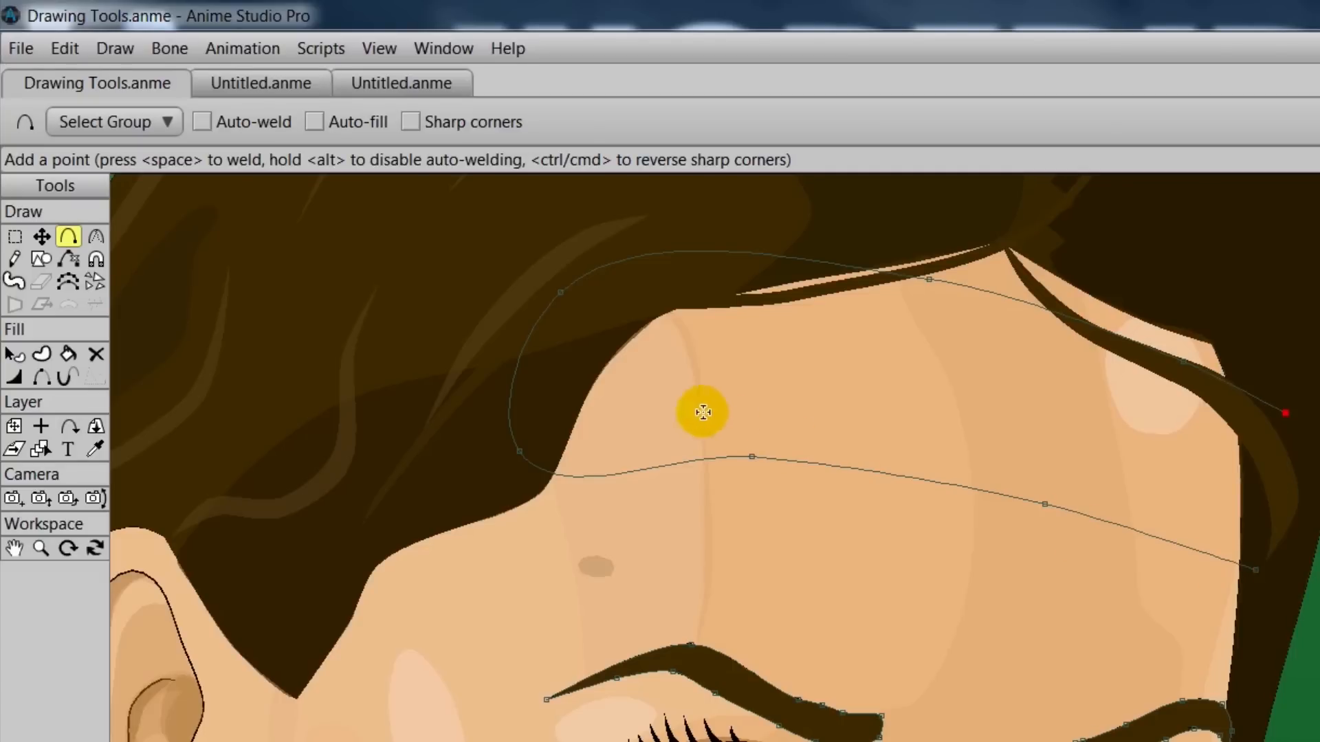
{"action": "left_click", "coordinate": [205, 127]}
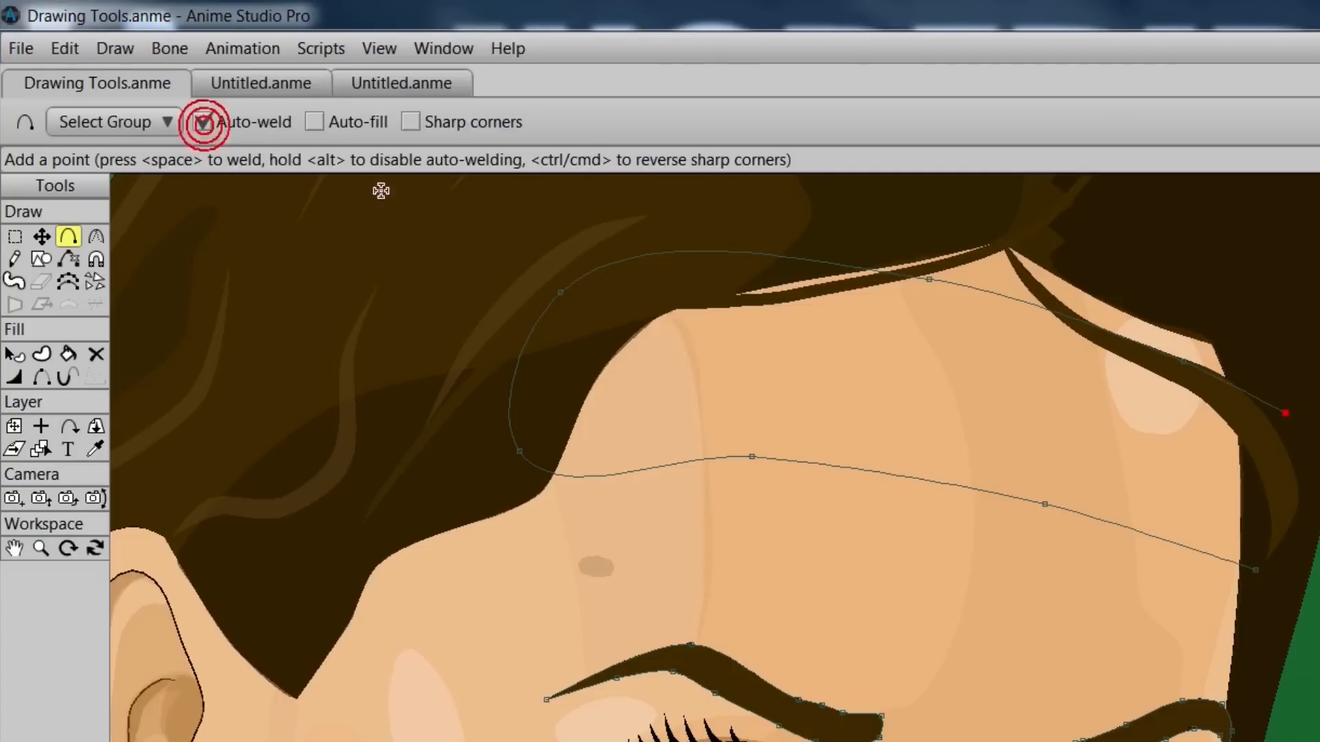
Try closing the forehead outline onto its starting point with Auto-weld, and undo the closure
{"action": "left_click_drag", "start_coordinate": [1283, 413], "coordinate": [1256, 569]}
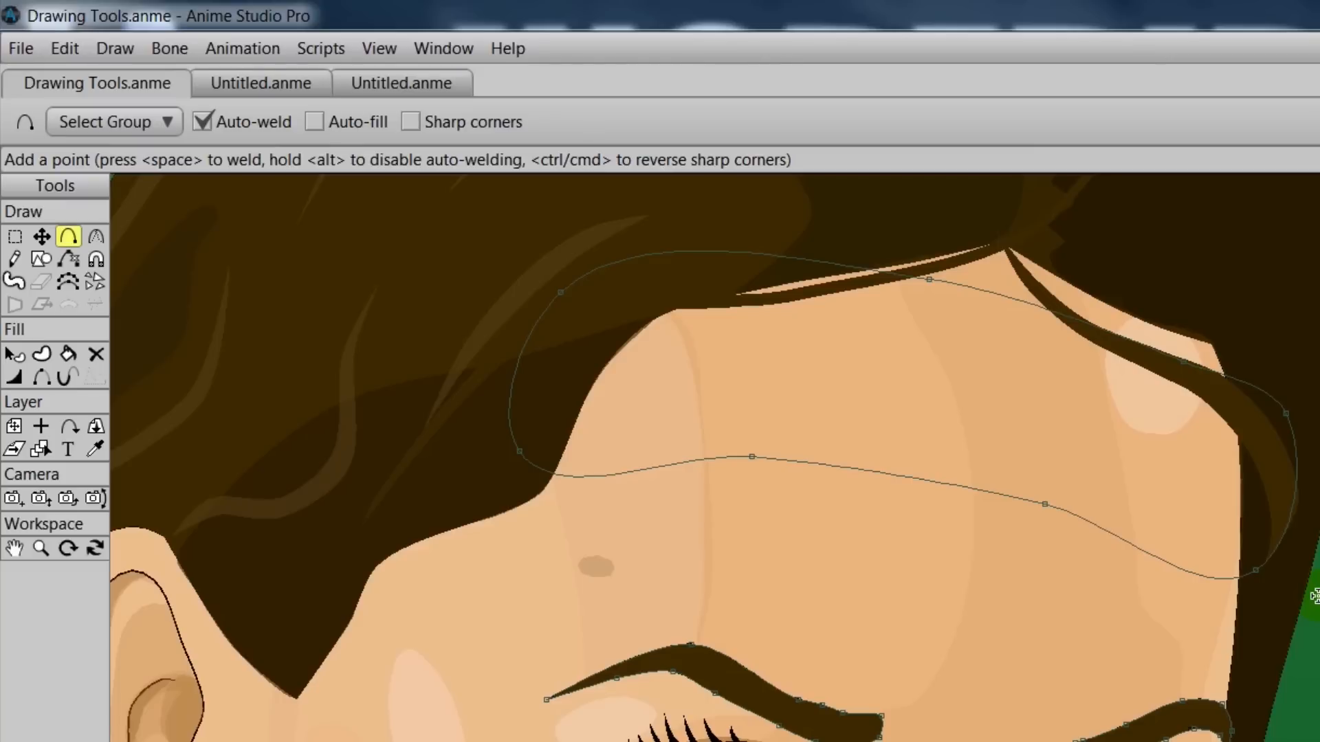
{"action": "key", "text": "ctrl+z"}
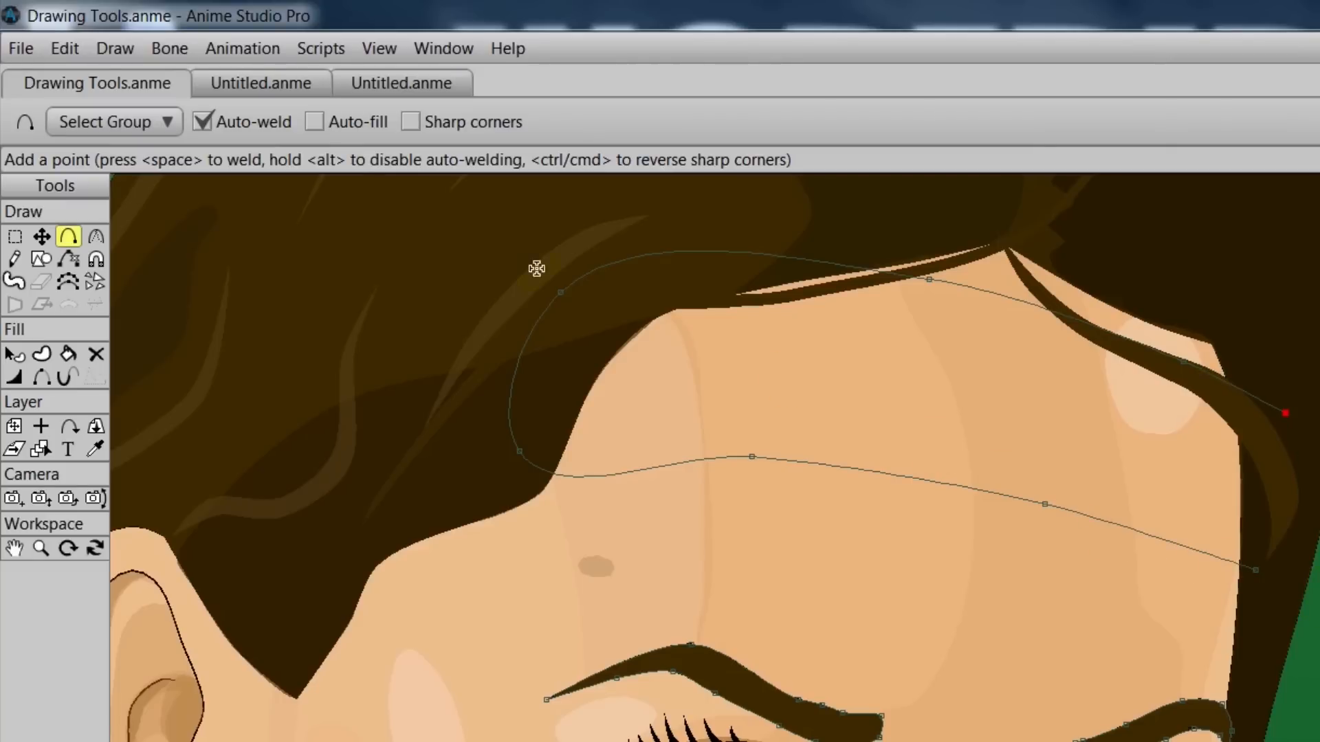
Turn on Auto-fill and close the forehead outline onto its starting point as a filled shape
{"action": "left_click", "coordinate": [318, 124]}
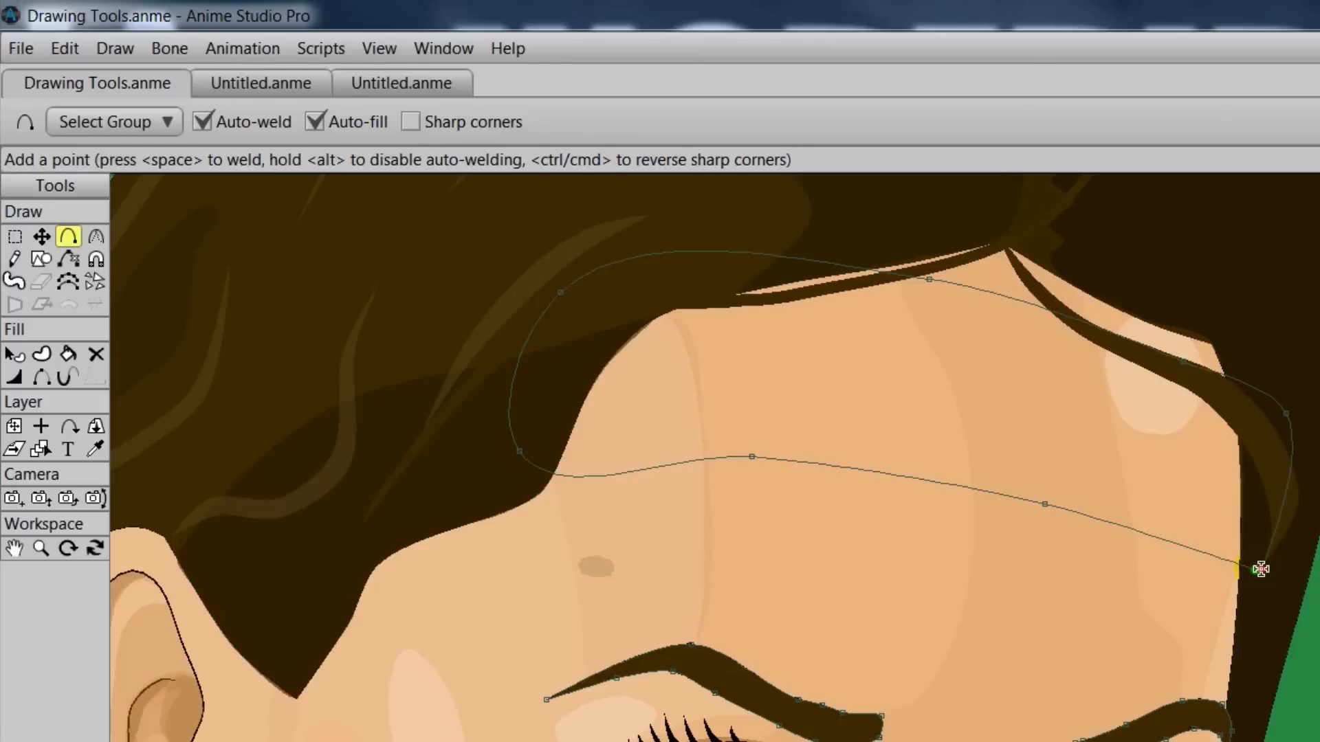
{"action": "key", "text": "space"}
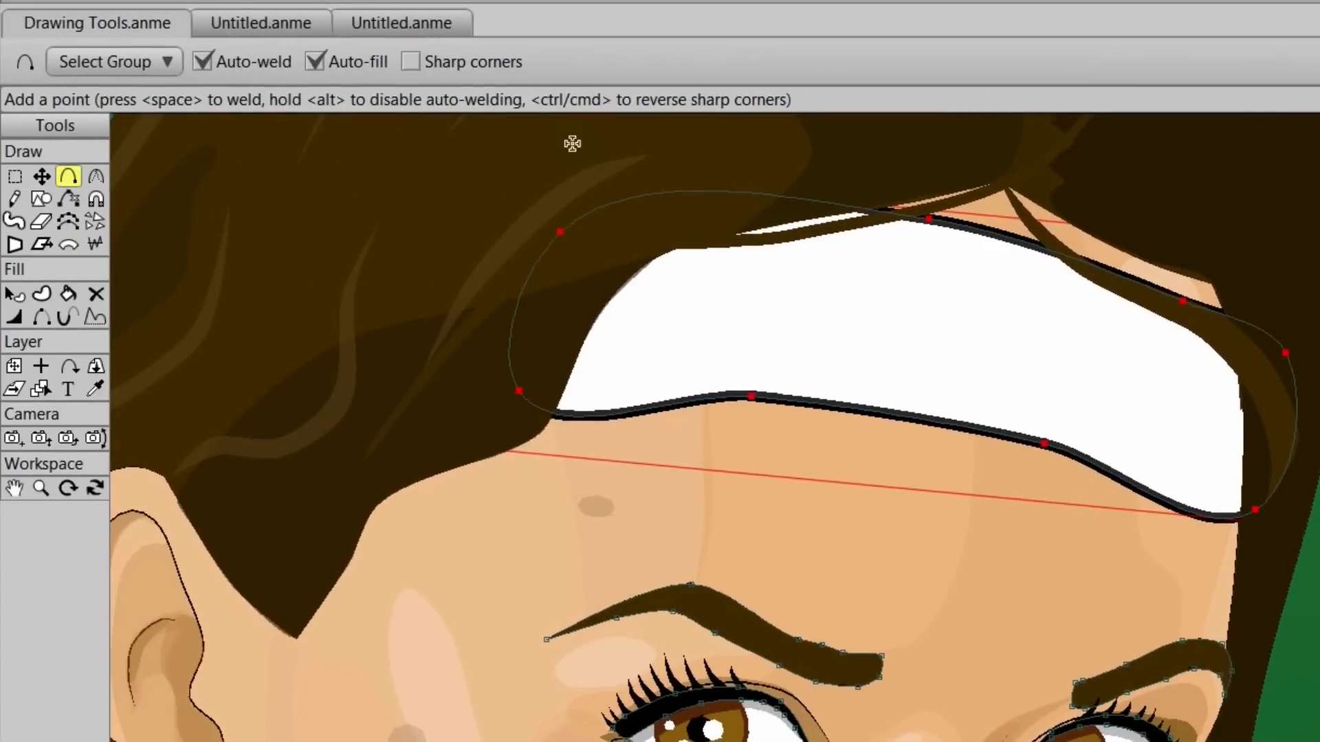
Turn on Sharp corners and draw a closed rectangle with a triangle below it on the green background beside the head
{"action": "left_click", "coordinate": [411, 62]}
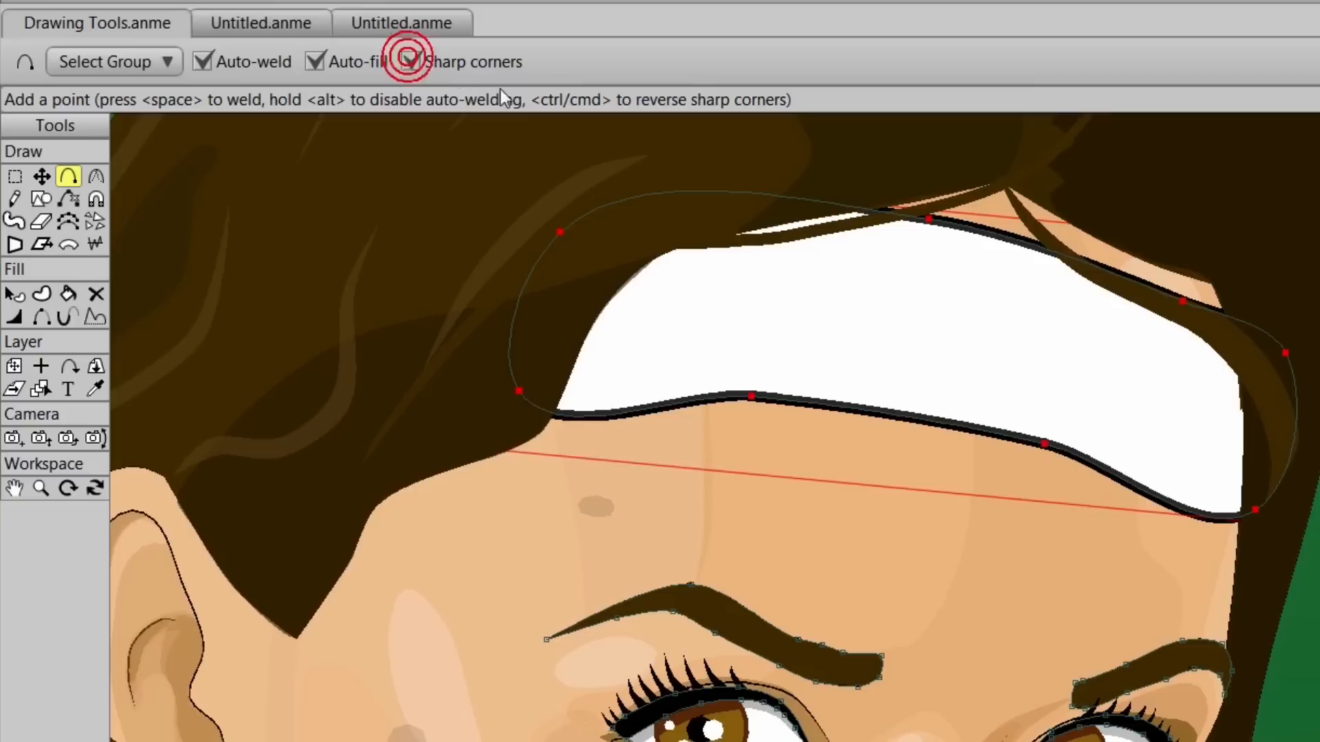
{"action": "mouse_move", "coordinate": [1314, 474]}
{"action": "left_mouse_down"}
{"action": "mouse_move", "coordinate": [1237, 462]}
{"action": "mouse_move", "coordinate": [872, 503]}
{"action": "left_mouse_up"}
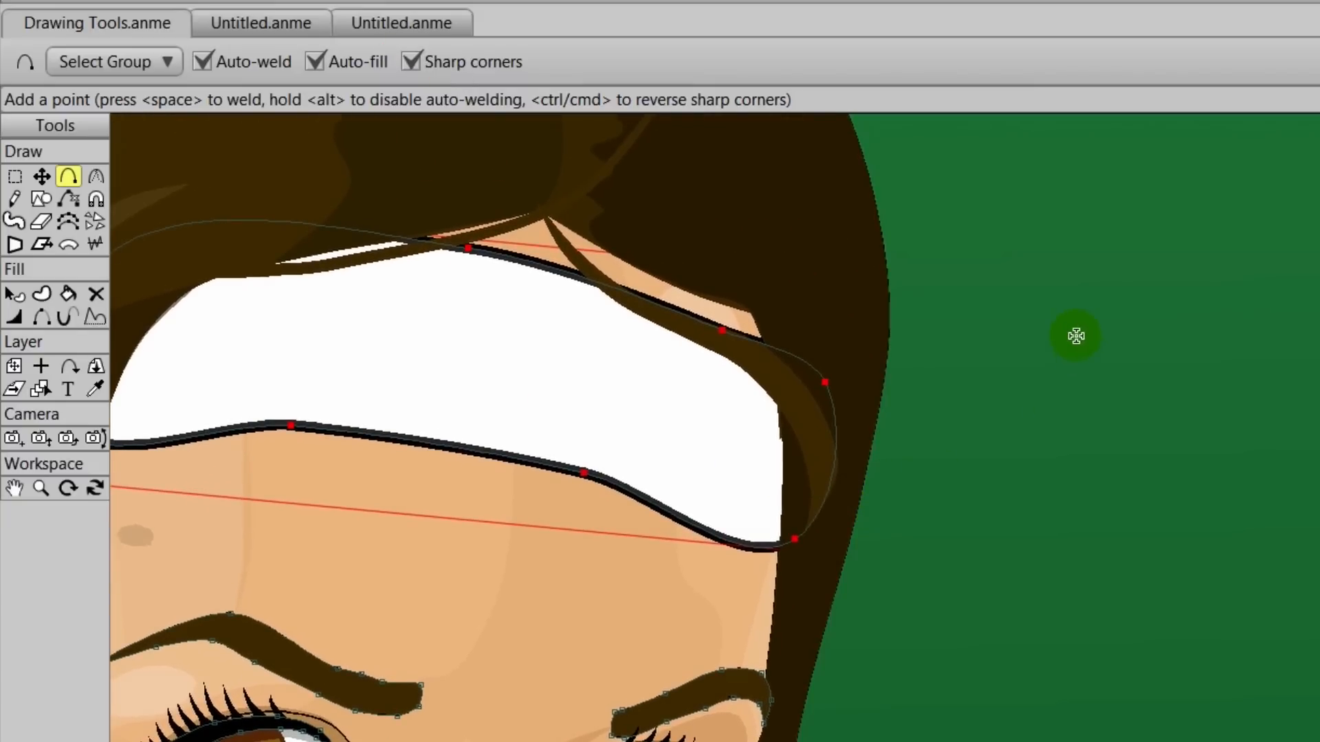
{"action": "left_click_drag", "start_coordinate": [1076, 336], "coordinate": [1076, 396]}
{"action": "left_click_drag", "start_coordinate": [1089, 513], "coordinate": [1075, 535]}
{"action": "left_click_drag", "start_coordinate": [888, 514], "coordinate": [757, 312]}
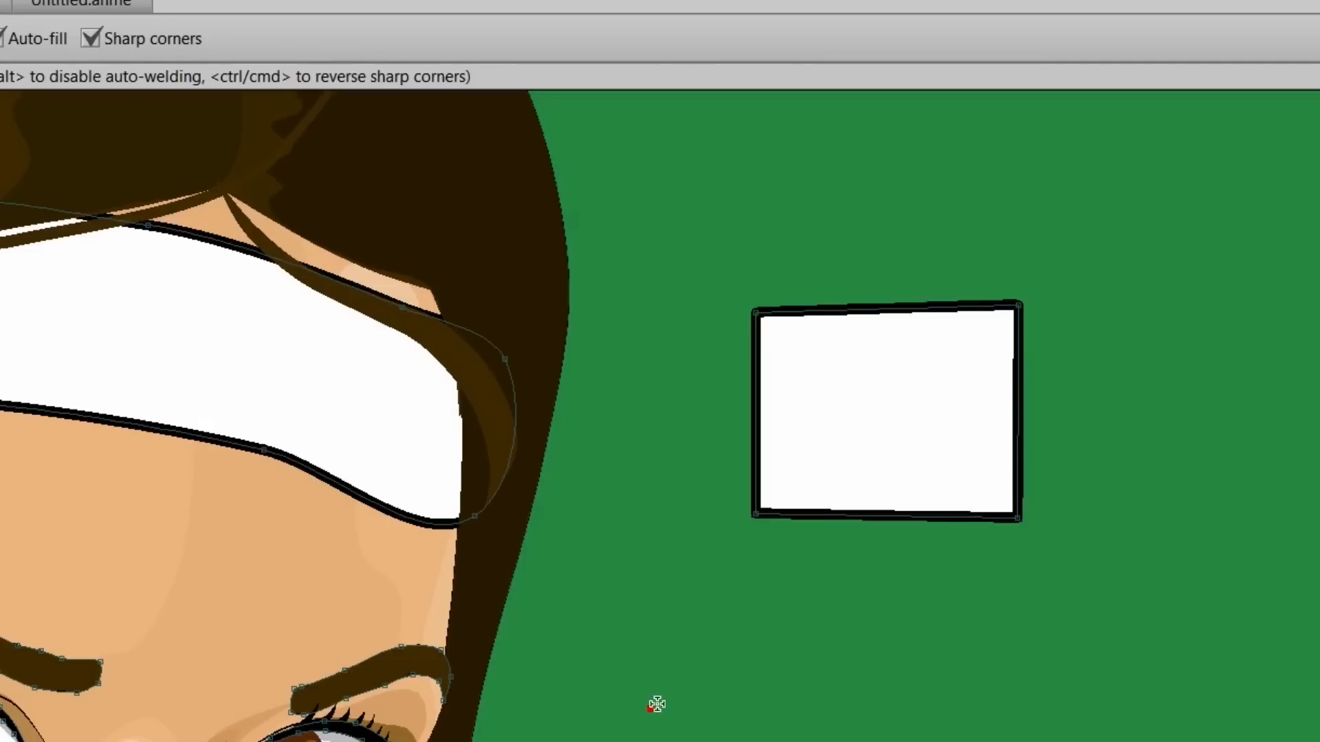
{"action": "mouse_move", "coordinate": [650, 710]}
{"action": "left_mouse_down"}
{"action": "mouse_move", "coordinate": [781, 579]}
{"action": "mouse_move", "coordinate": [927, 721]}
{"action": "left_mouse_up"}
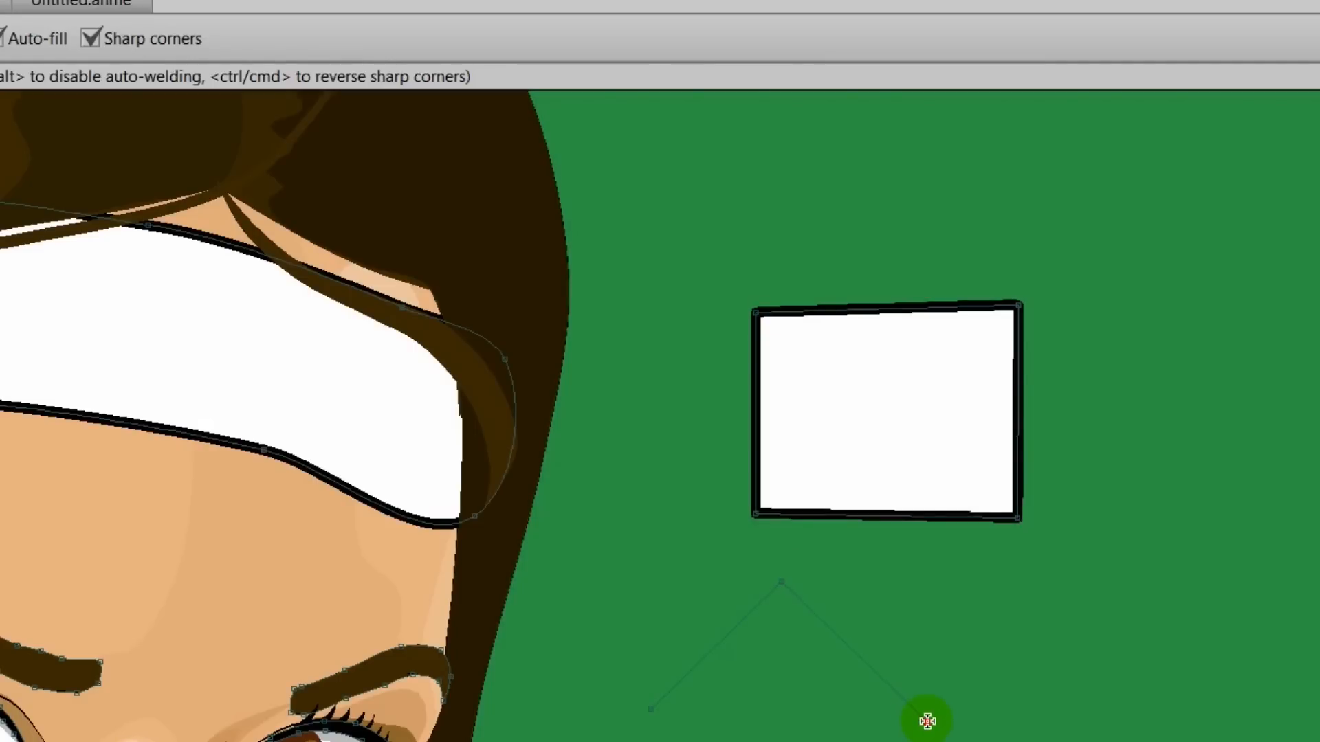
{"action": "left_click_drag", "start_coordinate": [756, 711], "coordinate": [657, 715]}
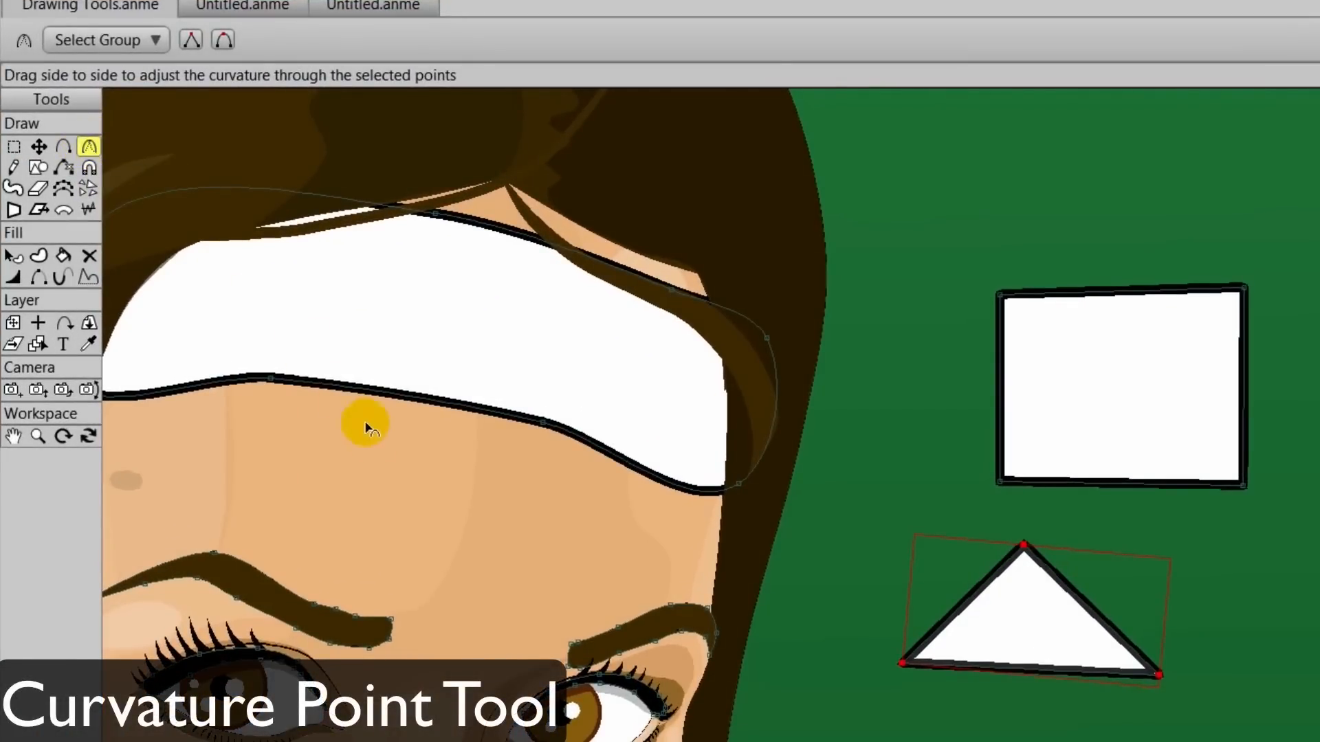
Turn the four end points of the white forehead band into sharp corners with the Curvature tool
{"action": "left_click_drag", "start_coordinate": [445, 526], "coordinate": [687, 543]}
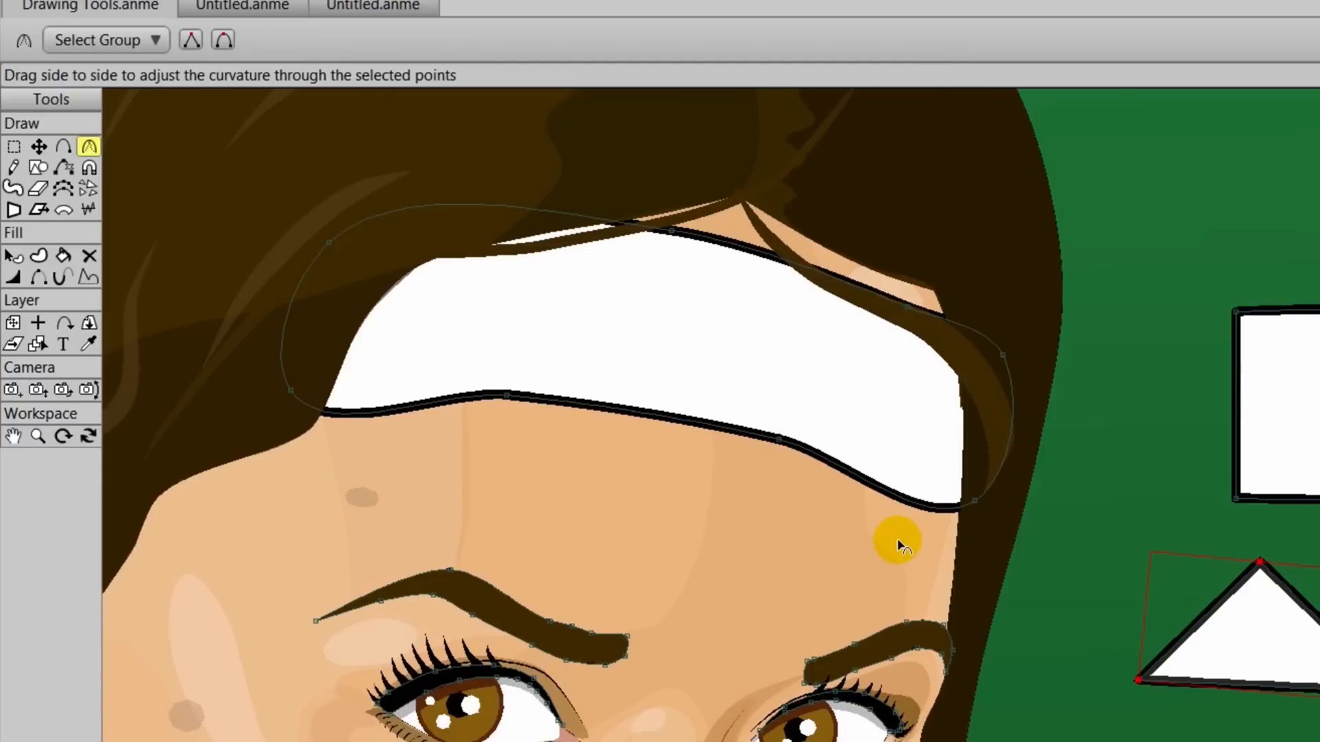
{"action": "left_click", "coordinate": [929, 535]}
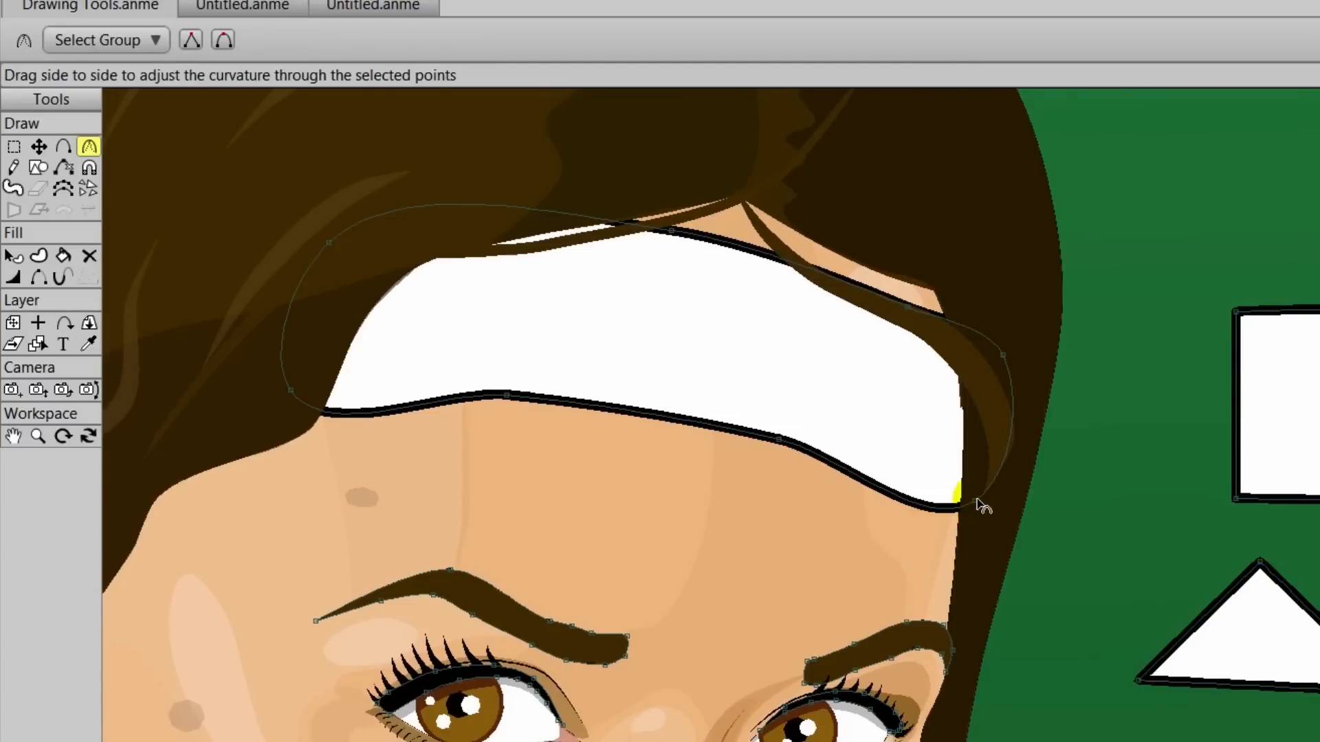
{"action": "left_click_drag", "start_coordinate": [983, 508], "coordinate": [417, 360]}
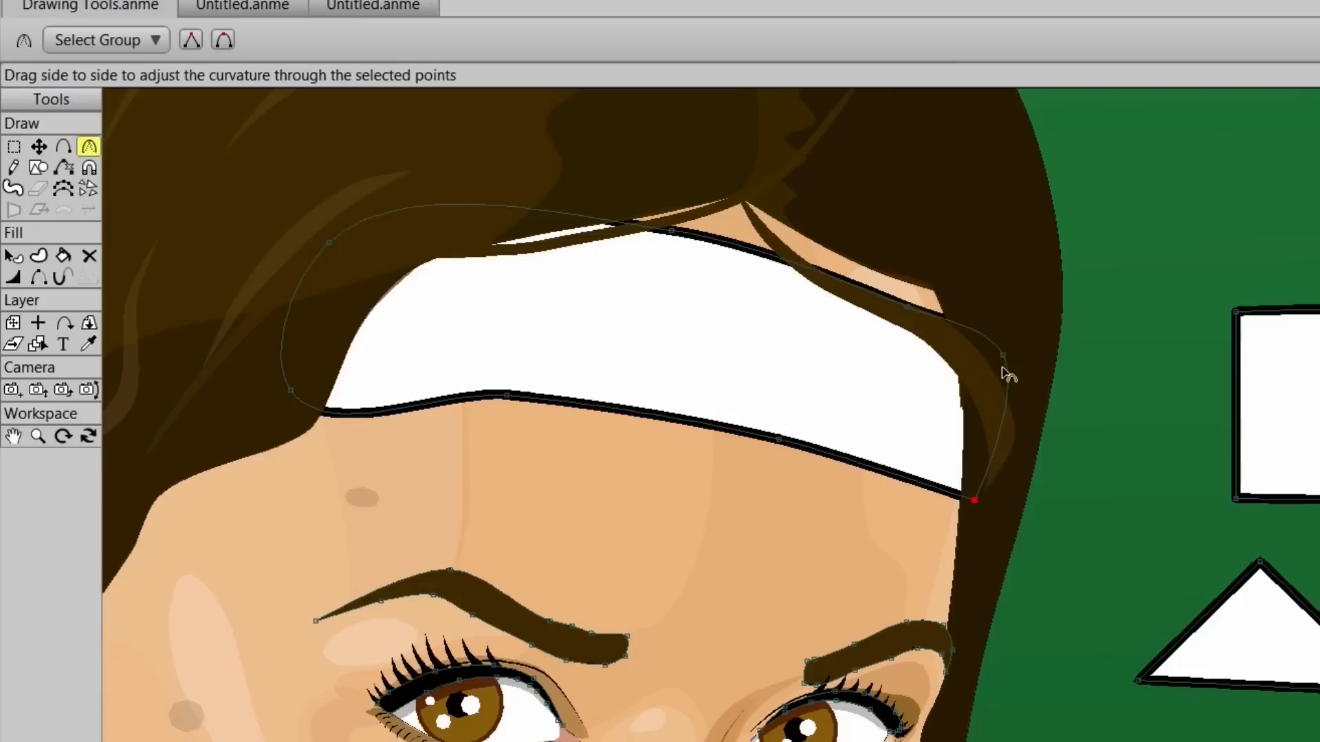
{"action": "left_click_drag", "start_coordinate": [1005, 363], "coordinate": [481, 251]}
{"action": "left_click_drag", "start_coordinate": [328, 246], "coordinate": [200, 220]}
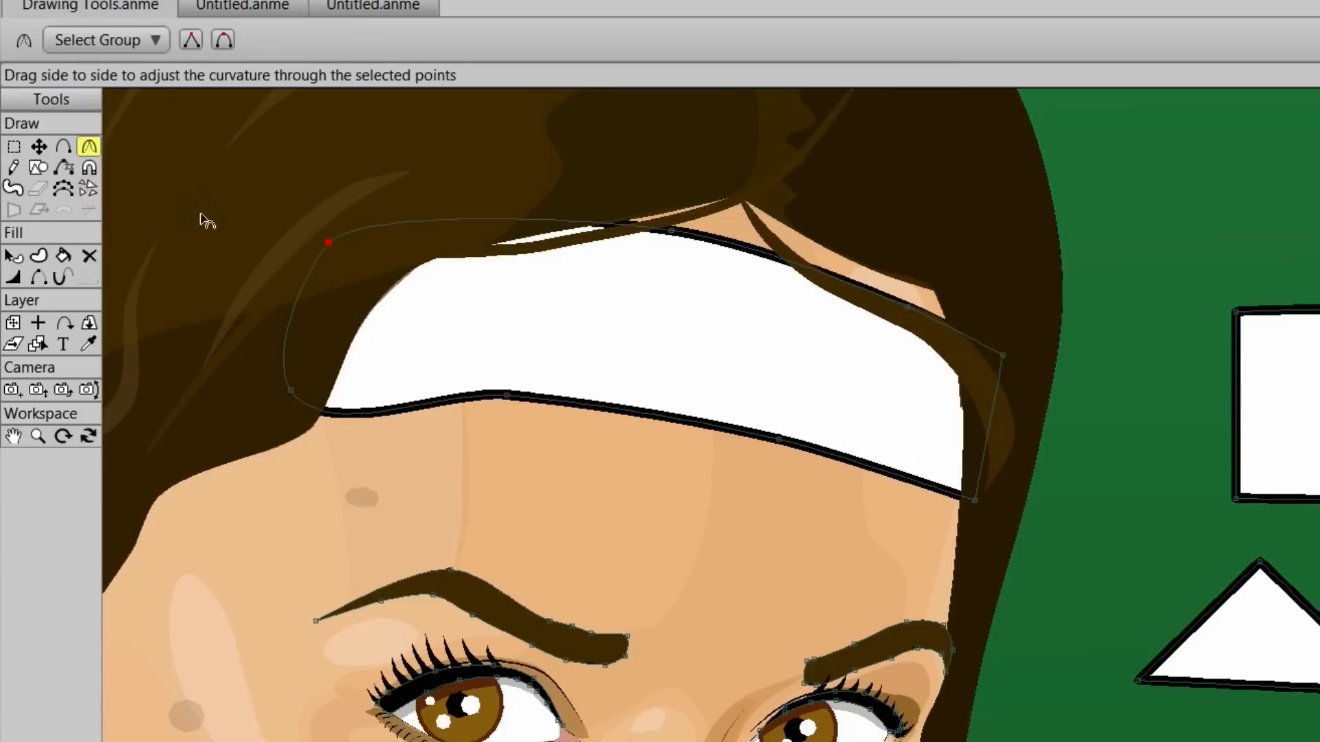
{"action": "left_click_drag", "start_coordinate": [329, 242], "coordinate": [123, 212]}
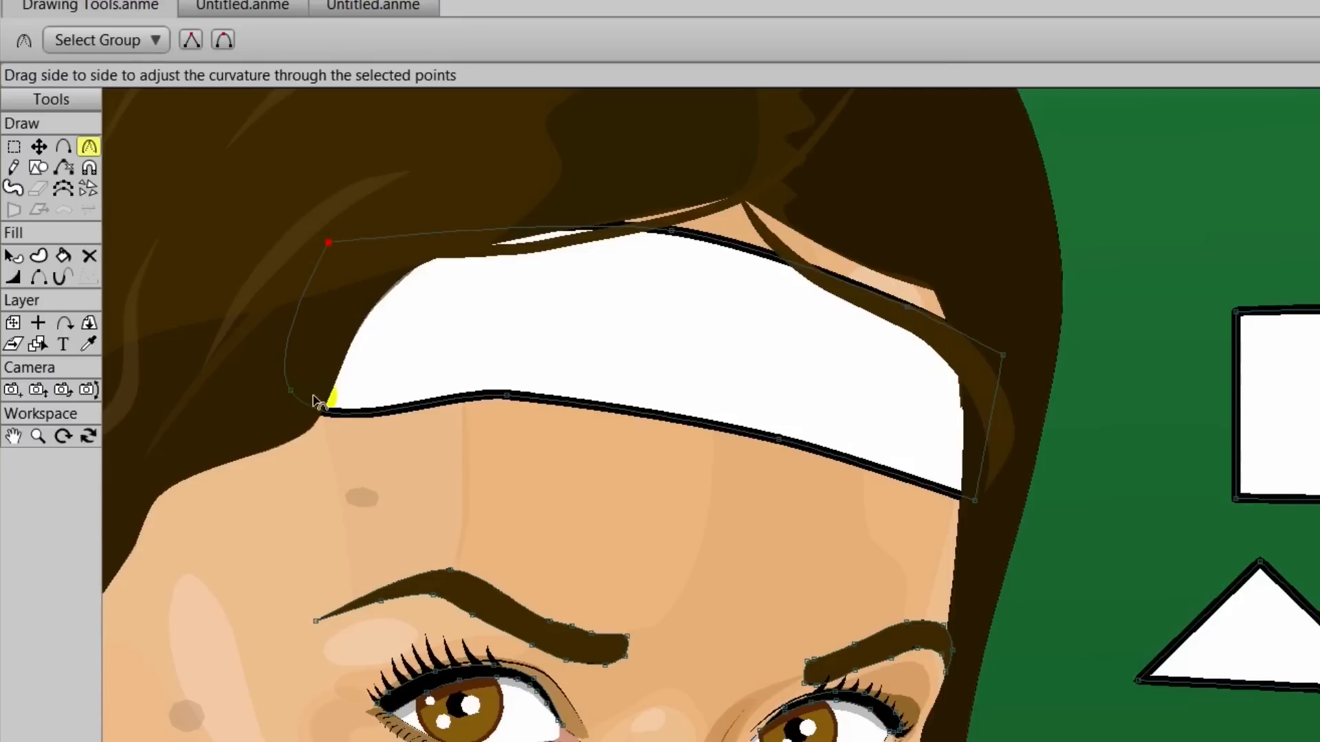
{"action": "left_click_drag", "start_coordinate": [313, 396], "coordinate": [69, 378]}
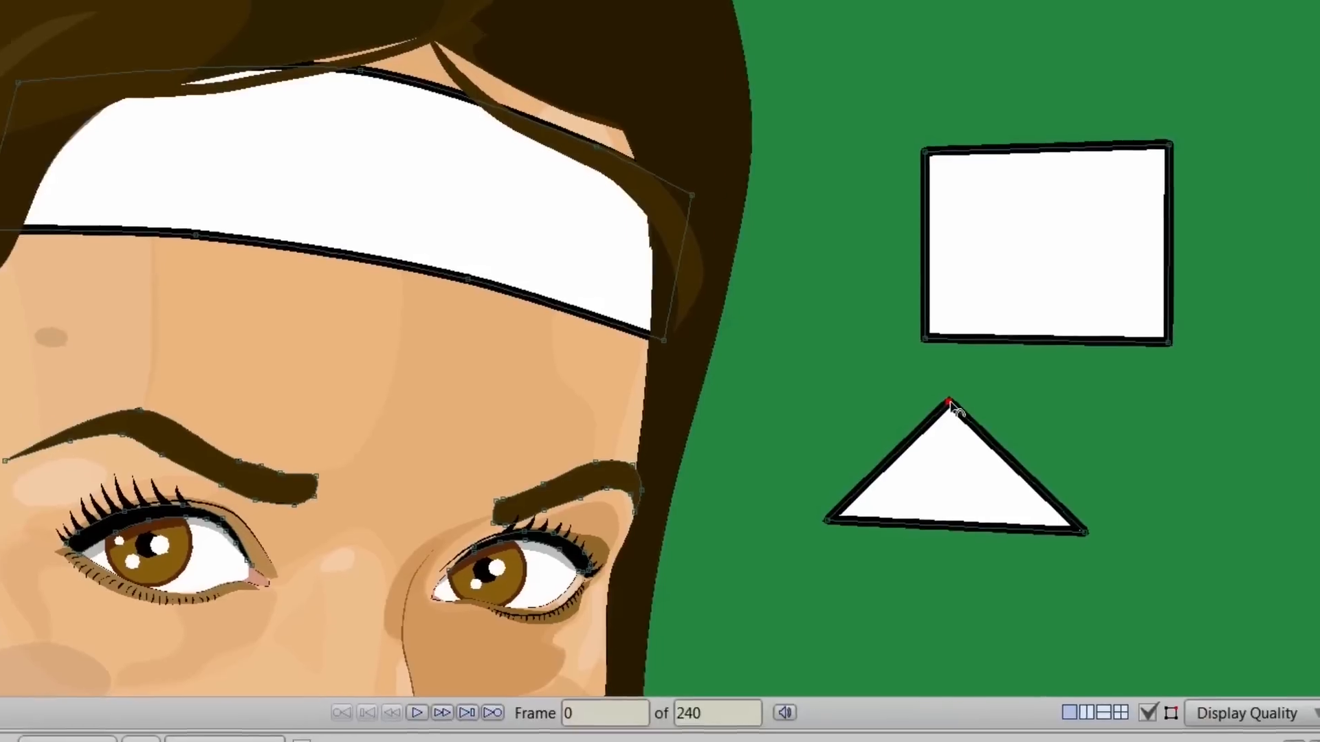
Round the triangle's top point by adjusting its curvature, and bring it back to a sharp corner
{"action": "left_click_drag", "start_coordinate": [1261, 564], "coordinate": [1316, 415]}
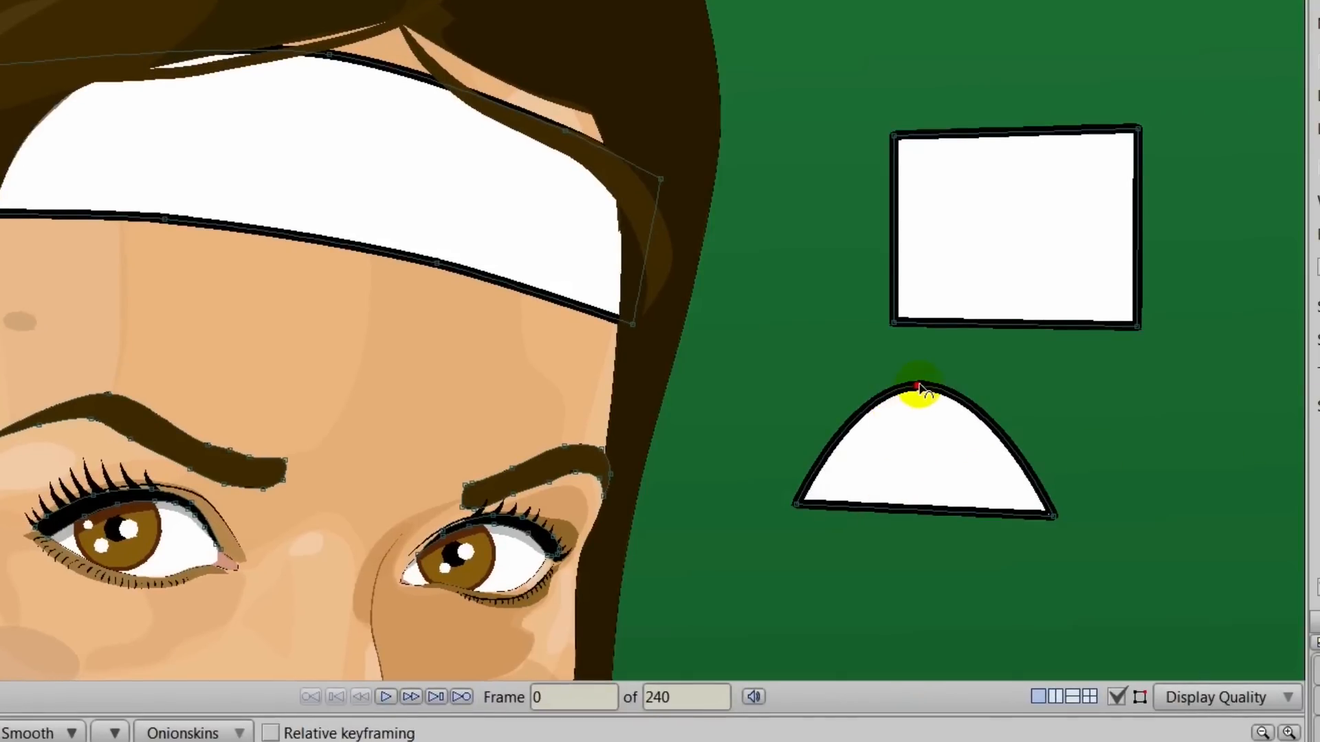
{"action": "left_click_drag", "start_coordinate": [920, 387], "coordinate": [254, 333]}
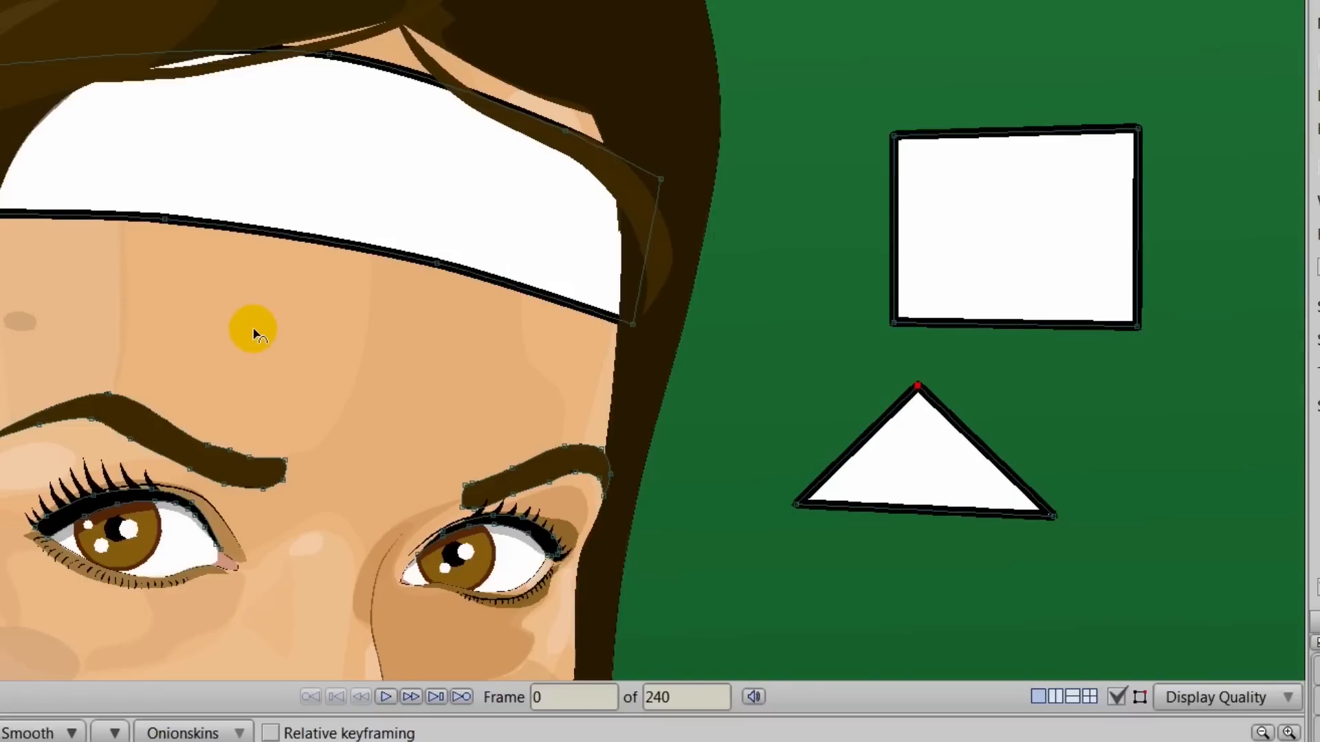
{"action": "left_click_drag", "start_coordinate": [253, 329], "coordinate": [41, 237]}
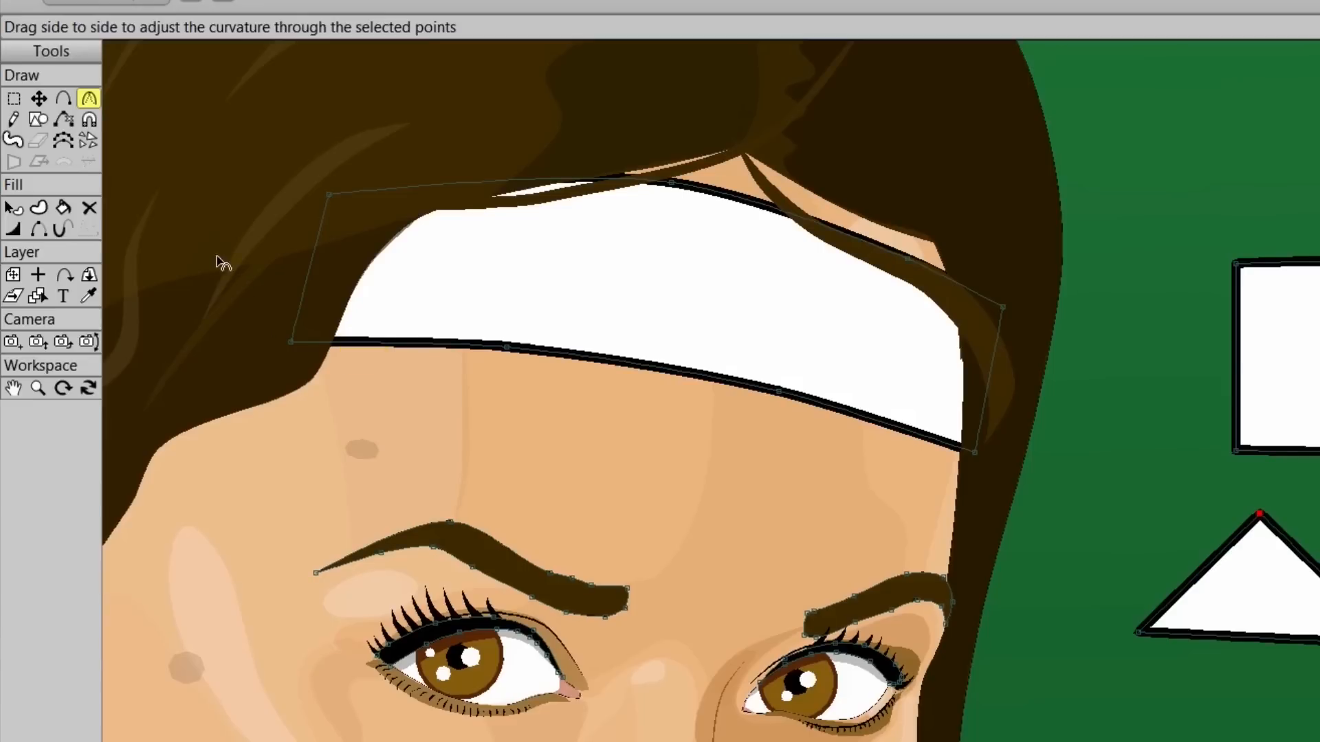
Select all four points of the rectangle, adjust their curvature together, and apply Smooth followed by Peak to them
{"action": "left_click", "coordinate": [13, 98]}
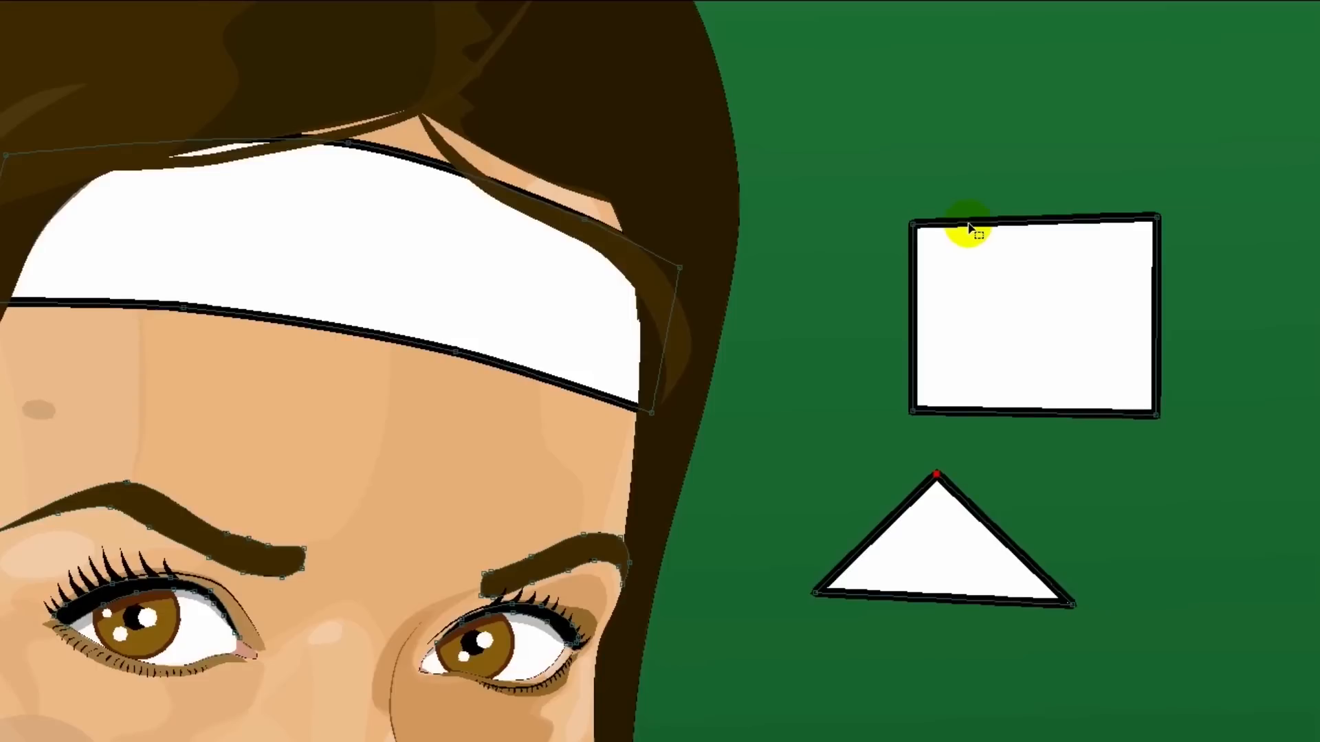
{"action": "left_click", "coordinate": [928, 226]}
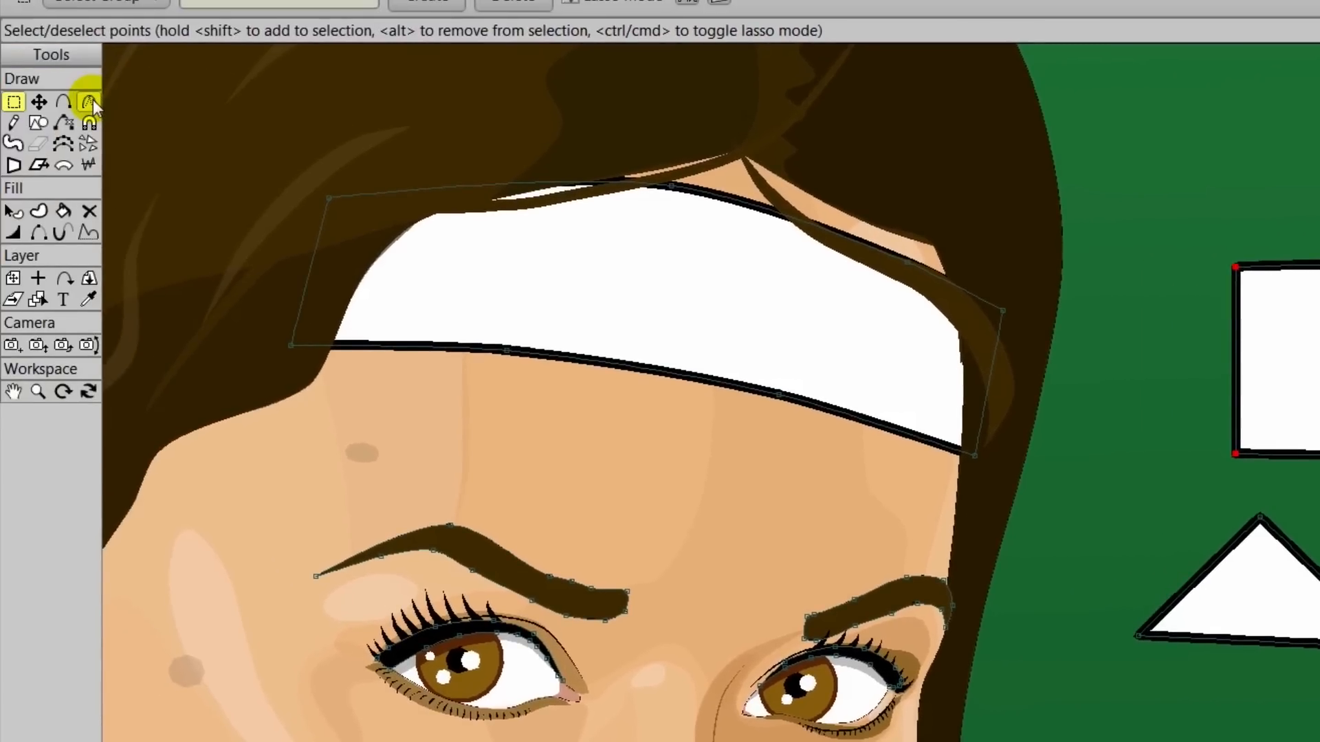
{"action": "left_click", "coordinate": [90, 102]}
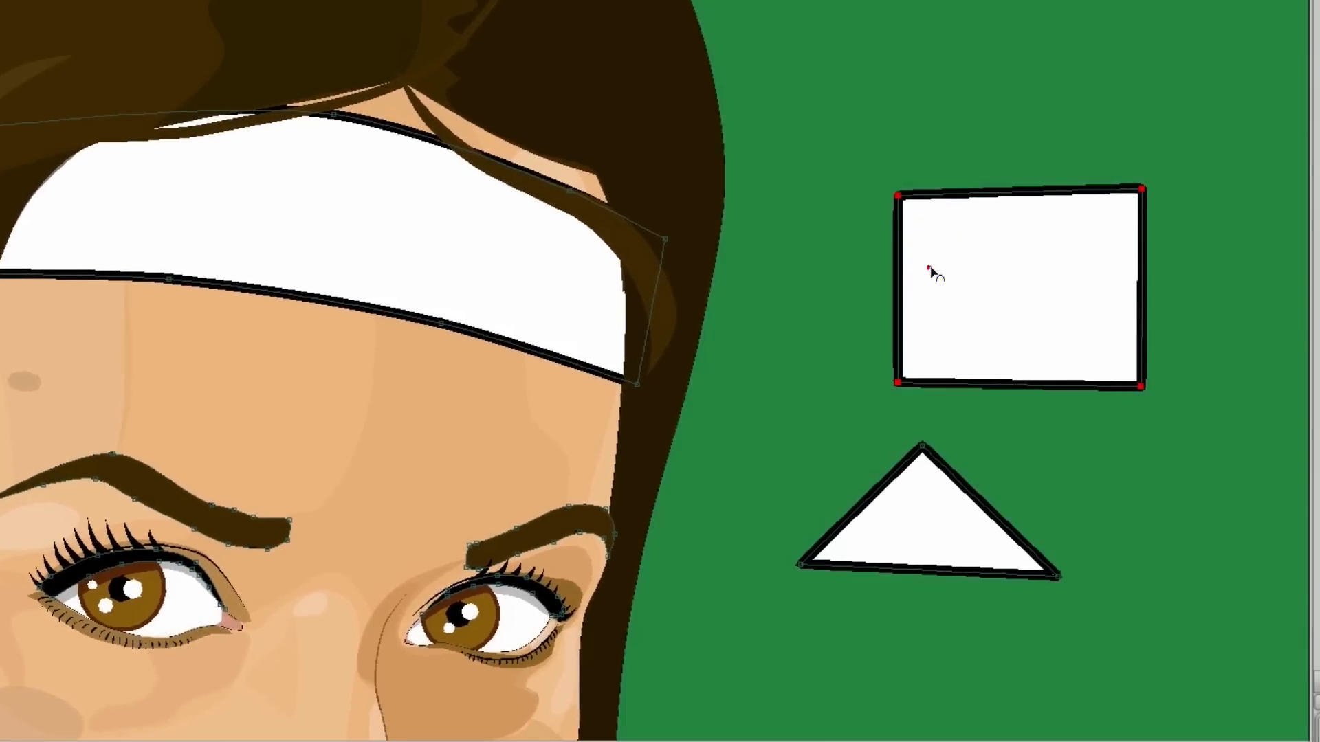
{"action": "left_click_drag", "start_coordinate": [929, 268], "coordinate": [836, 271]}
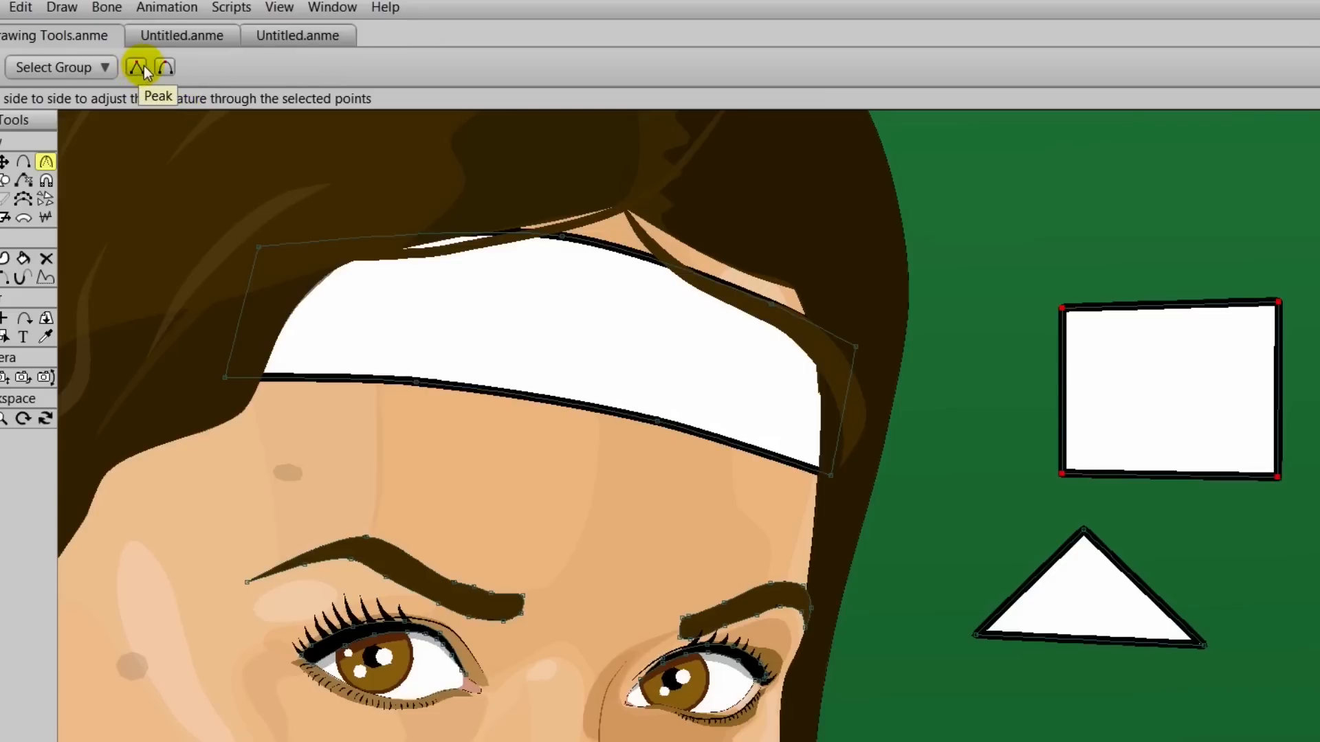
{"action": "left_click", "coordinate": [165, 67]}
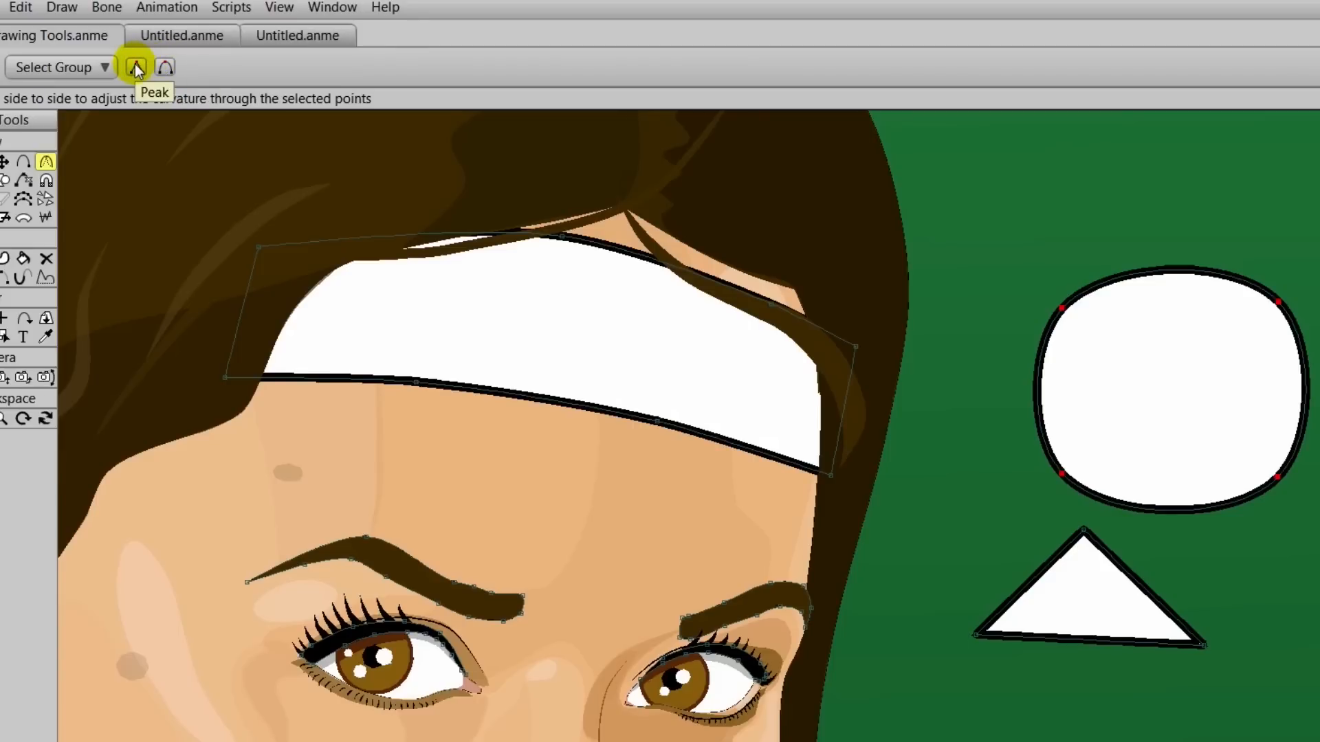
{"action": "left_click", "coordinate": [135, 68]}
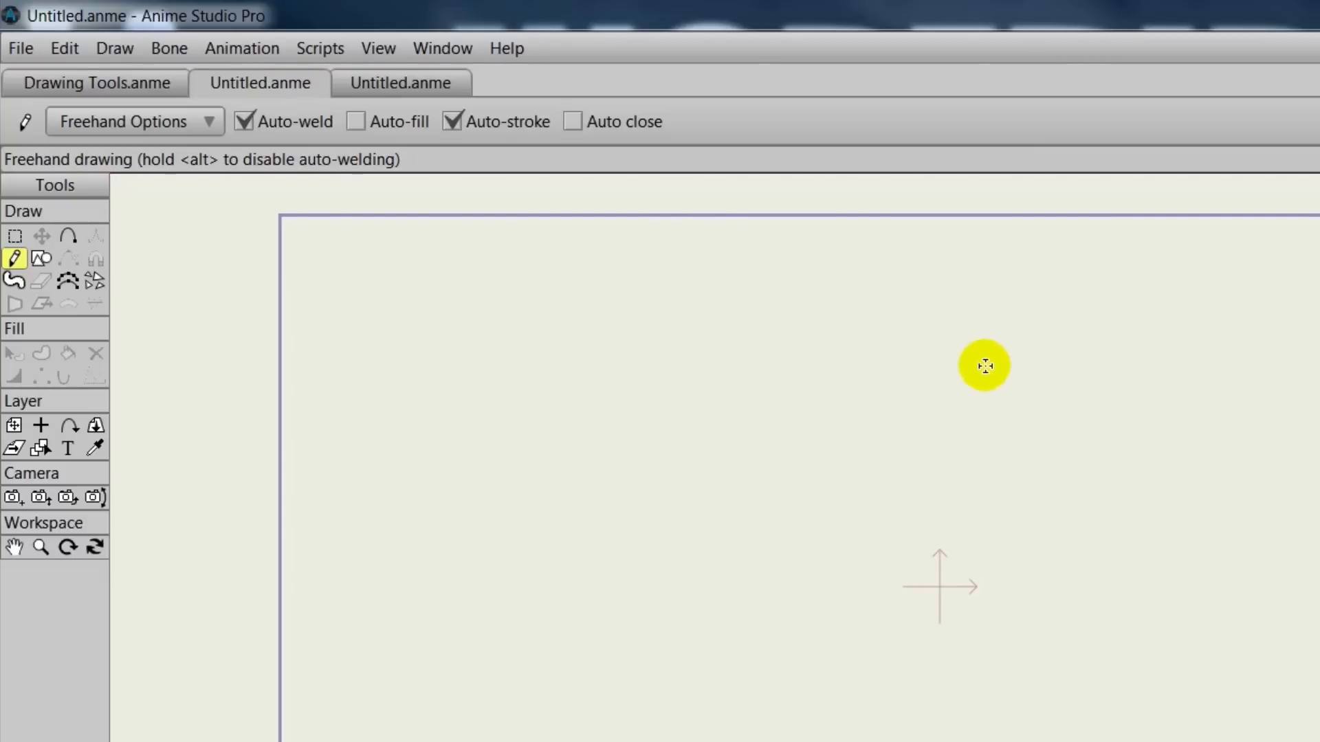
Draw the outline of a head in profile with a long pointed nose, chin and neck using the Freehand tool
{"action": "mouse_move", "coordinate": [985, 366]}
{"action": "left_mouse_down"}
{"action": "mouse_move", "coordinate": [852, 457]}
{"action": "mouse_move", "coordinate": [884, 509]}
{"action": "mouse_move", "coordinate": [875, 525]}
{"action": "mouse_move", "coordinate": [719, 574]}
{"action": "mouse_move", "coordinate": [857, 642]}
{"action": "mouse_move", "coordinate": [856, 685]}
{"action": "left_mouse_up"}
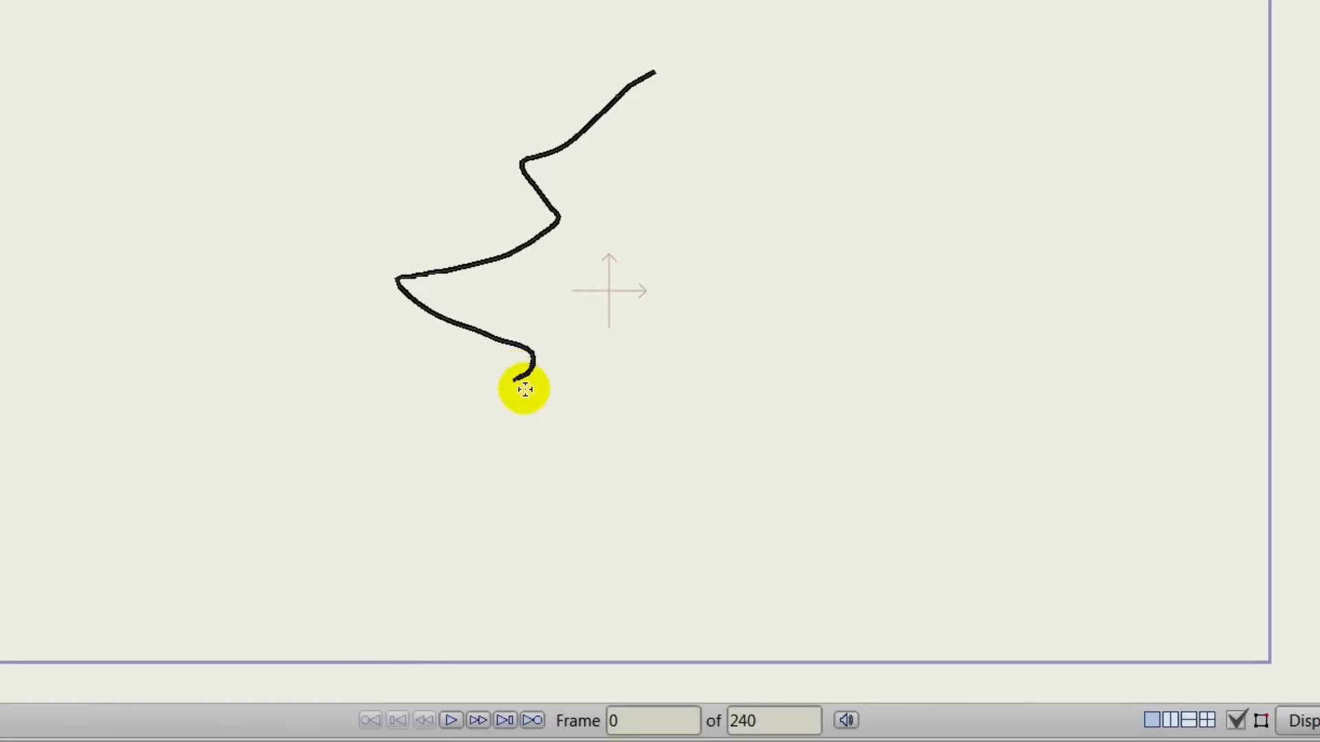
{"action": "mouse_move", "coordinate": [525, 390]}
{"action": "left_mouse_down"}
{"action": "mouse_move", "coordinate": [527, 431]}
{"action": "mouse_move", "coordinate": [550, 502]}
{"action": "mouse_move", "coordinate": [634, 515]}
{"action": "mouse_move", "coordinate": [686, 506]}
{"action": "mouse_move", "coordinate": [708, 555]}
{"action": "mouse_move", "coordinate": [773, 599]}
{"action": "mouse_move", "coordinate": [897, 565]}
{"action": "mouse_move", "coordinate": [911, 541]}
{"action": "mouse_move", "coordinate": [912, 498]}
{"action": "mouse_move", "coordinate": [874, 404]}
{"action": "mouse_move", "coordinate": [922, 248]}
{"action": "mouse_move", "coordinate": [922, 110]}
{"action": "mouse_move", "coordinate": [844, 48]}
{"action": "mouse_move", "coordinate": [656, 66]}
{"action": "left_mouse_up"}
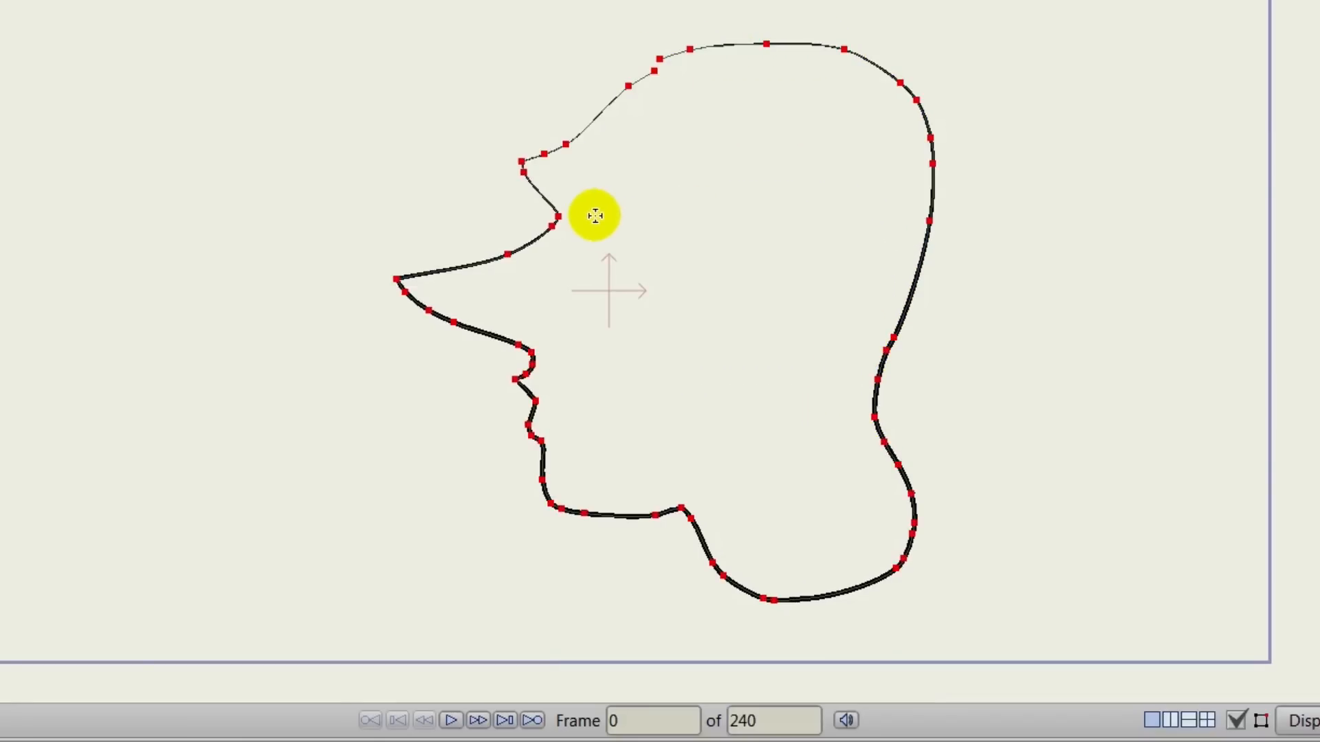
Draw the eye and a thick arched eyebrow above it inside the head profile
{"action": "left_click_drag", "start_coordinate": [581, 211], "coordinate": [666, 249]}
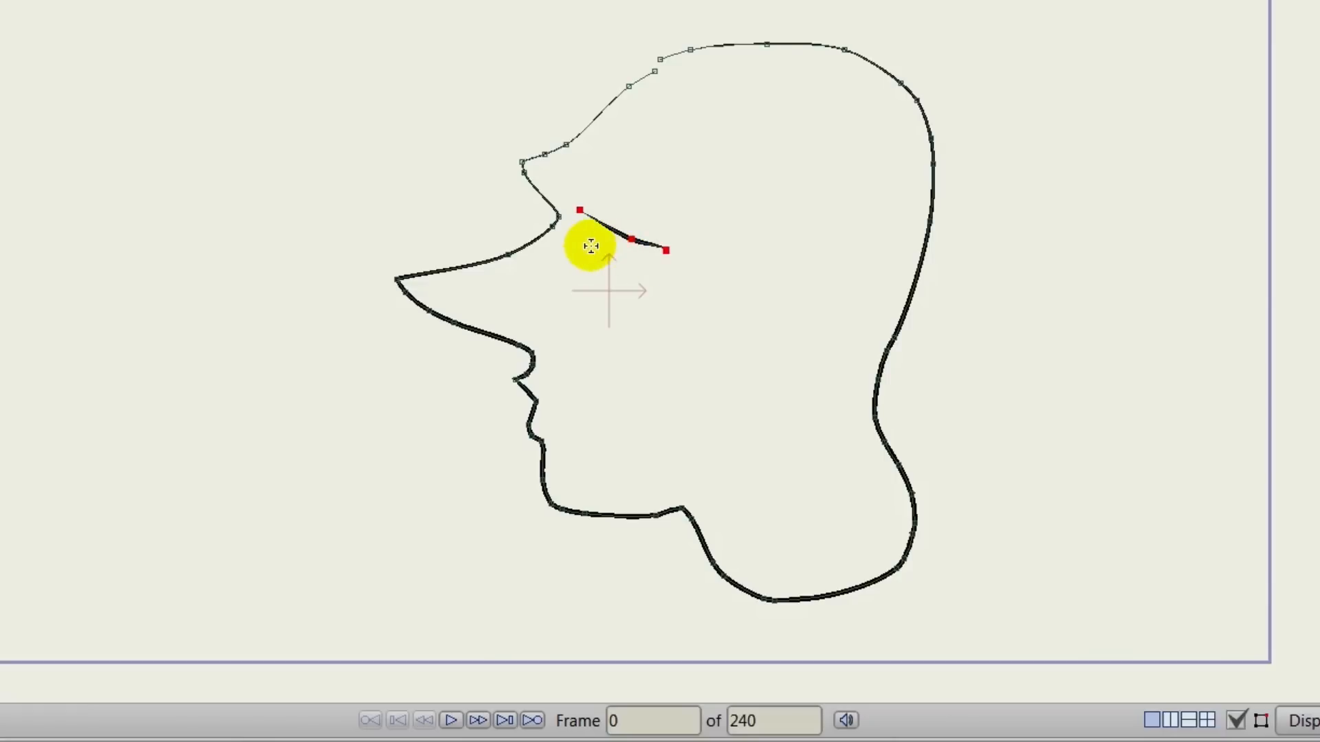
{"action": "mouse_move", "coordinate": [585, 246]}
{"action": "left_mouse_down"}
{"action": "mouse_move", "coordinate": [664, 249]}
{"action": "mouse_move", "coordinate": [589, 232]}
{"action": "mouse_move", "coordinate": [593, 218]}
{"action": "left_mouse_up"}
{"action": "mouse_move", "coordinate": [558, 177]}
{"action": "left_mouse_down"}
{"action": "mouse_move", "coordinate": [713, 230]}
{"action": "mouse_move", "coordinate": [693, 185]}
{"action": "mouse_move", "coordinate": [655, 166]}
{"action": "mouse_move", "coordinate": [589, 157]}
{"action": "mouse_move", "coordinate": [562, 180]}
{"action": "left_mouse_up"}
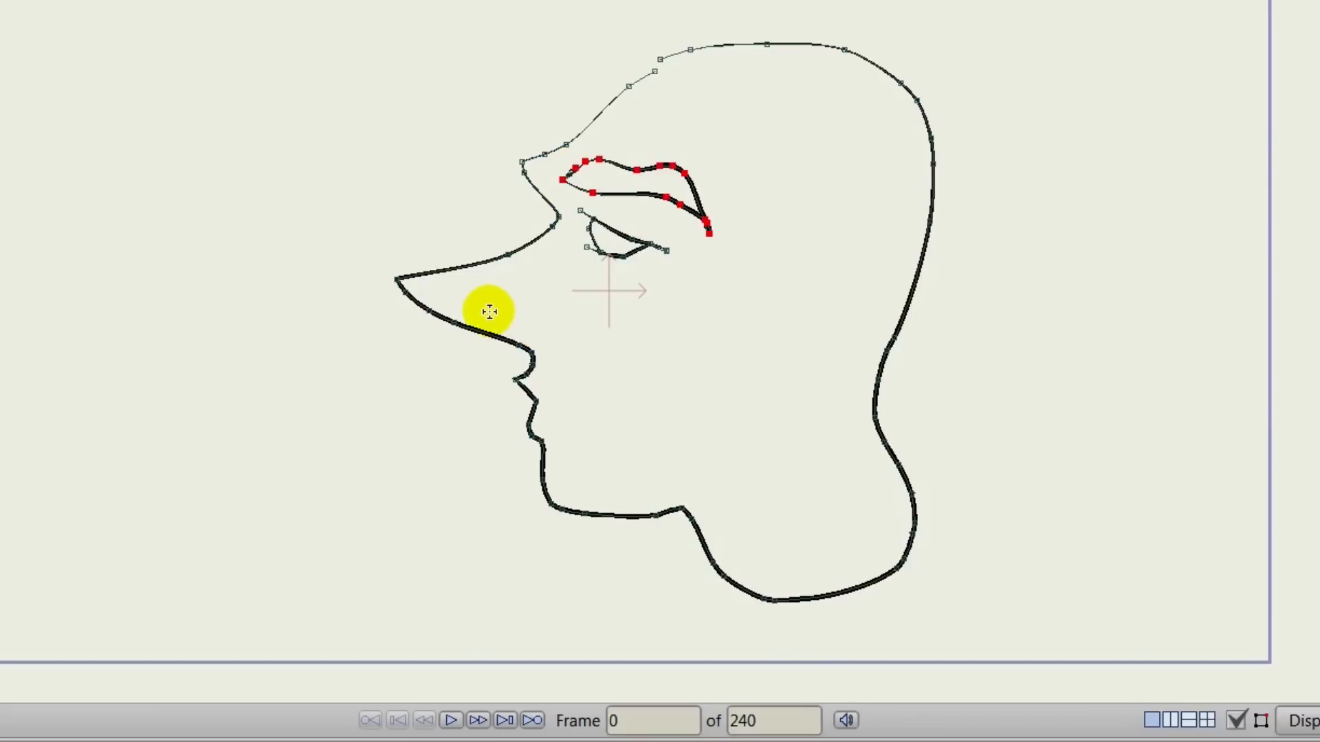
Draw the nostril, mouth line and ear freehand, plus a short crease above the eyebrow and a pupil in the eye
{"action": "mouse_move", "coordinate": [477, 313]}
{"action": "left_mouse_down"}
{"action": "mouse_move", "coordinate": [550, 333]}
{"action": "mouse_move", "coordinate": [570, 357]}
{"action": "mouse_move", "coordinate": [619, 354]}
{"action": "mouse_move", "coordinate": [605, 321]}
{"action": "left_mouse_up"}
{"action": "left_click_drag", "start_coordinate": [535, 400], "coordinate": [574, 421]}
{"action": "mouse_move", "coordinate": [812, 252]}
{"action": "left_mouse_down"}
{"action": "mouse_move", "coordinate": [846, 244]}
{"action": "mouse_move", "coordinate": [877, 277]}
{"action": "mouse_move", "coordinate": [860, 344]}
{"action": "mouse_move", "coordinate": [806, 381]}
{"action": "mouse_move", "coordinate": [790, 369]}
{"action": "mouse_move", "coordinate": [842, 268]}
{"action": "mouse_move", "coordinate": [859, 296]}
{"action": "mouse_move", "coordinate": [839, 347]}
{"action": "left_mouse_up"}
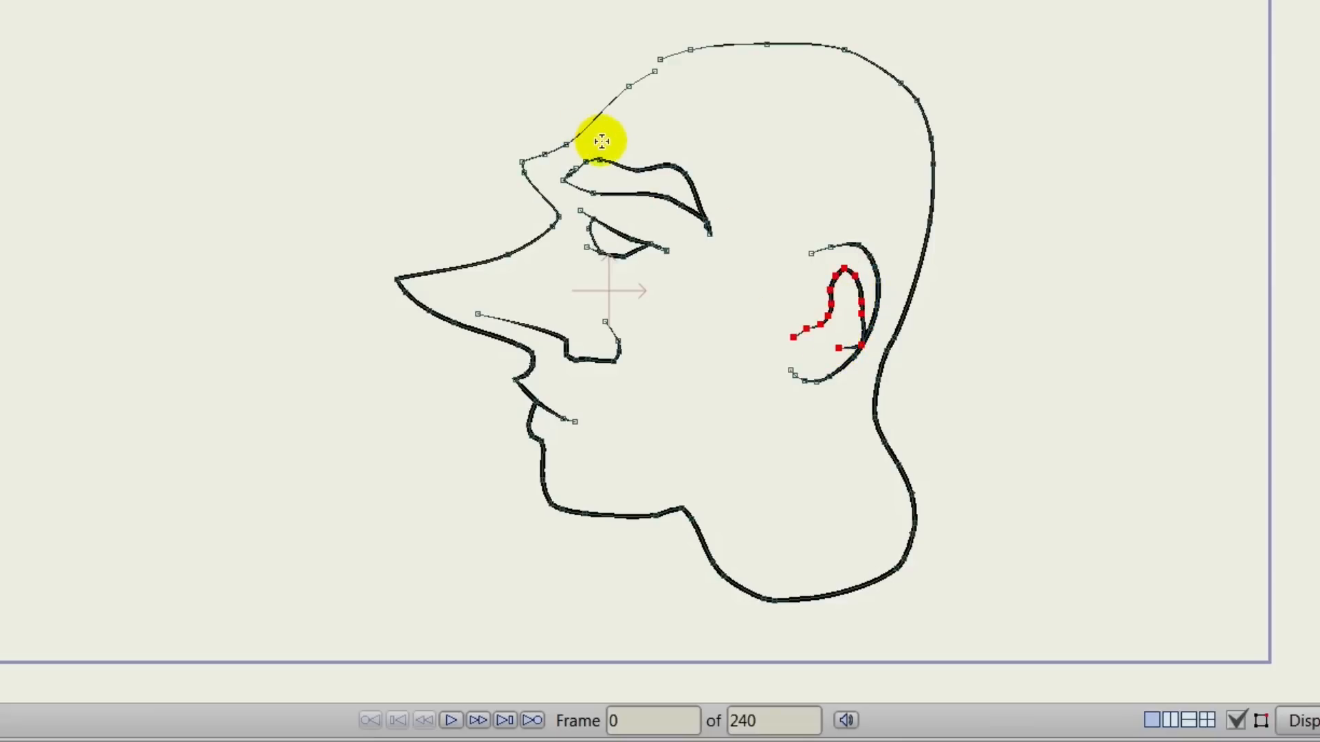
{"action": "left_click_drag", "start_coordinate": [602, 141], "coordinate": [640, 145]}
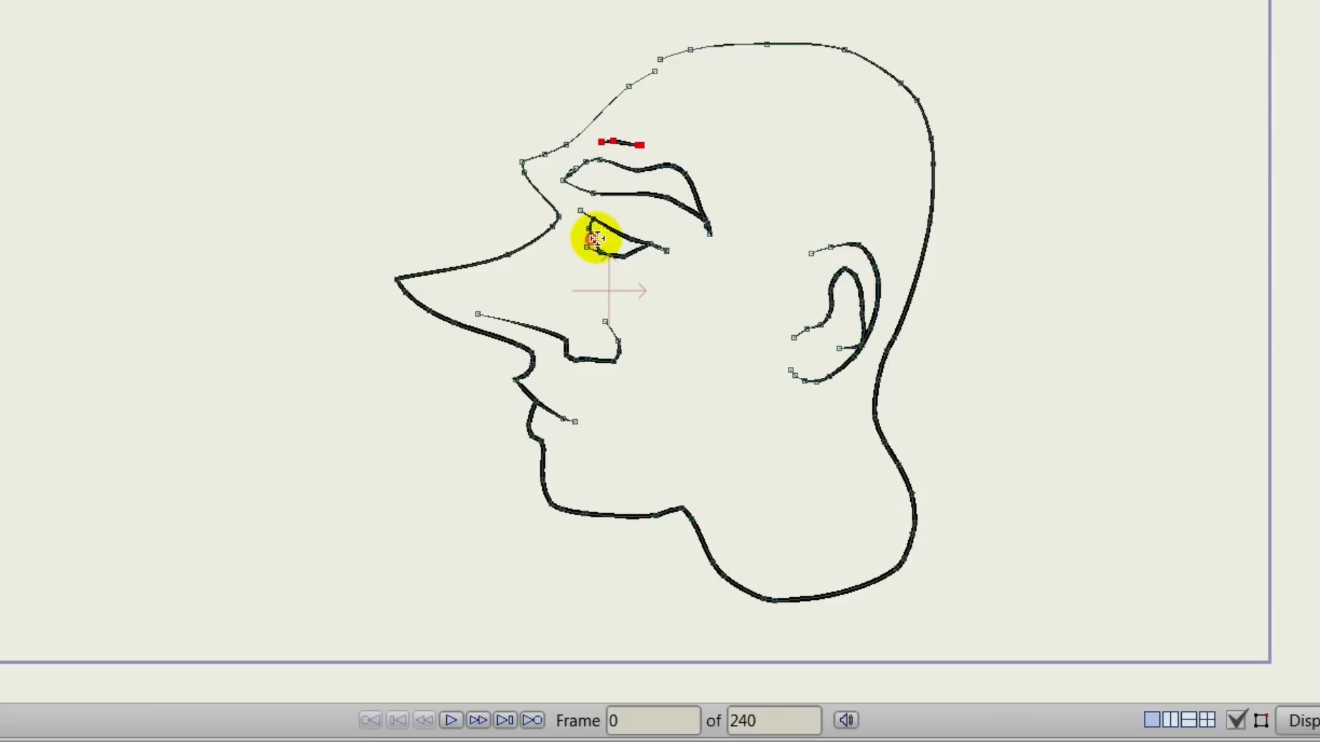
{"action": "left_click_drag", "start_coordinate": [596, 241], "coordinate": [615, 233]}
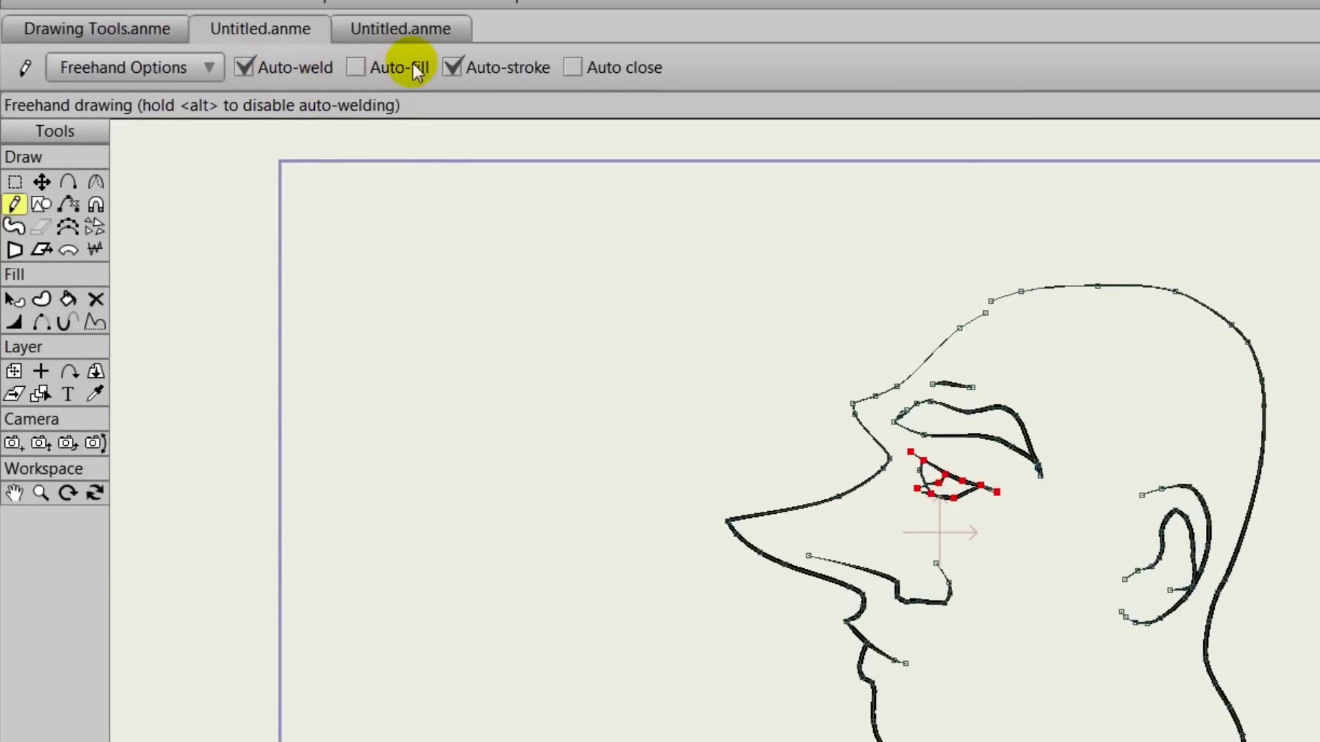
Turn on Auto-fill and draw a closed freehand oval in the empty area in front of the face
{"action": "left_click", "coordinate": [357, 68]}
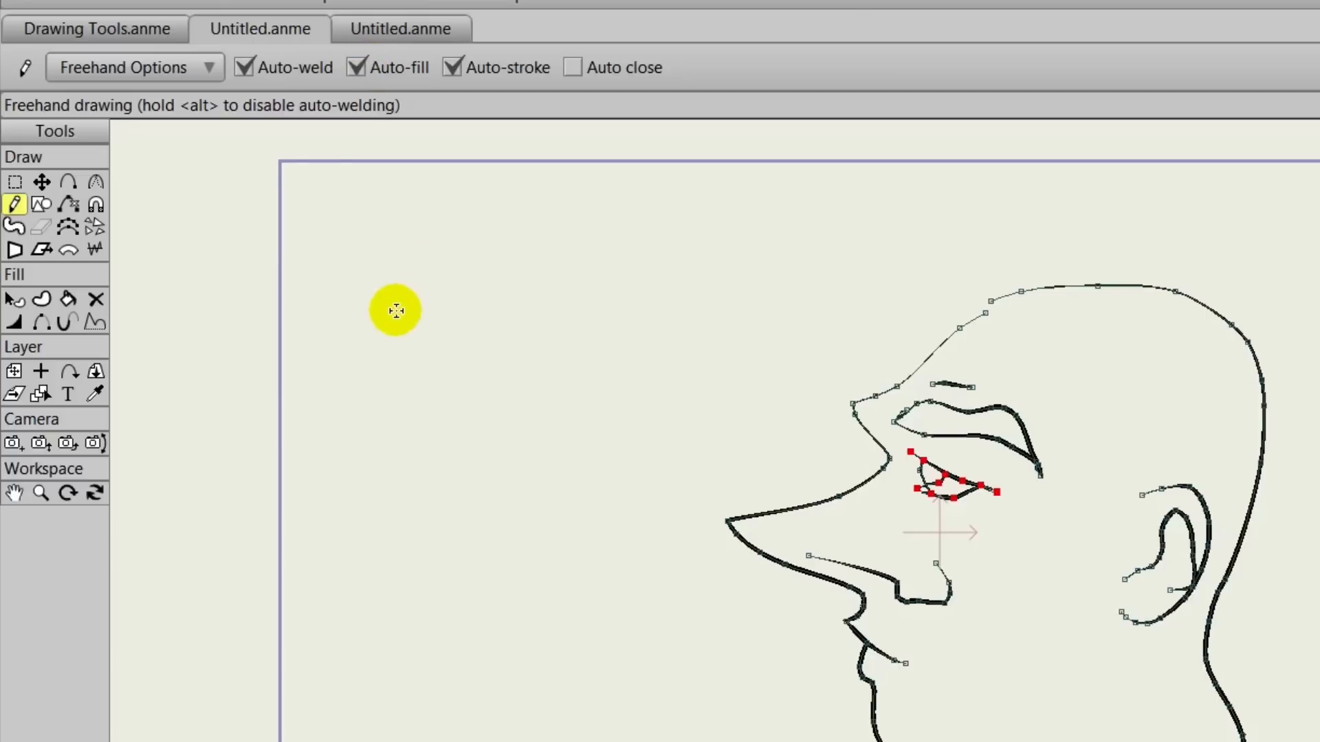
{"action": "mouse_move", "coordinate": [396, 311]}
{"action": "left_mouse_down"}
{"action": "mouse_move", "coordinate": [511, 366]}
{"action": "mouse_move", "coordinate": [505, 439]}
{"action": "mouse_move", "coordinate": [442, 481]}
{"action": "mouse_move", "coordinate": [380, 462]}
{"action": "mouse_move", "coordinate": [376, 372]}
{"action": "mouse_move", "coordinate": [393, 308]}
{"action": "left_mouse_up"}
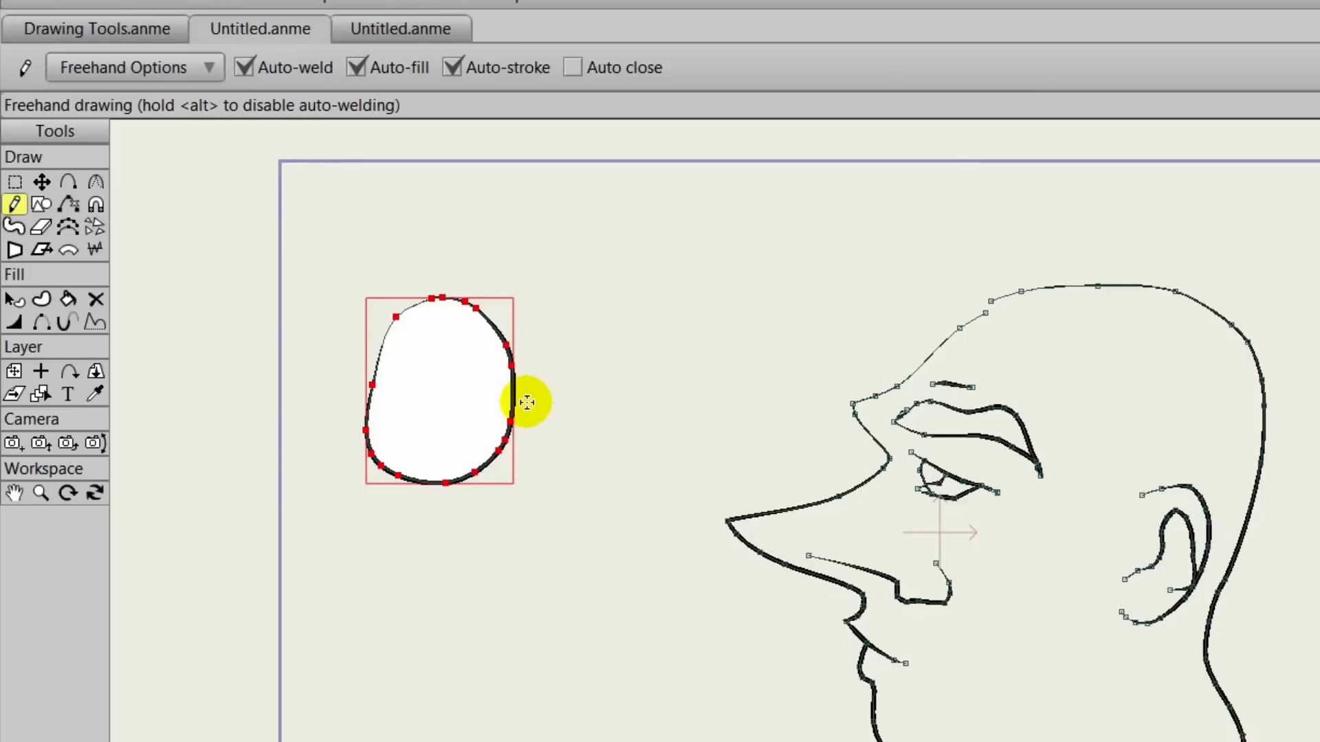
Turn on Auto close, draw a second filled oval between the first one and the head, and turn Auto close off again
{"action": "left_click", "coordinate": [575, 67]}
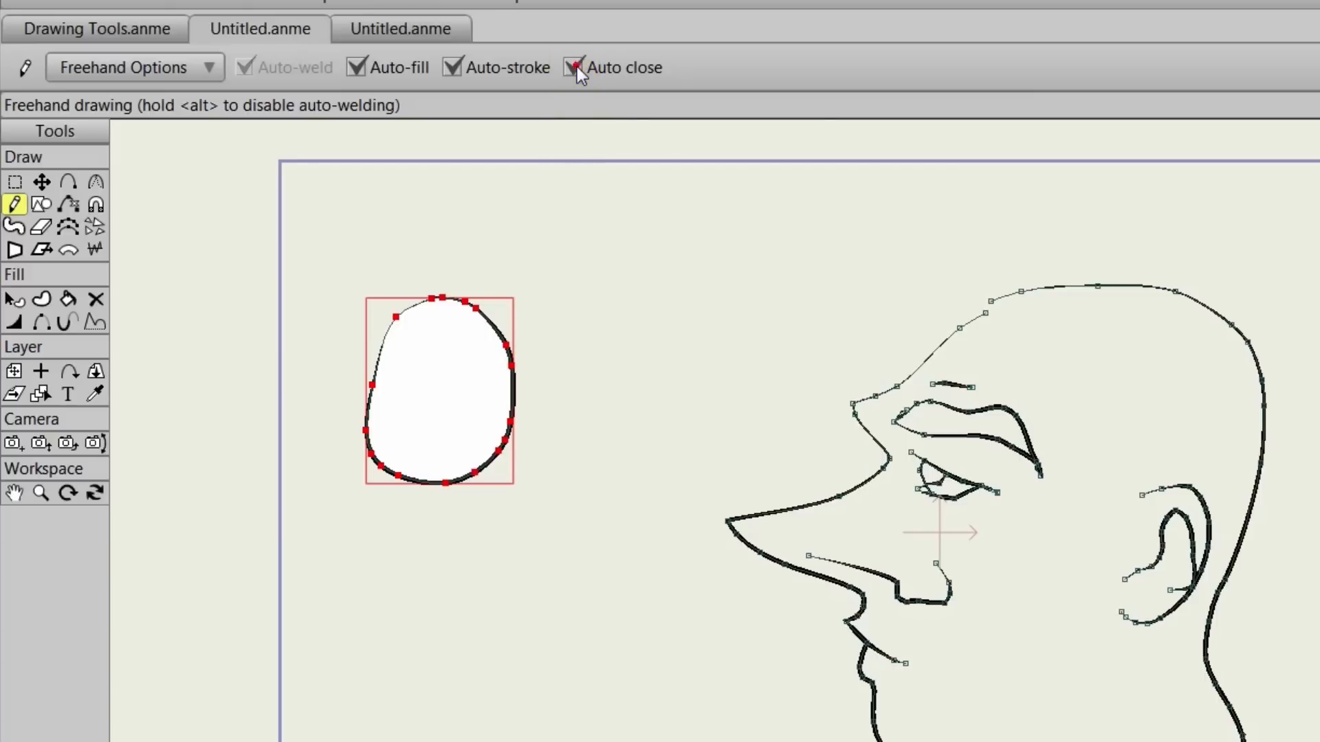
{"action": "mouse_move", "coordinate": [651, 272]}
{"action": "left_mouse_down"}
{"action": "mouse_move", "coordinate": [737, 254]}
{"action": "mouse_move", "coordinate": [781, 297]}
{"action": "mouse_move", "coordinate": [792, 378]}
{"action": "mouse_move", "coordinate": [777, 404]}
{"action": "mouse_move", "coordinate": [724, 418]}
{"action": "mouse_move", "coordinate": [641, 356]}
{"action": "left_mouse_up"}
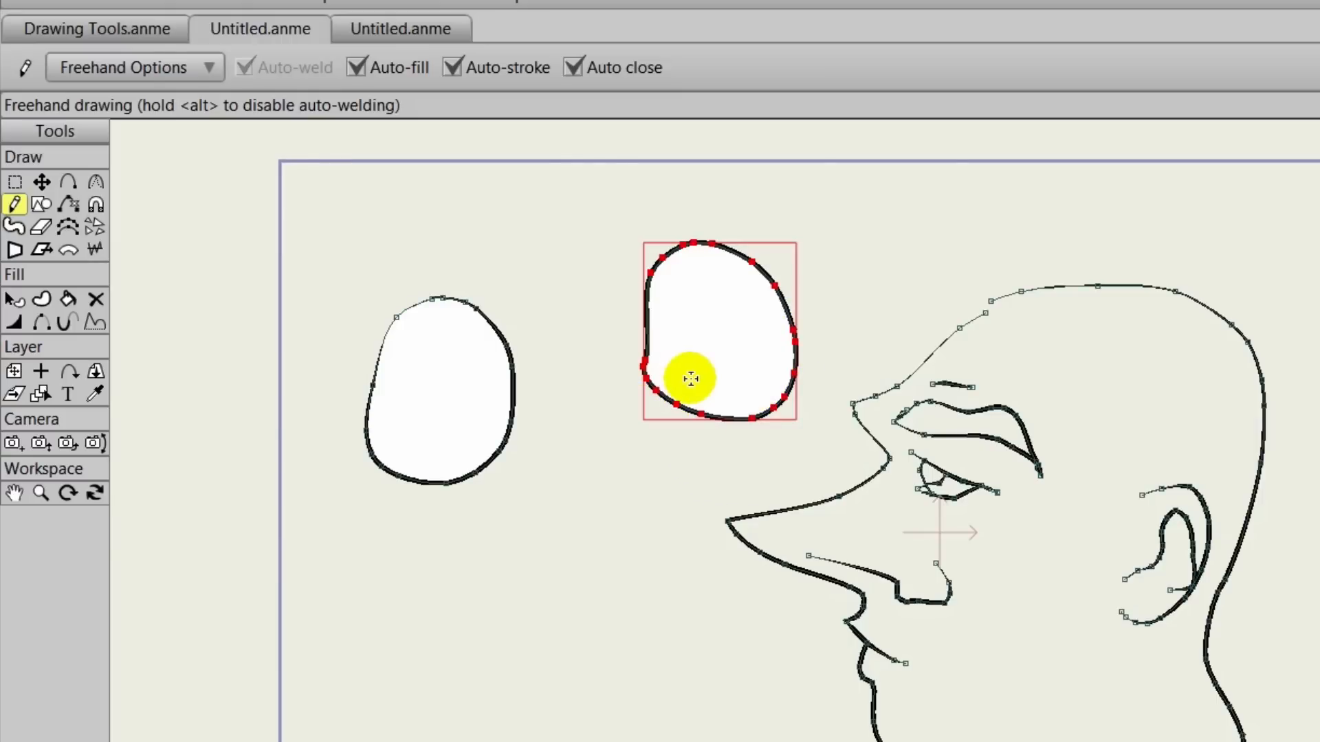
{"action": "mouse_move", "coordinate": [1042, 269]}
{"action": "left_mouse_down"}
{"action": "mouse_move", "coordinate": [1064, 383]}
{"action": "mouse_move", "coordinate": [1250, 395]}
{"action": "mouse_move", "coordinate": [1271, 269]}
{"action": "mouse_move", "coordinate": [921, 256]}
{"action": "left_mouse_up"}
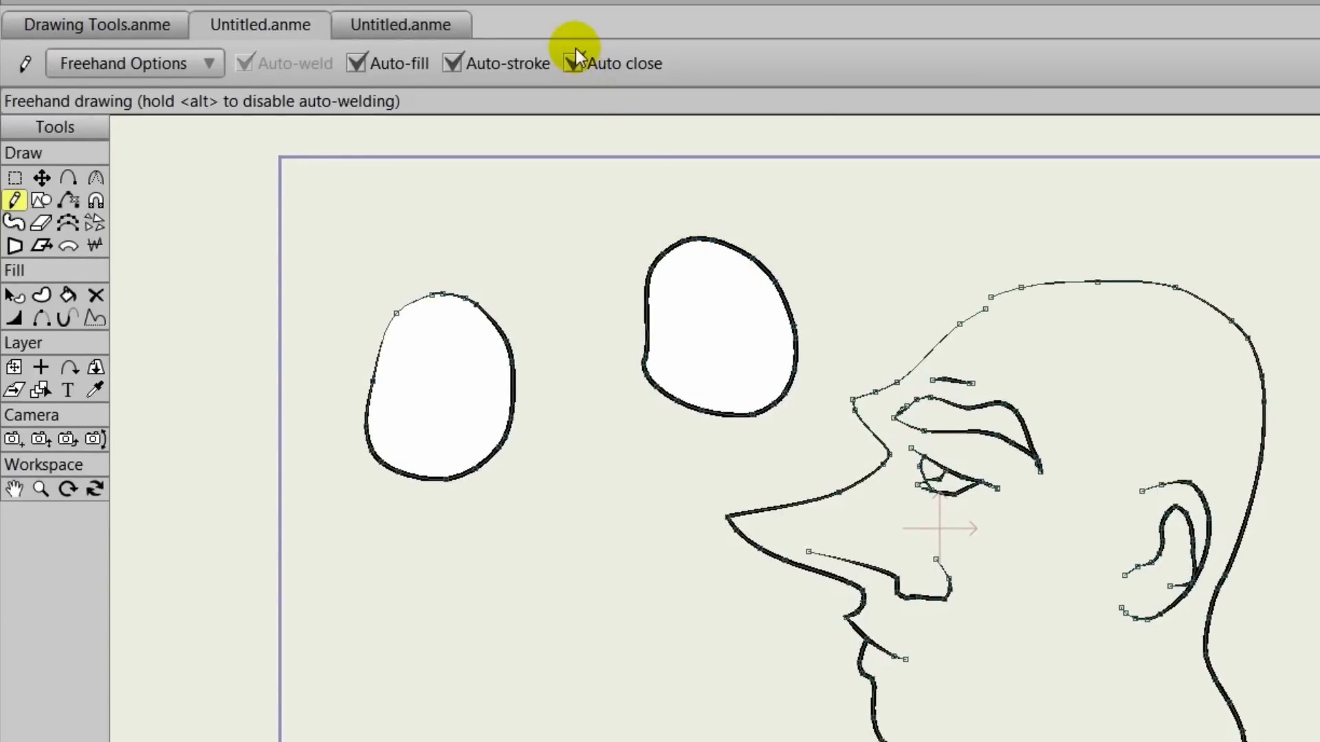
{"action": "left_click", "coordinate": [571, 63]}
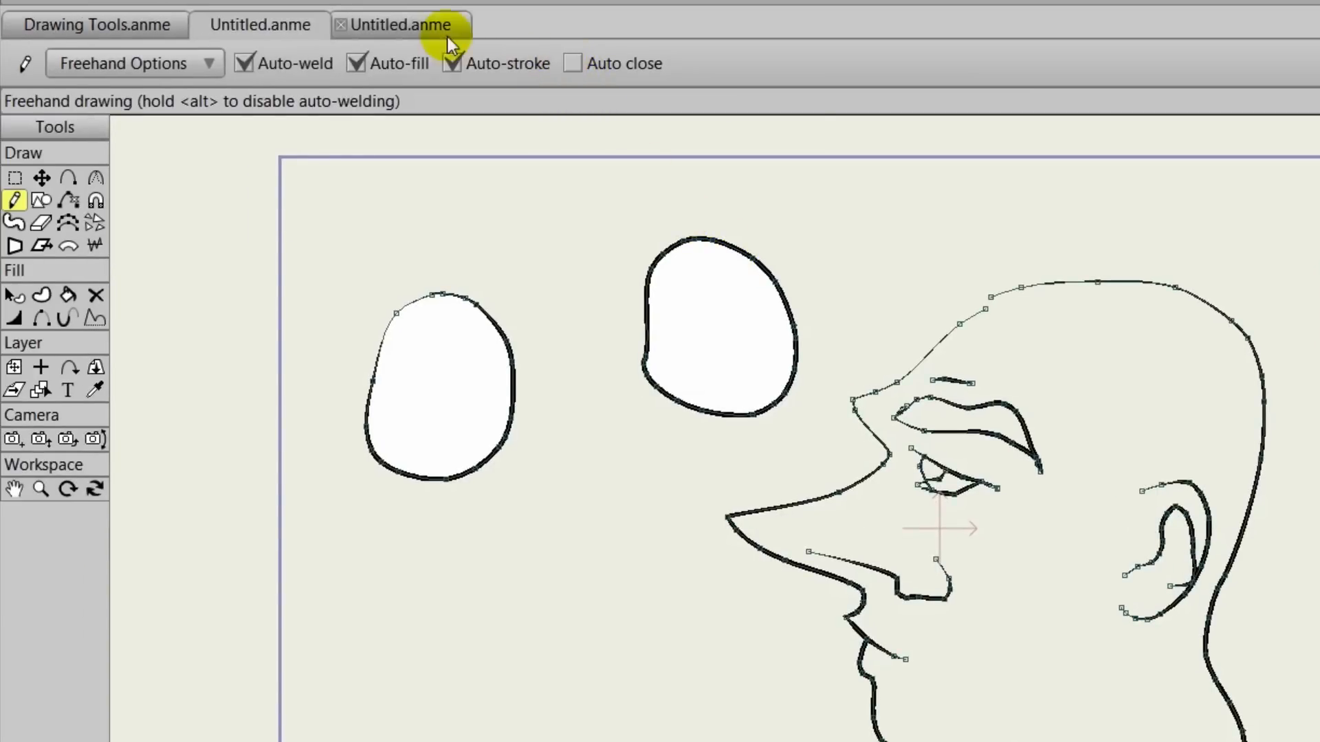
Turn off Auto-weld and draw a smaller freehand face profile beneath the first oval, with its eyebrow, eye, mouth line and nostril
{"action": "left_click", "coordinate": [244, 63]}
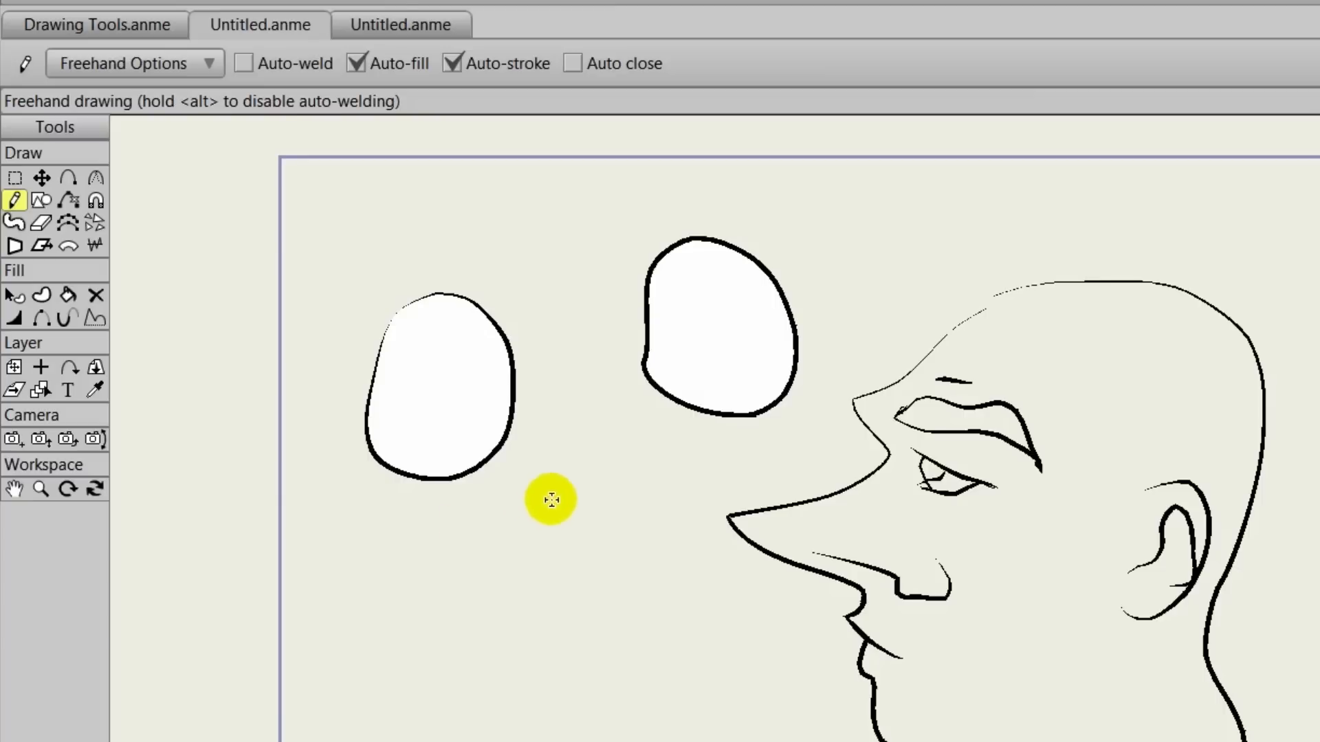
{"action": "mouse_move", "coordinate": [550, 502]}
{"action": "left_mouse_down"}
{"action": "mouse_move", "coordinate": [436, 554]}
{"action": "mouse_move", "coordinate": [473, 627]}
{"action": "mouse_move", "coordinate": [492, 731]}
{"action": "mouse_move", "coordinate": [620, 741]}
{"action": "left_mouse_up"}
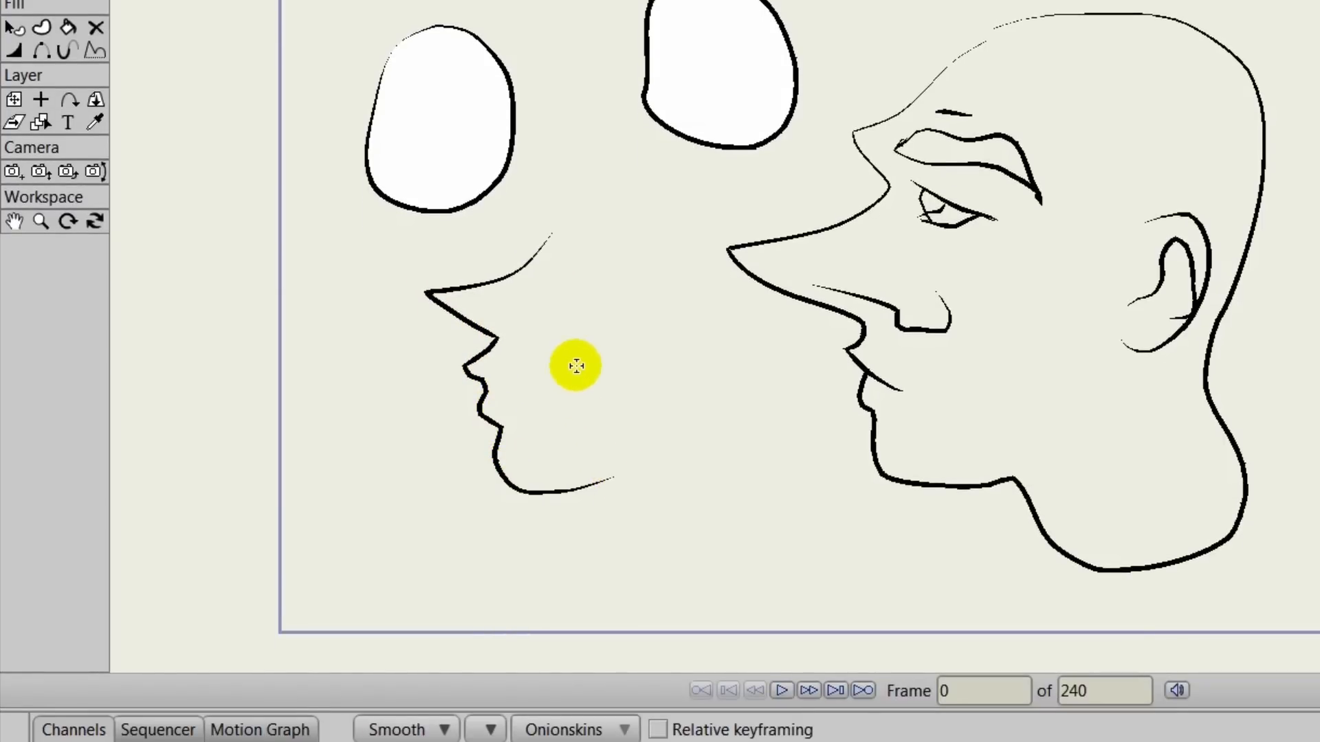
{"action": "mouse_move", "coordinate": [544, 221]}
{"action": "left_mouse_down"}
{"action": "mouse_move", "coordinate": [576, 252]}
{"action": "mouse_move", "coordinate": [630, 257]}
{"action": "mouse_move", "coordinate": [650, 276]}
{"action": "left_mouse_up"}
{"action": "mouse_move", "coordinate": [551, 221]}
{"action": "left_mouse_down"}
{"action": "mouse_move", "coordinate": [633, 250]}
{"action": "mouse_move", "coordinate": [652, 278]}
{"action": "left_mouse_up"}
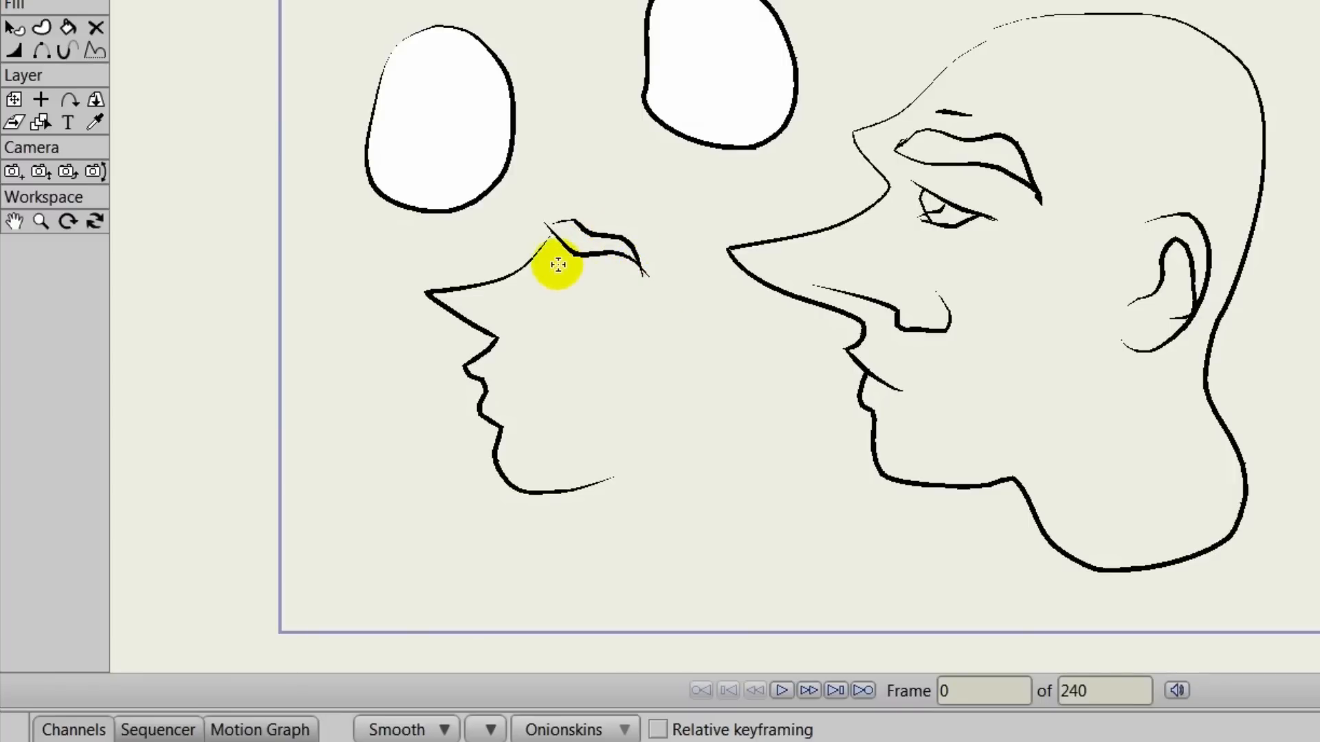
{"action": "mouse_move", "coordinate": [560, 267]}
{"action": "left_mouse_down"}
{"action": "mouse_move", "coordinate": [592, 291]}
{"action": "mouse_move", "coordinate": [560, 282]}
{"action": "mouse_move", "coordinate": [558, 259]}
{"action": "mouse_move", "coordinate": [585, 311]}
{"action": "left_mouse_up"}
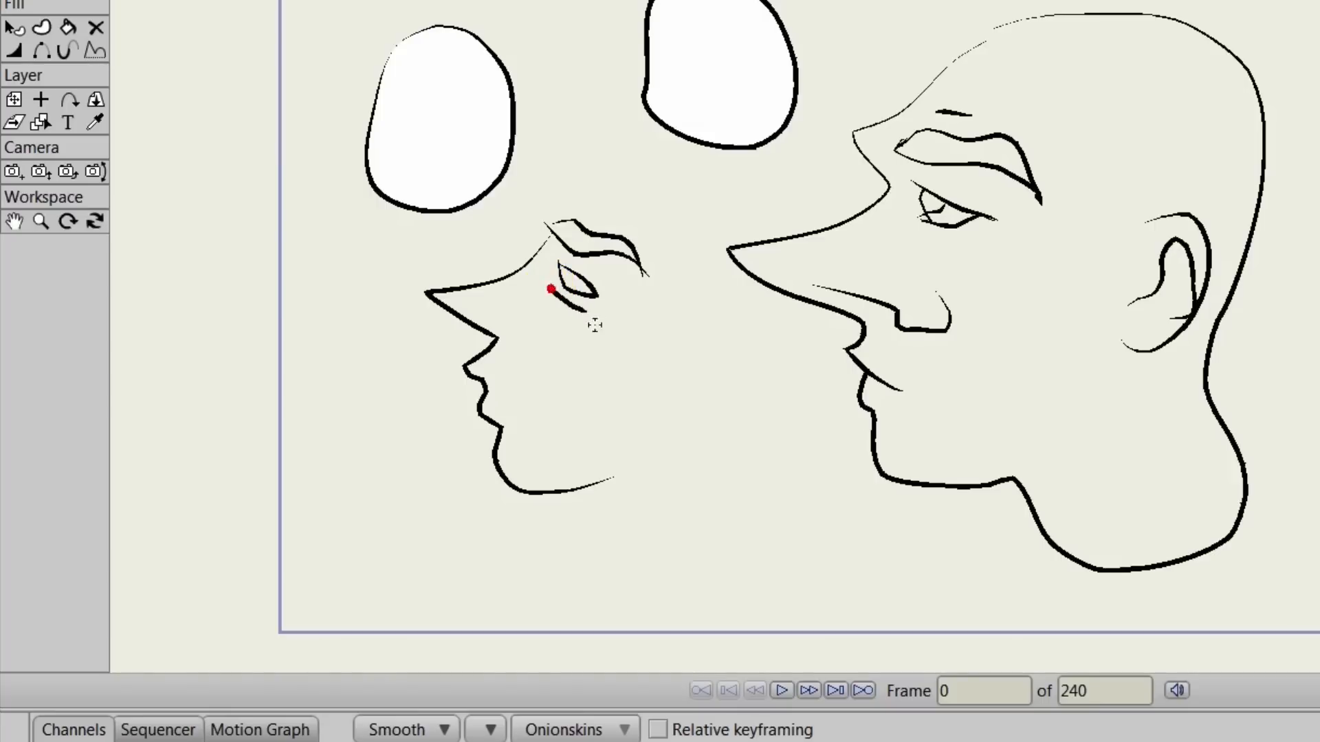
{"action": "left_click_drag", "start_coordinate": [493, 385], "coordinate": [525, 399]}
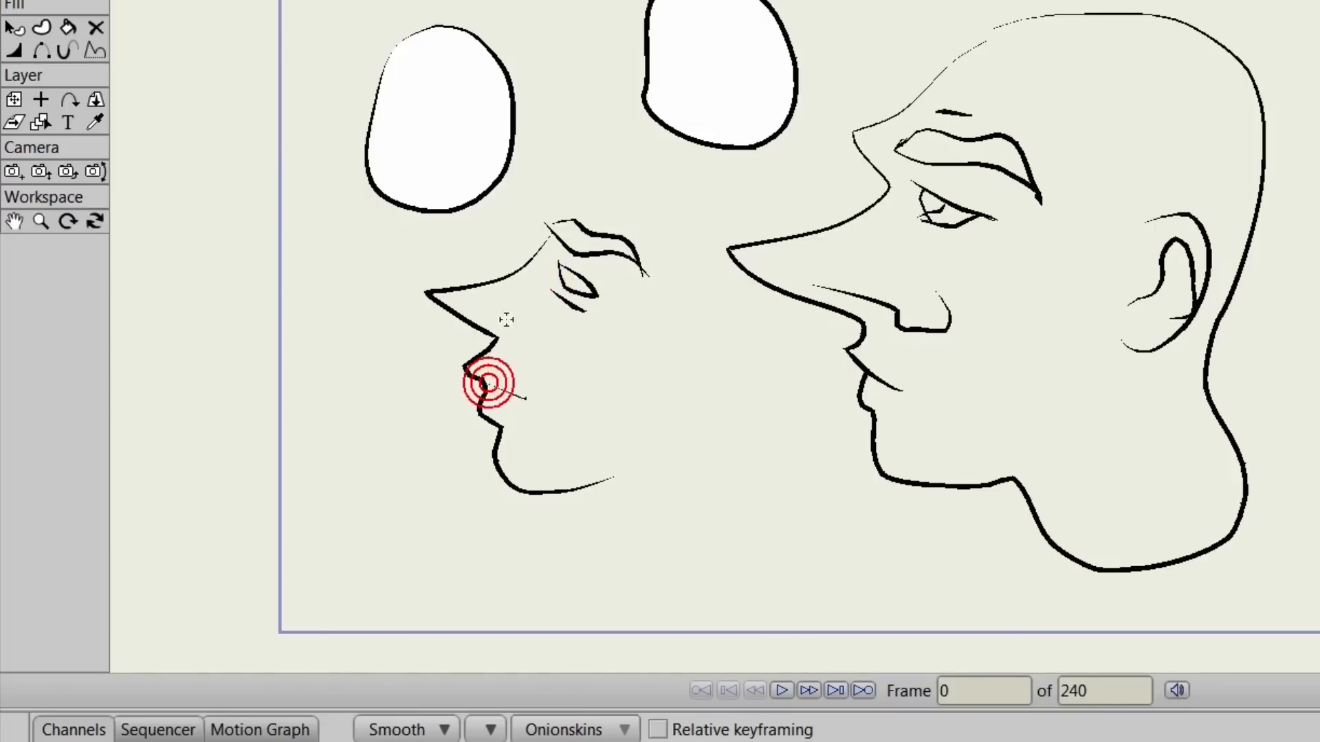
{"action": "mouse_move", "coordinate": [495, 314]}
{"action": "left_mouse_down"}
{"action": "mouse_move", "coordinate": [520, 339]}
{"action": "mouse_move", "coordinate": [572, 349]}
{"action": "left_mouse_up"}
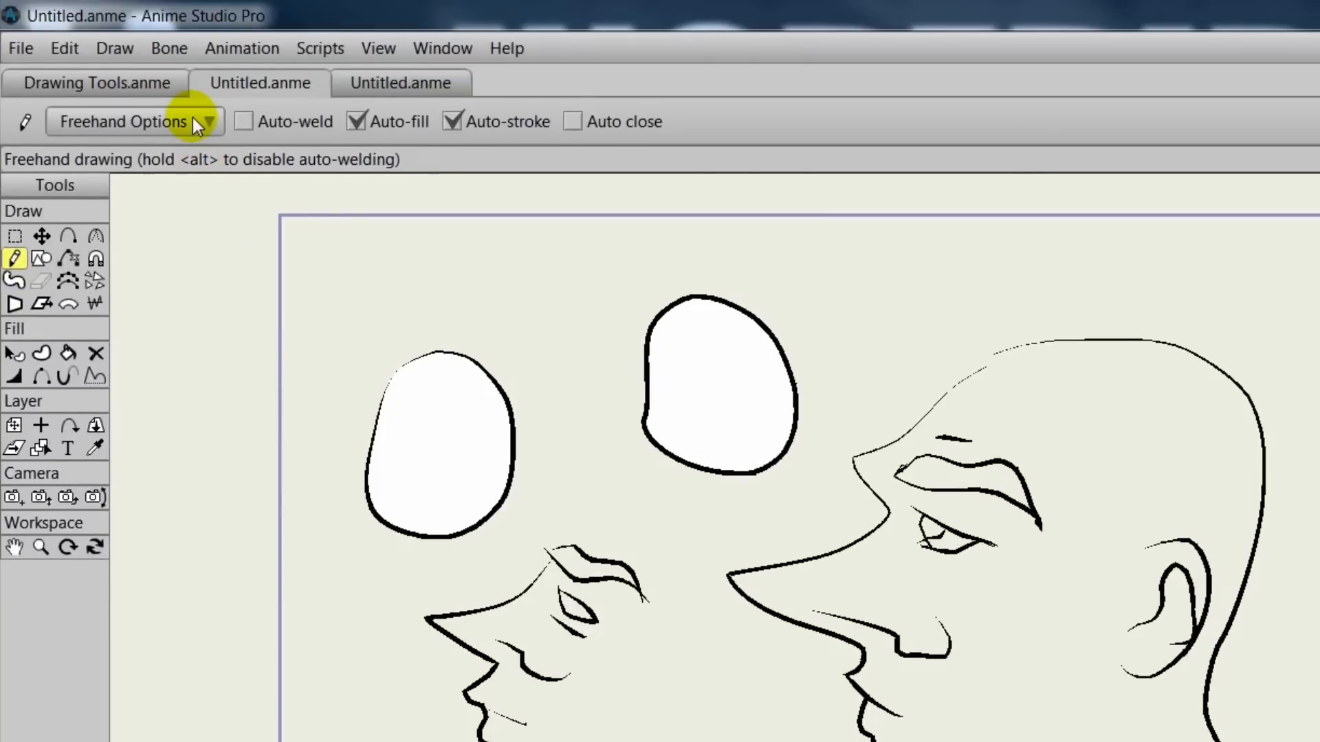
{"action": "left_click", "coordinate": [196, 124]}
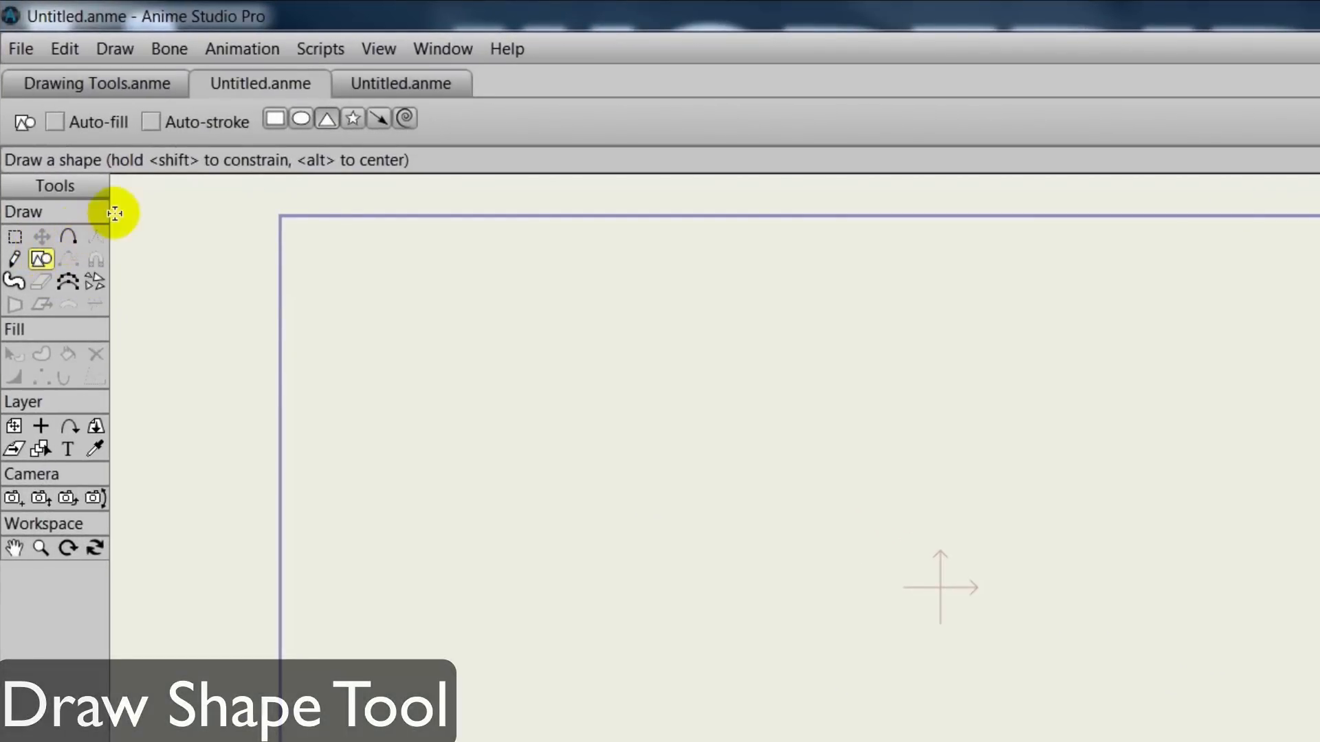
Draw an unfilled rectangle, a five-pointed star beside it and an ellipse beneath the star with the Draw Shape tool
{"action": "left_click", "coordinate": [271, 127]}
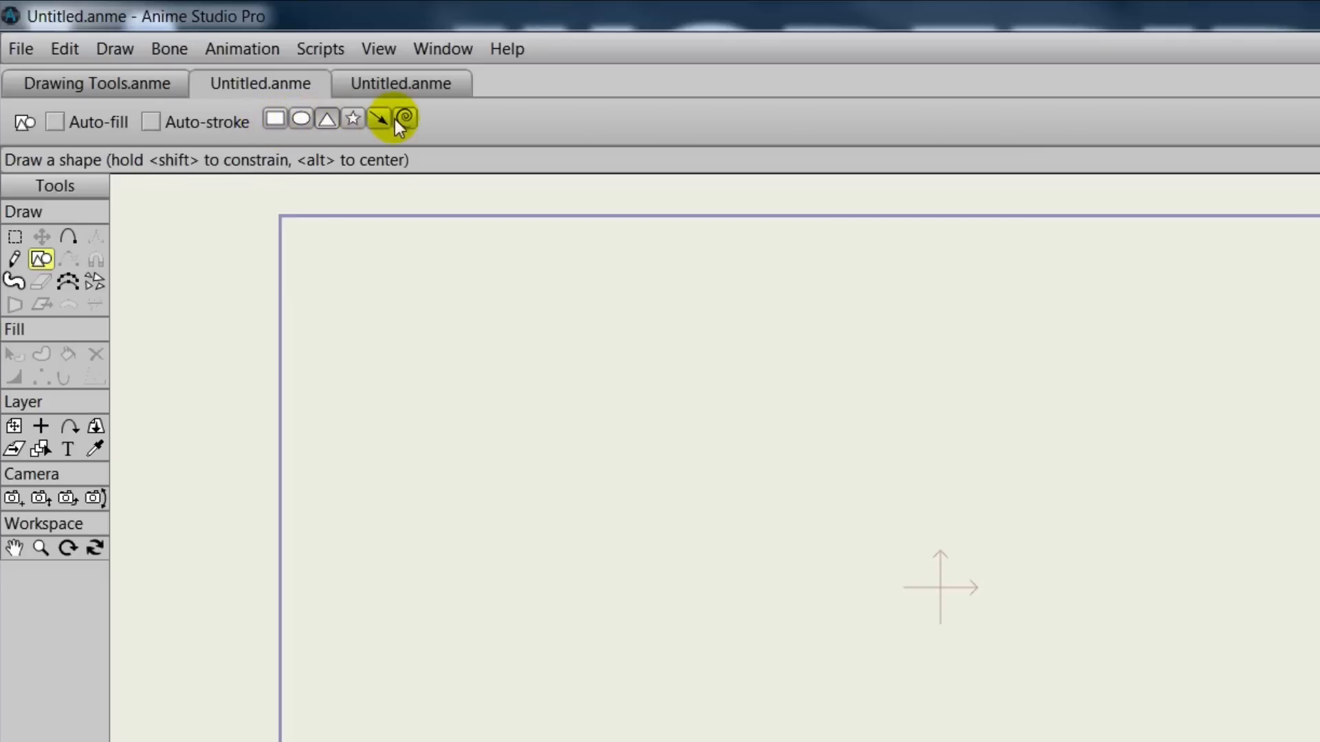
{"action": "left_click", "coordinate": [275, 120]}
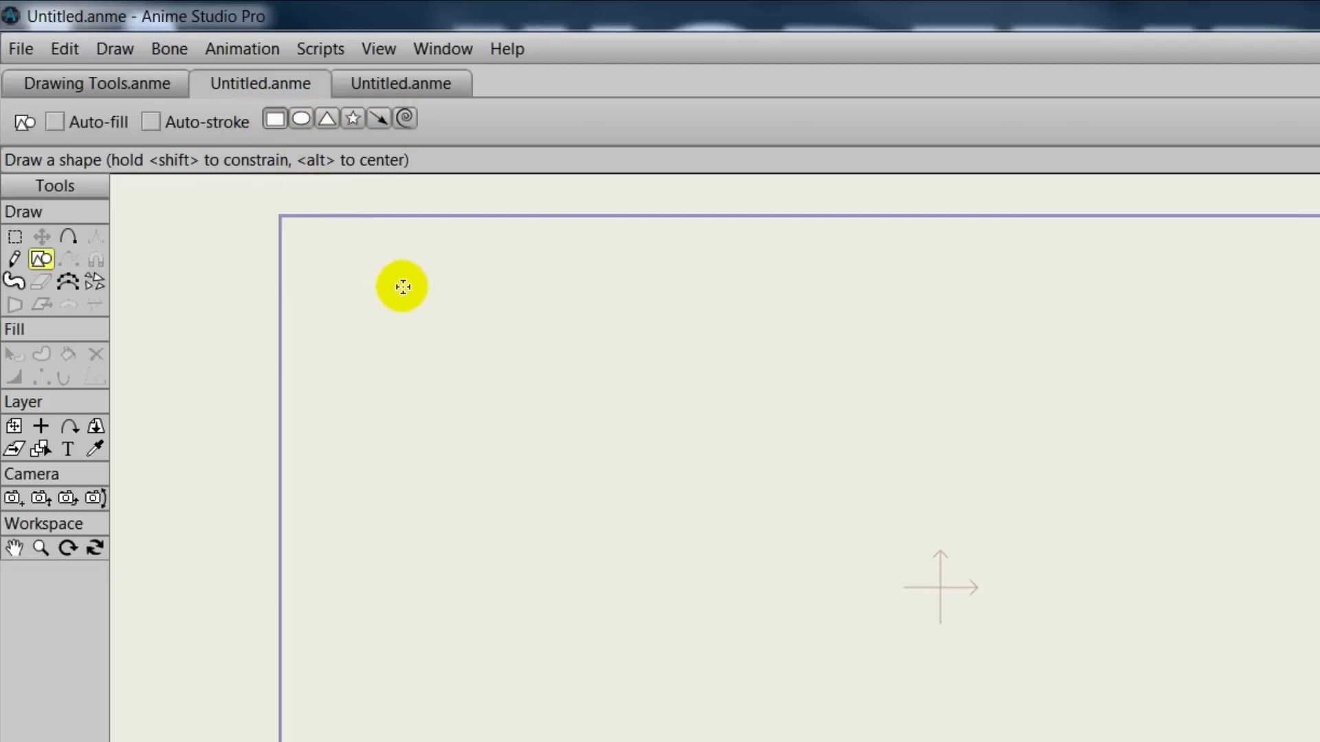
{"action": "mouse_move", "coordinate": [403, 287]}
{"action": "left_mouse_down"}
{"action": "mouse_move", "coordinate": [403, 321]}
{"action": "mouse_move", "coordinate": [449, 414]}
{"action": "mouse_move", "coordinate": [657, 434]}
{"action": "left_mouse_up"}
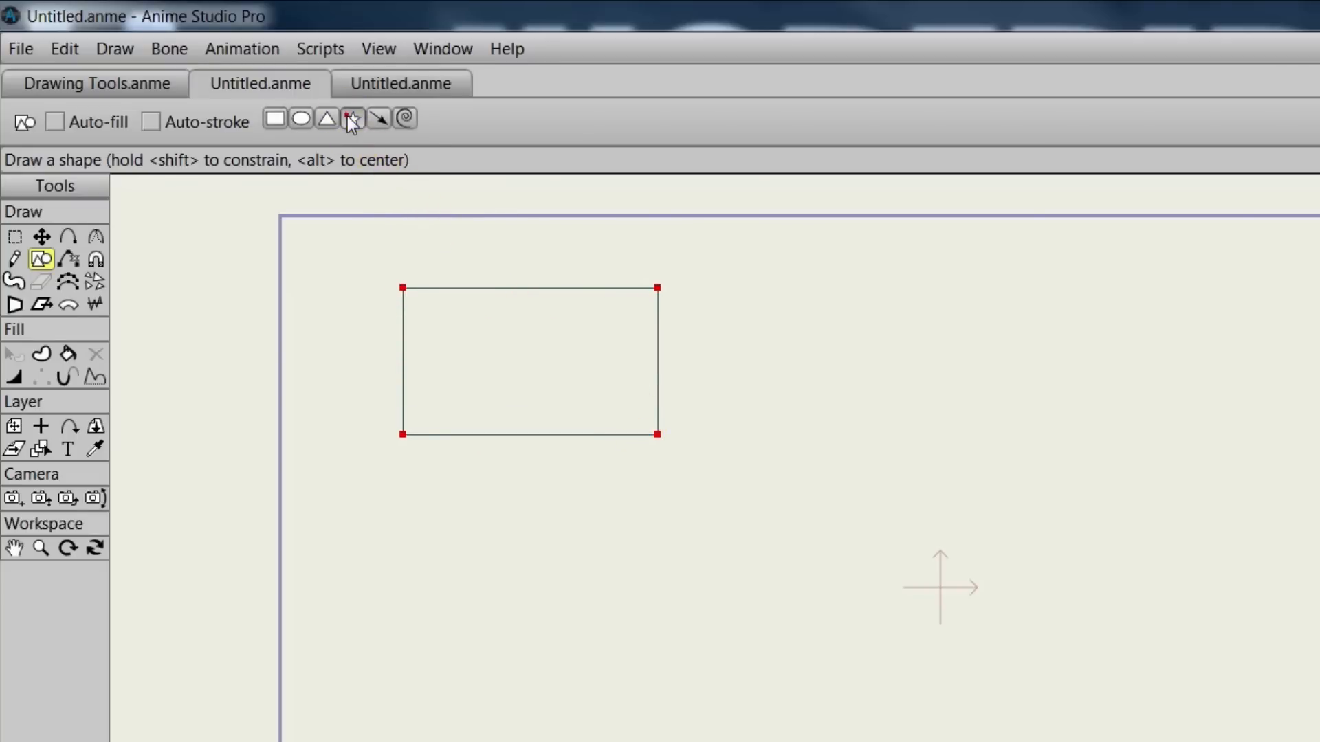
{"action": "left_click_drag", "start_coordinate": [827, 304], "coordinate": [877, 387]}
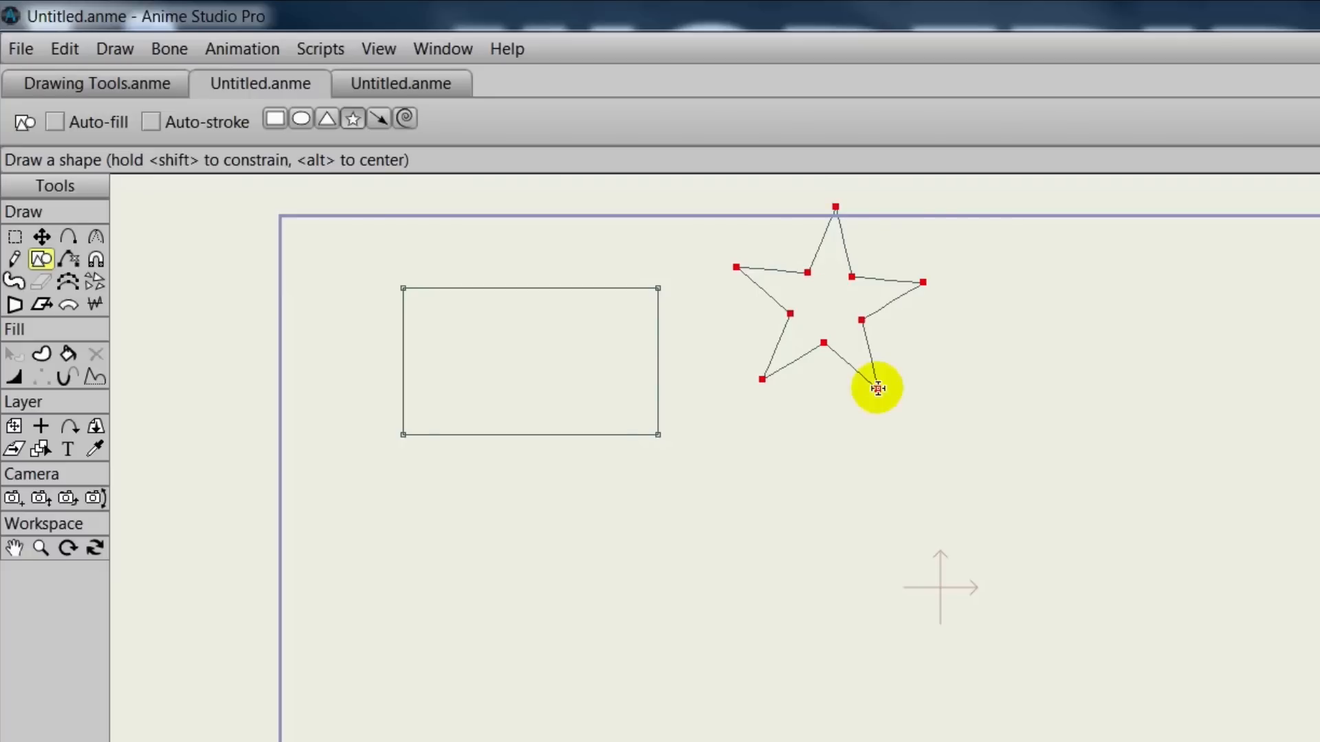
{"action": "left_click", "coordinate": [303, 118]}
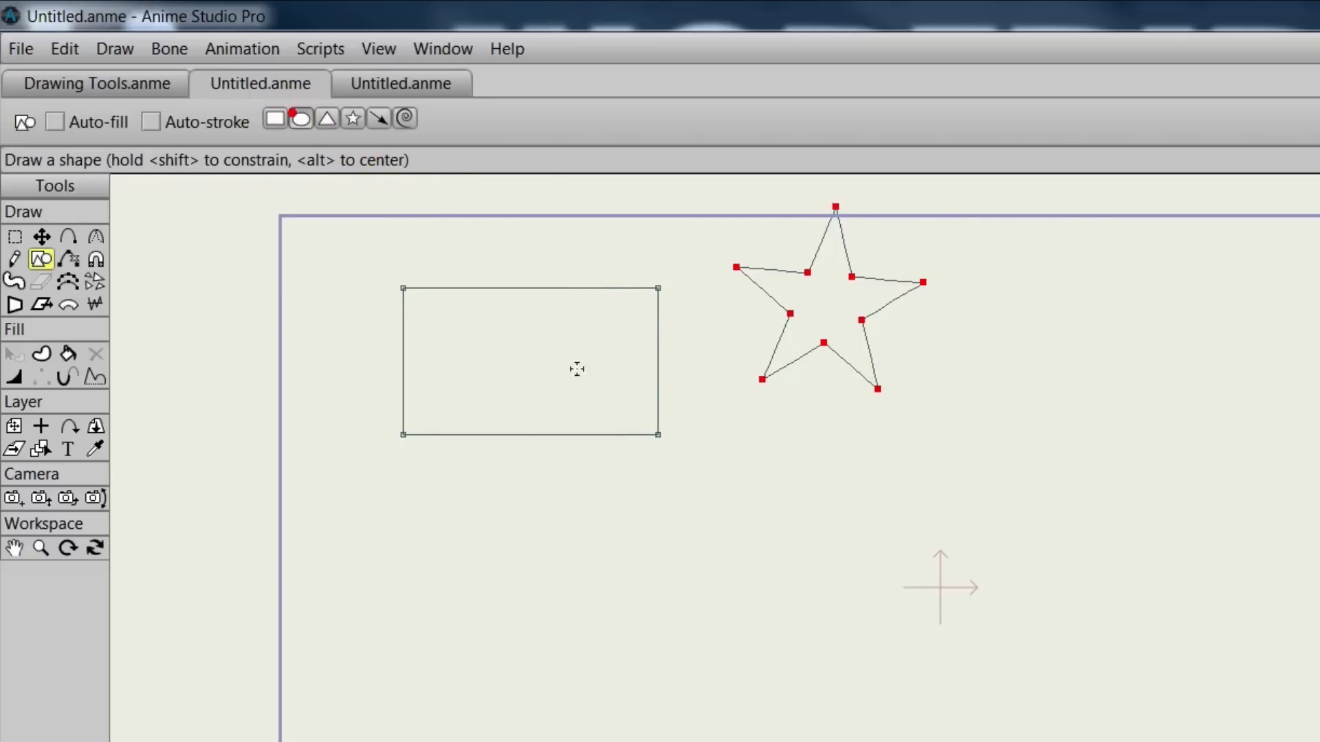
{"action": "left_click_drag", "start_coordinate": [710, 468], "coordinate": [863, 585]}
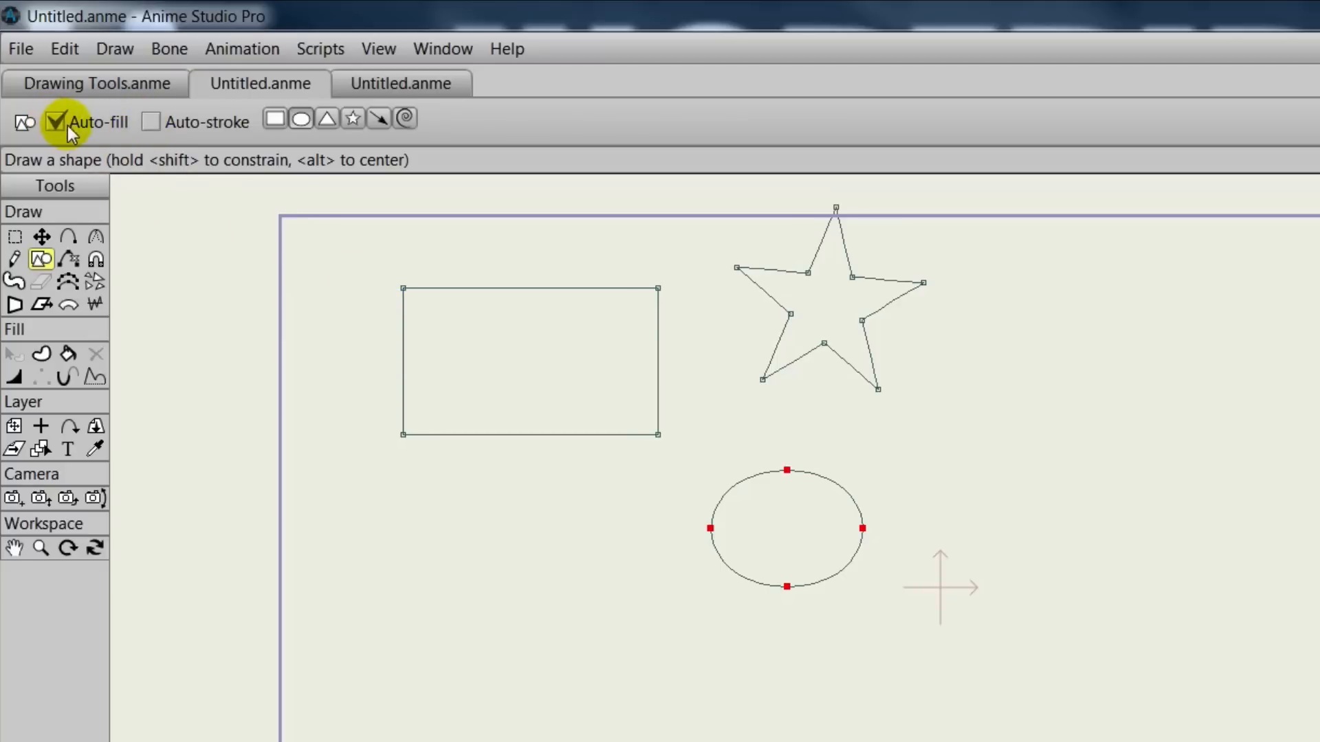
Draw an auto-filled star away from the outlined one, and a larger star between them with Auto-stroke also turned on
{"action": "left_click", "coordinate": [357, 118]}
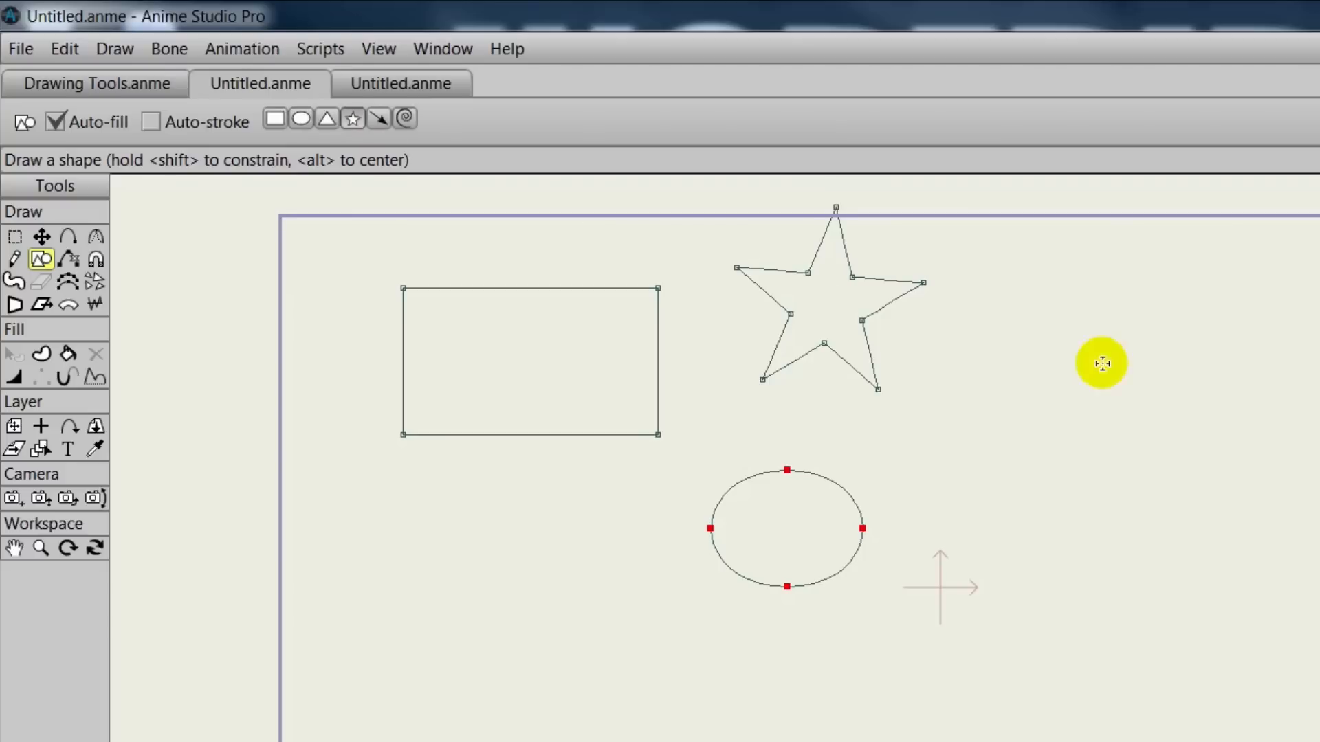
{"action": "left_click_drag", "start_coordinate": [1299, 317], "coordinate": [1302, 323]}
{"action": "mouse_move", "coordinate": [887, 303]}
{"action": "left_mouse_down"}
{"action": "mouse_move", "coordinate": [911, 383]}
{"action": "mouse_move", "coordinate": [977, 431]}
{"action": "mouse_move", "coordinate": [904, 436]}
{"action": "mouse_move", "coordinate": [822, 412]}
{"action": "mouse_move", "coordinate": [826, 380]}
{"action": "left_mouse_up"}
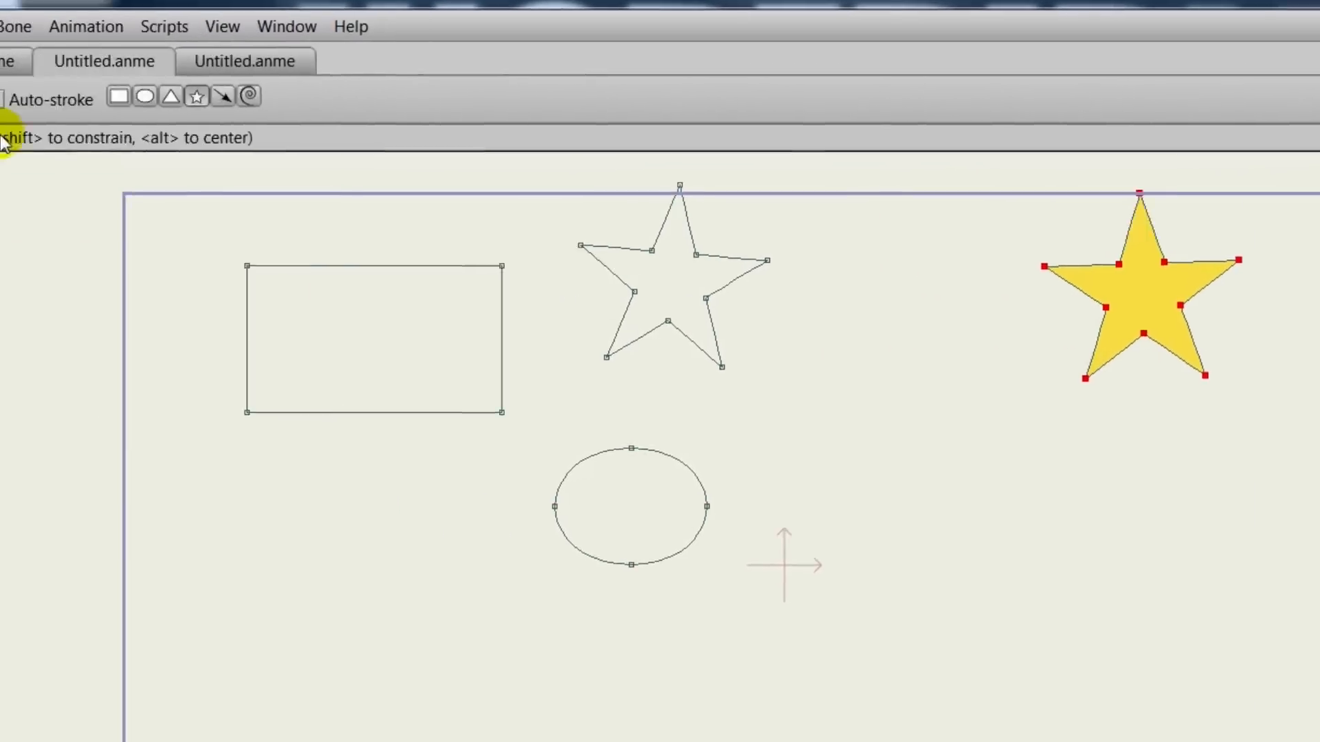
{"action": "left_click", "coordinate": [152, 99]}
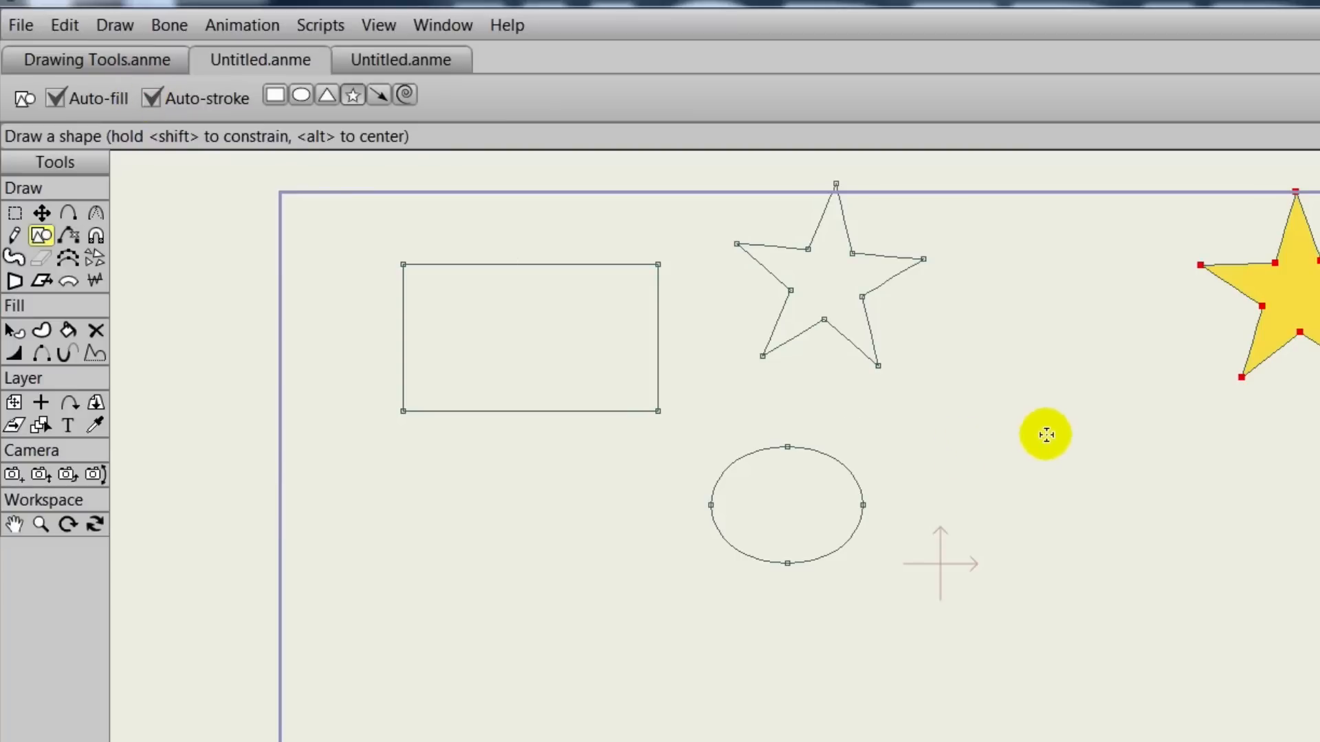
{"action": "mouse_move", "coordinate": [1044, 435]}
{"action": "left_mouse_down"}
{"action": "mouse_move", "coordinate": [1083, 508]}
{"action": "mouse_move", "coordinate": [1138, 547]}
{"action": "left_mouse_up"}
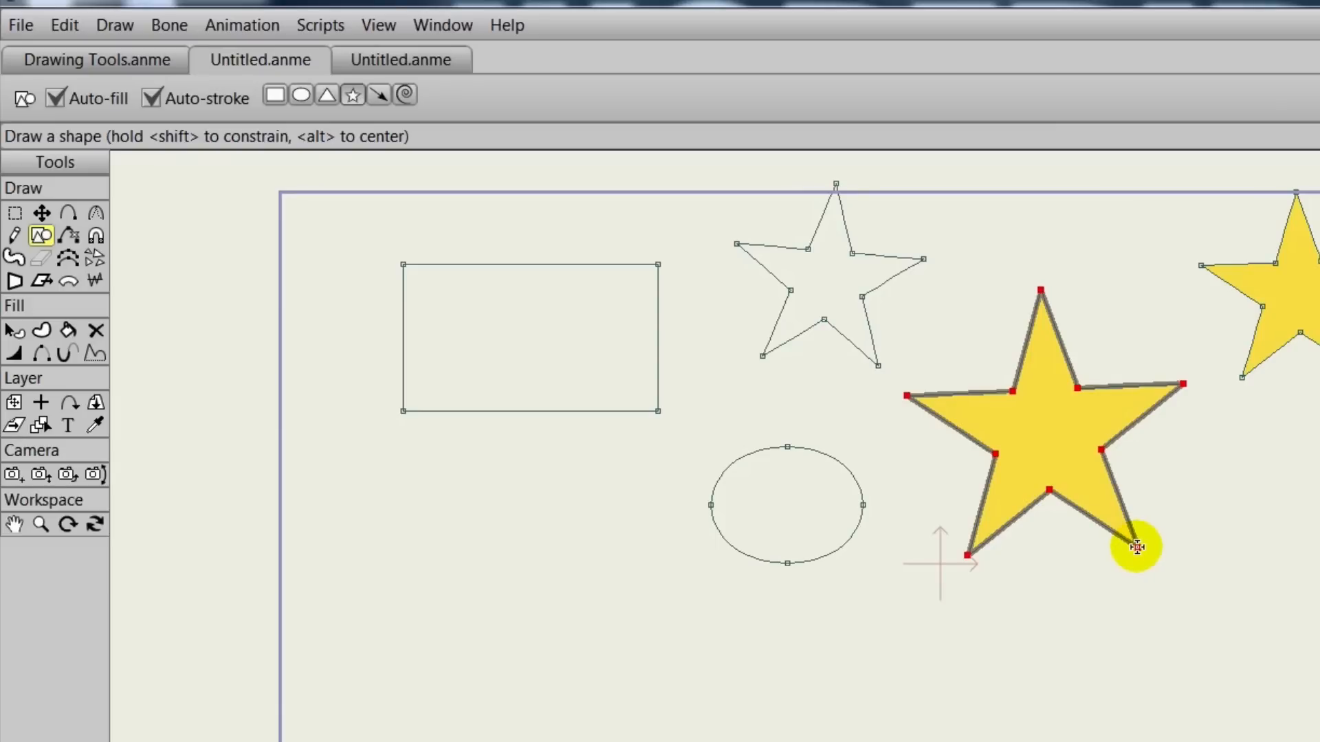
Draw a filled and stroked circle with the constrained ellipse shape beneath the rectangle, and another ellipse below the large star
{"action": "left_click", "coordinate": [299, 93]}
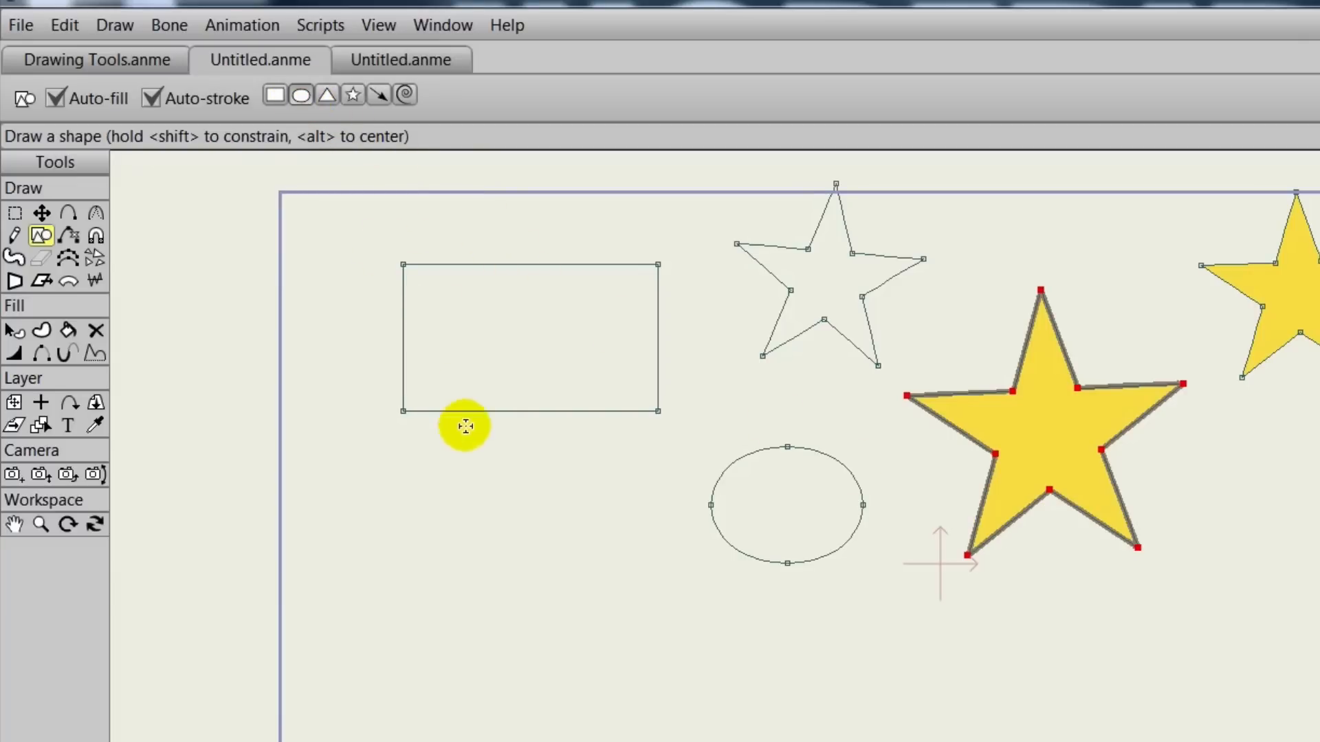
{"action": "left_click", "coordinate": [514, 616]}
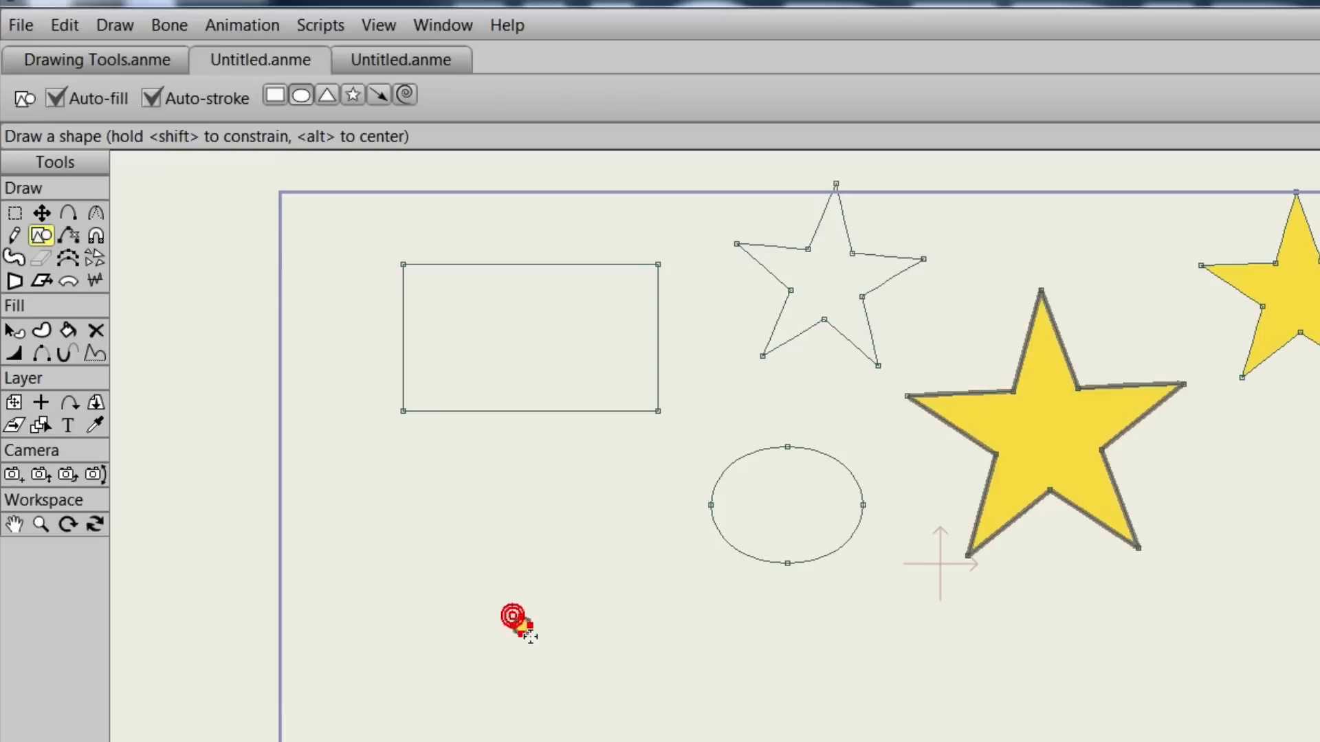
{"action": "left_click_drag", "start_coordinate": [530, 637], "coordinate": [703, 741]}
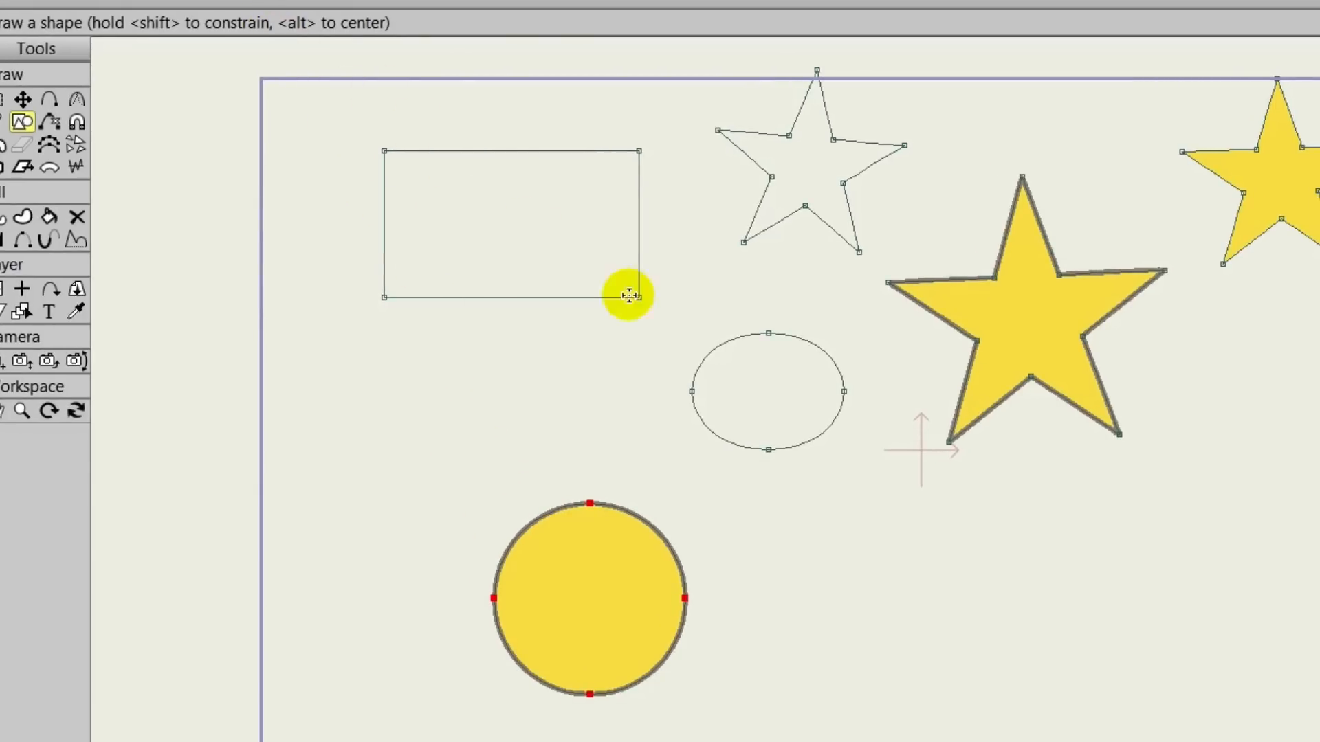
{"action": "mouse_move", "coordinate": [1078, 525]}
{"action": "left_mouse_down"}
{"action": "mouse_move", "coordinate": [1120, 613]}
{"action": "mouse_move", "coordinate": [1305, 741]}
{"action": "left_mouse_up"}
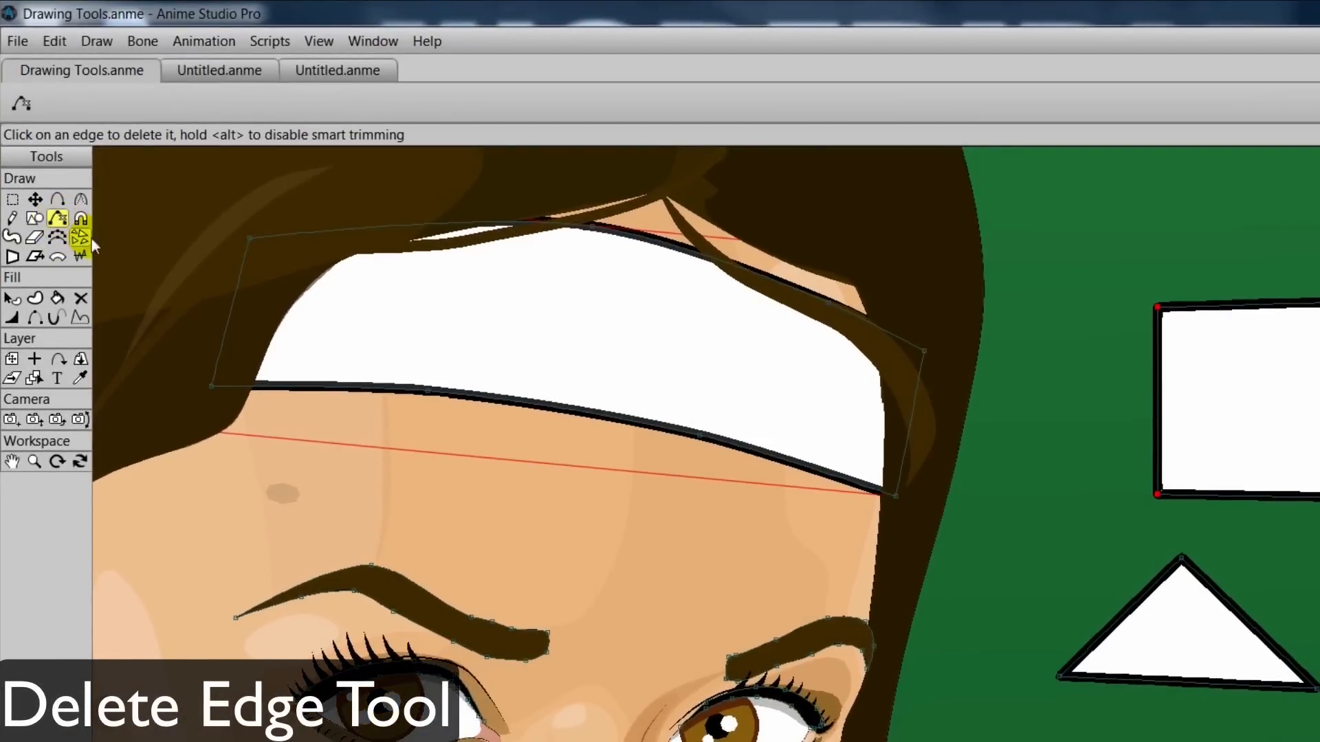
Delete the three lower edge segments of the white headband with the Delete Edge tool
{"action": "left_click", "coordinate": [371, 387]}
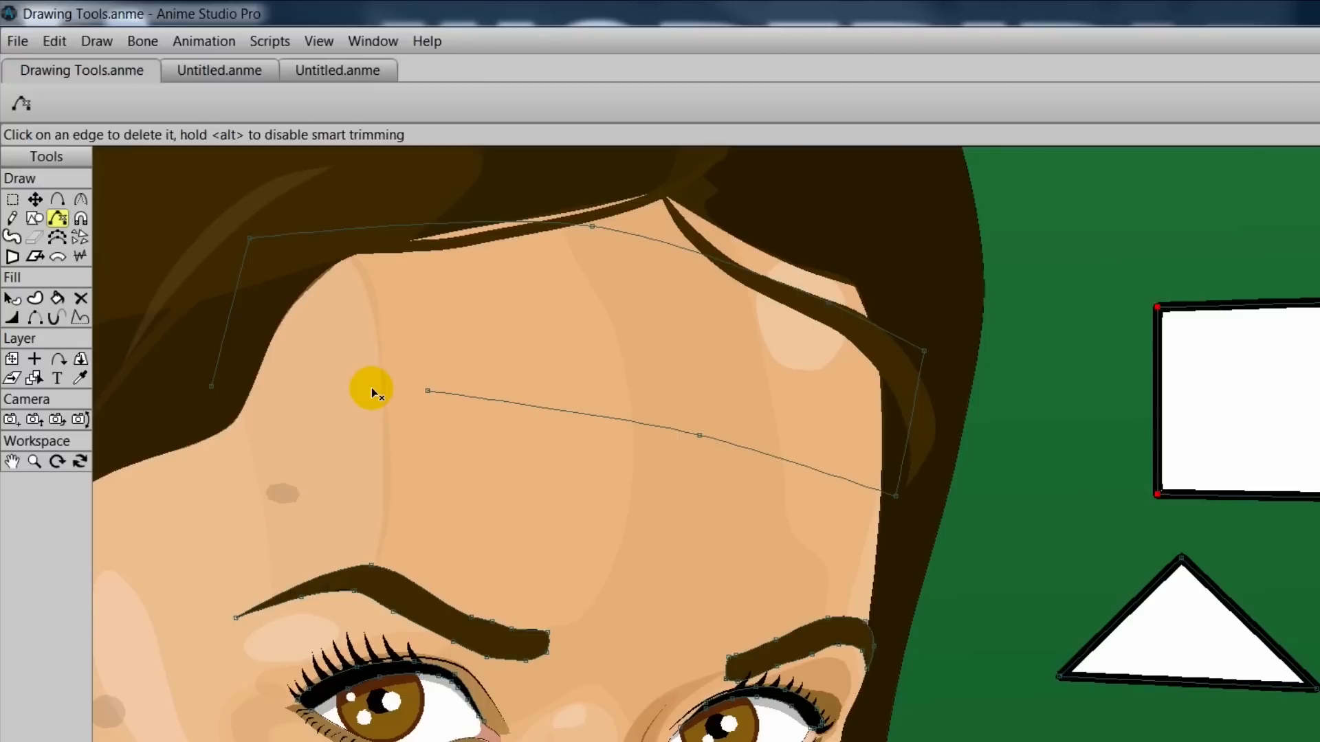
{"action": "left_click", "coordinate": [530, 403]}
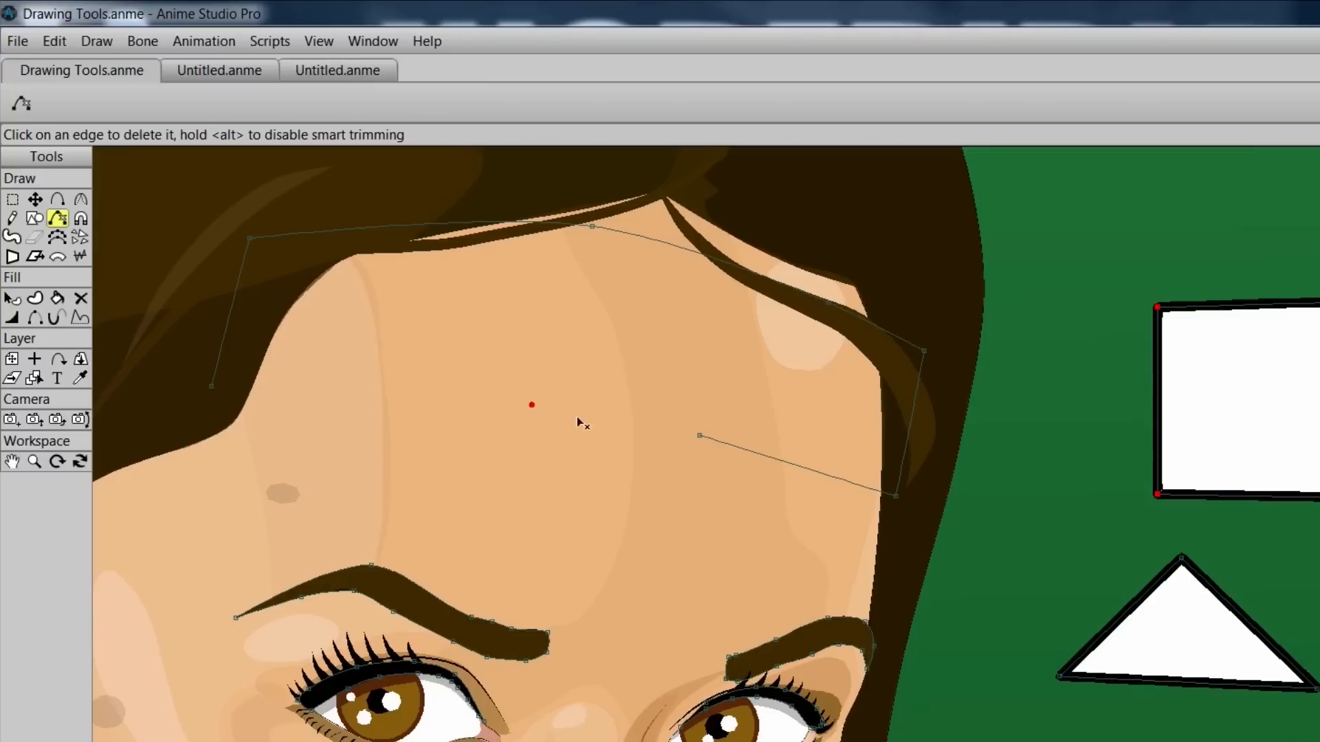
{"action": "left_click", "coordinate": [754, 453]}
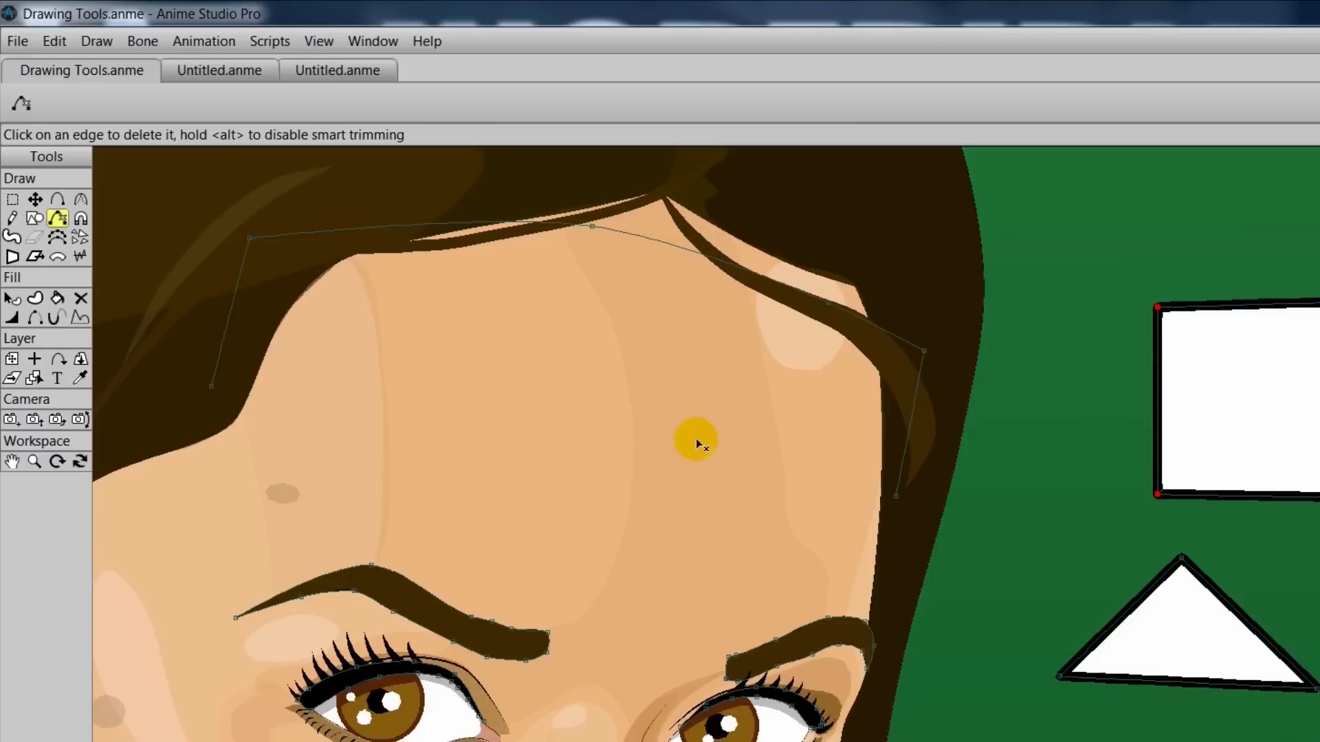
Redraw the headband's lower edge as a smooth curve with Add Point, Sharp corners off, welding it to both open ends
{"action": "left_click", "coordinate": [58, 200]}
{"action": "left_click", "coordinate": [345, 102]}
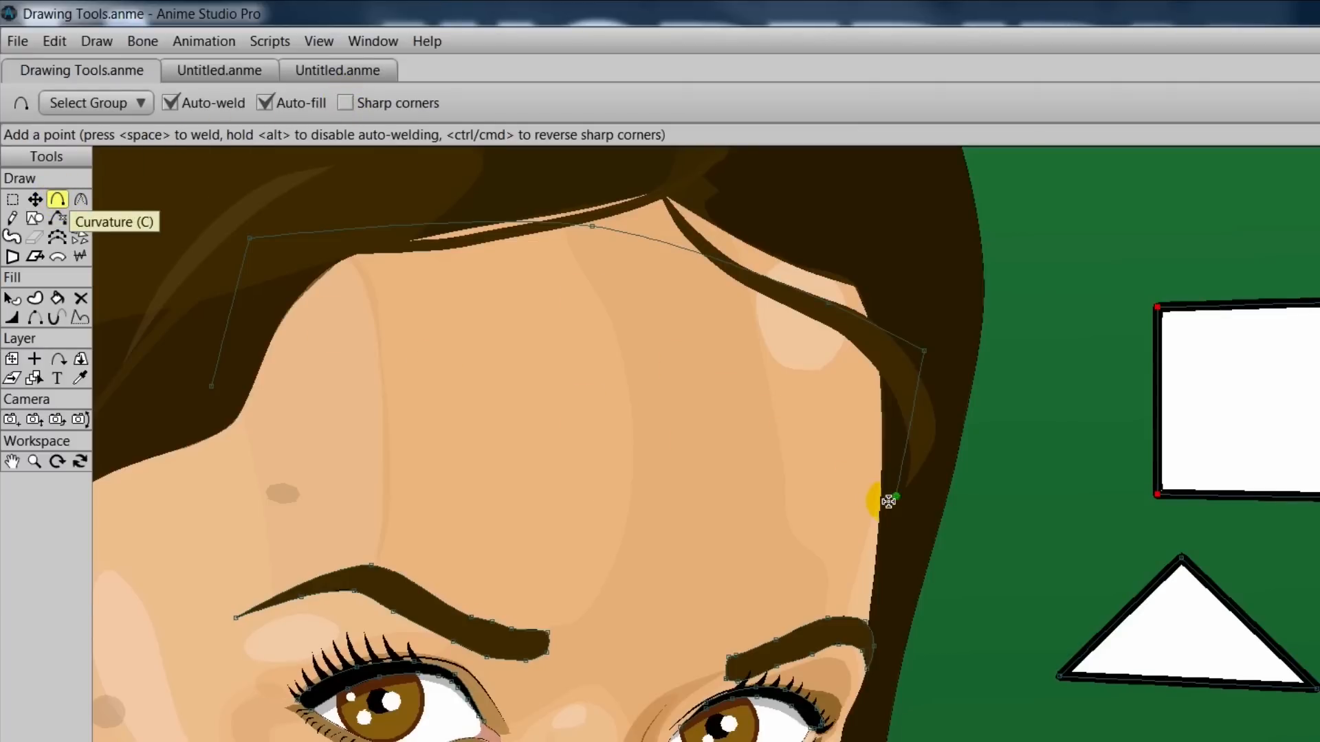
{"action": "left_click_drag", "start_coordinate": [894, 497], "coordinate": [598, 486]}
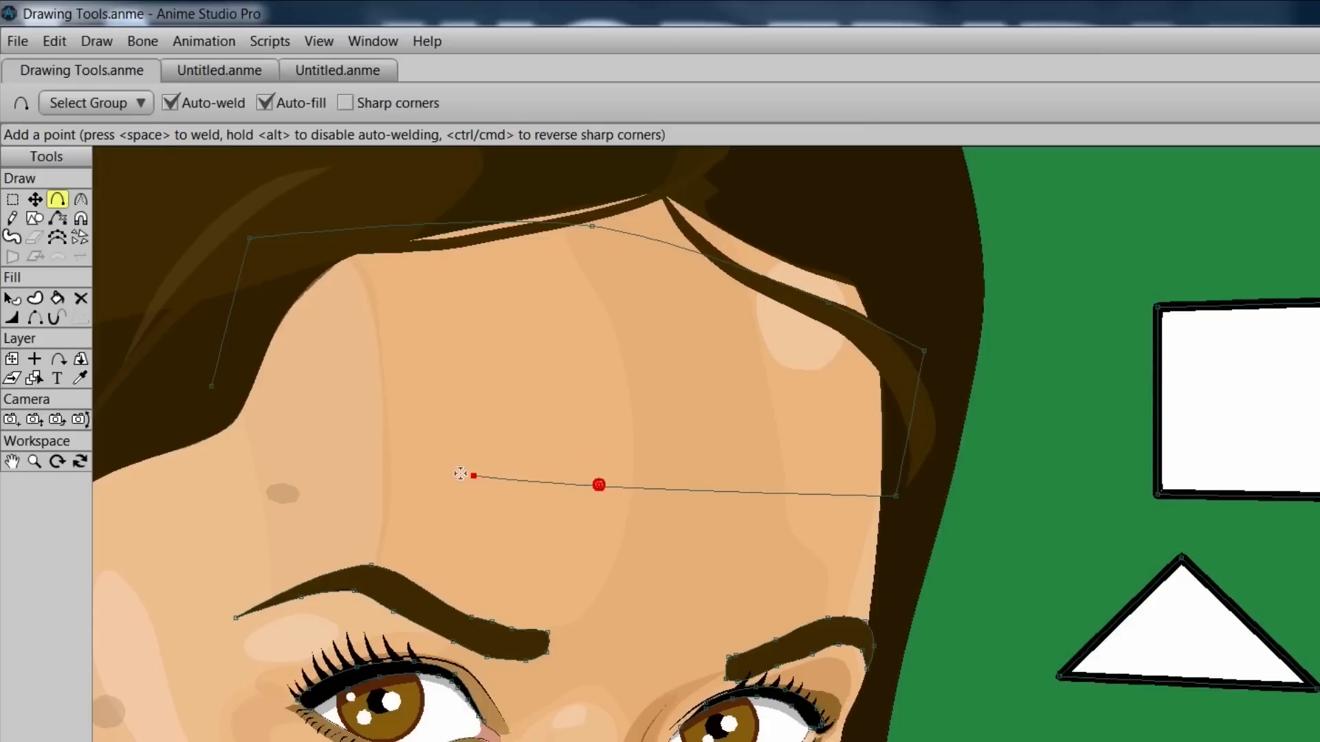
{"action": "left_click", "coordinate": [382, 464]}
{"action": "mouse_move", "coordinate": [363, 460]}
{"action": "left_mouse_down"}
{"action": "mouse_move", "coordinate": [226, 415]}
{"action": "mouse_move", "coordinate": [212, 388]}
{"action": "left_mouse_up"}
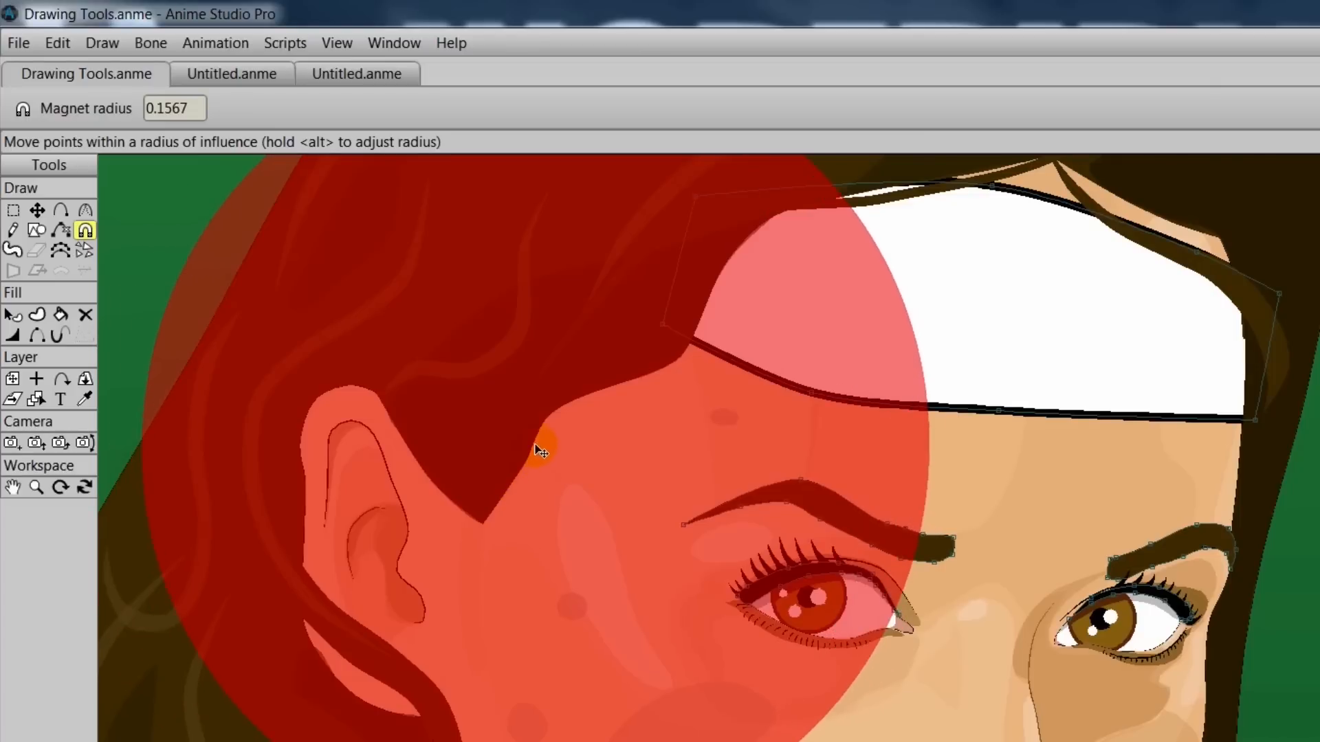
Set the Magnet tool's radius to 0.20
{"action": "left_click", "coordinate": [189, 108]}
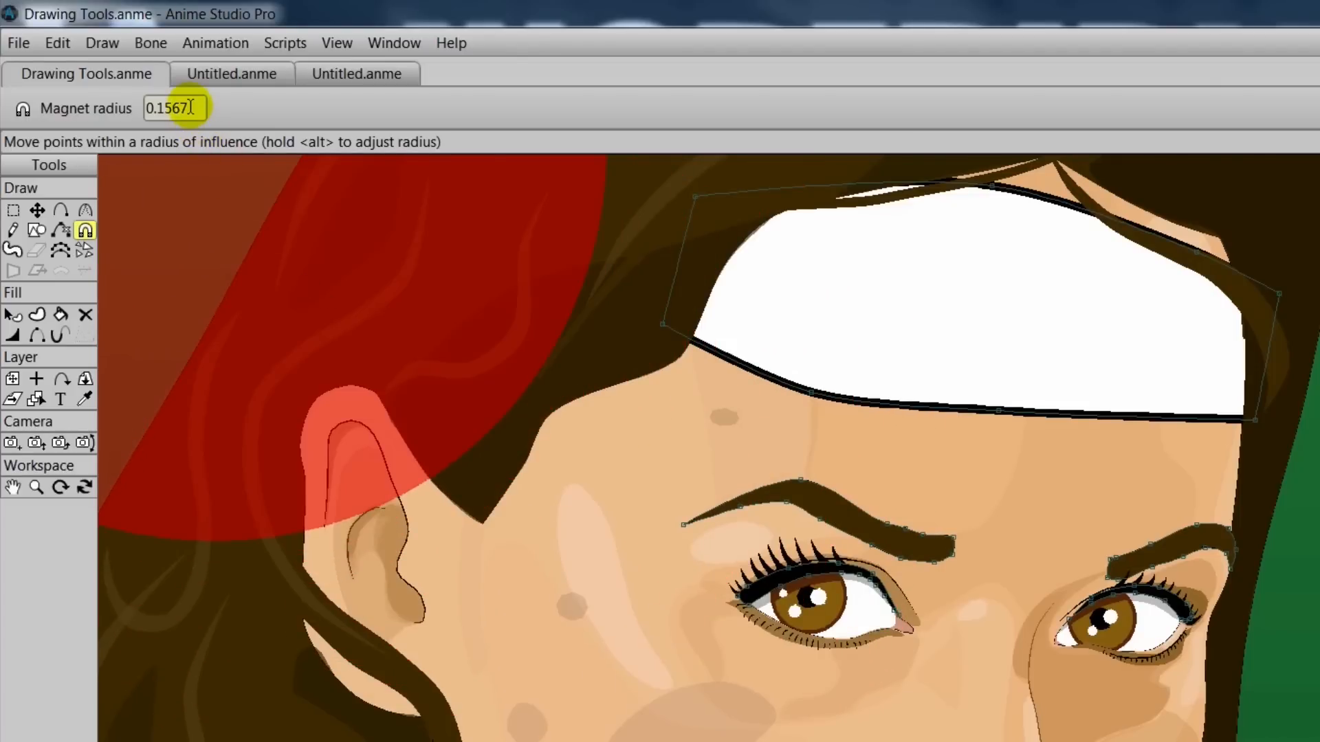
{"action": "key", "text": "BackSpace"}
{"action": "key", "text": "BackSpace"}
{"action": "key", "text": "BackSpace"}
{"action": "key", "text": "BackSpace"}
{"action": "key", "text": "BackSpace"}
{"action": "type", "text": ".2"}
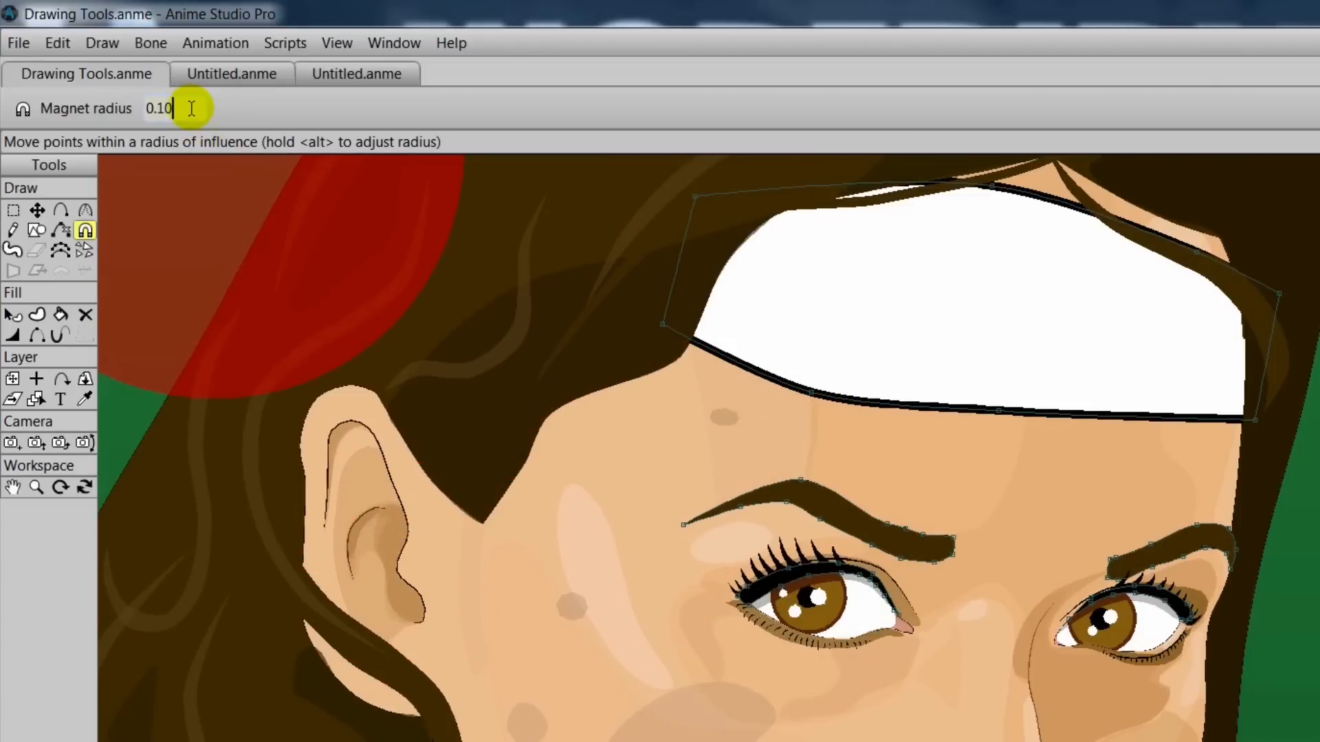
{"action": "key", "text": "Return"}
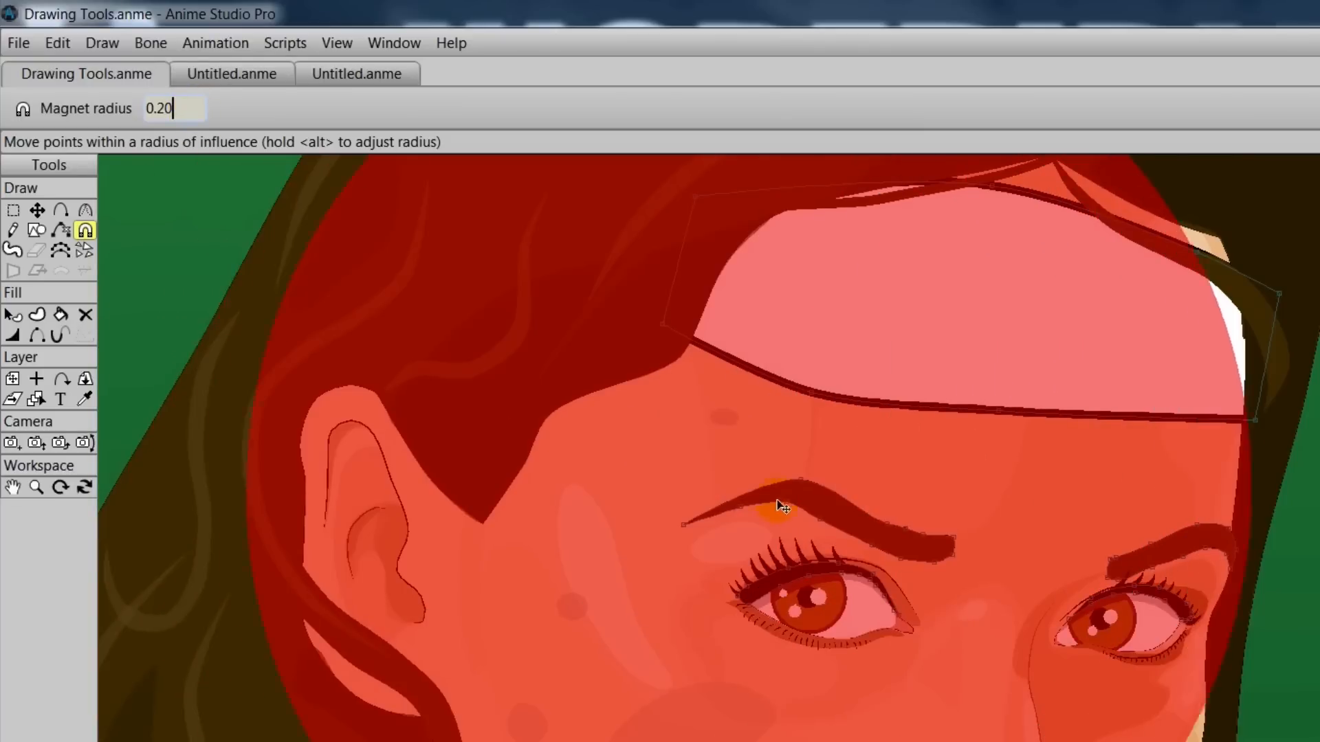
Shrink the magnet radius to 0.0233 and move the points at the peak of the eyebrow nearest the ear
{"action": "left_click_drag", "start_coordinate": [786, 501], "coordinate": [683, 505]}
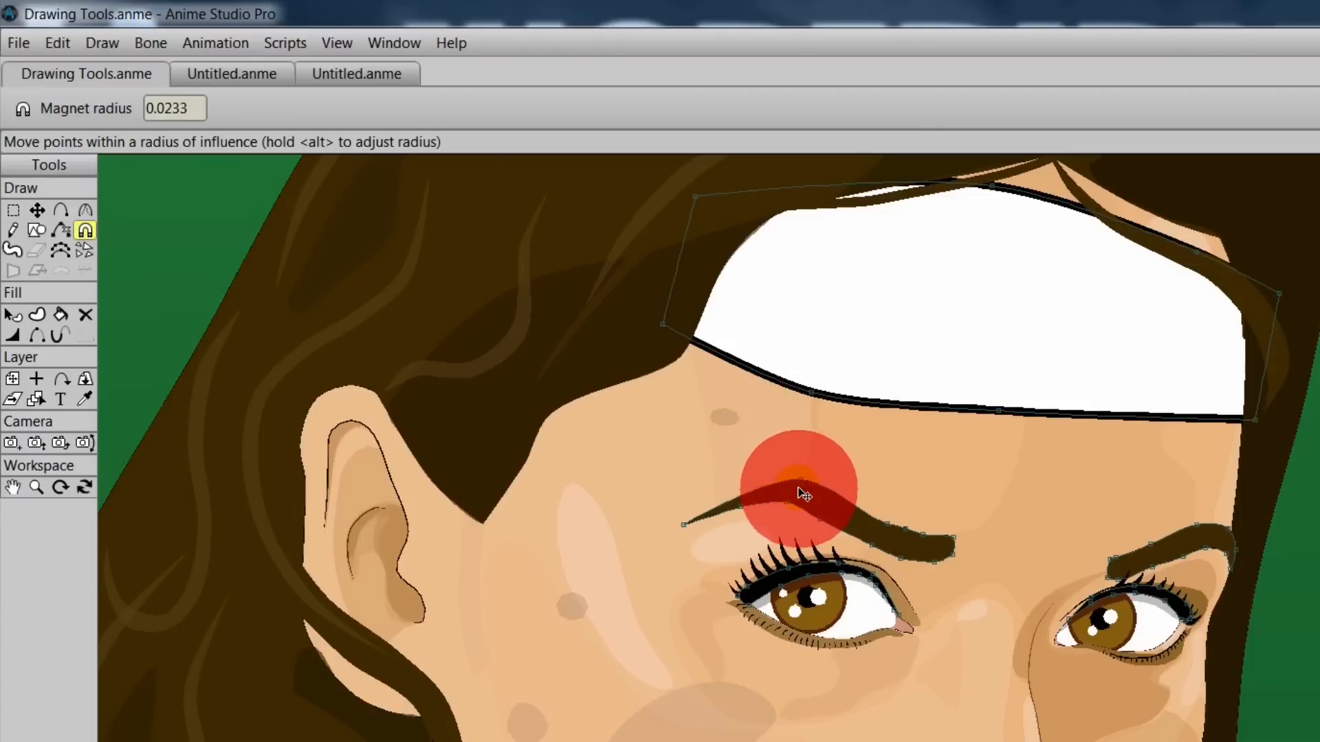
{"action": "mouse_move", "coordinate": [801, 488]}
{"action": "left_mouse_down"}
{"action": "mouse_move", "coordinate": [803, 462]}
{"action": "mouse_move", "coordinate": [787, 476]}
{"action": "mouse_move", "coordinate": [797, 504]}
{"action": "mouse_move", "coordinate": [812, 483]}
{"action": "mouse_move", "coordinate": [793, 495]}
{"action": "mouse_move", "coordinate": [822, 506]}
{"action": "mouse_move", "coordinate": [816, 468]}
{"action": "mouse_move", "coordinate": [774, 489]}
{"action": "mouse_move", "coordinate": [807, 533]}
{"action": "mouse_move", "coordinate": [839, 504]}
{"action": "mouse_move", "coordinate": [819, 480]}
{"action": "mouse_move", "coordinate": [796, 492]}
{"action": "mouse_move", "coordinate": [810, 522]}
{"action": "mouse_move", "coordinate": [832, 505]}
{"action": "mouse_move", "coordinate": [827, 476]}
{"action": "mouse_move", "coordinate": [818, 491]}
{"action": "left_mouse_up"}
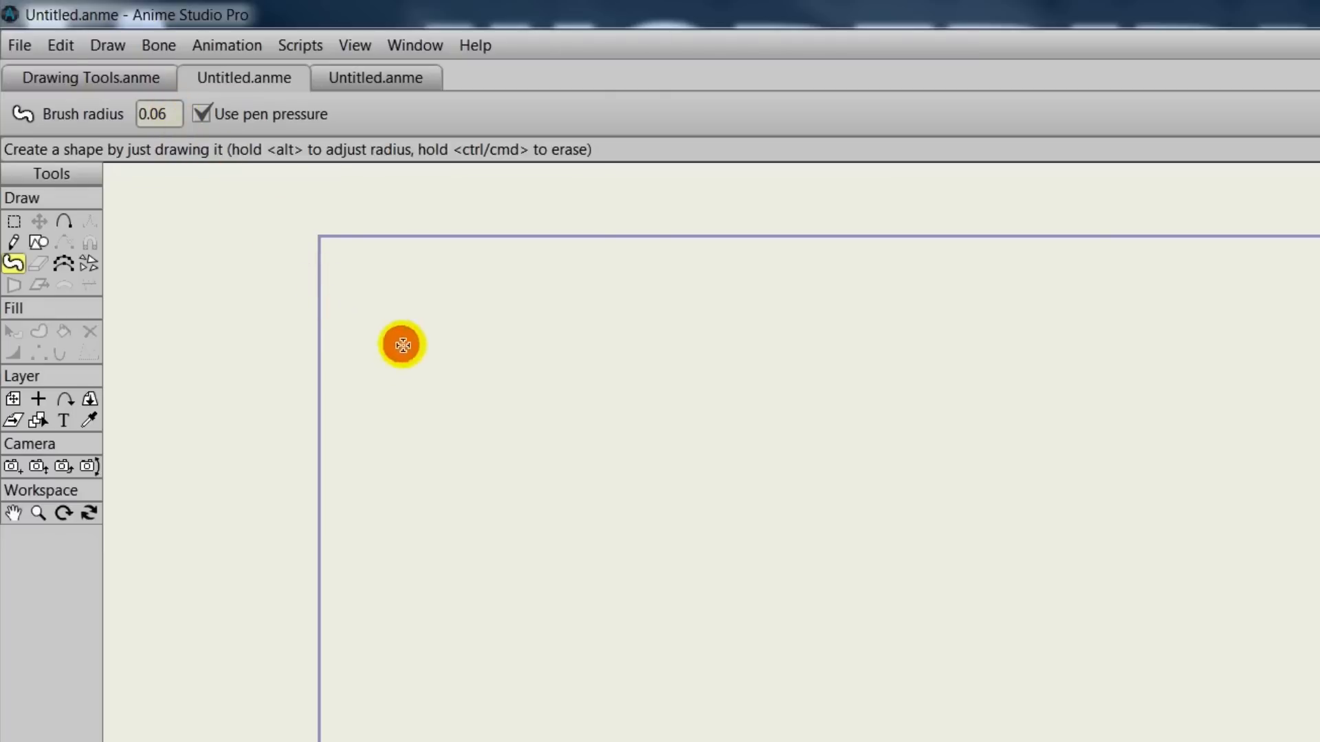
Enlarge the blob brush radius to 0.0733 and paint a looped green shape, thickening it into part of its hollow interior
{"action": "mouse_move", "coordinate": [509, 394]}
{"action": "left_mouse_down"}
{"action": "mouse_move", "coordinate": [480, 392]}
{"action": "mouse_move", "coordinate": [611, 401]}
{"action": "mouse_move", "coordinate": [509, 391]}
{"action": "mouse_move", "coordinate": [536, 396]}
{"action": "left_mouse_up"}
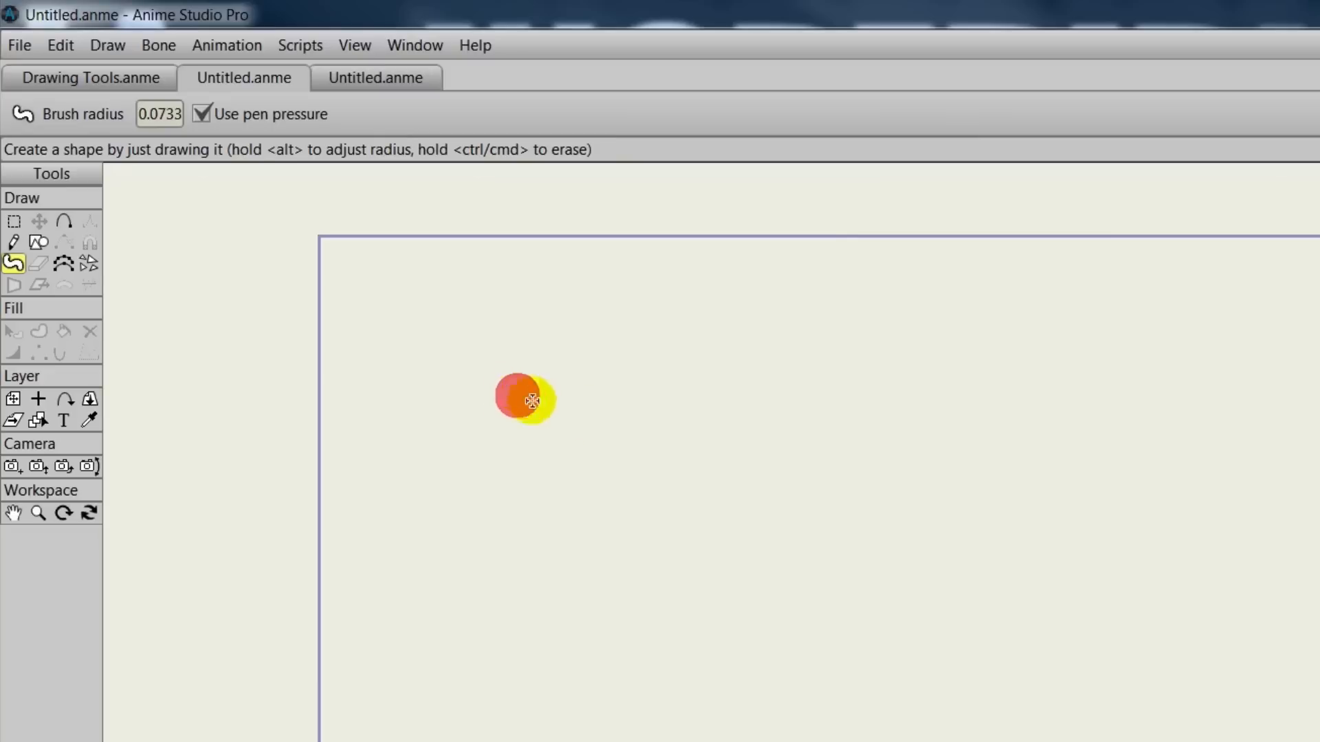
{"action": "mouse_move", "coordinate": [566, 502]}
{"action": "left_mouse_down"}
{"action": "mouse_move", "coordinate": [710, 457]}
{"action": "mouse_move", "coordinate": [745, 423]}
{"action": "mouse_move", "coordinate": [810, 402]}
{"action": "mouse_move", "coordinate": [937, 401]}
{"action": "mouse_move", "coordinate": [966, 413]}
{"action": "mouse_move", "coordinate": [994, 461]}
{"action": "mouse_move", "coordinate": [989, 518]}
{"action": "mouse_move", "coordinate": [951, 556]}
{"action": "mouse_move", "coordinate": [882, 583]}
{"action": "mouse_move", "coordinate": [796, 587]}
{"action": "mouse_move", "coordinate": [705, 633]}
{"action": "mouse_move", "coordinate": [581, 664]}
{"action": "mouse_move", "coordinate": [667, 603]}
{"action": "mouse_move", "coordinate": [695, 557]}
{"action": "mouse_move", "coordinate": [502, 548]}
{"action": "mouse_move", "coordinate": [589, 506]}
{"action": "left_mouse_up"}
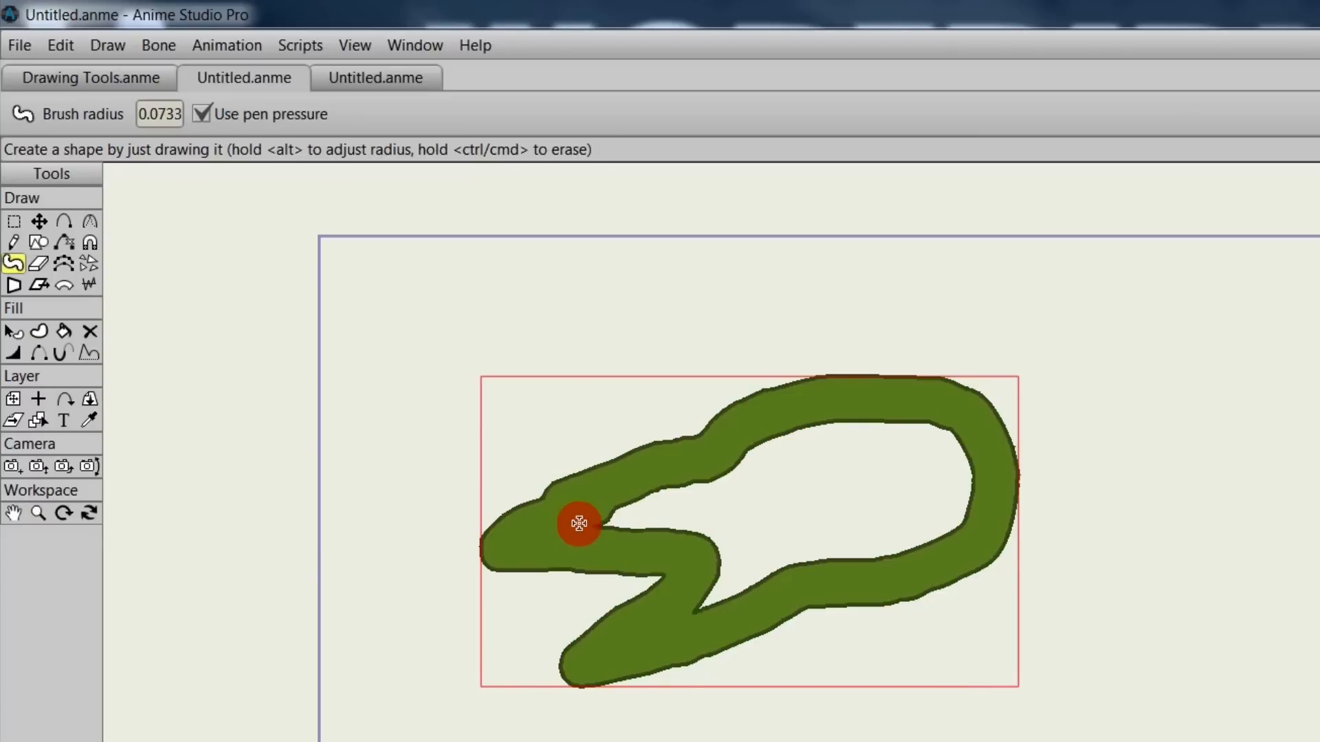
{"action": "mouse_move", "coordinate": [579, 524]}
{"action": "left_mouse_down"}
{"action": "mouse_move", "coordinate": [611, 524]}
{"action": "mouse_move", "coordinate": [676, 488]}
{"action": "mouse_move", "coordinate": [657, 533]}
{"action": "mouse_move", "coordinate": [710, 523]}
{"action": "mouse_move", "coordinate": [696, 586]}
{"action": "mouse_move", "coordinate": [716, 587]}
{"action": "mouse_move", "coordinate": [679, 621]}
{"action": "mouse_move", "coordinate": [776, 570]}
{"action": "left_mouse_up"}
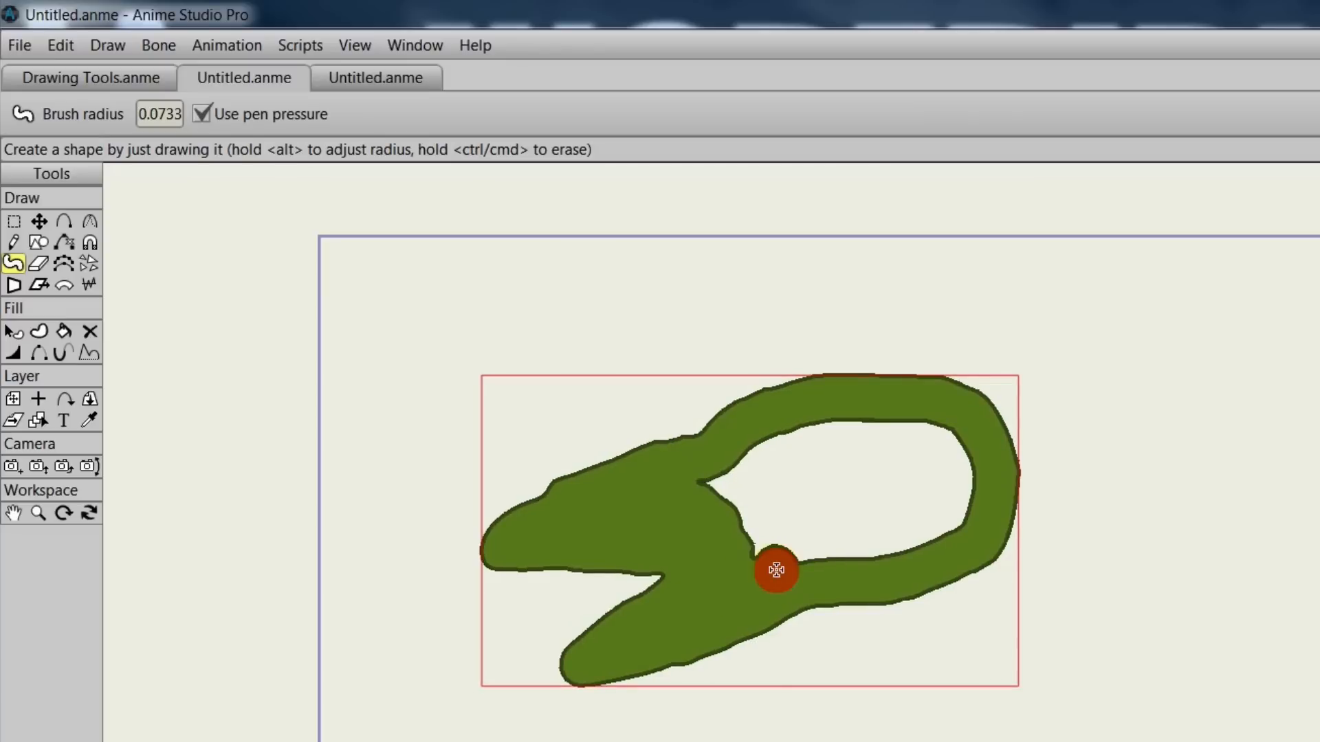
Enlarge the blob brush radius to 0.2267 and paint over the green shape's hollow interior until it is completely filled
{"action": "mouse_move", "coordinate": [778, 519]}
{"action": "left_mouse_down"}
{"action": "mouse_move", "coordinate": [767, 523]}
{"action": "mouse_move", "coordinate": [871, 521]}
{"action": "left_mouse_up"}
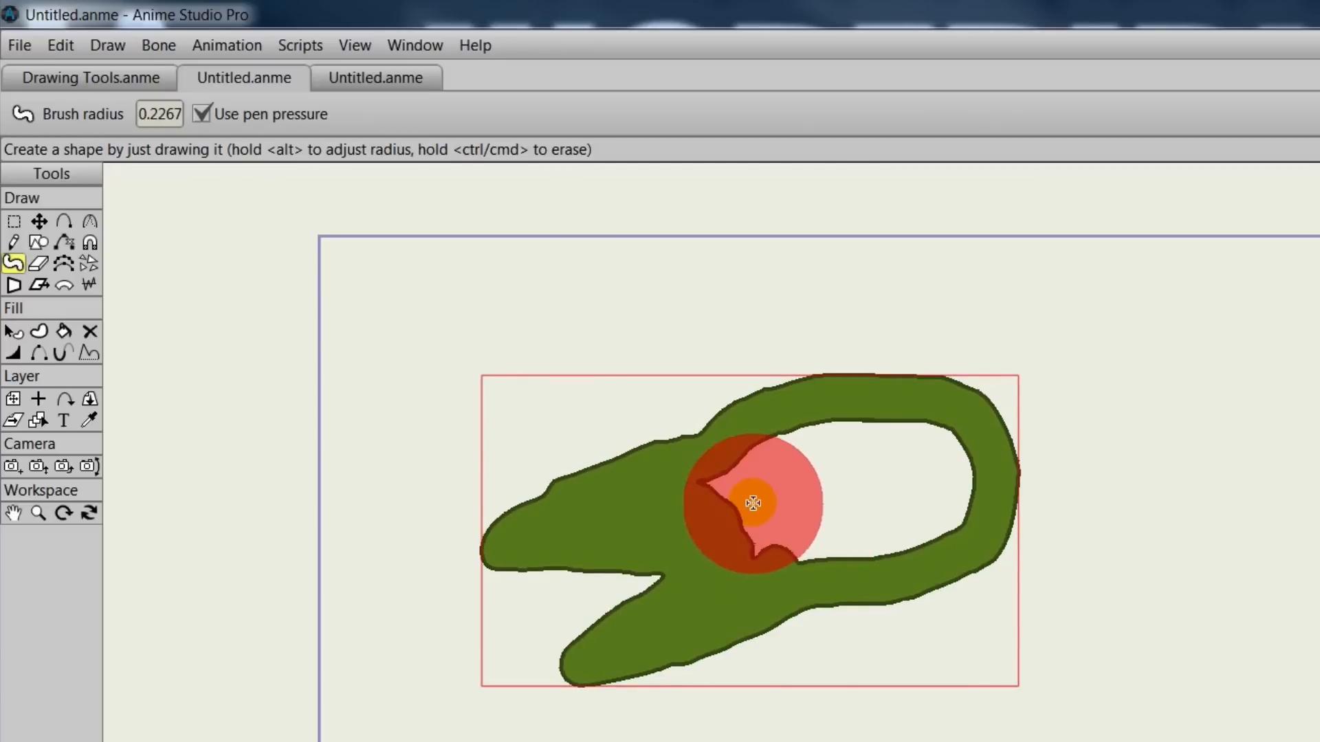
{"action": "mouse_move", "coordinate": [753, 502]}
{"action": "left_mouse_down"}
{"action": "mouse_move", "coordinate": [873, 469]}
{"action": "mouse_move", "coordinate": [908, 471]}
{"action": "mouse_move", "coordinate": [907, 495]}
{"action": "left_mouse_up"}
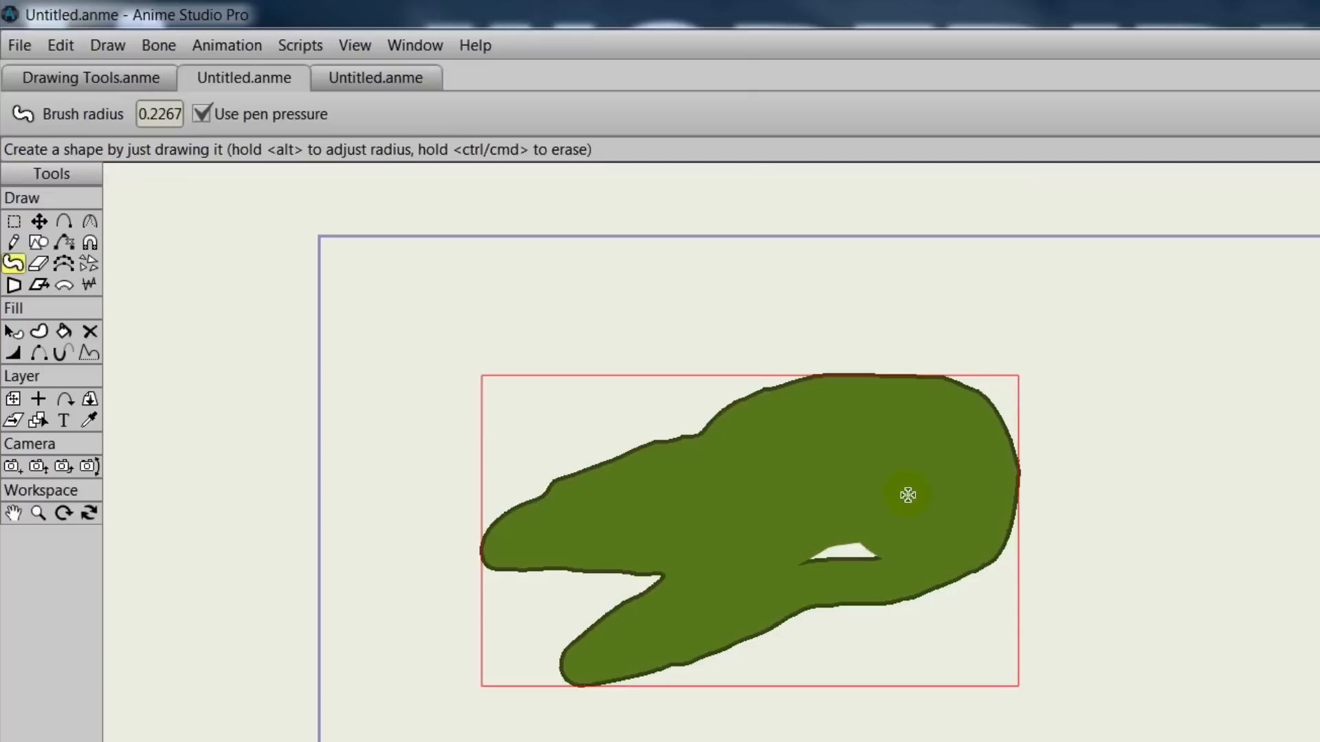
{"action": "left_click", "coordinate": [803, 509]}
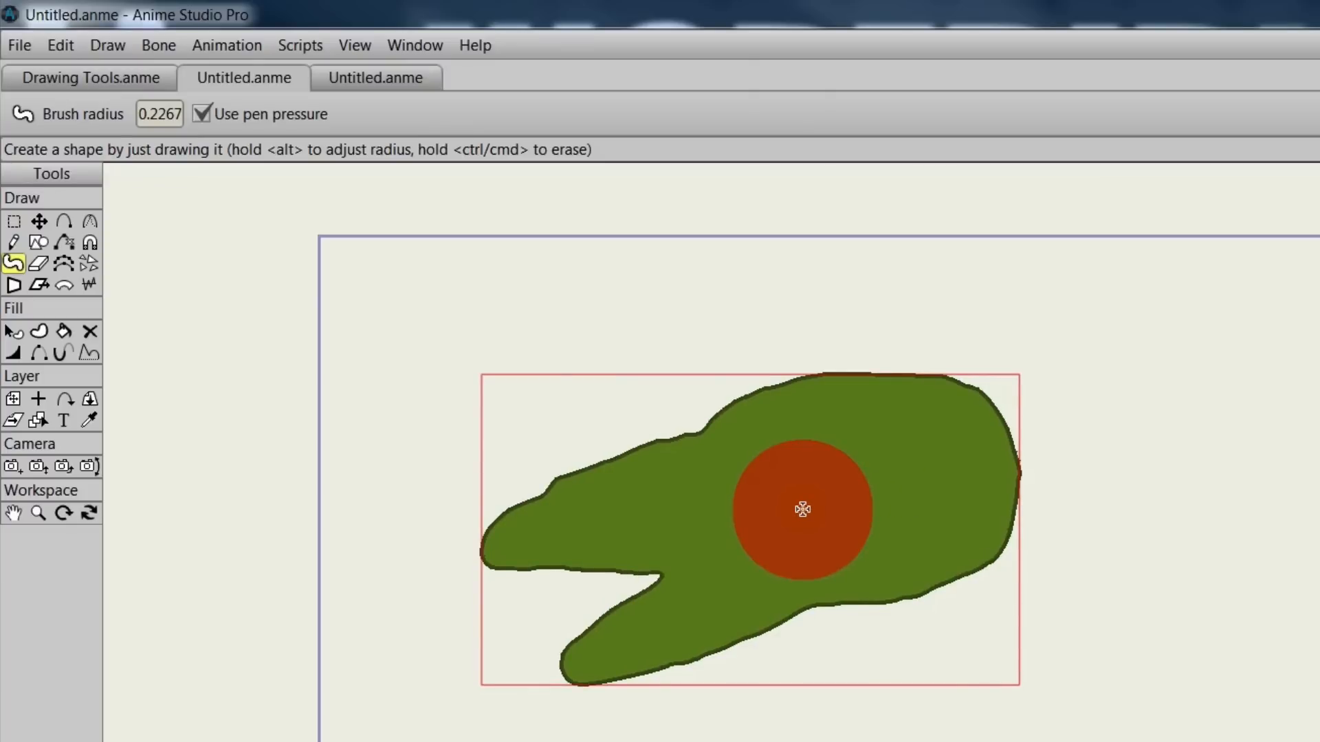
Shrink the blob brush radius to 0.0633, paint a pointed ear on top of the head and extend the shape with a rounded neck
{"action": "mouse_move", "coordinate": [803, 509]}
{"action": "left_mouse_down"}
{"action": "mouse_move", "coordinate": [690, 513]}
{"action": "mouse_move", "coordinate": [708, 510]}
{"action": "left_mouse_up"}
{"action": "mouse_move", "coordinate": [861, 388]}
{"action": "left_mouse_down"}
{"action": "mouse_move", "coordinate": [957, 266]}
{"action": "mouse_move", "coordinate": [965, 392]}
{"action": "mouse_move", "coordinate": [952, 404]}
{"action": "mouse_move", "coordinate": [941, 346]}
{"action": "mouse_move", "coordinate": [909, 381]}
{"action": "left_mouse_up"}
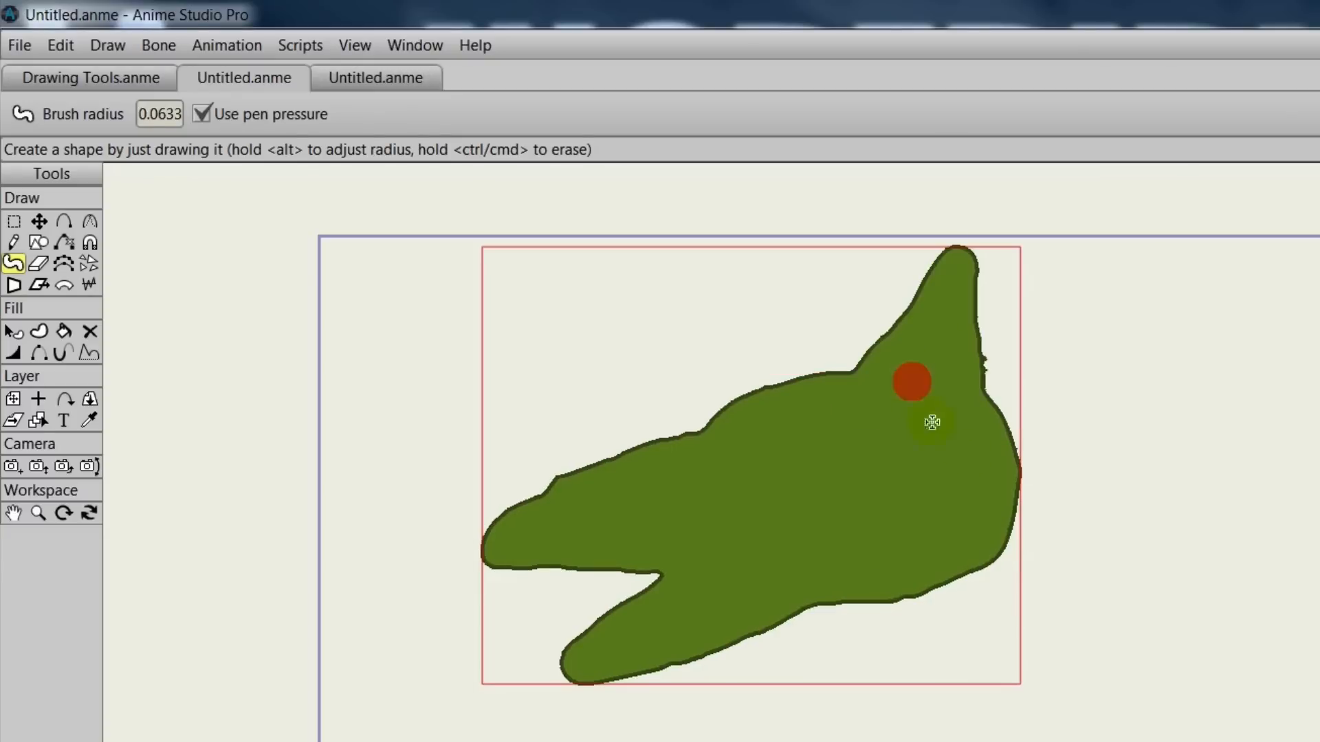
{"action": "mouse_move", "coordinate": [1017, 451]}
{"action": "left_mouse_down"}
{"action": "mouse_move", "coordinate": [1116, 529]}
{"action": "mouse_move", "coordinate": [1101, 589]}
{"action": "mouse_move", "coordinate": [1027, 652]}
{"action": "mouse_move", "coordinate": [947, 679]}
{"action": "mouse_move", "coordinate": [893, 658]}
{"action": "mouse_move", "coordinate": [852, 586]}
{"action": "mouse_move", "coordinate": [954, 672]}
{"action": "mouse_move", "coordinate": [919, 597]}
{"action": "mouse_move", "coordinate": [965, 648]}
{"action": "mouse_move", "coordinate": [1031, 632]}
{"action": "mouse_move", "coordinate": [1018, 620]}
{"action": "mouse_move", "coordinate": [1042, 589]}
{"action": "mouse_move", "coordinate": [1004, 530]}
{"action": "mouse_move", "coordinate": [1007, 494]}
{"action": "mouse_move", "coordinate": [1028, 544]}
{"action": "mouse_move", "coordinate": [1039, 516]}
{"action": "mouse_move", "coordinate": [1061, 578]}
{"action": "mouse_move", "coordinate": [1074, 519]}
{"action": "mouse_move", "coordinate": [1076, 592]}
{"action": "left_mouse_up"}
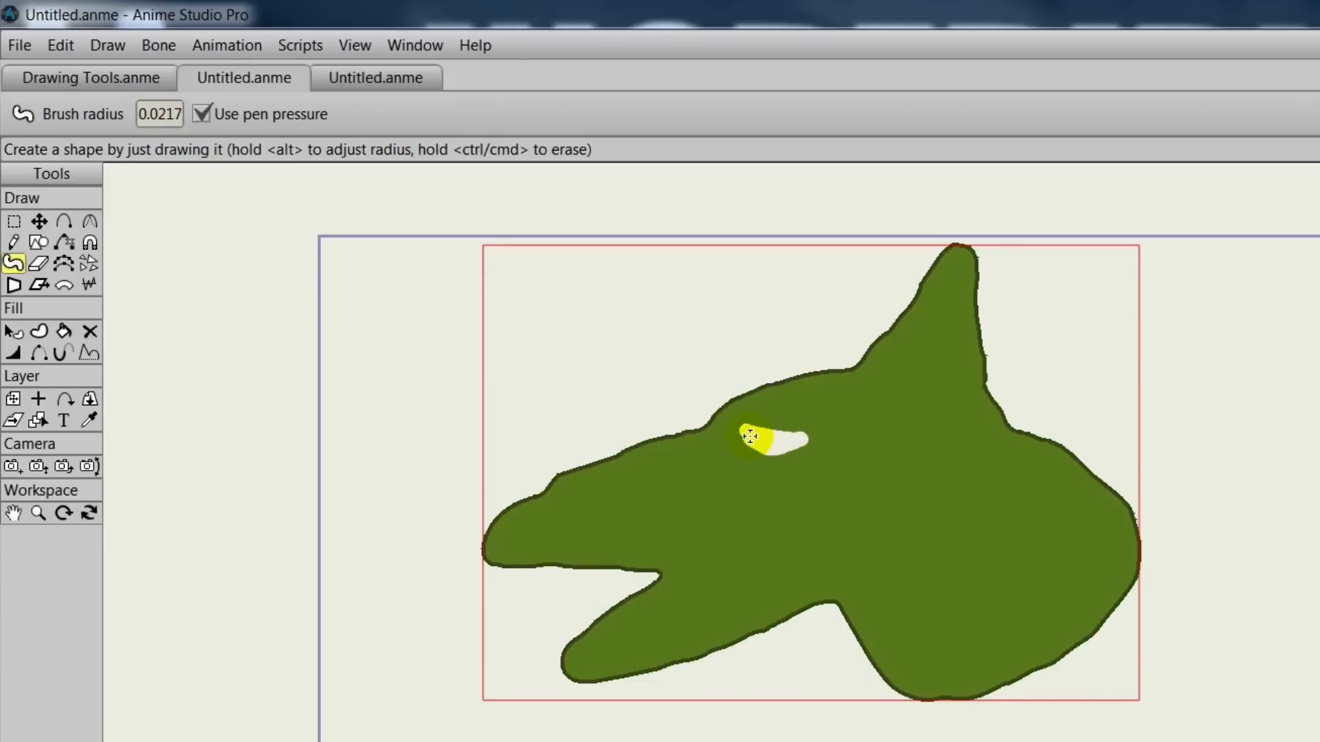
With a blob brush radius of 0.0217, erase a slanted eye opening and paint teeth along the upper and lower jaws
{"action": "left_click_drag", "start_coordinate": [750, 436], "coordinate": [750, 435]}
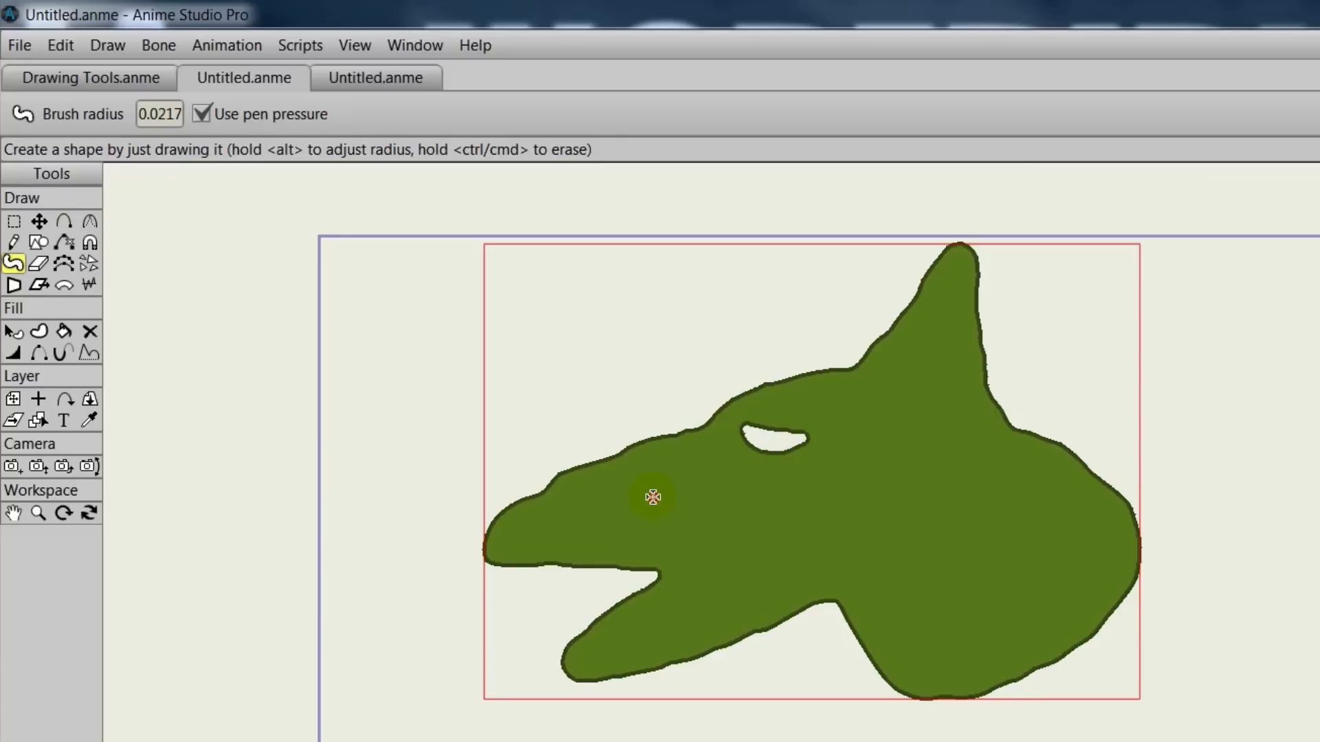
{"action": "mouse_move", "coordinate": [514, 558]}
{"action": "left_mouse_down"}
{"action": "mouse_move", "coordinate": [544, 591]}
{"action": "mouse_move", "coordinate": [538, 563]}
{"action": "mouse_move", "coordinate": [569, 581]}
{"action": "mouse_move", "coordinate": [575, 550]}
{"action": "mouse_move", "coordinate": [604, 584]}
{"action": "mouse_move", "coordinate": [624, 543]}
{"action": "left_mouse_up"}
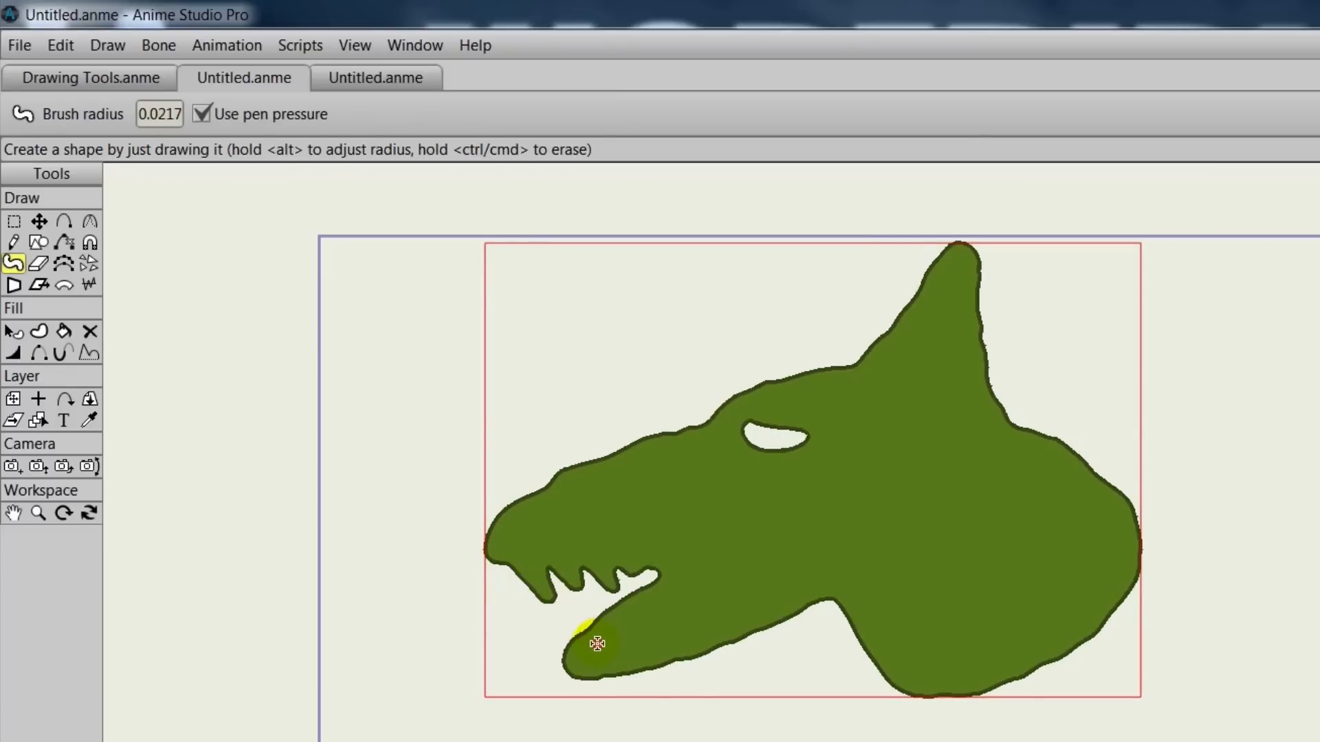
{"action": "mouse_move", "coordinate": [582, 640]}
{"action": "left_mouse_down"}
{"action": "mouse_move", "coordinate": [568, 625]}
{"action": "mouse_move", "coordinate": [580, 611]}
{"action": "mouse_move", "coordinate": [609, 630]}
{"action": "left_mouse_up"}
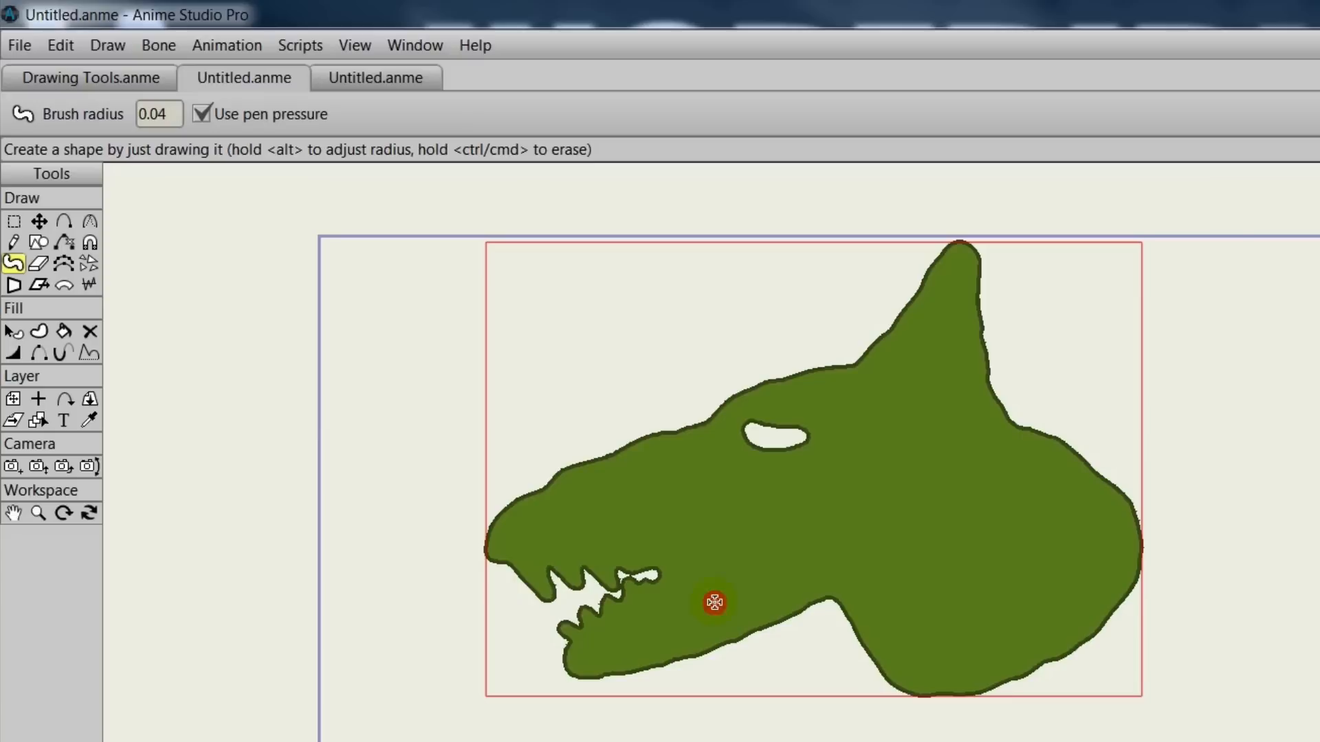
Refine the head with a 0.04 brush radius: trim the lower jaw's underside, sharpen the ear's tip and narrow the eye to a slant
{"action": "mouse_move", "coordinate": [597, 696]}
{"action": "left_mouse_down"}
{"action": "mouse_move", "coordinate": [671, 660]}
{"action": "mouse_move", "coordinate": [849, 622]}
{"action": "left_mouse_up"}
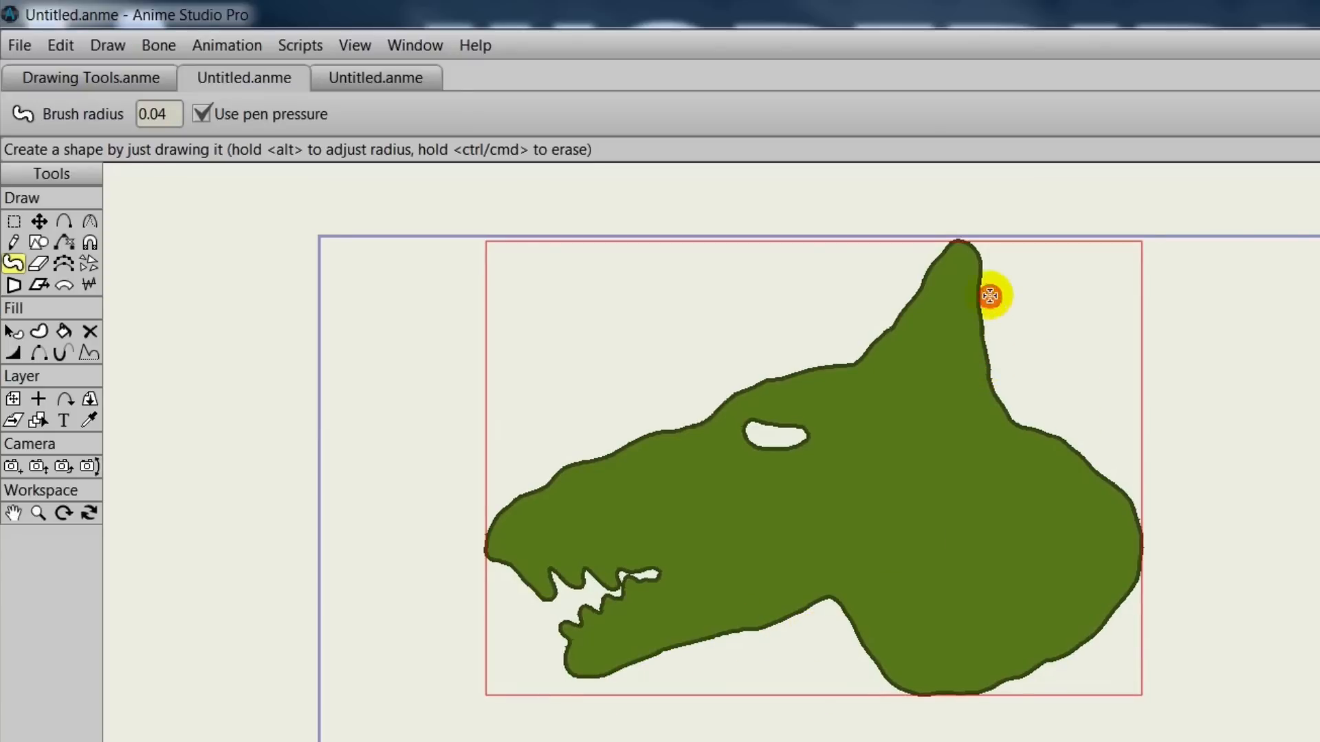
{"action": "mouse_move", "coordinate": [968, 218]}
{"action": "left_mouse_down"}
{"action": "mouse_move", "coordinate": [901, 299]}
{"action": "mouse_move", "coordinate": [828, 347]}
{"action": "left_mouse_up"}
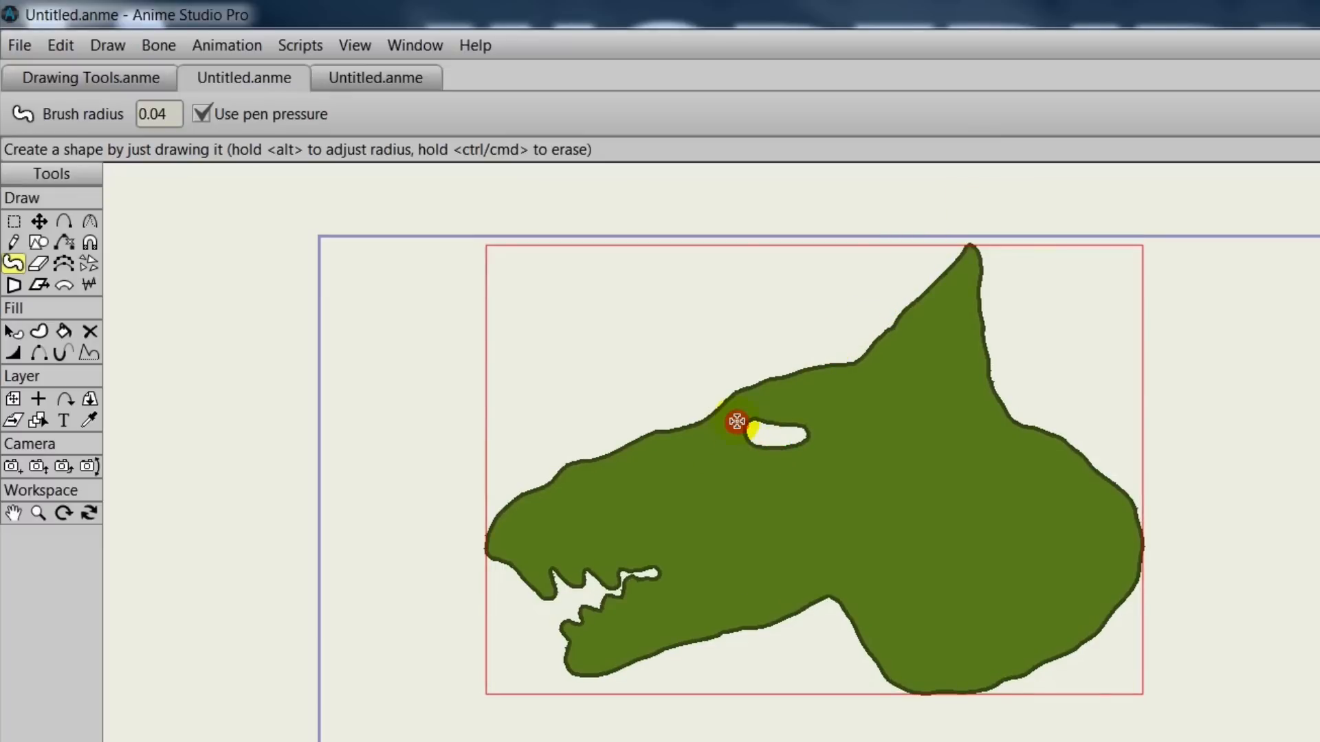
{"action": "mouse_move", "coordinate": [720, 394]}
{"action": "left_mouse_down"}
{"action": "mouse_move", "coordinate": [660, 389]}
{"action": "mouse_move", "coordinate": [653, 416]}
{"action": "left_mouse_up"}
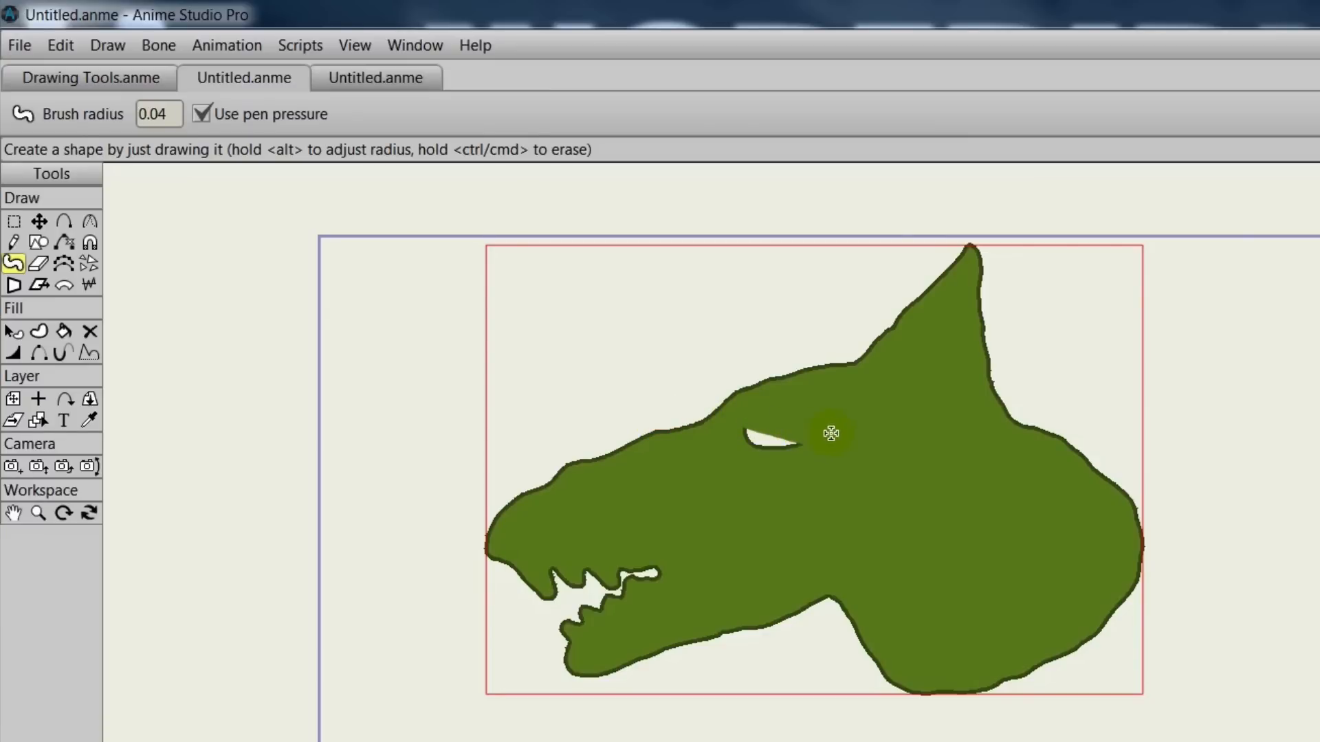
{"action": "left_click_drag", "start_coordinate": [830, 433], "coordinate": [850, 435]}
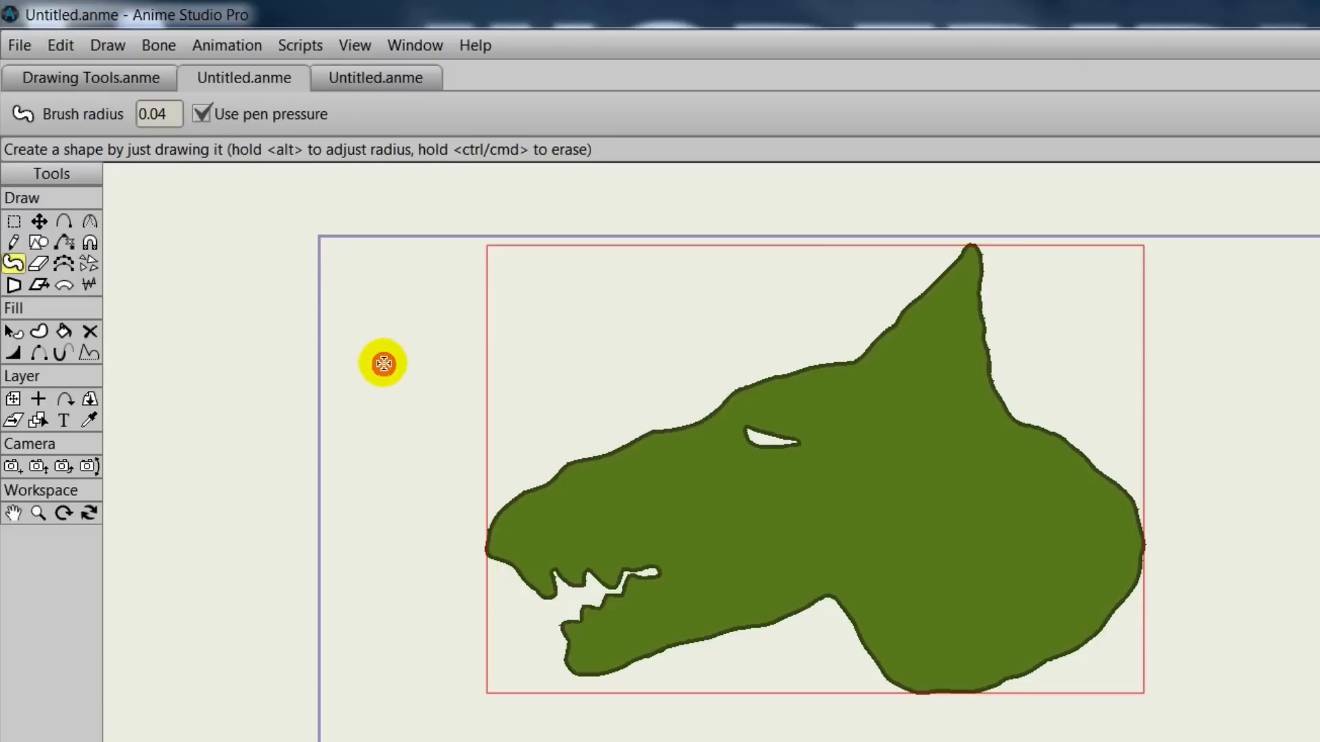
Show the head's points with Transform Points and set the Simplify Curve brush radius to 0.20
{"action": "left_click", "coordinate": [39, 222]}
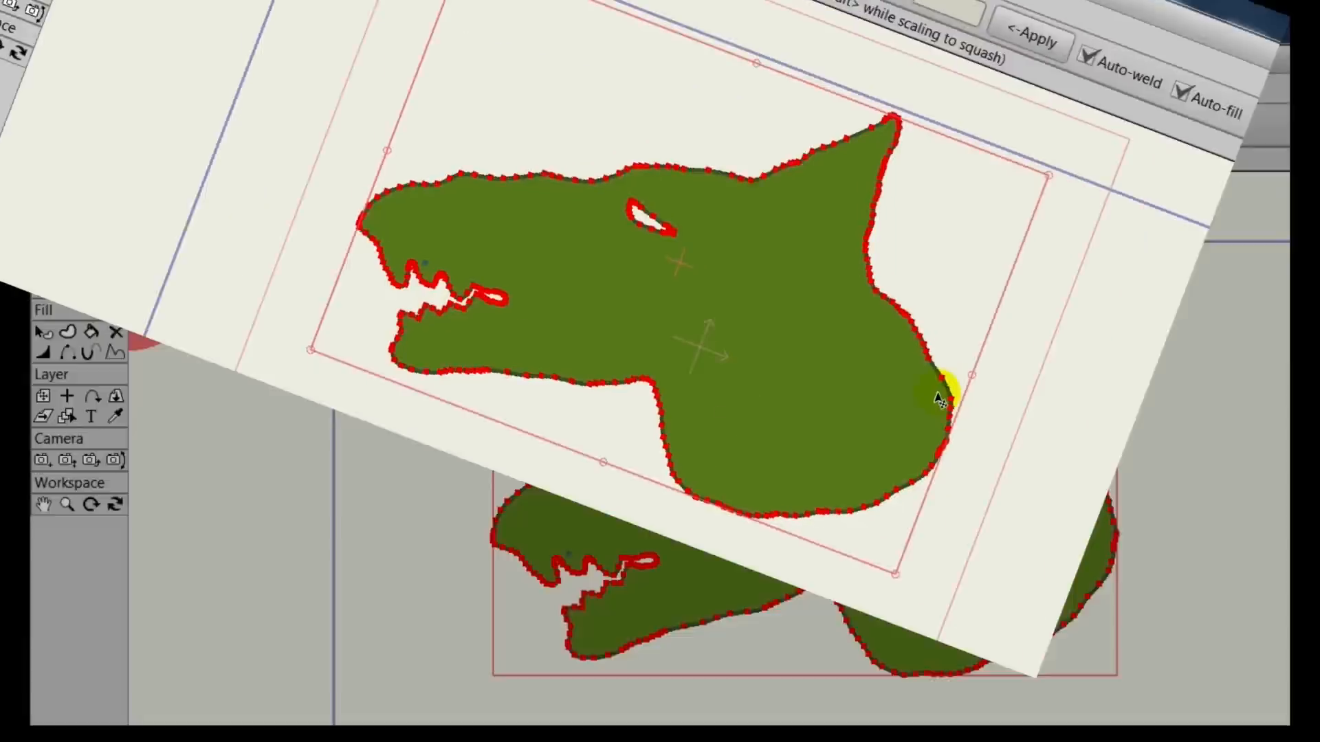
{"action": "left_click", "coordinate": [64, 264]}
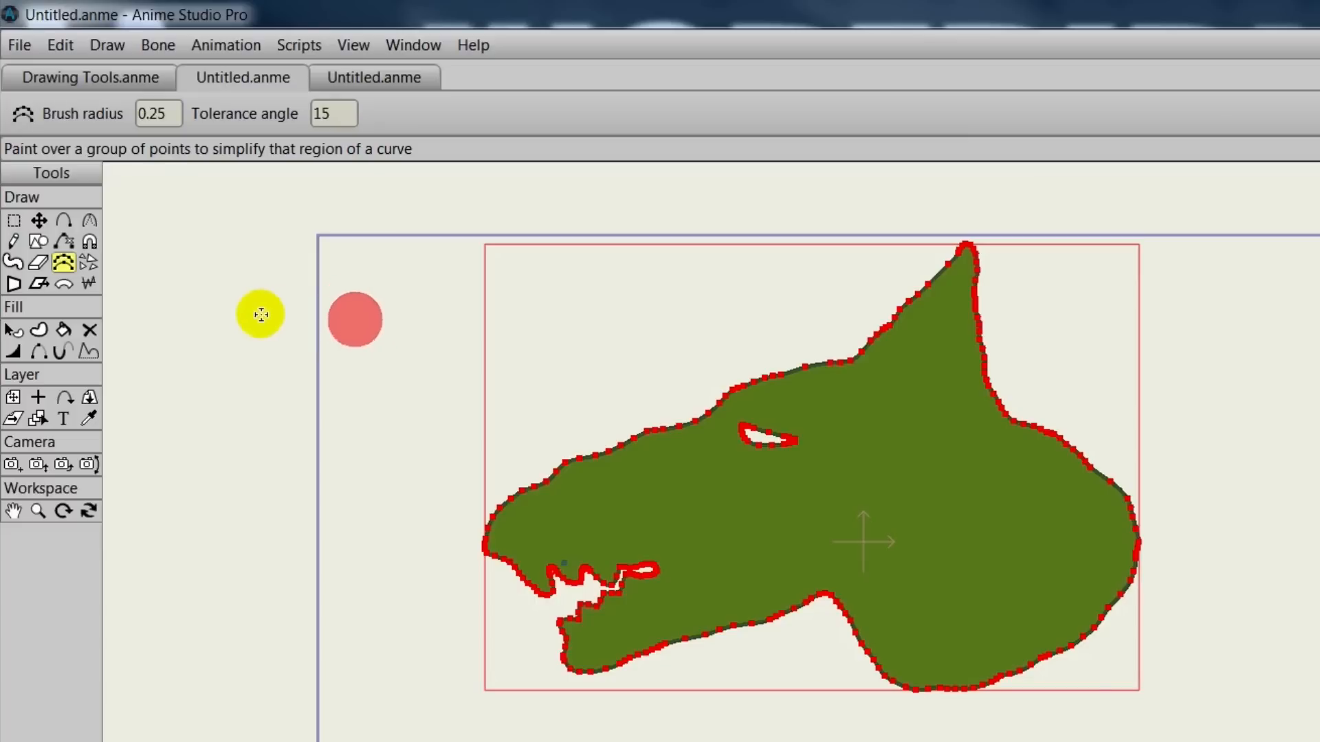
{"action": "left_click_drag", "start_coordinate": [261, 314], "coordinate": [325, 325]}
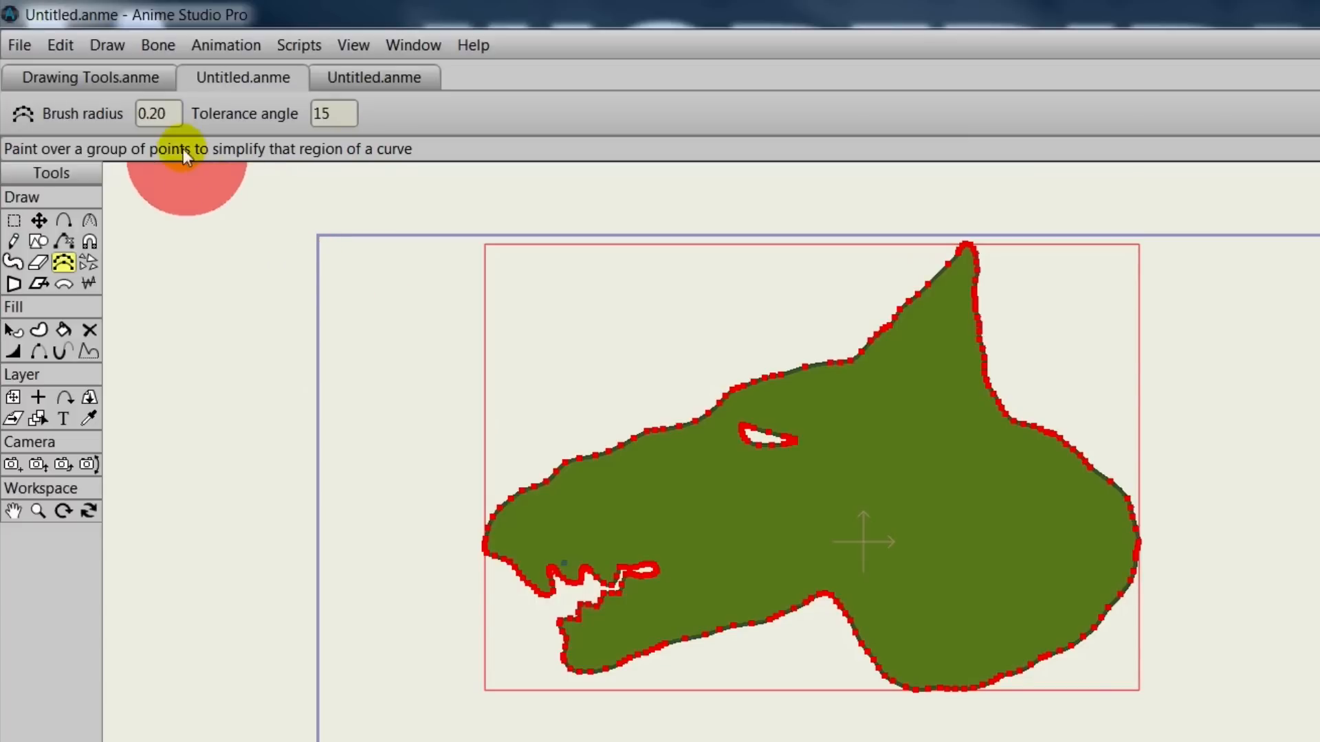
{"action": "left_click", "coordinate": [167, 113]}
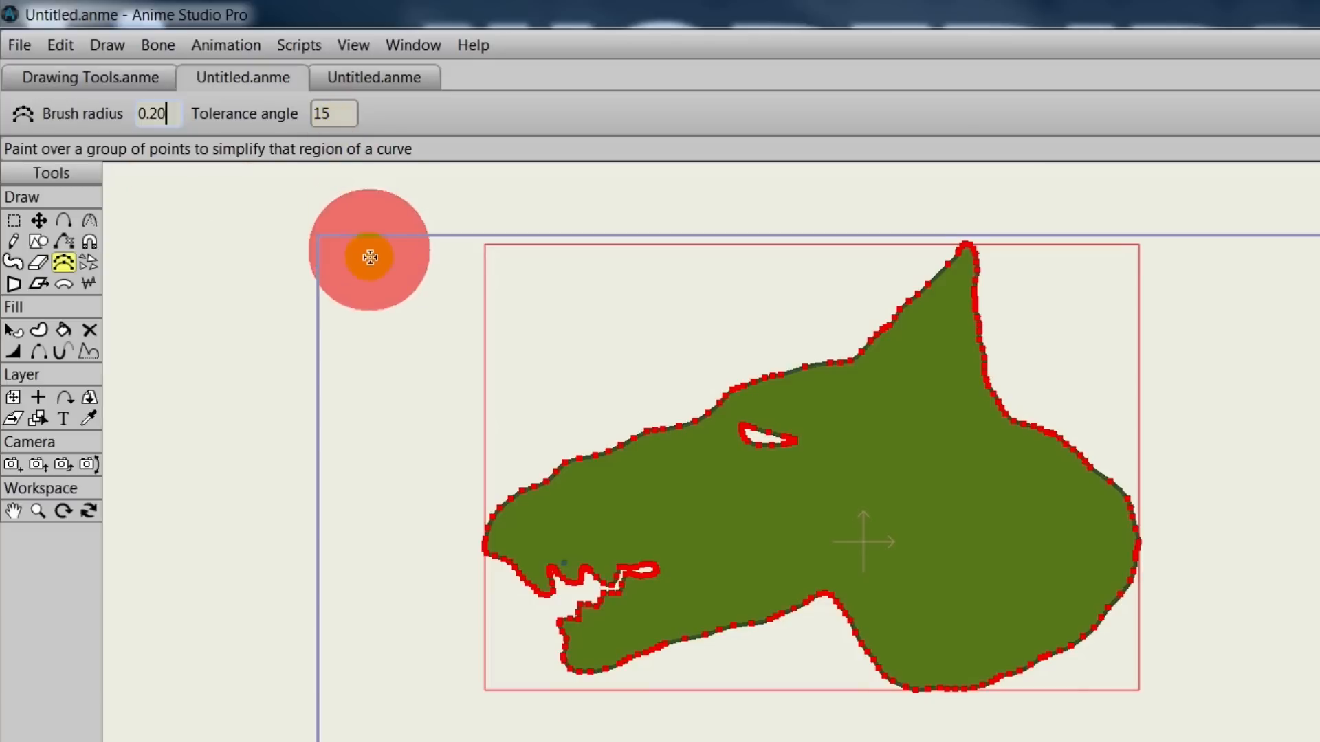
Undo a trial simplification at tolerance angle 15 and simplify the head's upper outline from snout to ear with tolerance angle 8
{"action": "mouse_move", "coordinate": [450, 540]}
{"action": "left_mouse_down"}
{"action": "mouse_move", "coordinate": [549, 470]}
{"action": "mouse_move", "coordinate": [651, 444]}
{"action": "mouse_move", "coordinate": [775, 373]}
{"action": "mouse_move", "coordinate": [876, 339]}
{"action": "mouse_move", "coordinate": [1024, 224]}
{"action": "mouse_move", "coordinate": [1090, 200]}
{"action": "left_mouse_up"}
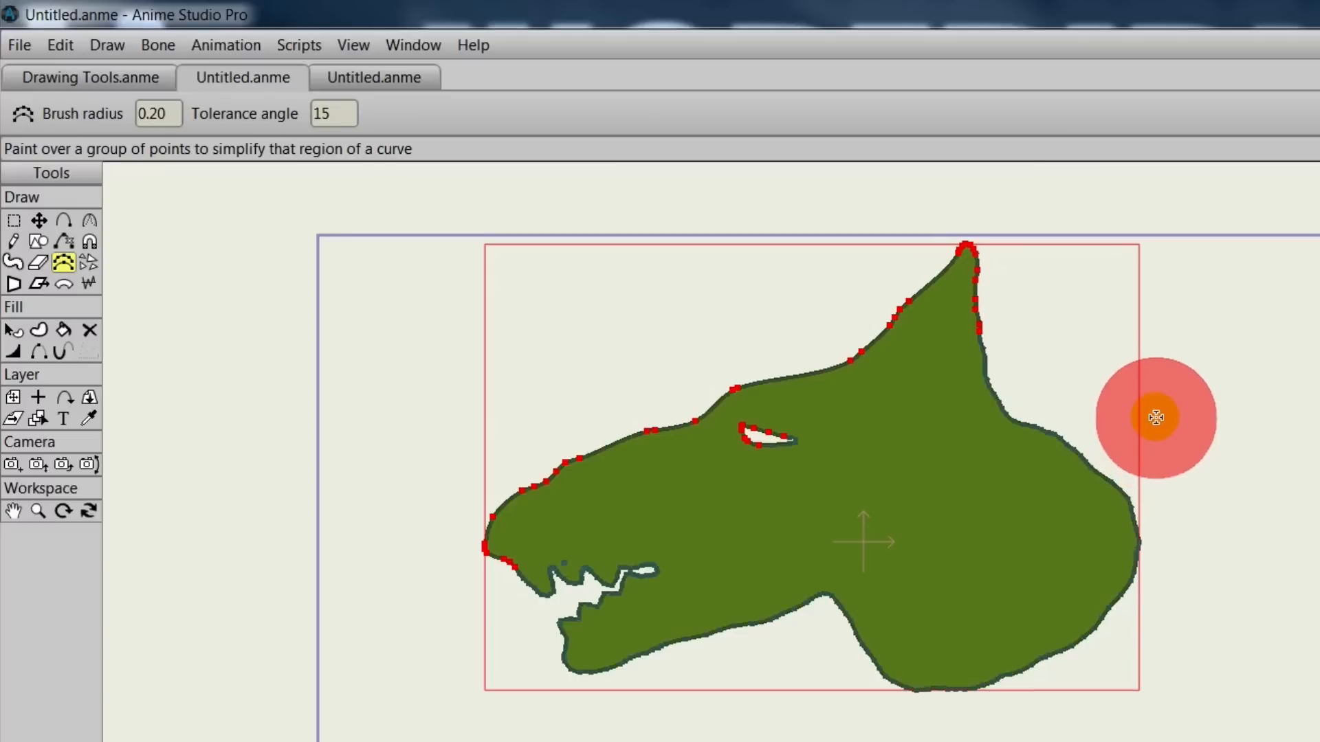
{"action": "key", "text": "ctrl+a"}
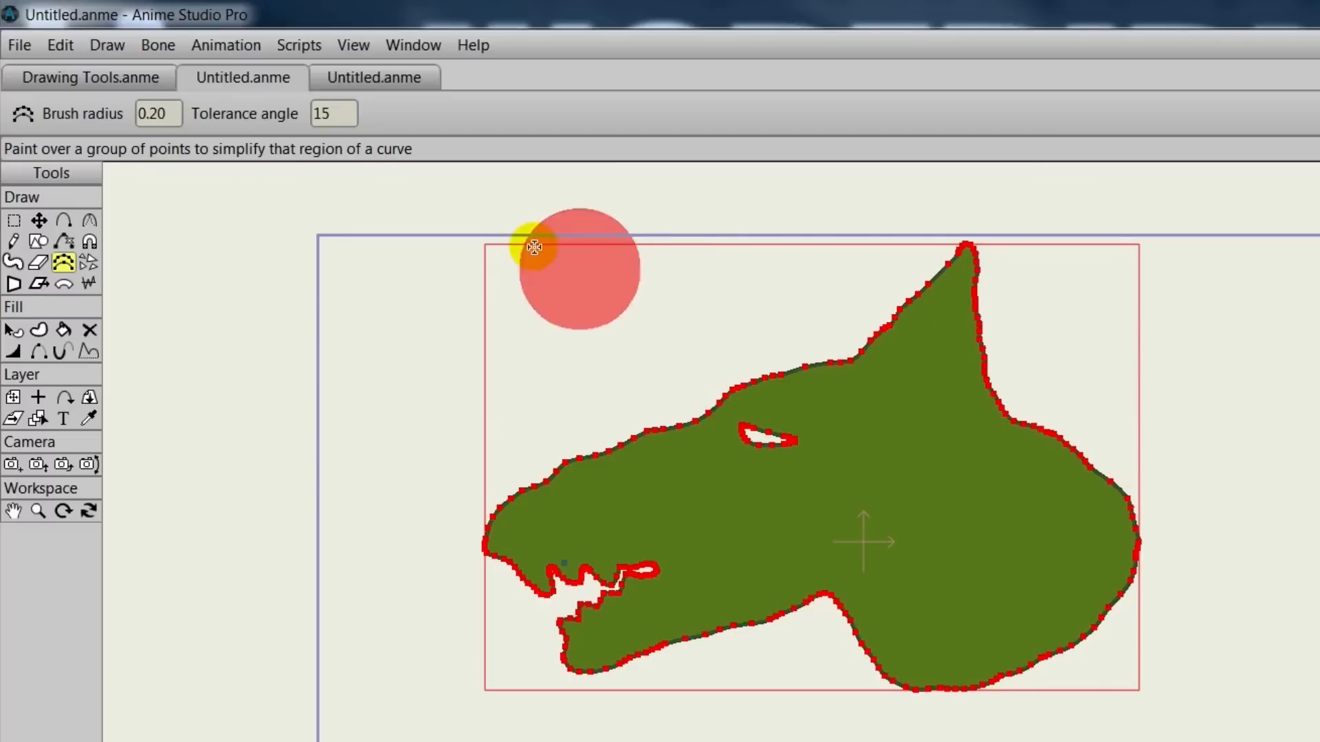
{"action": "left_click", "coordinate": [337, 112]}
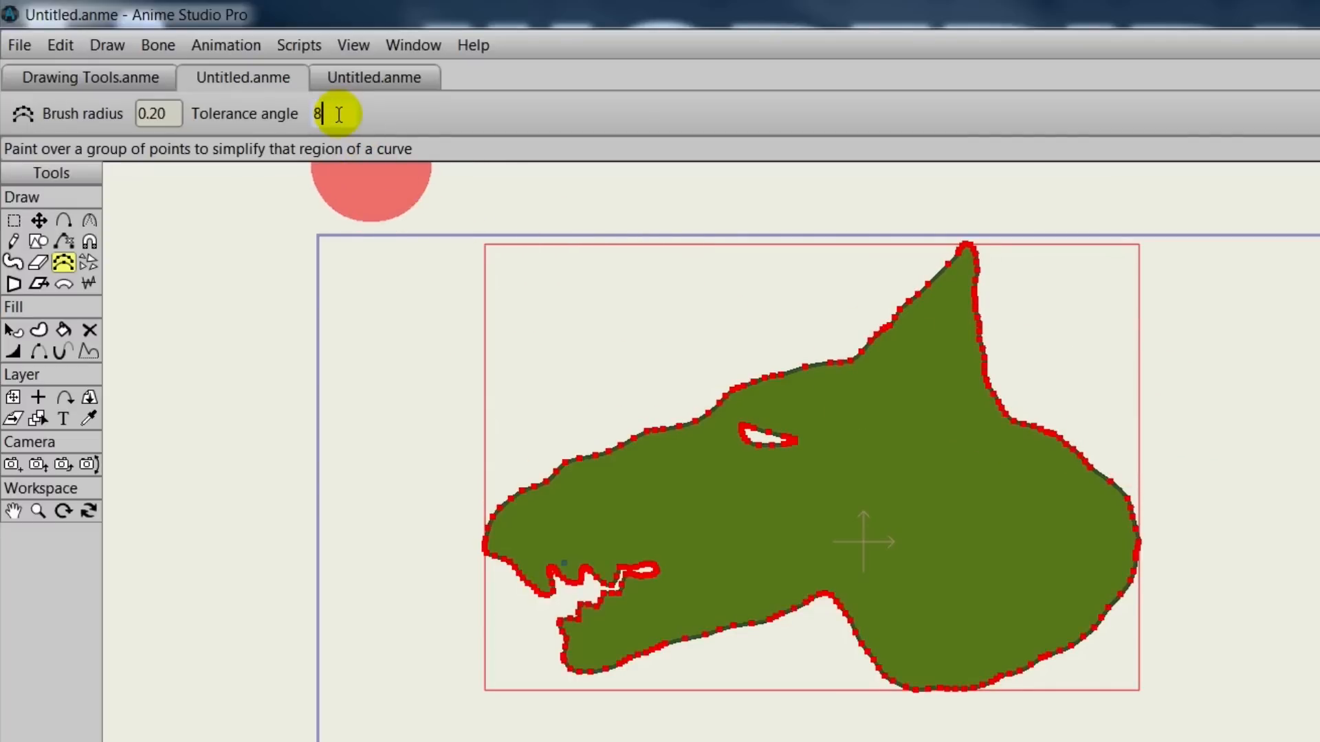
{"action": "type", "text": "8"}
{"action": "mouse_move", "coordinate": [486, 507]}
{"action": "left_mouse_down"}
{"action": "mouse_move", "coordinate": [637, 439]}
{"action": "mouse_move", "coordinate": [713, 363]}
{"action": "mouse_move", "coordinate": [847, 323]}
{"action": "left_mouse_up"}
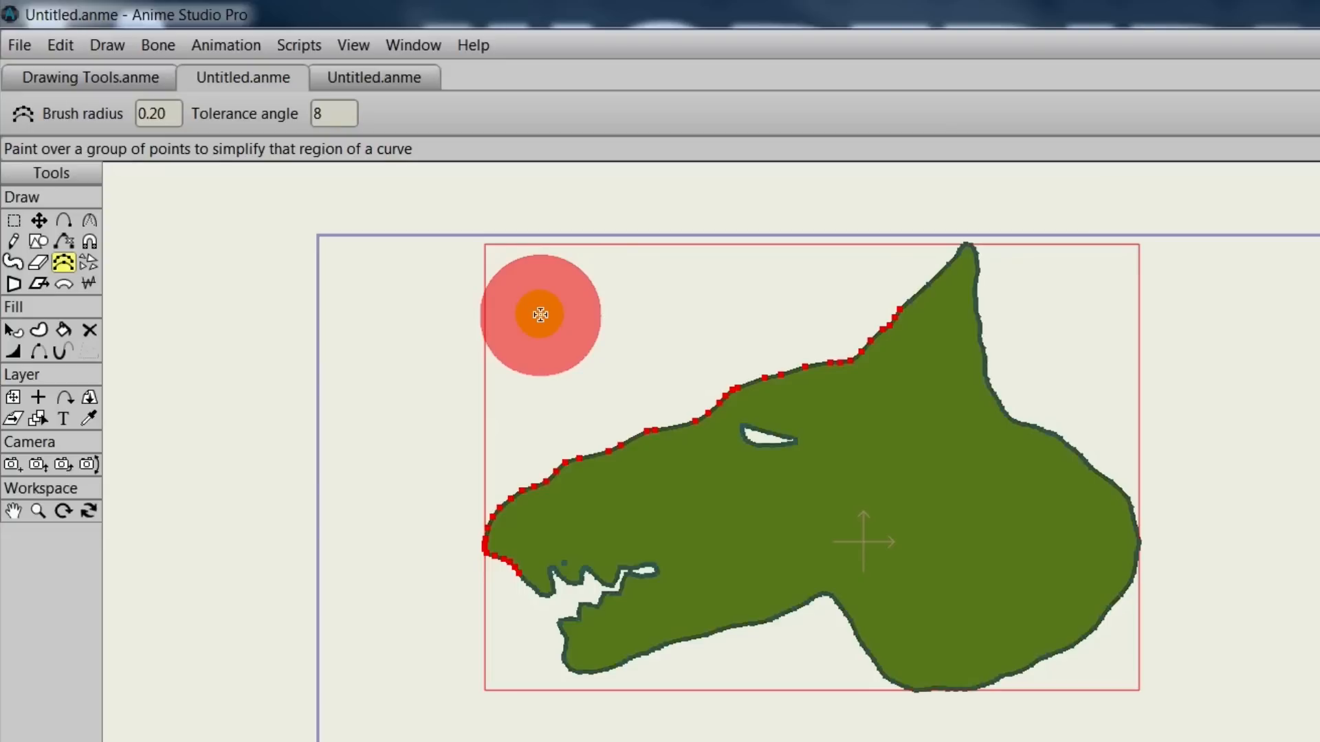
Shrink the simplify radius to 0.0683, simplify the back and lower outline, and repeat along the outline with tolerance angle 15
{"action": "left_click_drag", "start_coordinate": [540, 315], "coordinate": [460, 309]}
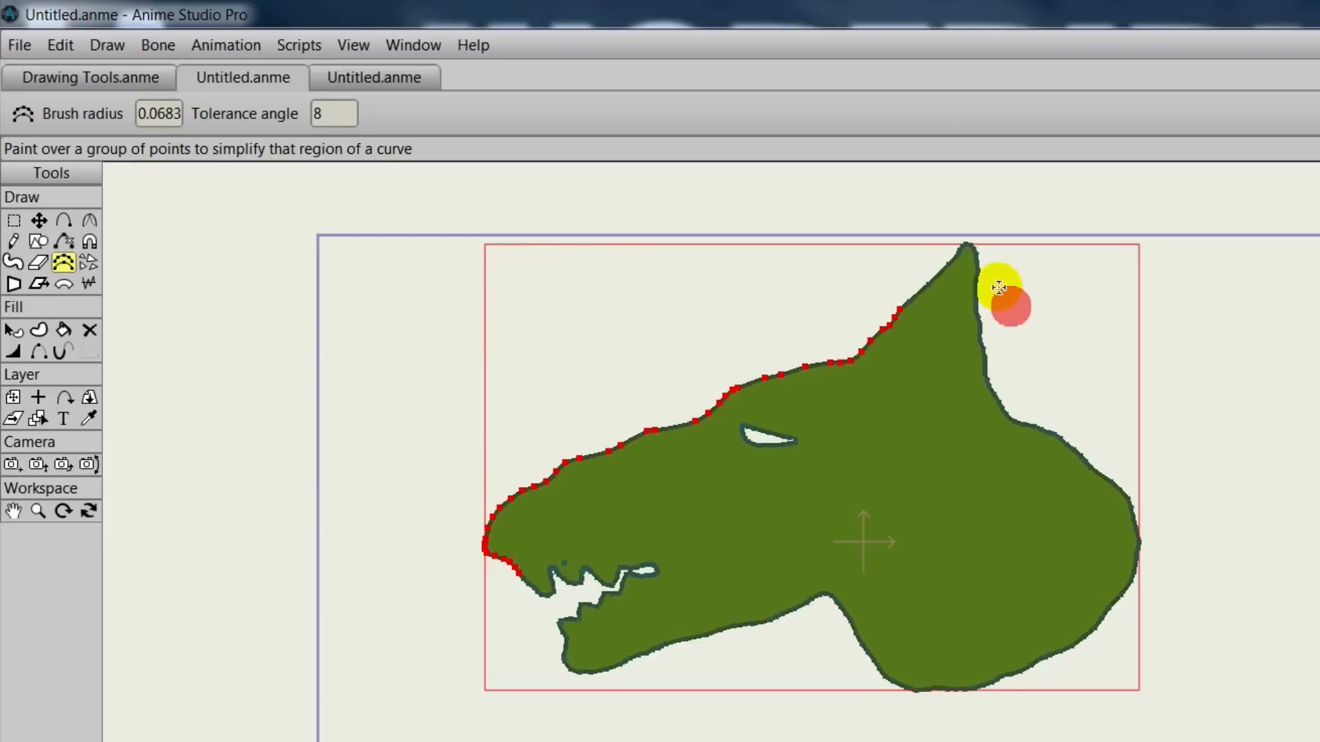
{"action": "mouse_move", "coordinate": [987, 283]}
{"action": "left_mouse_down"}
{"action": "mouse_move", "coordinate": [987, 377]}
{"action": "mouse_move", "coordinate": [1009, 411]}
{"action": "mouse_move", "coordinate": [1108, 479]}
{"action": "mouse_move", "coordinate": [1134, 517]}
{"action": "mouse_move", "coordinate": [1142, 542]}
{"action": "mouse_move", "coordinate": [1126, 584]}
{"action": "mouse_move", "coordinate": [1039, 680]}
{"action": "mouse_move", "coordinate": [986, 697]}
{"action": "mouse_move", "coordinate": [888, 695]}
{"action": "mouse_move", "coordinate": [820, 591]}
{"action": "mouse_move", "coordinate": [767, 616]}
{"action": "left_mouse_up"}
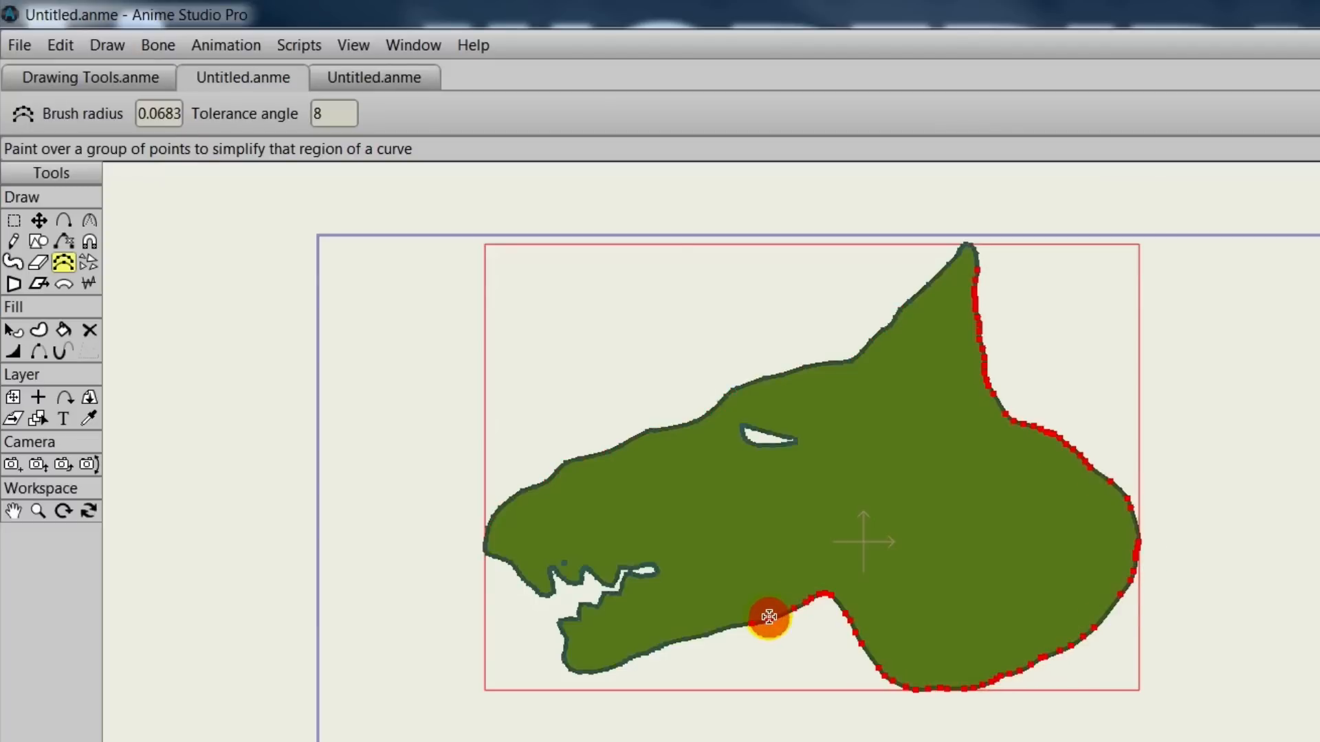
{"action": "left_click", "coordinate": [335, 114]}
{"action": "mouse_move", "coordinate": [976, 273]}
{"action": "left_mouse_down"}
{"action": "mouse_move", "coordinate": [978, 376]}
{"action": "mouse_move", "coordinate": [1144, 518]}
{"action": "mouse_move", "coordinate": [1120, 598]}
{"action": "mouse_move", "coordinate": [1134, 604]}
{"action": "left_mouse_up"}
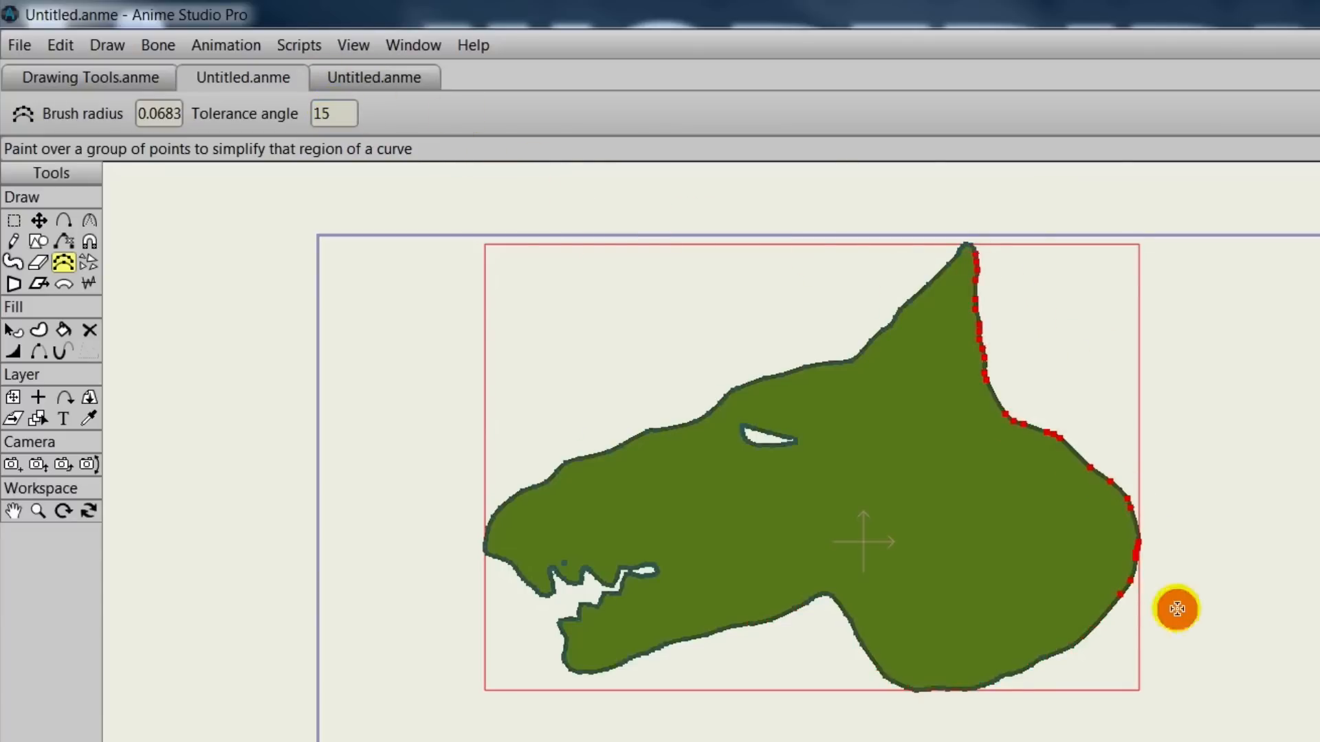
{"action": "mouse_move", "coordinate": [783, 614]}
{"action": "left_mouse_down"}
{"action": "mouse_move", "coordinate": [590, 663]}
{"action": "mouse_move", "coordinate": [565, 653]}
{"action": "mouse_move", "coordinate": [567, 626]}
{"action": "mouse_move", "coordinate": [646, 567]}
{"action": "mouse_move", "coordinate": [569, 568]}
{"action": "mouse_move", "coordinate": [547, 589]}
{"action": "mouse_move", "coordinate": [487, 544]}
{"action": "mouse_move", "coordinate": [499, 493]}
{"action": "left_mouse_up"}
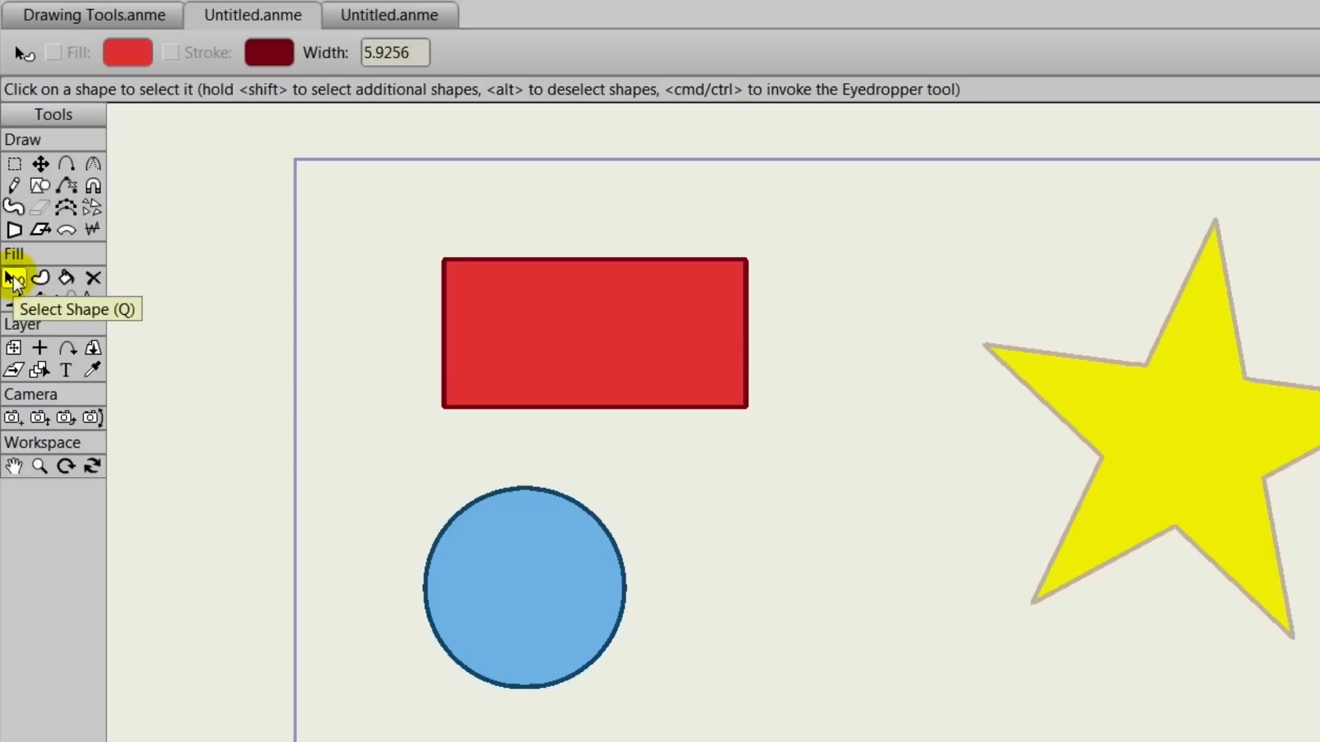
Select the red rectangle, erase a diagonal band through it at eraser radius 0.0683 and cut off its upper-right corner at radius 0.1450
{"action": "left_click", "coordinate": [528, 310]}
{"action": "left_click", "coordinate": [527, 309]}
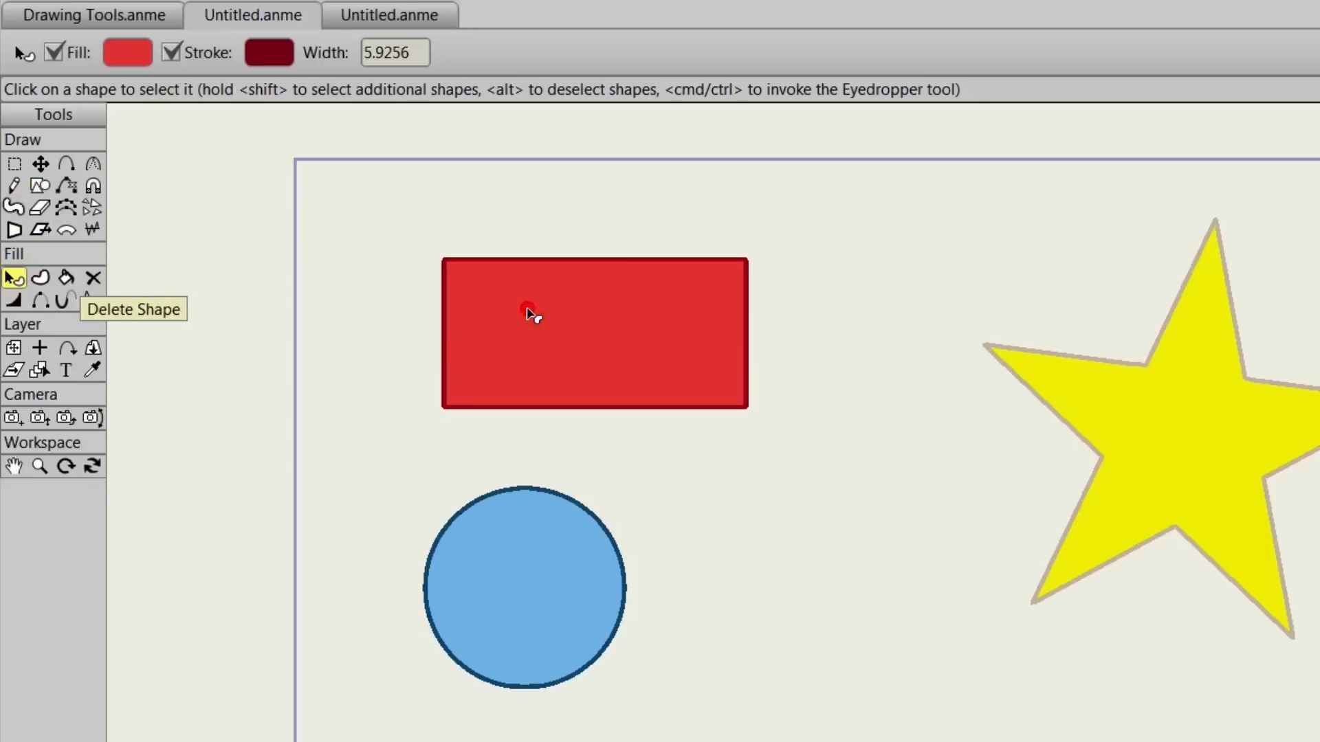
{"action": "left_click", "coordinate": [42, 205]}
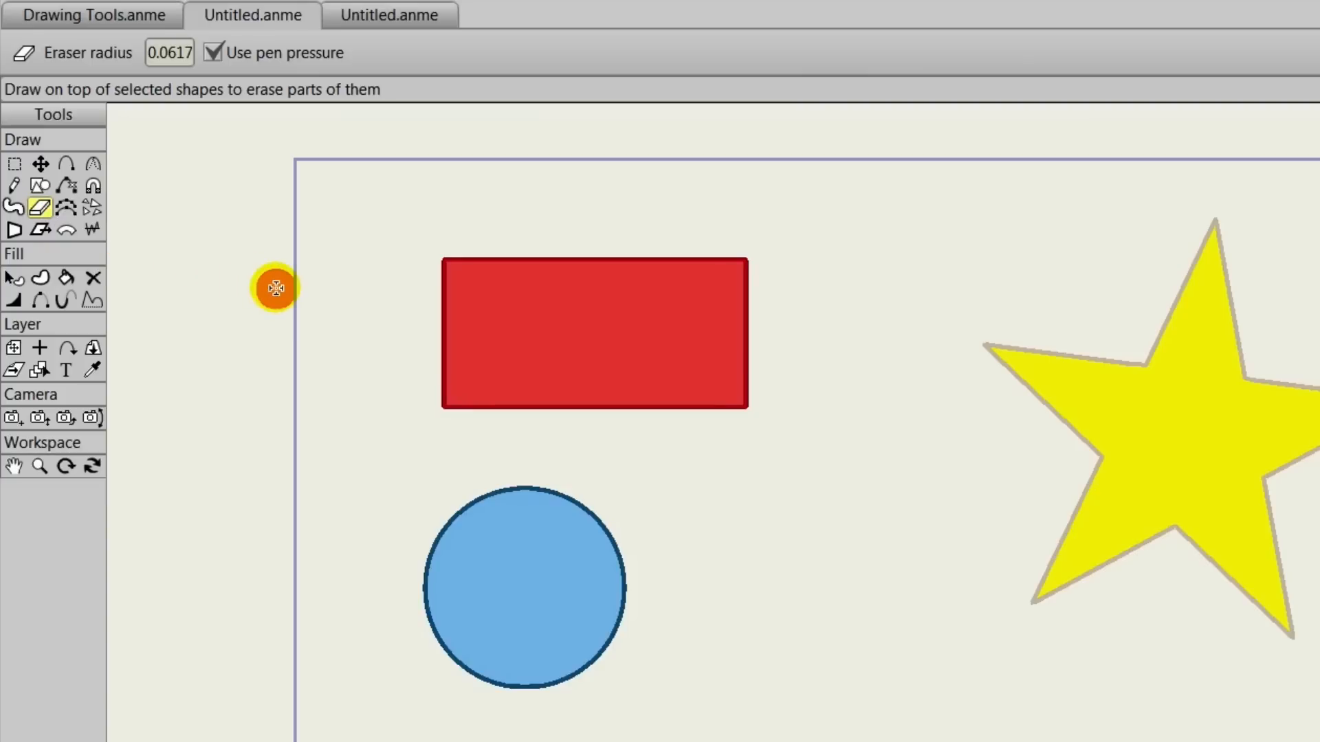
{"action": "mouse_move", "coordinate": [275, 289]}
{"action": "left_mouse_down"}
{"action": "mouse_move", "coordinate": [359, 283]}
{"action": "mouse_move", "coordinate": [282, 280]}
{"action": "mouse_move", "coordinate": [295, 275]}
{"action": "left_mouse_up"}
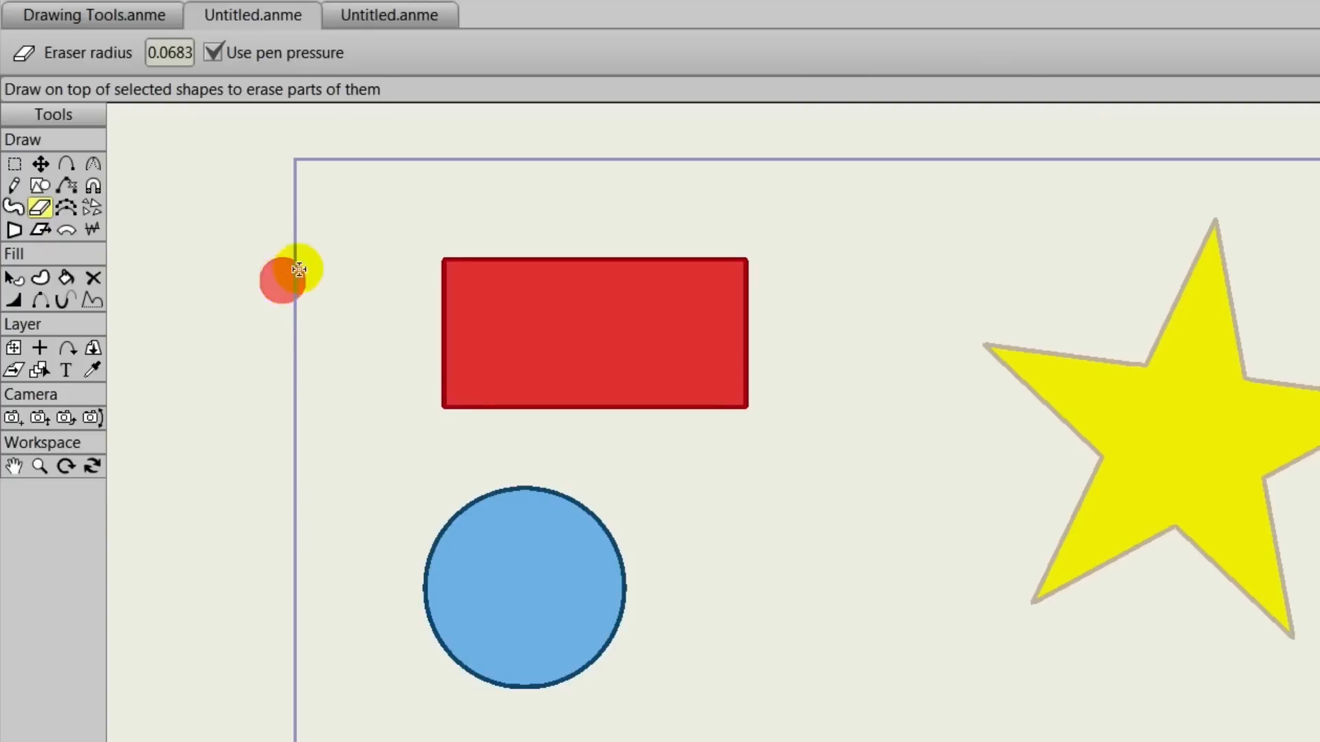
{"action": "left_click_drag", "start_coordinate": [547, 277], "coordinate": [683, 506]}
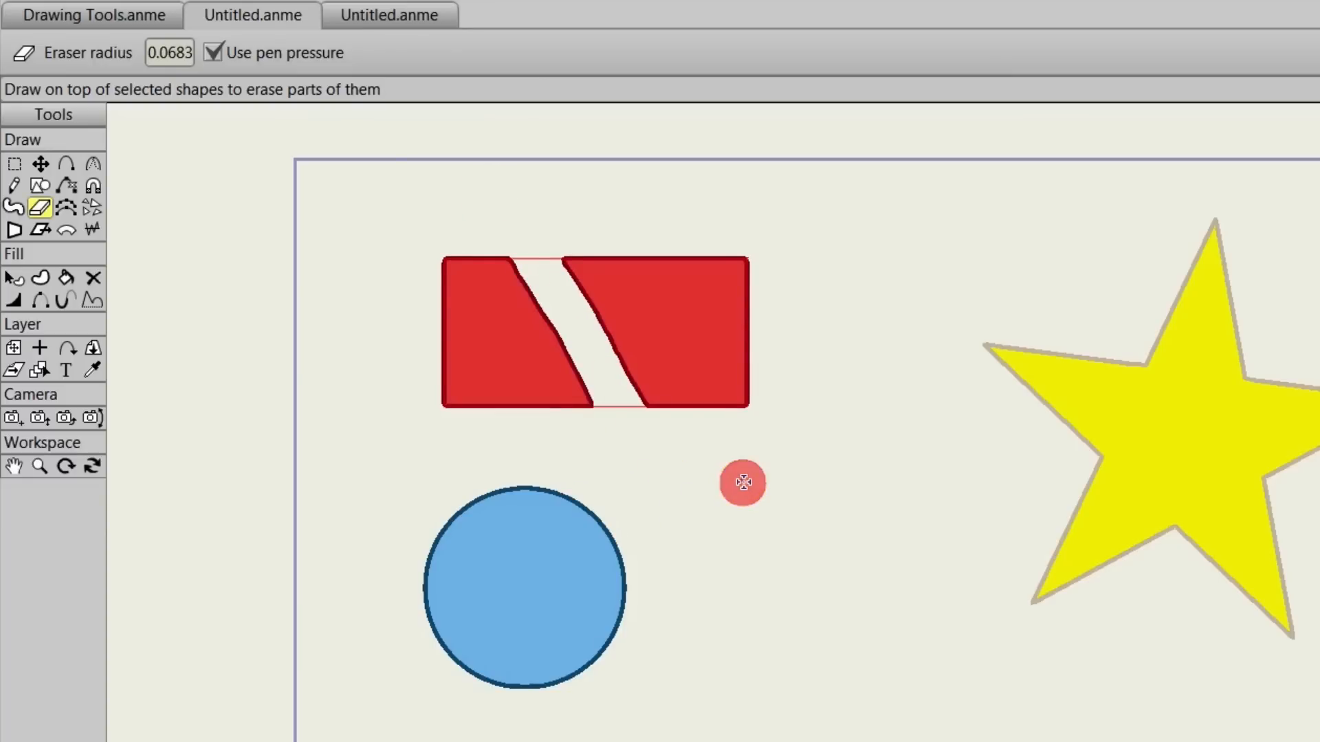
{"action": "left_click_drag", "start_coordinate": [743, 482], "coordinate": [792, 477]}
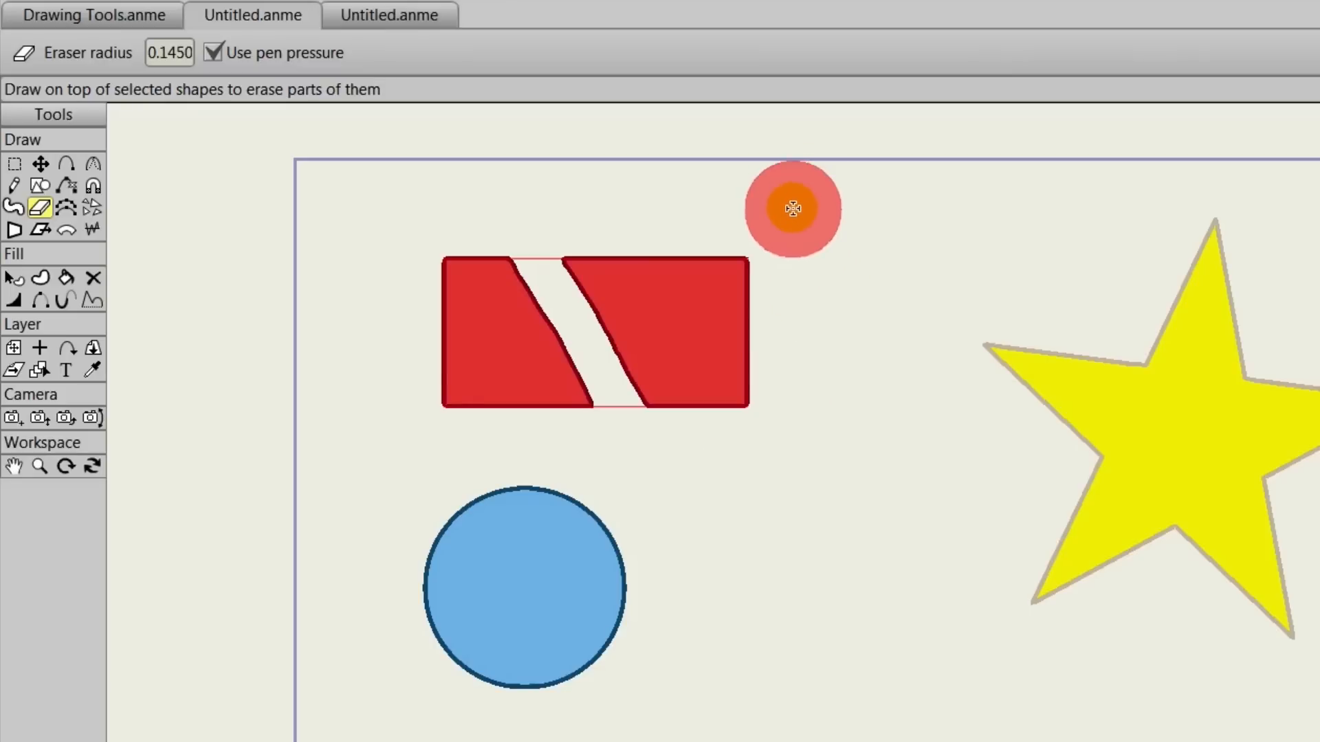
{"action": "mouse_move", "coordinate": [760, 227]}
{"action": "left_mouse_down"}
{"action": "mouse_move", "coordinate": [760, 286]}
{"action": "mouse_move", "coordinate": [804, 344]}
{"action": "mouse_move", "coordinate": [767, 318]}
{"action": "mouse_move", "coordinate": [715, 233]}
{"action": "mouse_move", "coordinate": [757, 253]}
{"action": "left_mouse_up"}
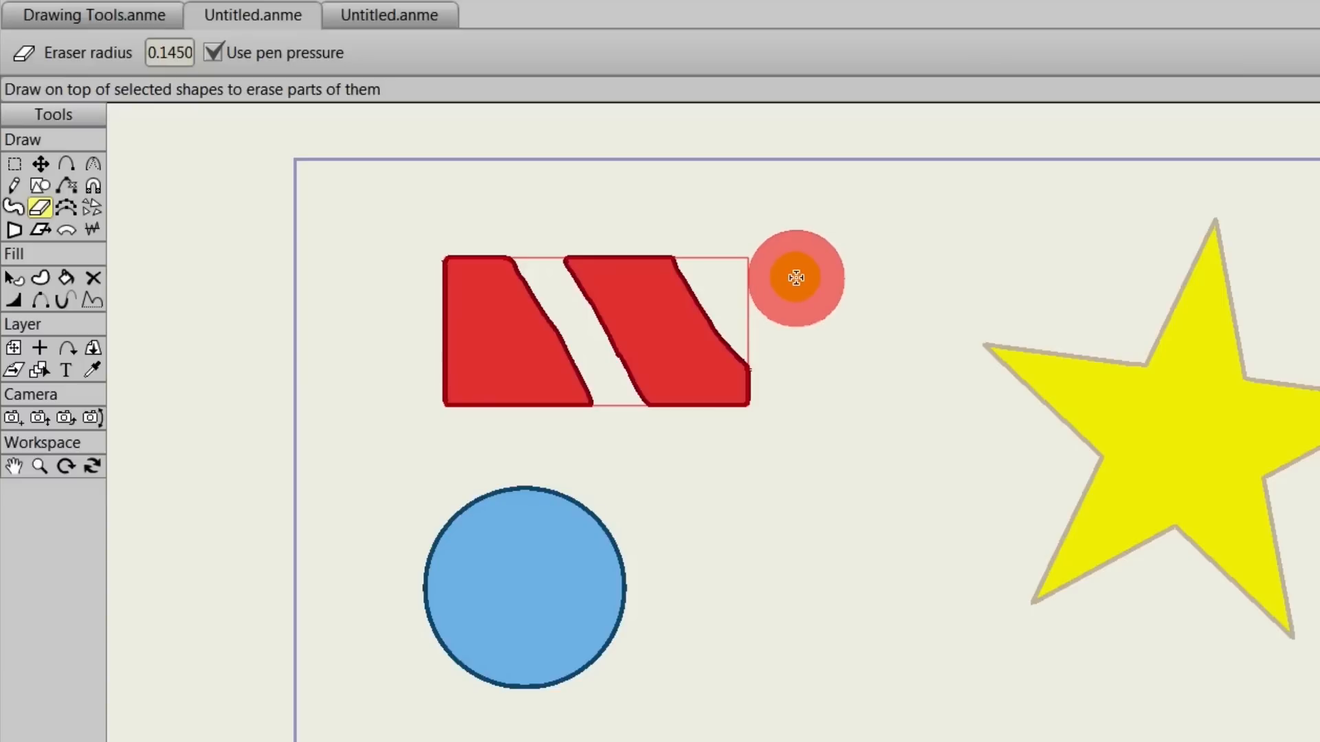
Try erasing the unselected blue circle, then select it with Select Shape and erase its right side into a crescent
{"action": "left_click", "coordinate": [628, 498]}
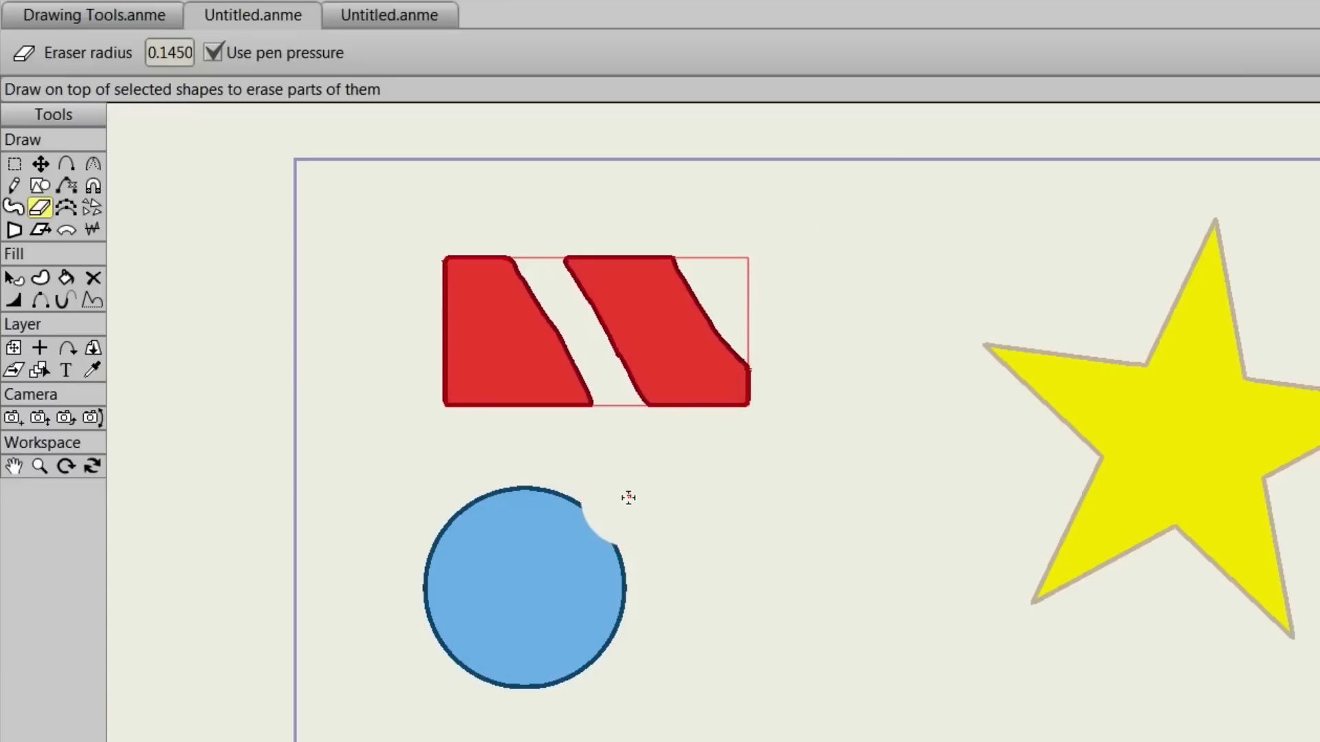
{"action": "mouse_move", "coordinate": [628, 498]}
{"action": "left_mouse_down"}
{"action": "mouse_move", "coordinate": [604, 539]}
{"action": "mouse_move", "coordinate": [601, 603]}
{"action": "mouse_move", "coordinate": [625, 664]}
{"action": "mouse_move", "coordinate": [699, 699]}
{"action": "left_mouse_up"}
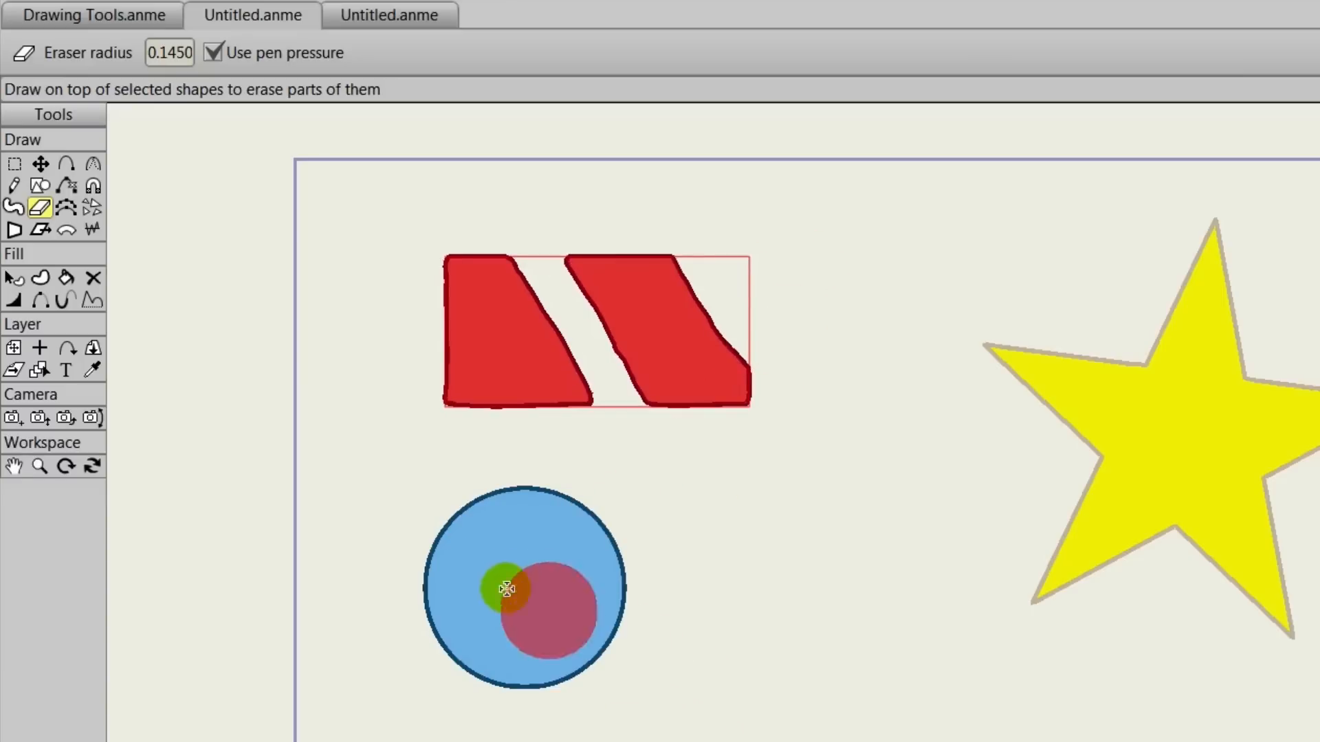
{"action": "left_click", "coordinate": [14, 281]}
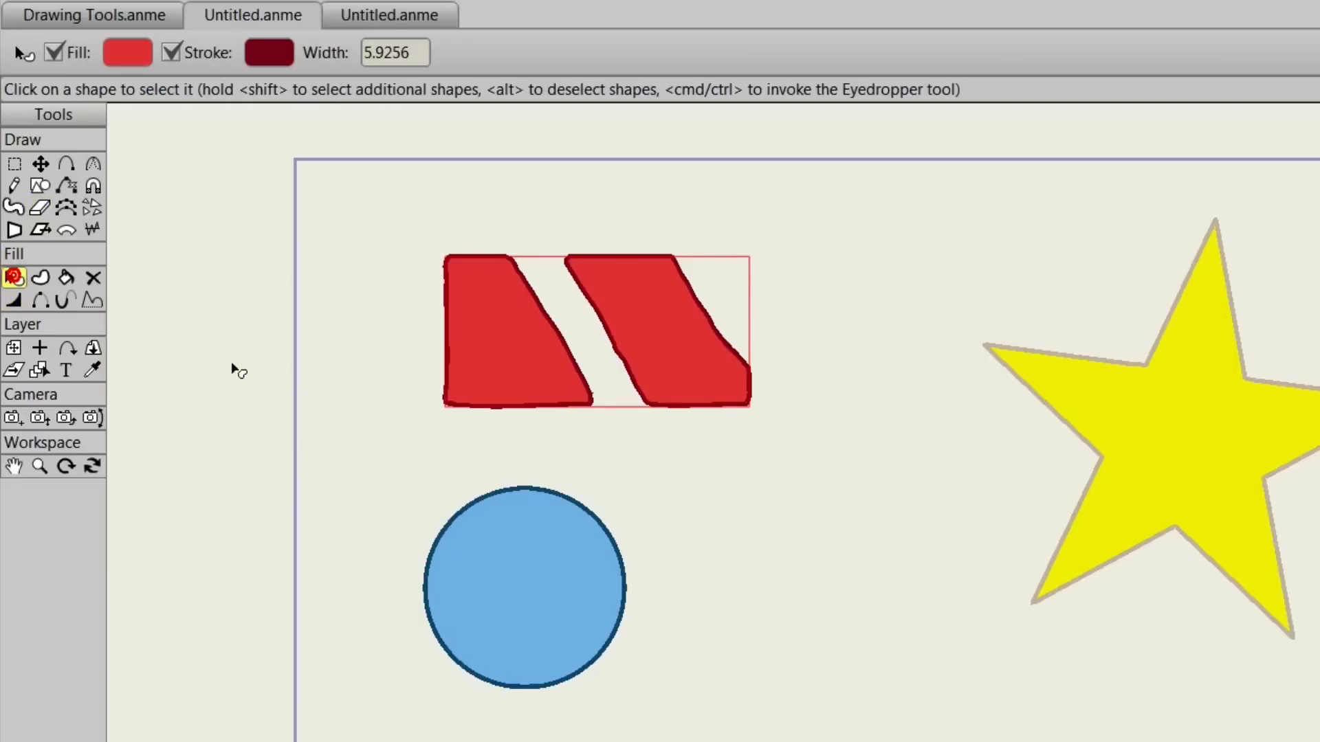
{"action": "left_click", "coordinate": [480, 561]}
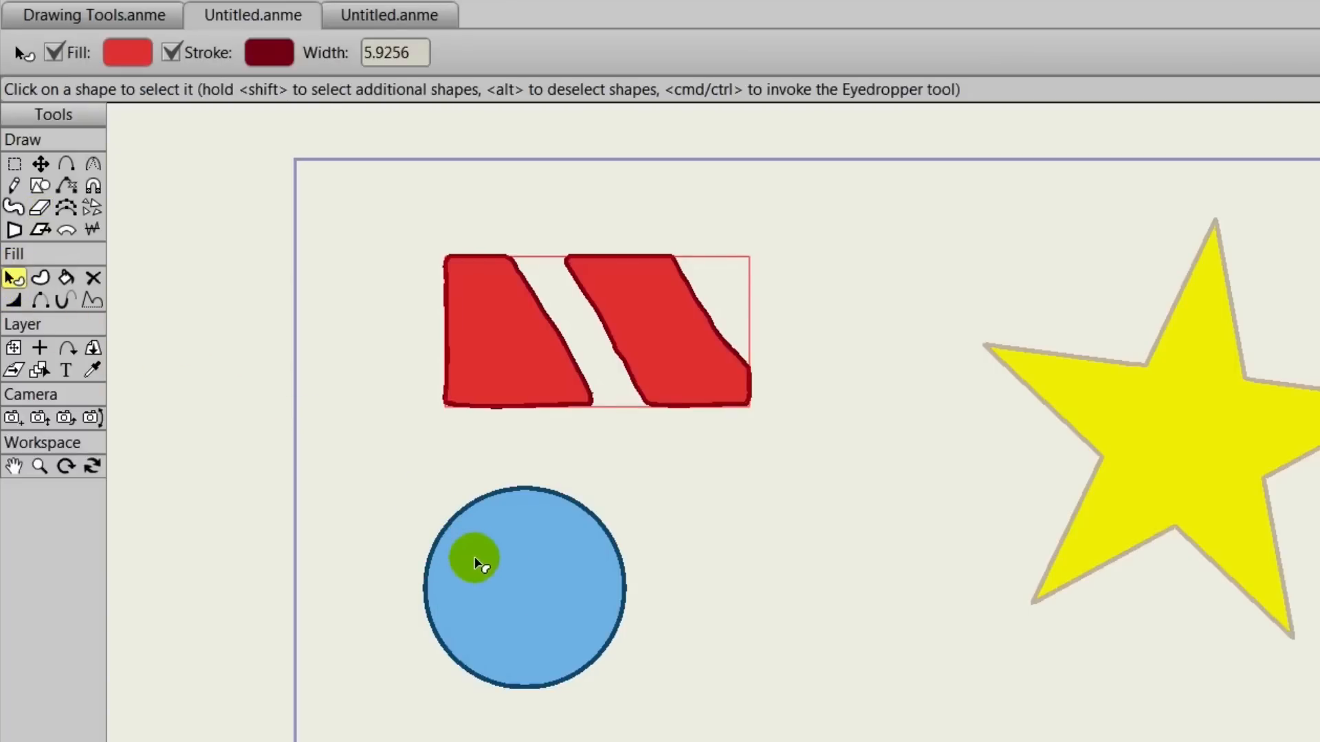
{"action": "left_click", "coordinate": [39, 208]}
{"action": "mouse_move", "coordinate": [539, 488]}
{"action": "left_mouse_down"}
{"action": "mouse_move", "coordinate": [636, 498]}
{"action": "mouse_move", "coordinate": [578, 519]}
{"action": "mouse_move", "coordinate": [551, 577]}
{"action": "mouse_move", "coordinate": [604, 637]}
{"action": "mouse_move", "coordinate": [618, 561]}
{"action": "left_mouse_up"}
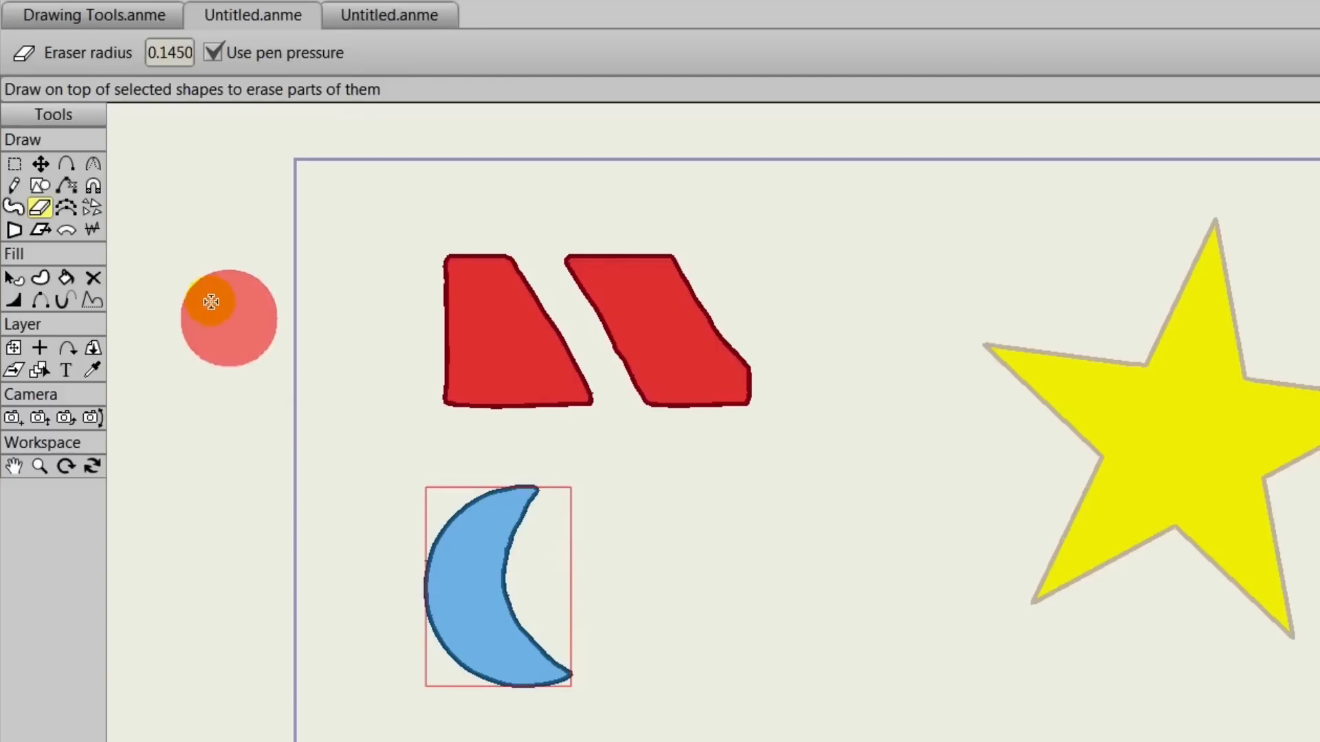
Select the yellow star, reduce the eraser radius to 0.0367 and erase a curved stroke through its upper part
{"action": "left_click", "coordinate": [39, 164]}
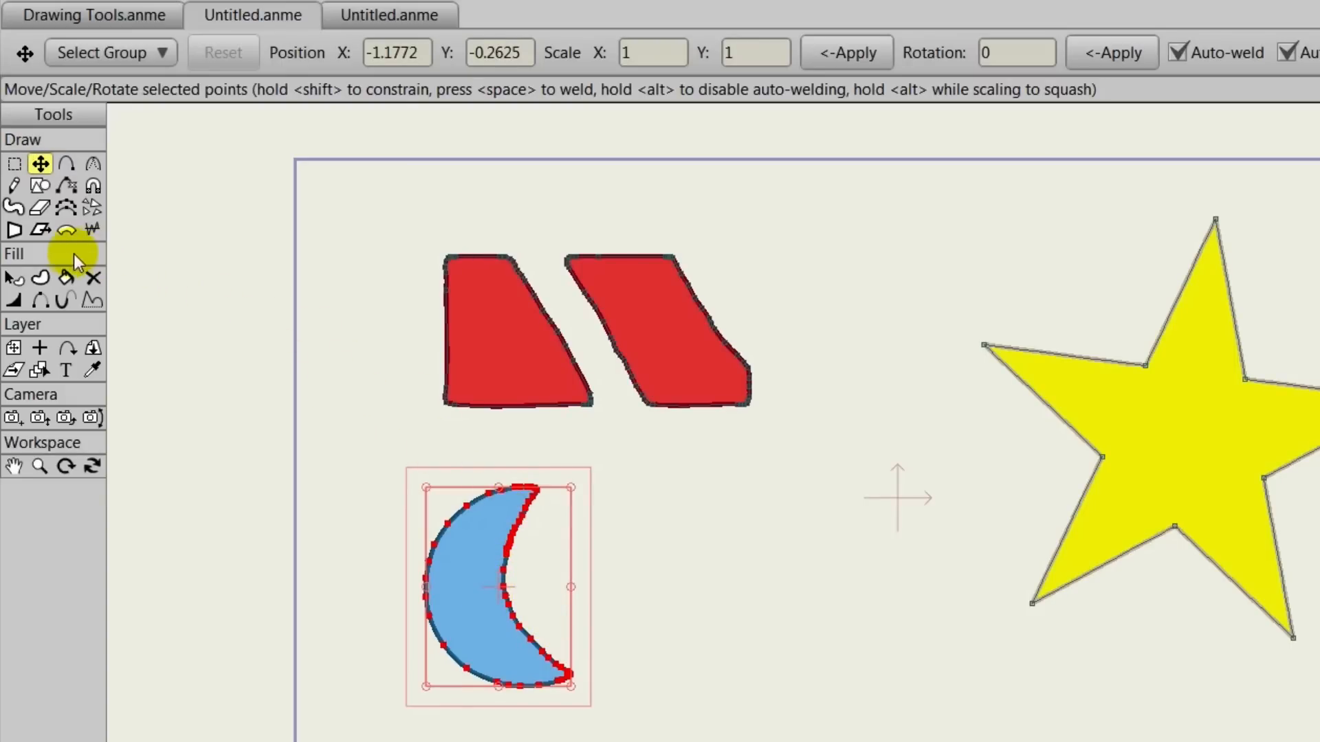
{"action": "left_click", "coordinate": [13, 278]}
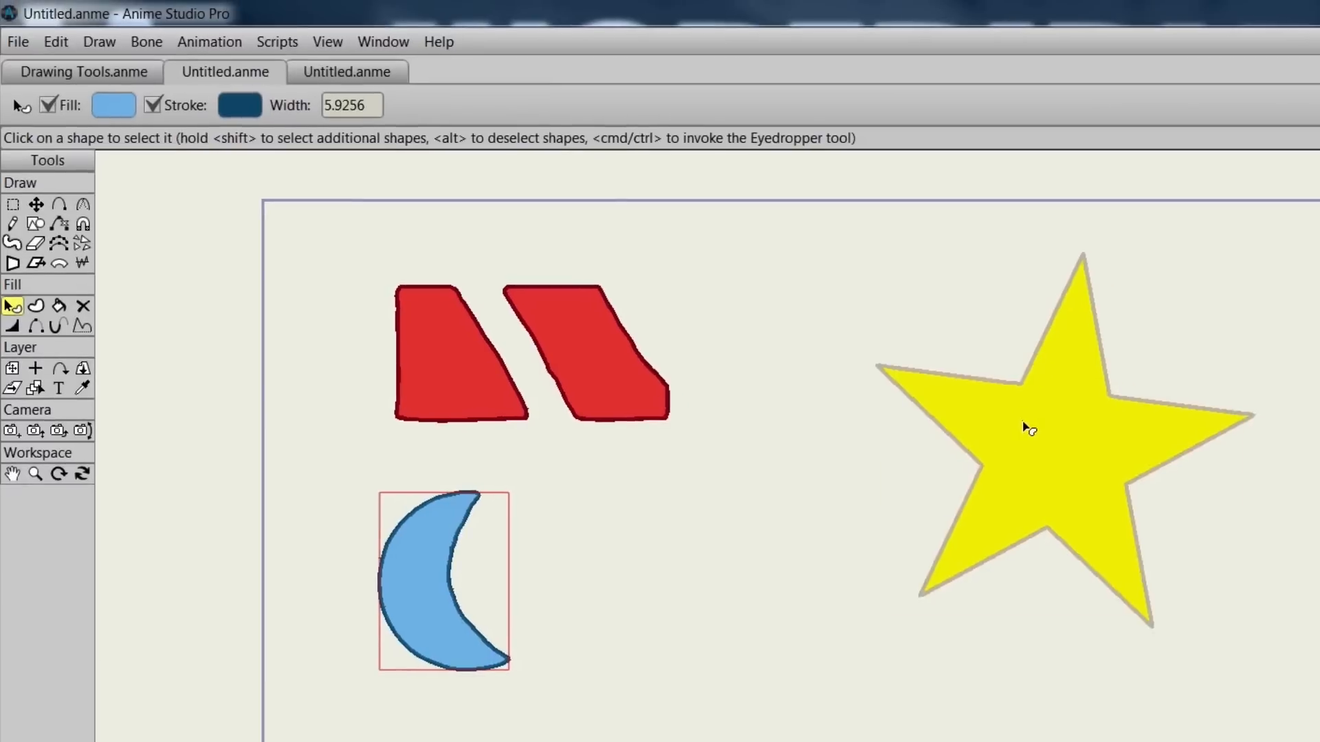
{"action": "left_click", "coordinate": [1148, 407]}
{"action": "left_click", "coordinate": [35, 243]}
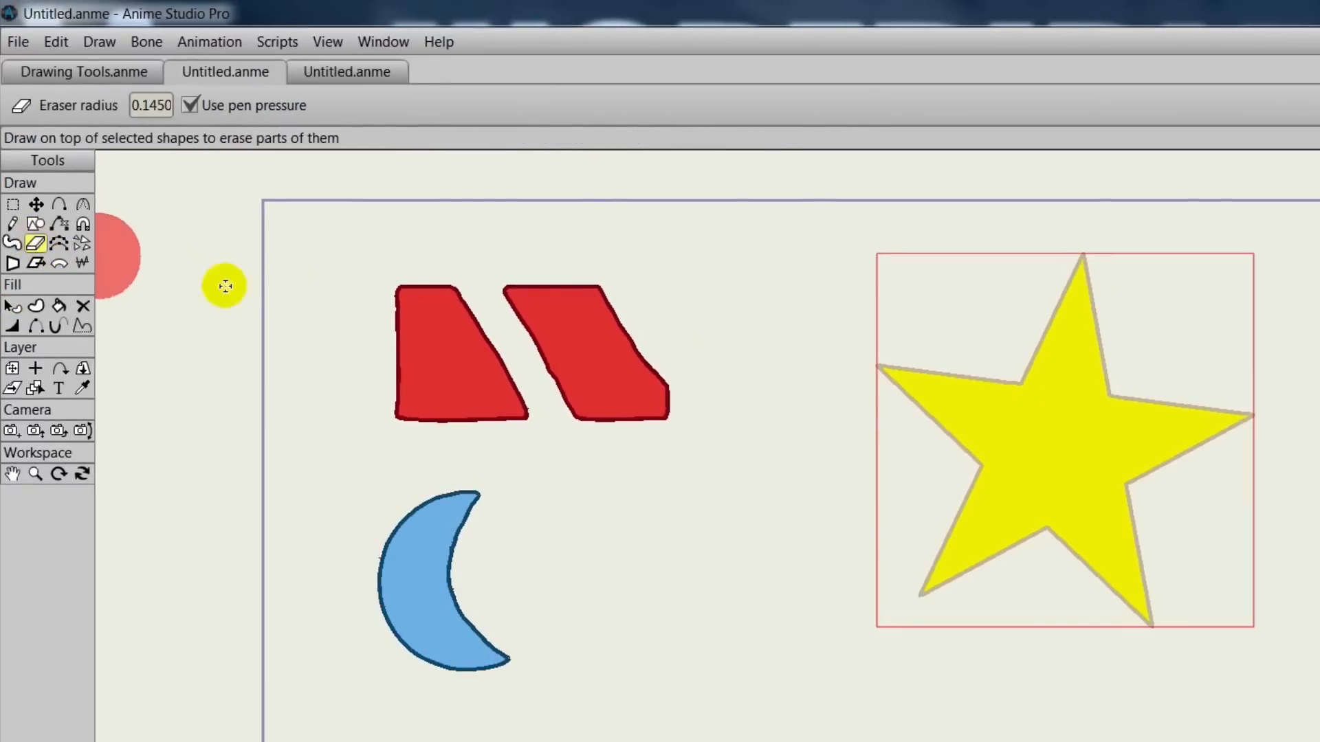
{"action": "left_click_drag", "start_coordinate": [794, 321], "coordinate": [733, 314]}
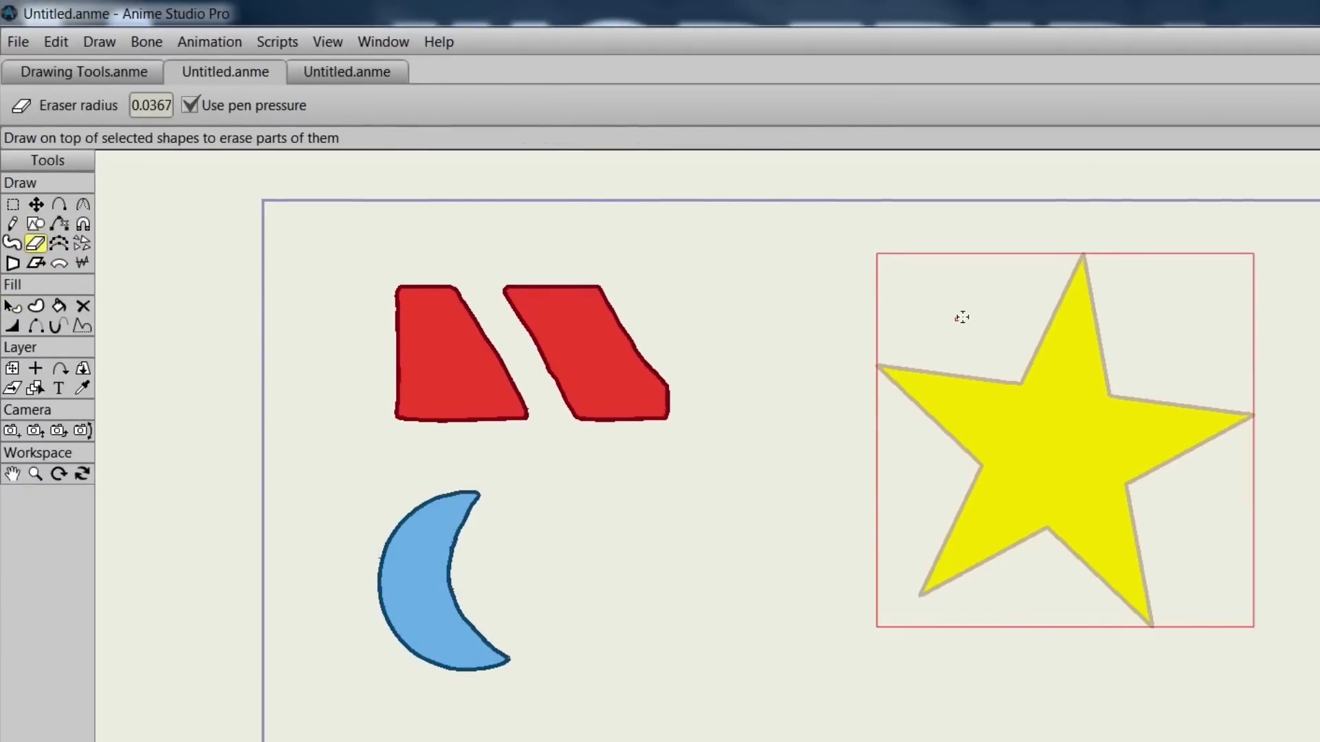
{"action": "mouse_move", "coordinate": [1024, 337]}
{"action": "left_mouse_down"}
{"action": "mouse_move", "coordinate": [1071, 365]}
{"action": "mouse_move", "coordinate": [1081, 397]}
{"action": "left_mouse_up"}
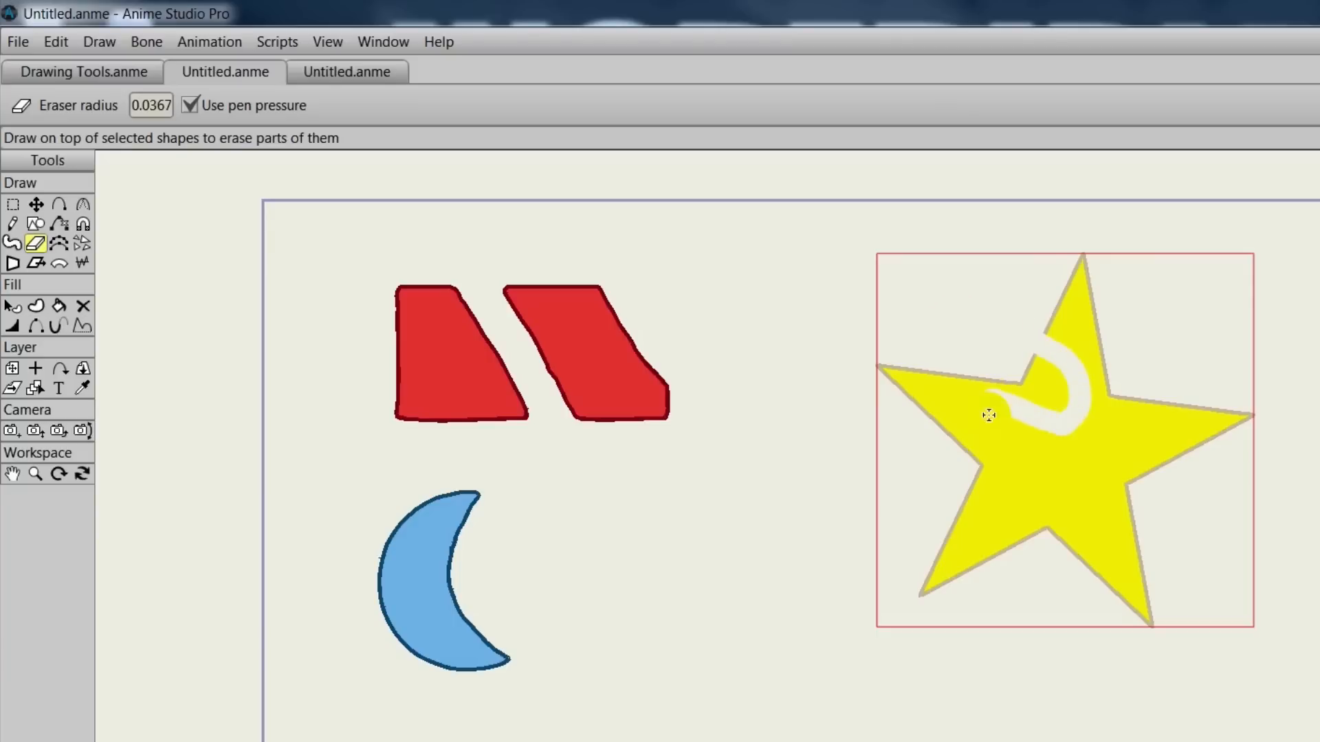
{"action": "mouse_move", "coordinate": [990, 549]}
{"action": "left_mouse_down"}
{"action": "mouse_move", "coordinate": [1029, 583]}
{"action": "mouse_move", "coordinate": [1078, 566]}
{"action": "mouse_move", "coordinate": [1117, 457]}
{"action": "mouse_move", "coordinate": [1178, 444]}
{"action": "mouse_move", "coordinate": [1189, 480]}
{"action": "mouse_move", "coordinate": [1212, 441]}
{"action": "mouse_move", "coordinate": [1196, 356]}
{"action": "mouse_move", "coordinate": [1110, 303]}
{"action": "mouse_move", "coordinate": [977, 304]}
{"action": "mouse_move", "coordinate": [870, 479]}
{"action": "mouse_move", "coordinate": [969, 575]}
{"action": "mouse_move", "coordinate": [1000, 629]}
{"action": "left_mouse_up"}
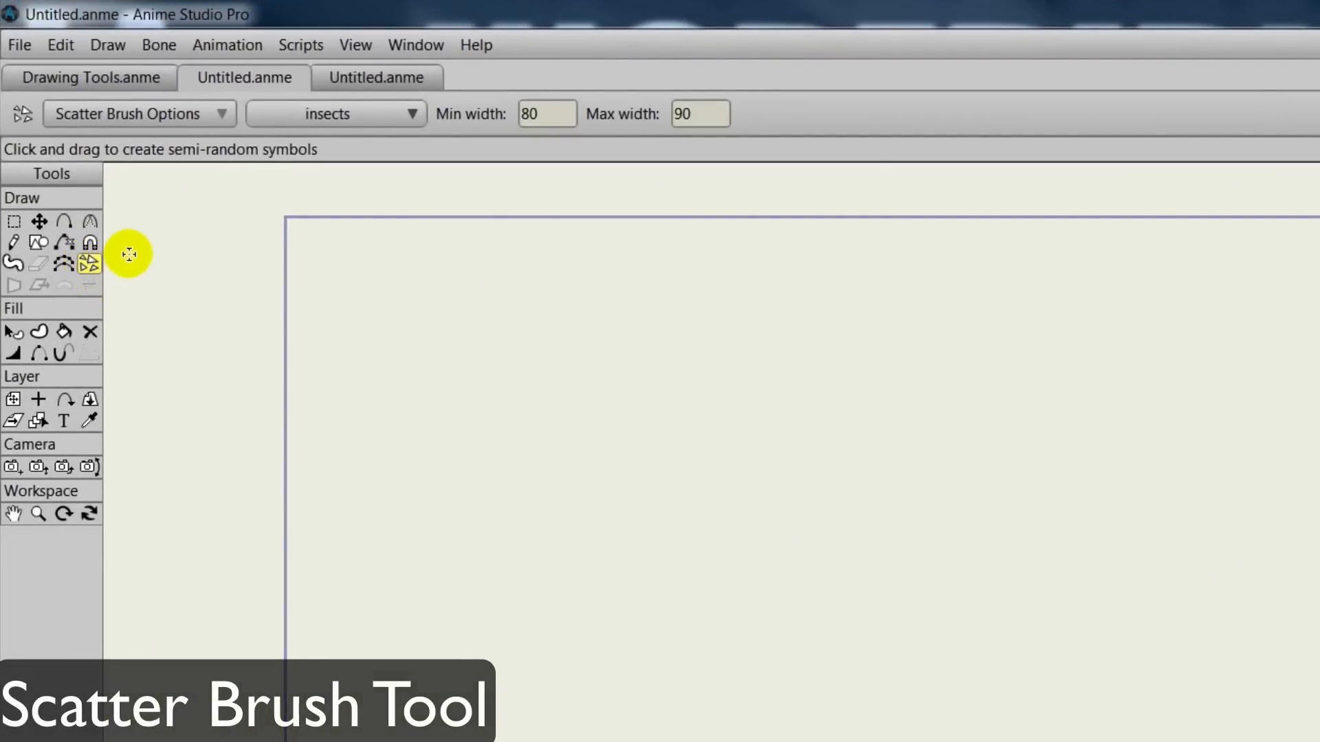
Scatter insects symbols across the canvas in winding strokes with the Scatter Brush at widths 80 to 90
{"action": "left_click", "coordinate": [400, 110]}
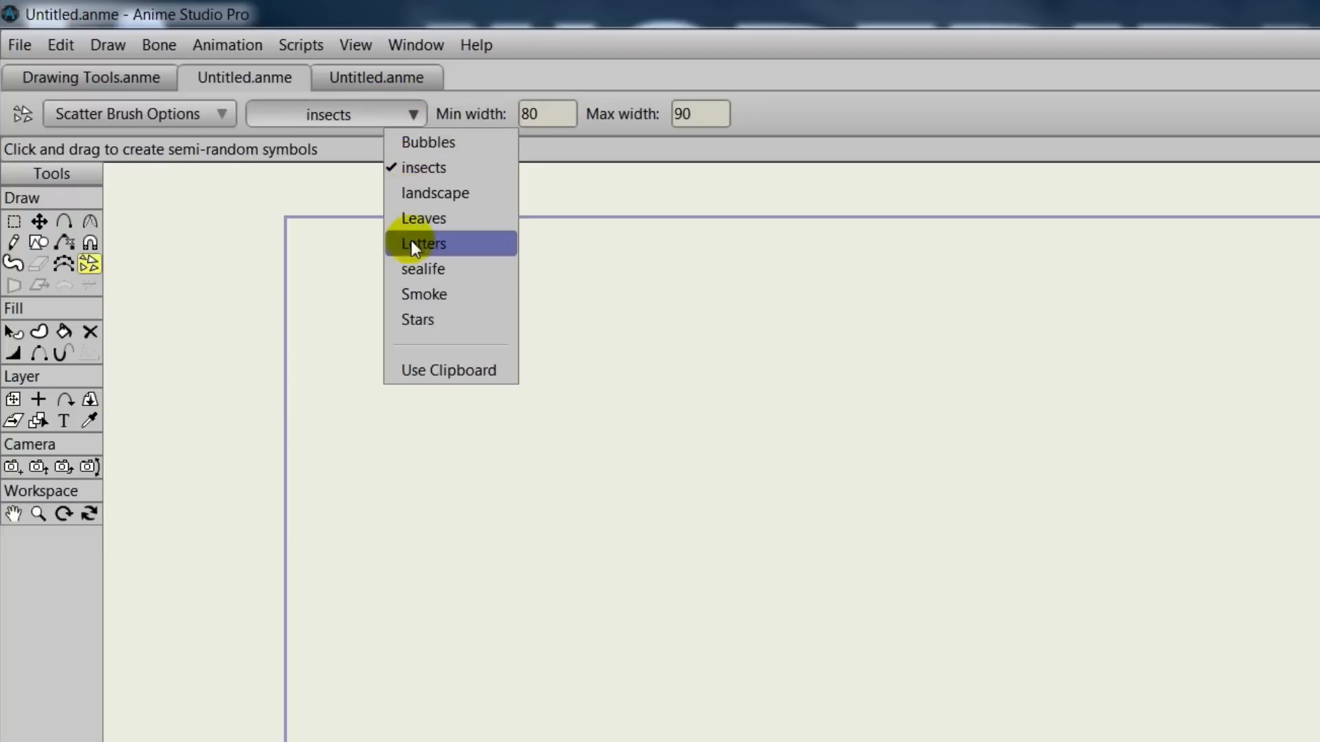
{"action": "left_click", "coordinate": [415, 167]}
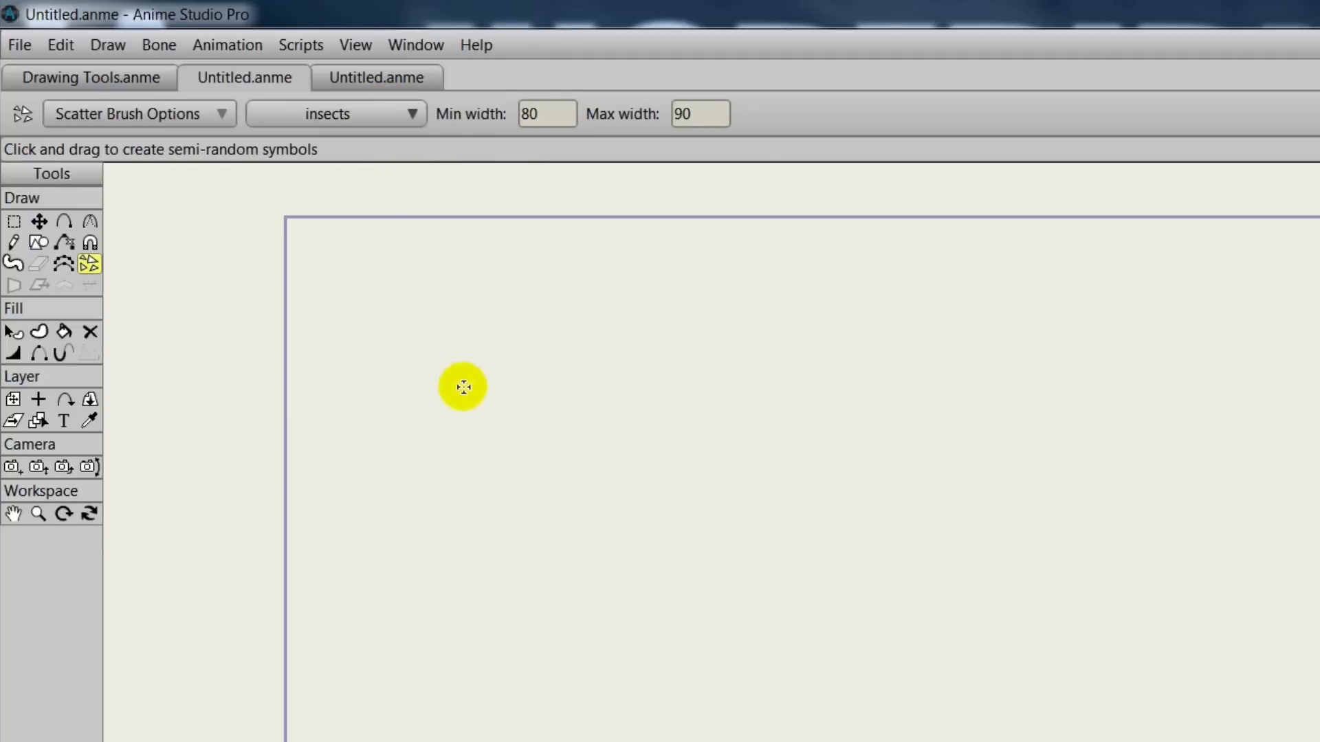
{"action": "mouse_move", "coordinate": [493, 395]}
{"action": "left_mouse_down"}
{"action": "mouse_move", "coordinate": [572, 412]}
{"action": "mouse_move", "coordinate": [525, 545]}
{"action": "mouse_move", "coordinate": [555, 570]}
{"action": "mouse_move", "coordinate": [628, 565]}
{"action": "mouse_move", "coordinate": [734, 457]}
{"action": "mouse_move", "coordinate": [778, 447]}
{"action": "left_mouse_up"}
{"action": "mouse_move", "coordinate": [758, 584]}
{"action": "left_mouse_down"}
{"action": "mouse_move", "coordinate": [851, 634]}
{"action": "mouse_move", "coordinate": [956, 548]}
{"action": "mouse_move", "coordinate": [987, 484]}
{"action": "mouse_move", "coordinate": [1056, 443]}
{"action": "mouse_move", "coordinate": [1211, 472]}
{"action": "mouse_move", "coordinate": [1173, 552]}
{"action": "mouse_move", "coordinate": [1050, 639]}
{"action": "mouse_move", "coordinate": [1089, 713]}
{"action": "mouse_move", "coordinate": [1224, 703]}
{"action": "mouse_move", "coordinate": [1271, 343]}
{"action": "mouse_move", "coordinate": [1040, 320]}
{"action": "mouse_move", "coordinate": [955, 359]}
{"action": "mouse_move", "coordinate": [815, 373]}
{"action": "mouse_move", "coordinate": [642, 313]}
{"action": "mouse_move", "coordinate": [479, 301]}
{"action": "left_mouse_up"}
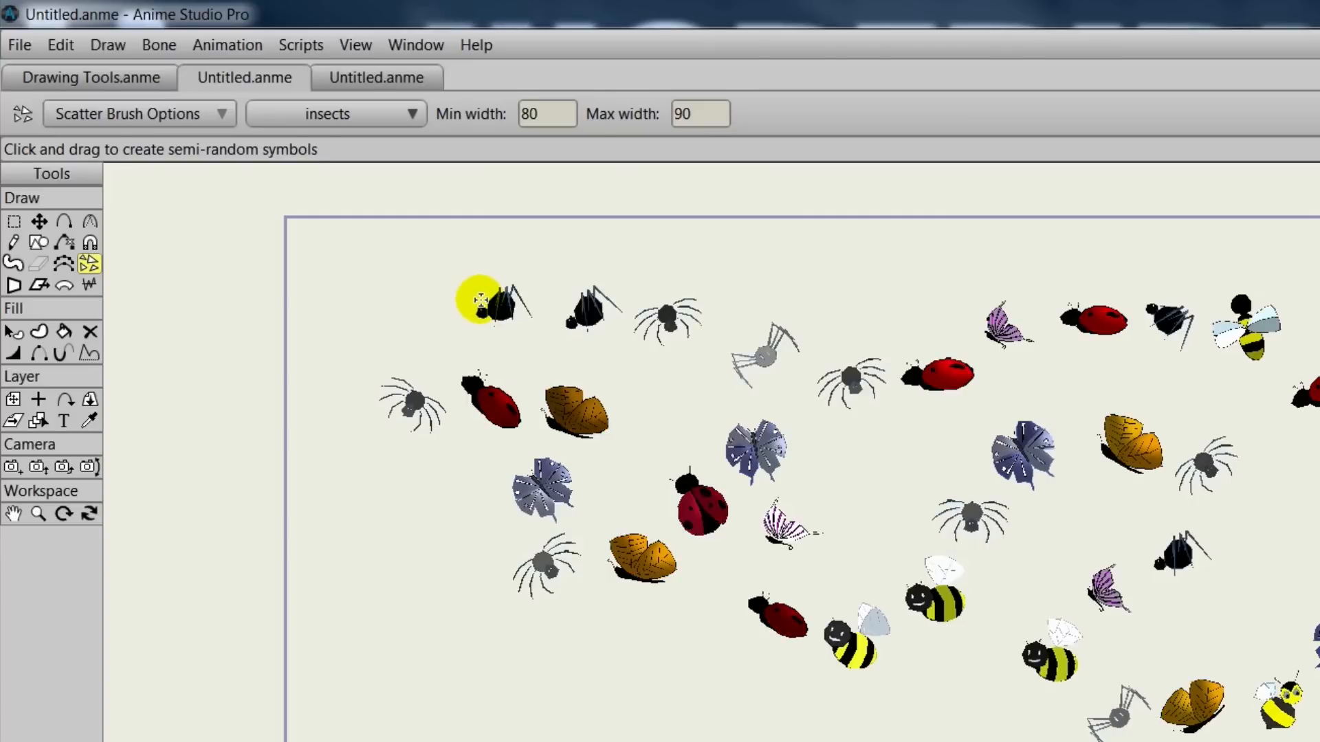
Scatter Bubbles symbols around the insects along the canvas's lower-left area, and delete everything on the canvas
{"action": "left_click", "coordinate": [411, 113]}
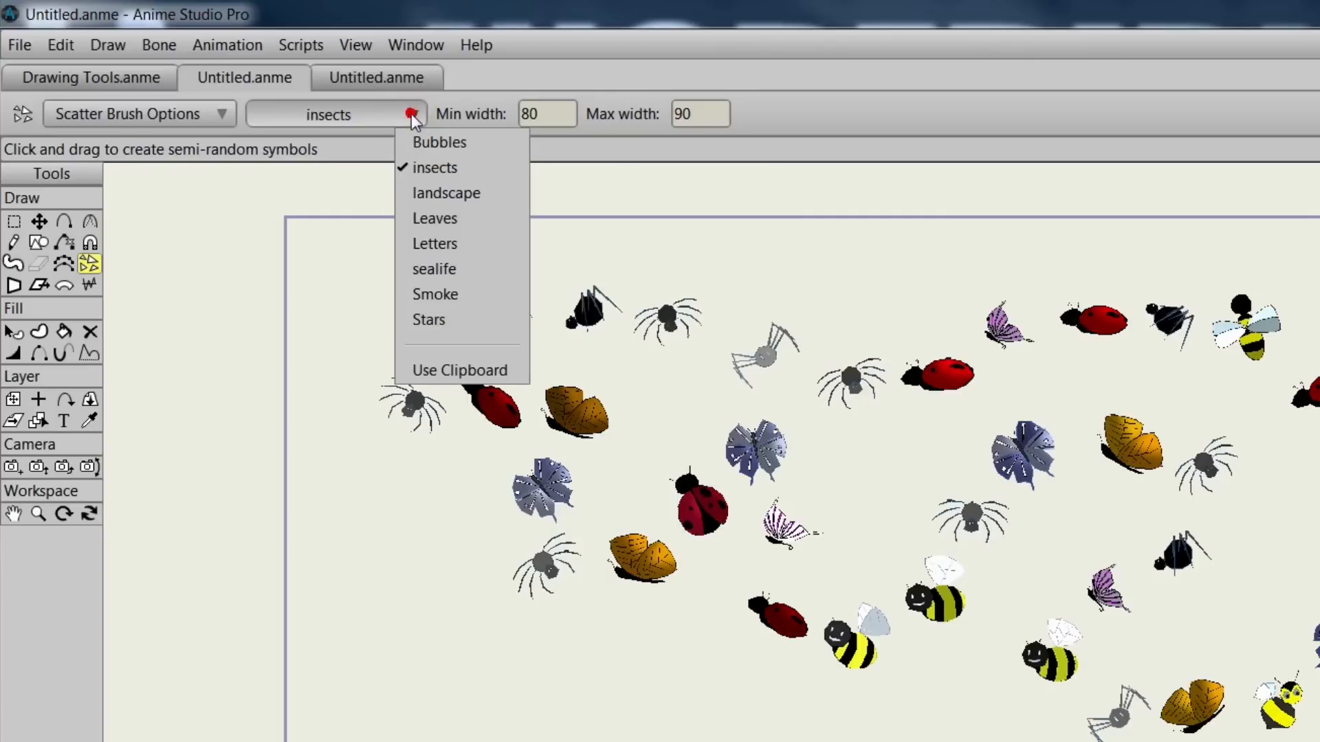
{"action": "left_click", "coordinate": [431, 143]}
{"action": "mouse_move", "coordinate": [388, 550]}
{"action": "left_mouse_down"}
{"action": "mouse_move", "coordinate": [459, 697]}
{"action": "mouse_move", "coordinate": [683, 674]}
{"action": "mouse_move", "coordinate": [689, 741]}
{"action": "mouse_move", "coordinate": [860, 741]}
{"action": "mouse_move", "coordinate": [535, 739]}
{"action": "left_mouse_up"}
{"action": "mouse_move", "coordinate": [535, 562]}
{"action": "left_mouse_down"}
{"action": "mouse_move", "coordinate": [329, 545]}
{"action": "mouse_move", "coordinate": [318, 304]}
{"action": "mouse_move", "coordinate": [334, 164]}
{"action": "left_mouse_up"}
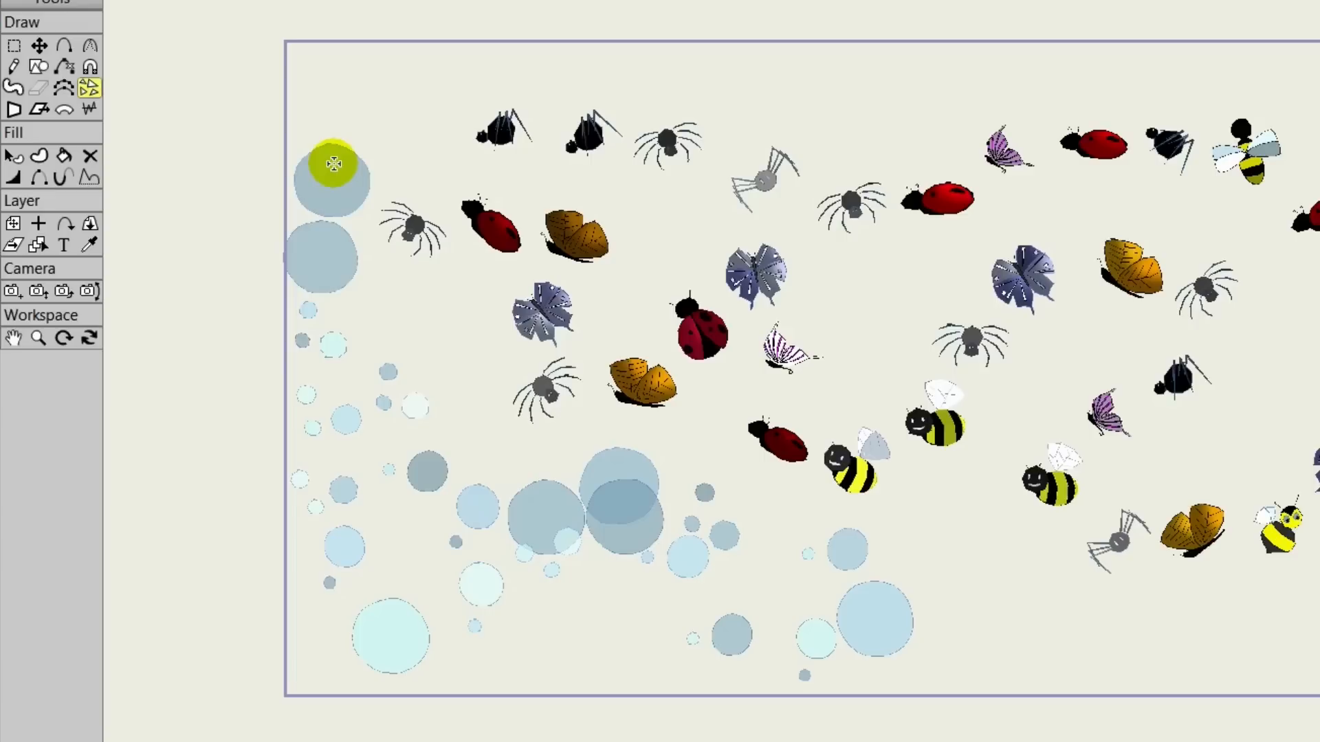
{"action": "key", "text": "ctrl+a"}
{"action": "key", "text": "Delete"}
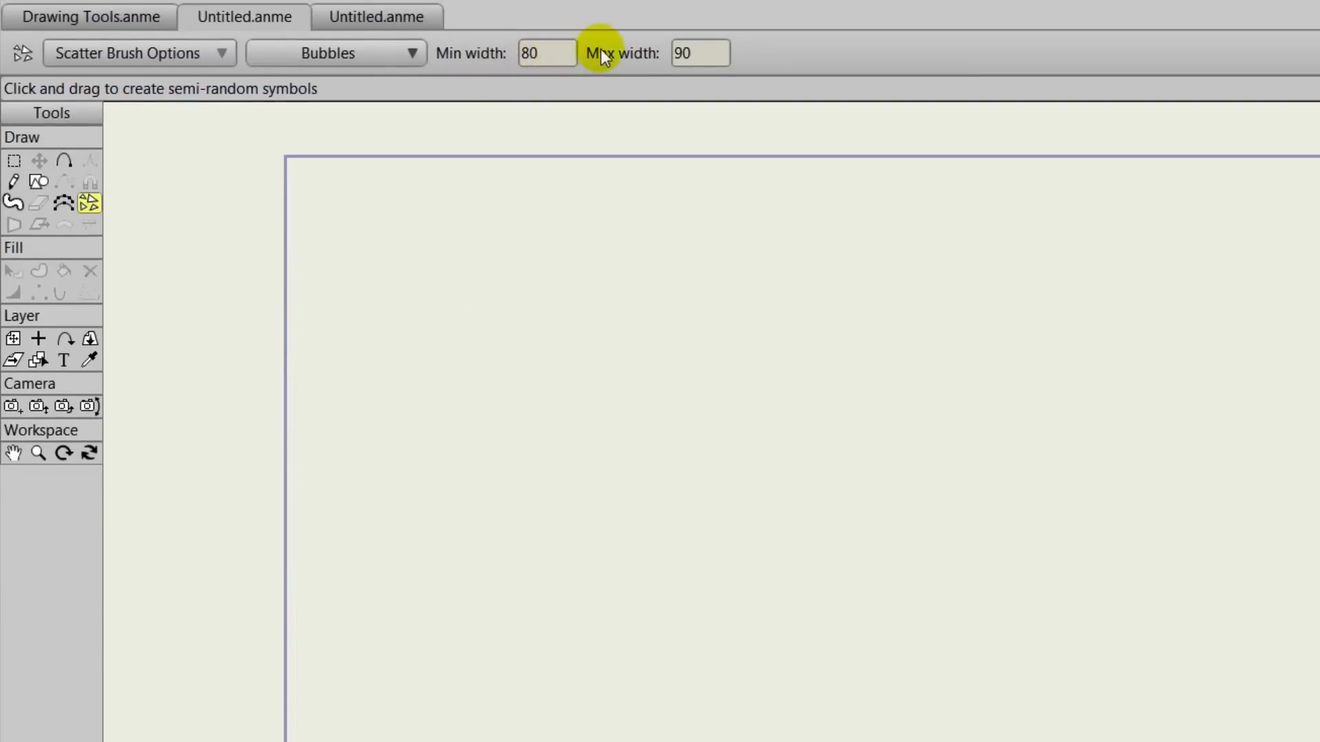
Set the Scatter Brush's minimum width to 20 and maximum width to 30
{"action": "left_click", "coordinate": [547, 60]}
{"action": "scroll", "coordinate": [550, 67], "scroll_direction": "down", "scroll_amount": 1}
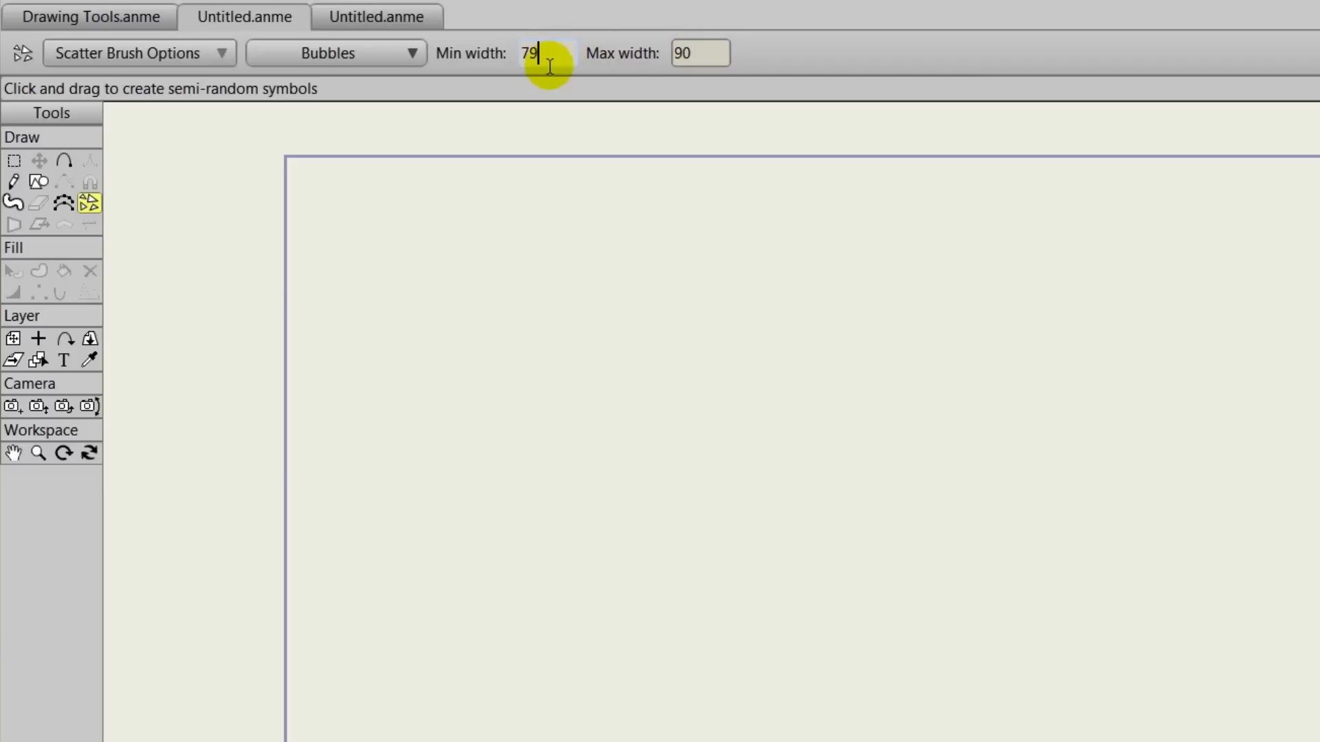
{"action": "left_click_drag", "start_coordinate": [548, 51], "coordinate": [471, 55]}
{"action": "type", "text": "20"}
{"action": "left_click", "coordinate": [708, 51]}
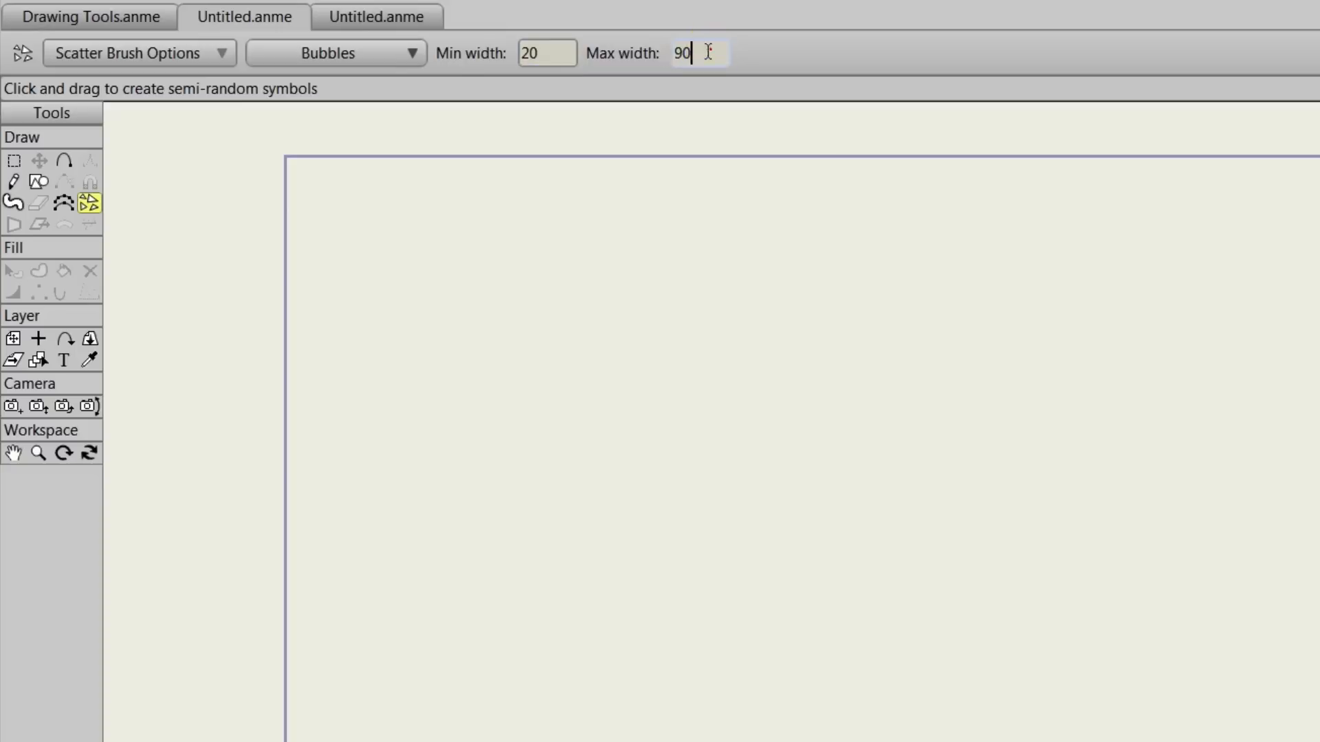
{"action": "double_click", "coordinate": [708, 52]}
{"action": "type", "text": "30"}
Scatter small insects symbols in a winding stroke across the upper canvas and view the Scatter Brush Options
{"action": "left_click", "coordinate": [386, 56]}
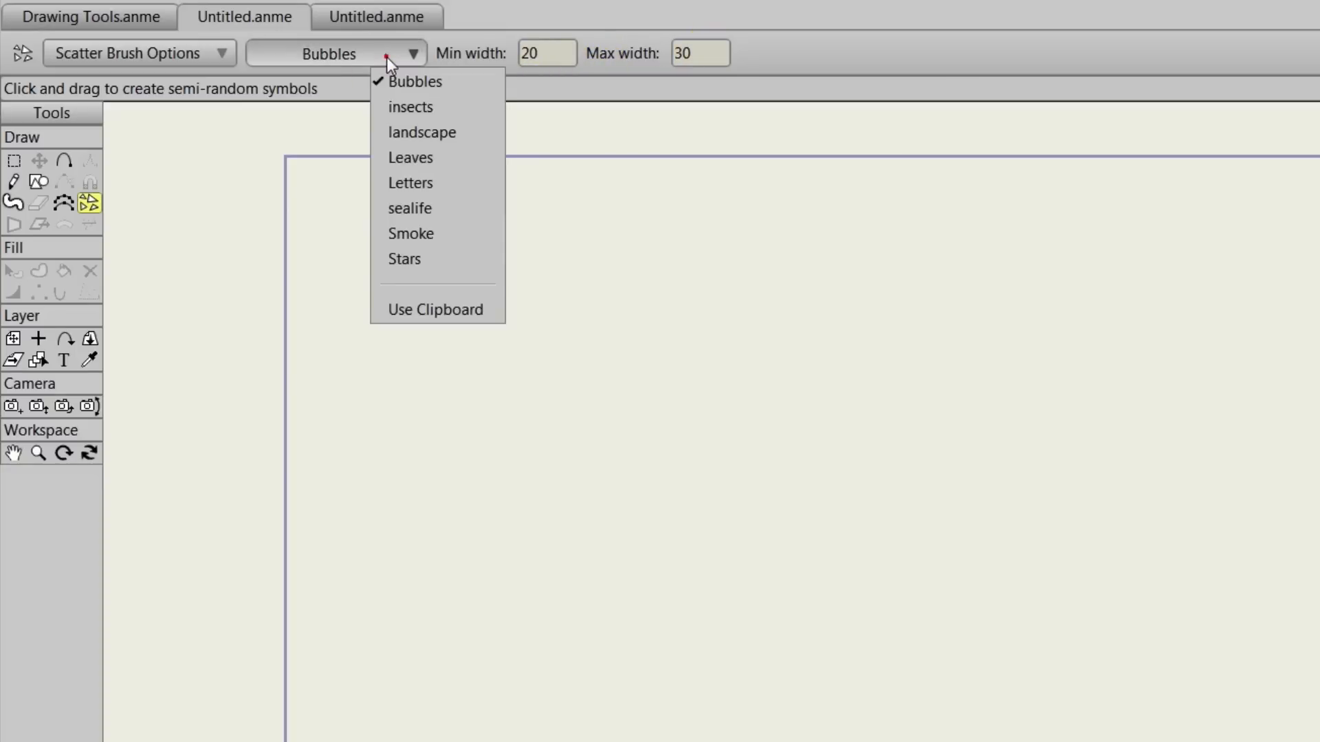
{"action": "left_click", "coordinate": [415, 106]}
{"action": "mouse_move", "coordinate": [501, 303]}
{"action": "left_mouse_down"}
{"action": "mouse_move", "coordinate": [524, 317]}
{"action": "mouse_move", "coordinate": [491, 377]}
{"action": "mouse_move", "coordinate": [607, 319]}
{"action": "mouse_move", "coordinate": [599, 367]}
{"action": "mouse_move", "coordinate": [553, 436]}
{"action": "mouse_move", "coordinate": [755, 396]}
{"action": "mouse_move", "coordinate": [726, 473]}
{"action": "mouse_move", "coordinate": [829, 462]}
{"action": "mouse_move", "coordinate": [847, 398]}
{"action": "mouse_move", "coordinate": [734, 309]}
{"action": "left_mouse_up"}
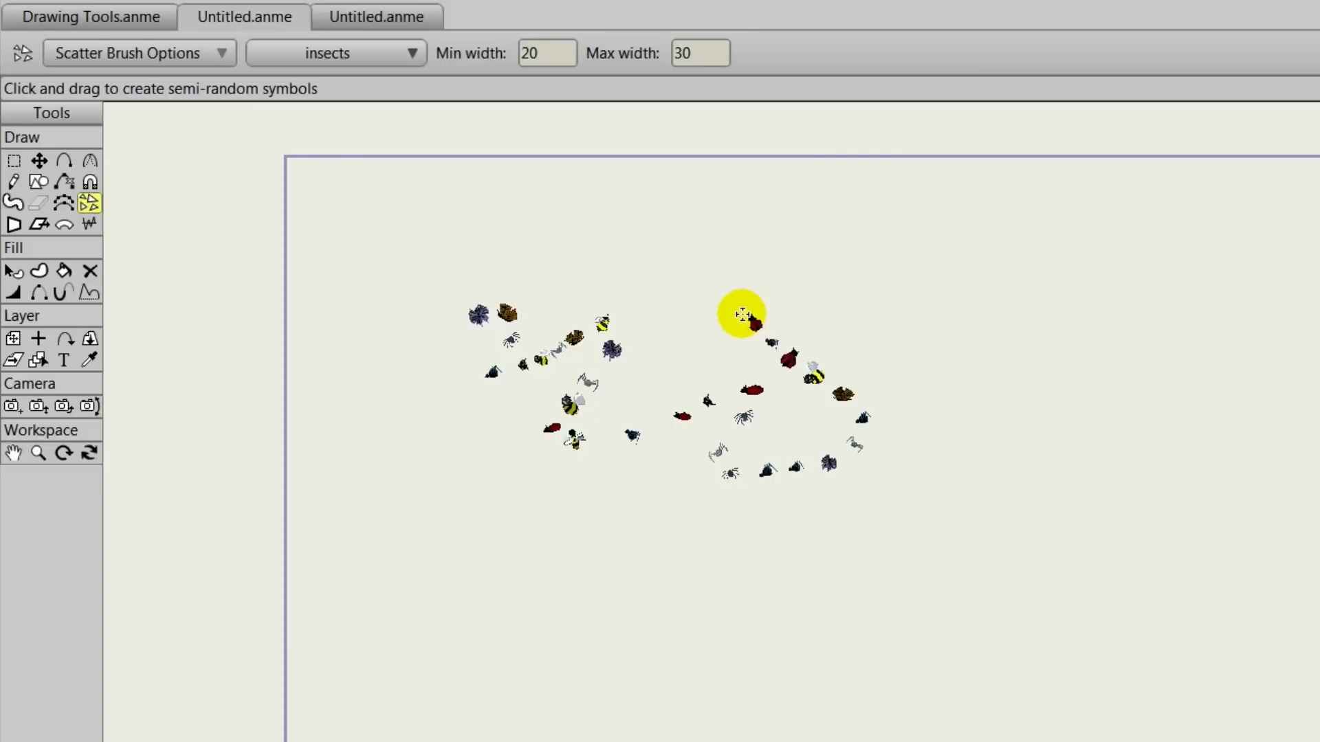
{"action": "left_click", "coordinate": [217, 53]}
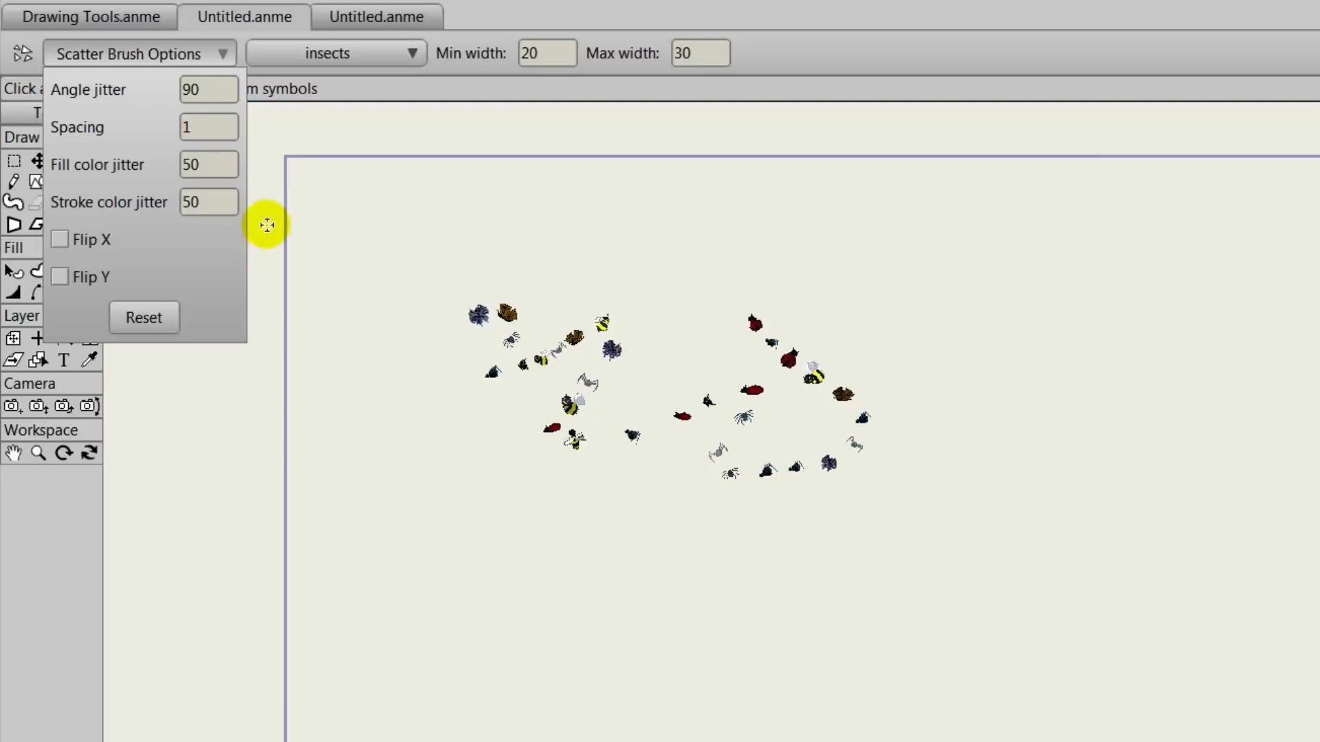
{"action": "left_click", "coordinate": [526, 94]}
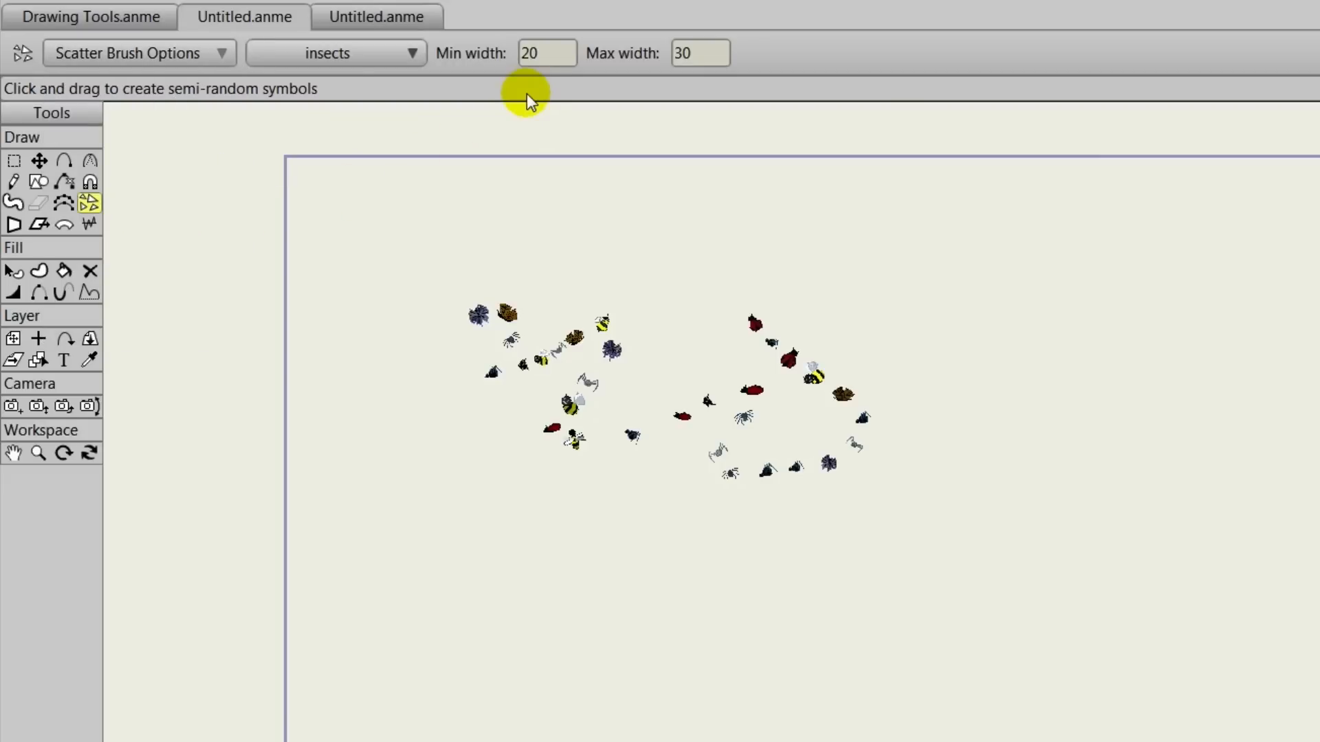
Switch to the moon scene document and set the default fill colour for new shapes to white (FFFFFF) for Draw Shape
{"action": "left_click", "coordinate": [373, 15]}
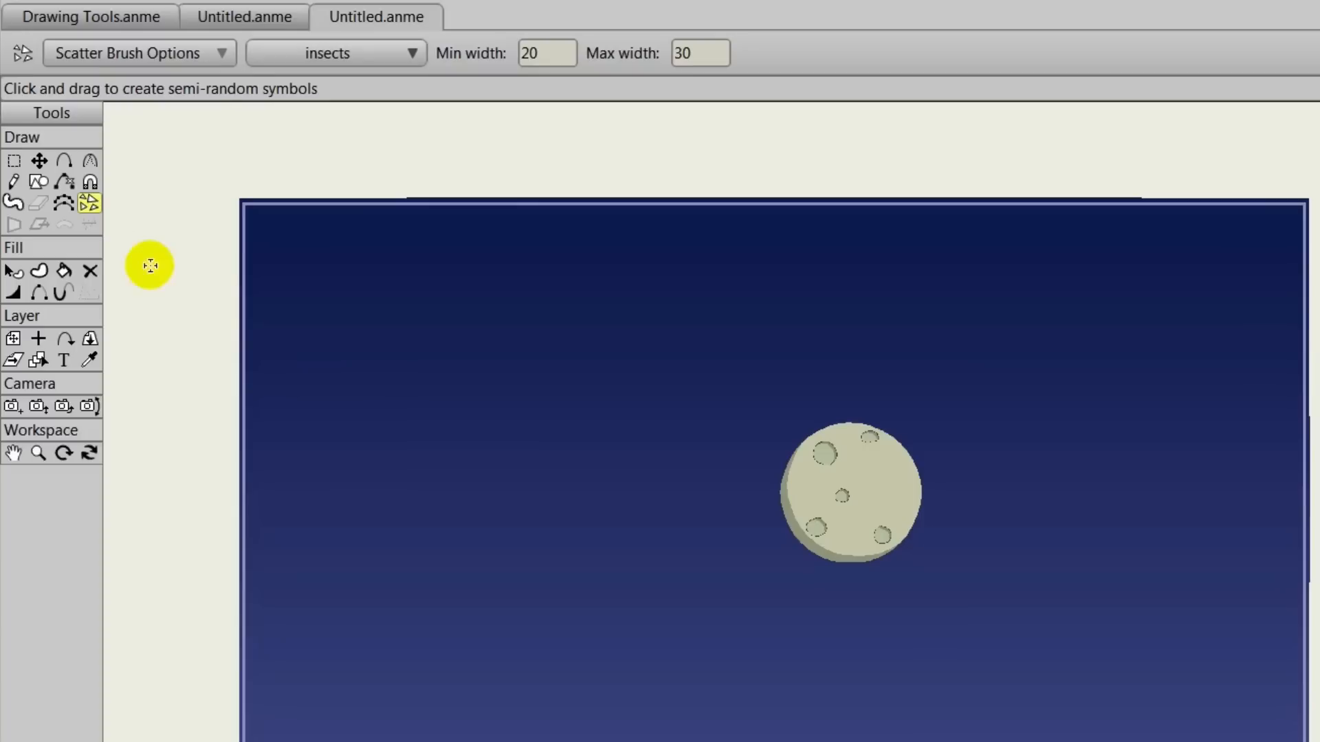
{"action": "left_click", "coordinate": [38, 182]}
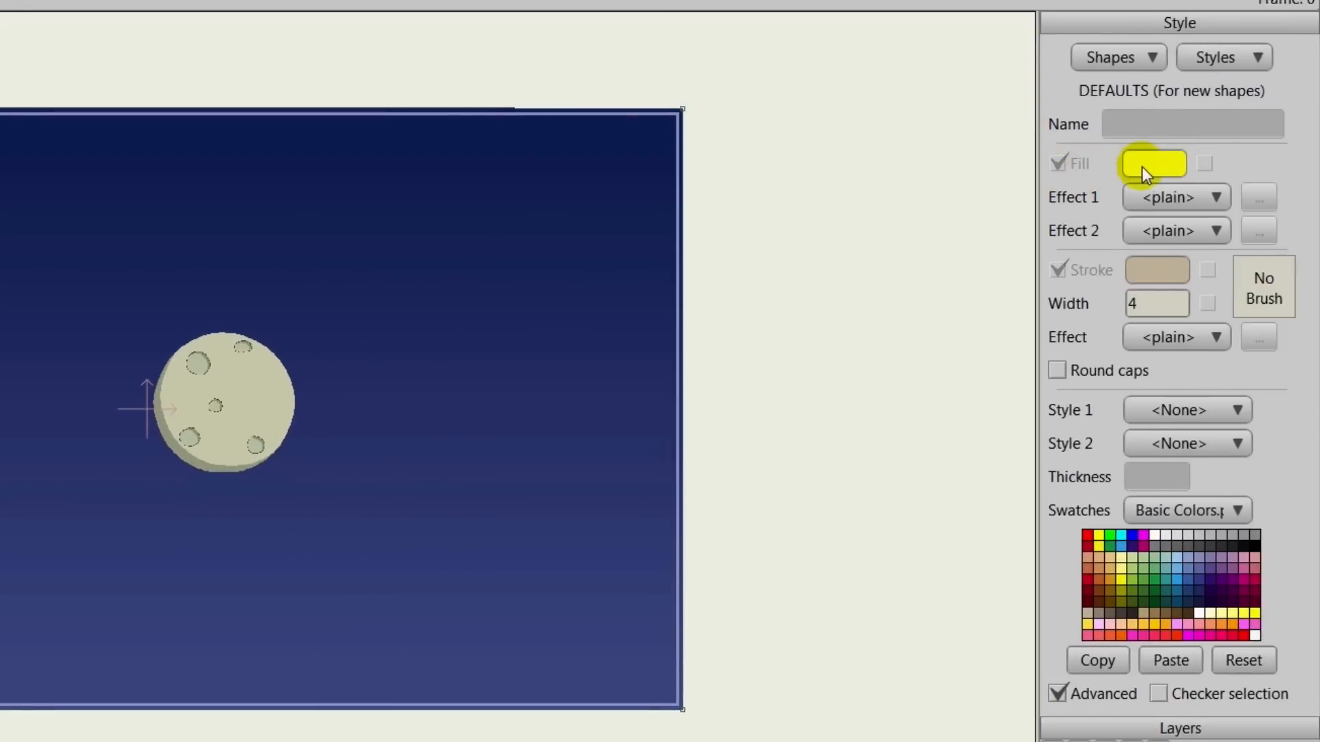
{"action": "left_click", "coordinate": [1151, 166]}
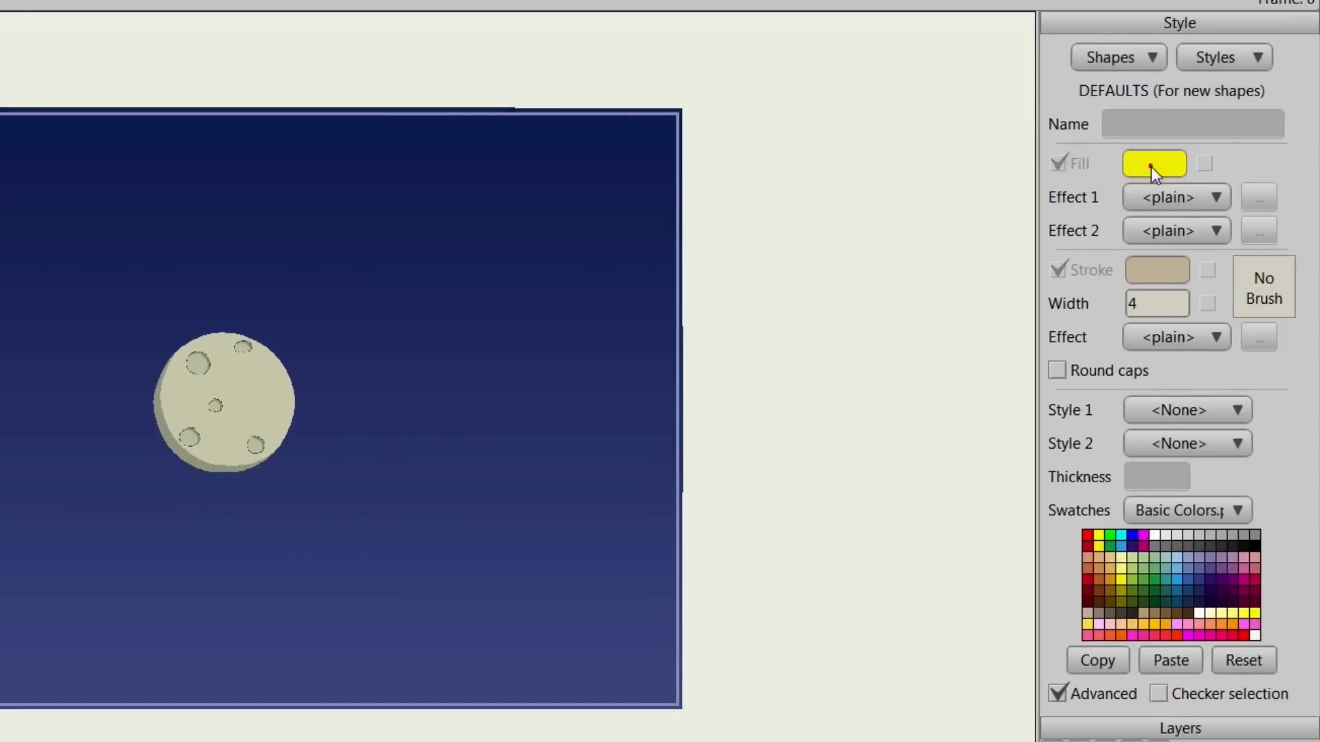
{"action": "left_click_drag", "start_coordinate": [894, 250], "coordinate": [653, 90]}
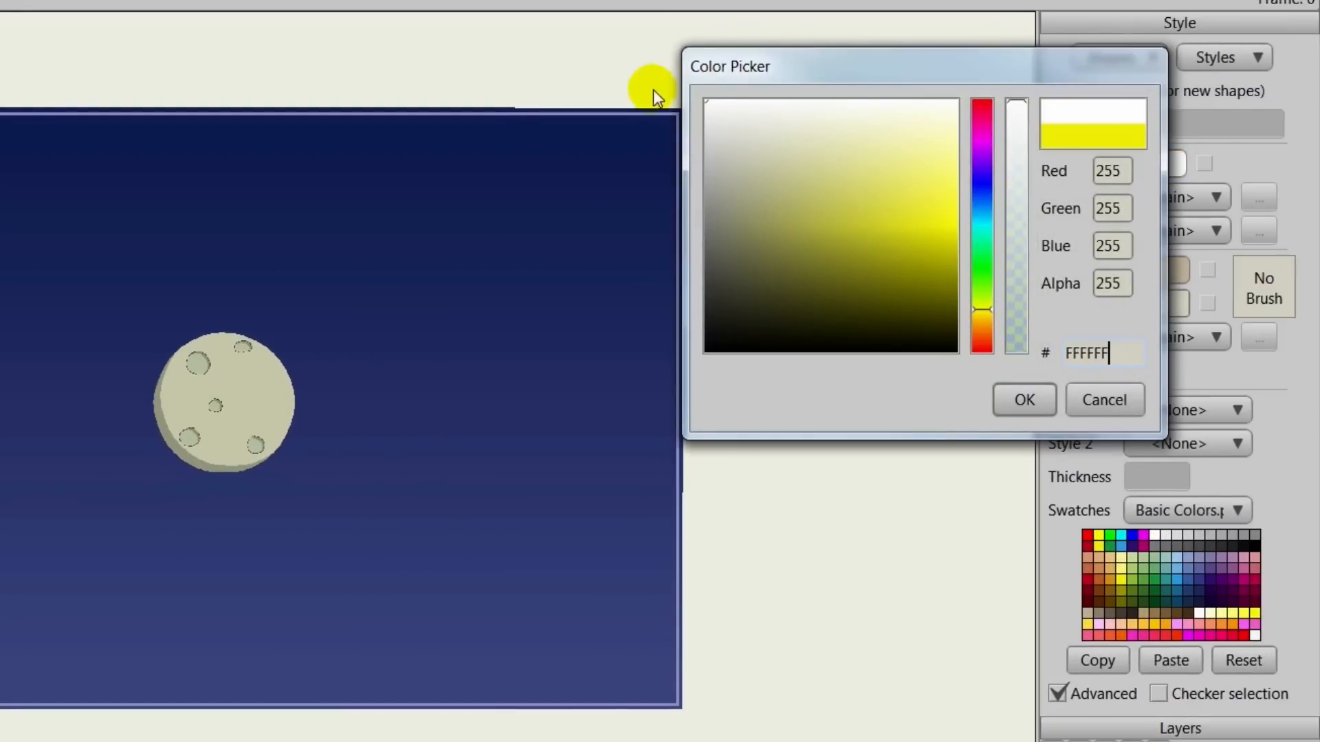
{"action": "left_click", "coordinate": [1026, 401]}
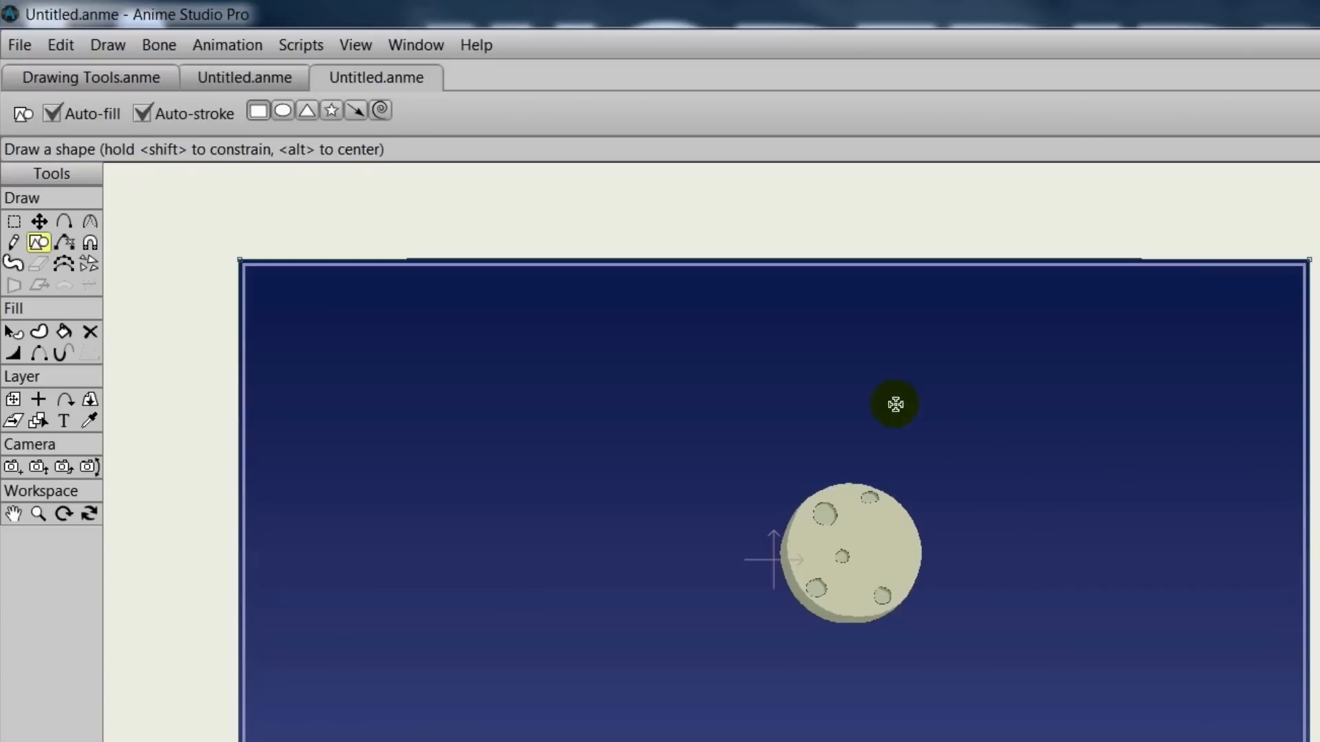
Draw a tiny white circle without a stroke in the sky to the upper left of the moon
{"action": "left_click", "coordinate": [283, 110]}
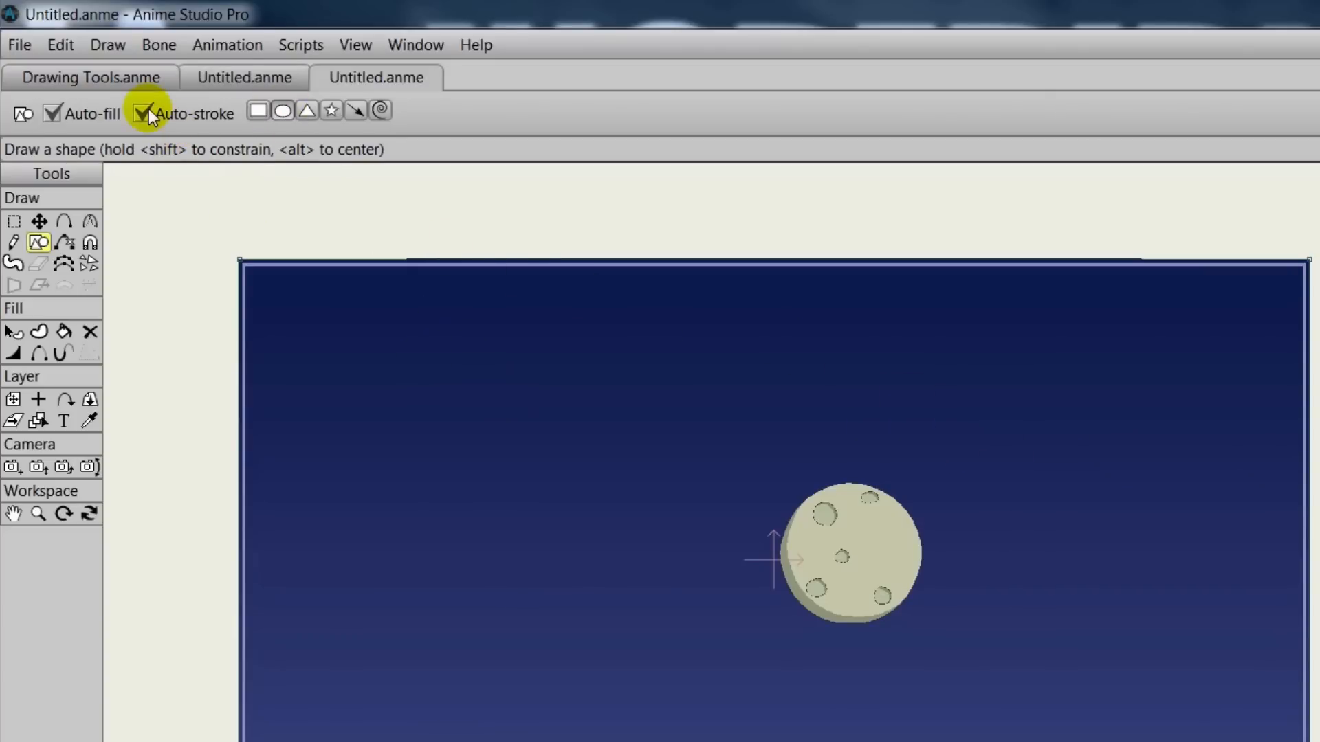
{"action": "scroll", "coordinate": [593, 474], "scroll_direction": "up", "scroll_amount": 6}
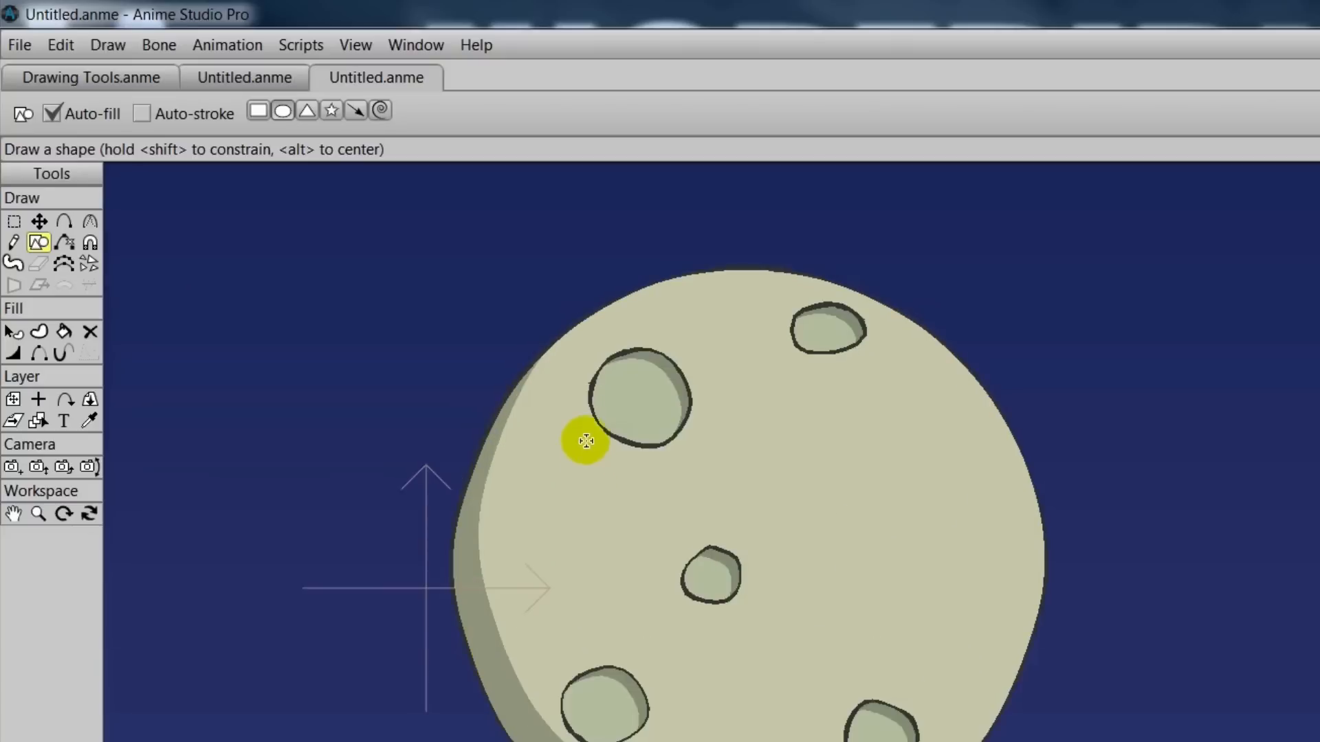
{"action": "left_click_drag", "start_coordinate": [592, 450], "coordinate": [960, 655]}
{"action": "left_click", "coordinate": [691, 479]}
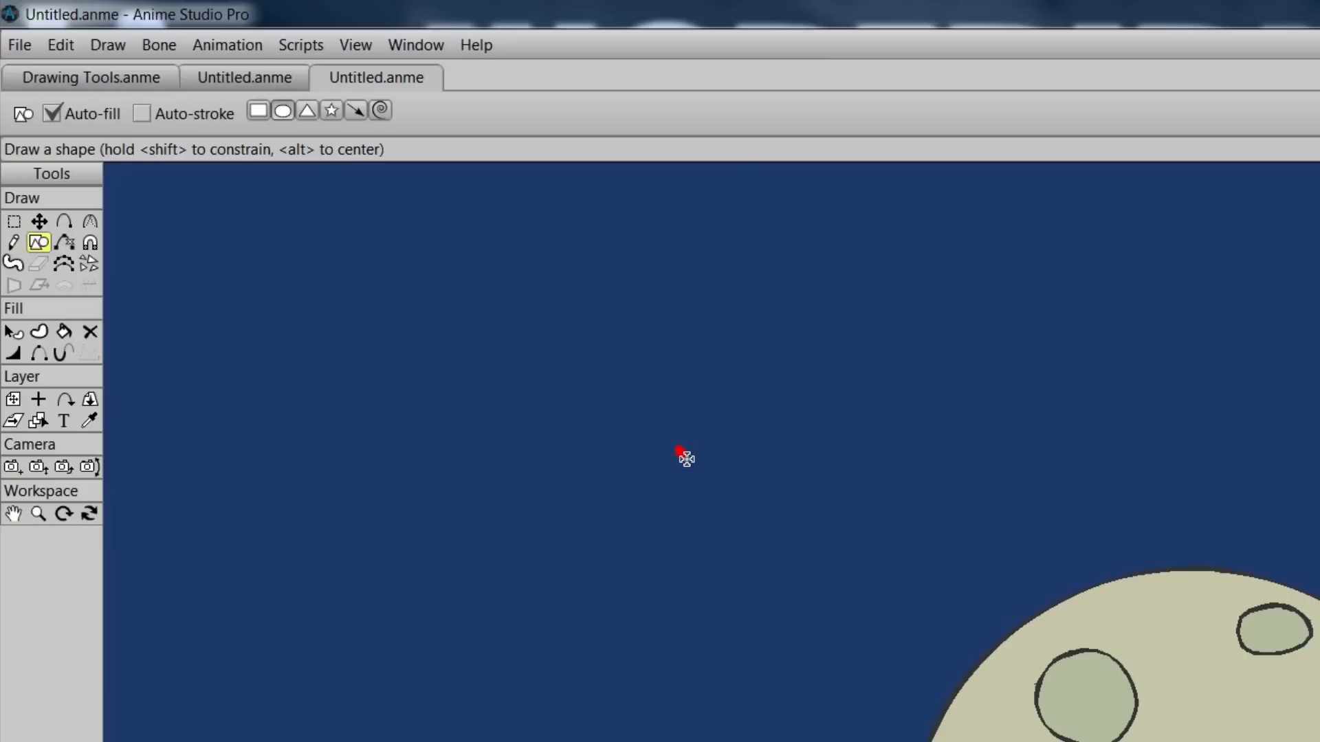
{"action": "left_click_drag", "start_coordinate": [680, 452], "coordinate": [707, 492]}
{"action": "scroll", "coordinate": [706, 491], "scroll_direction": "down", "scroll_amount": 3}
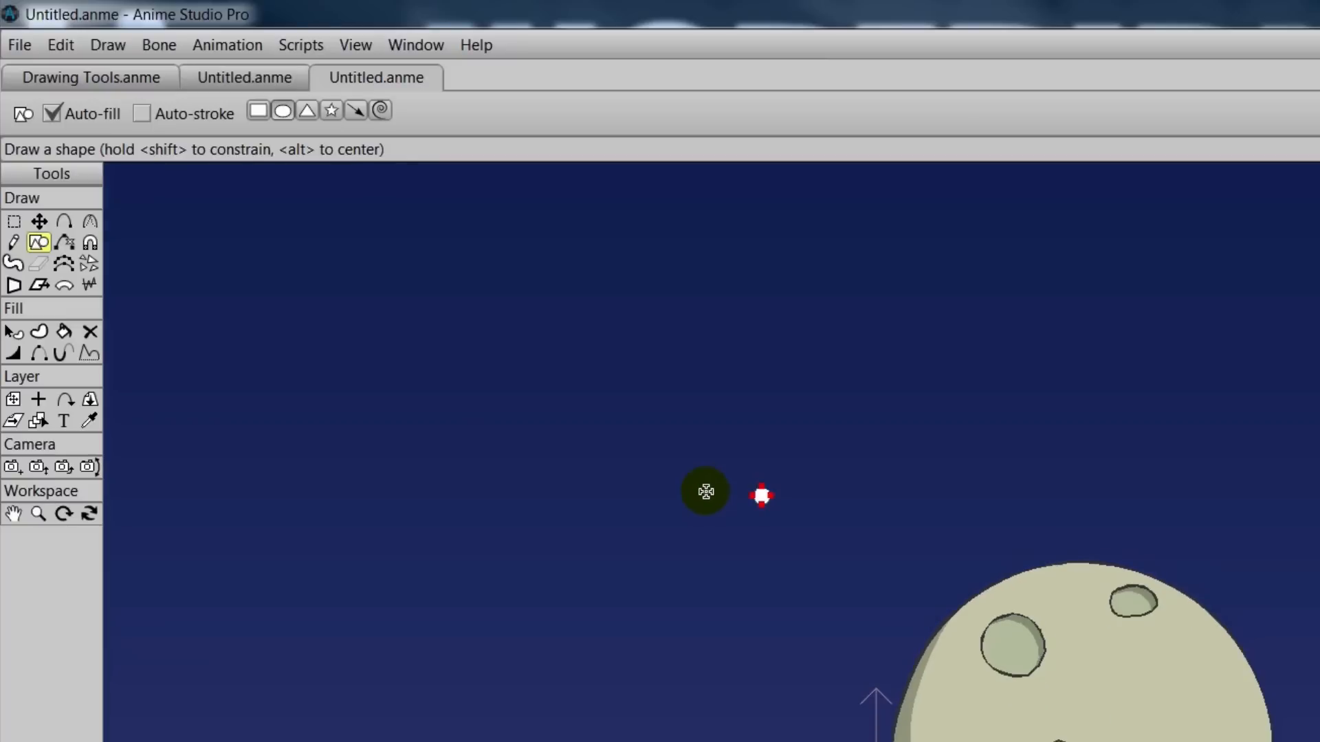
{"action": "scroll", "coordinate": [706, 491], "scroll_direction": "up", "scroll_amount": 2}
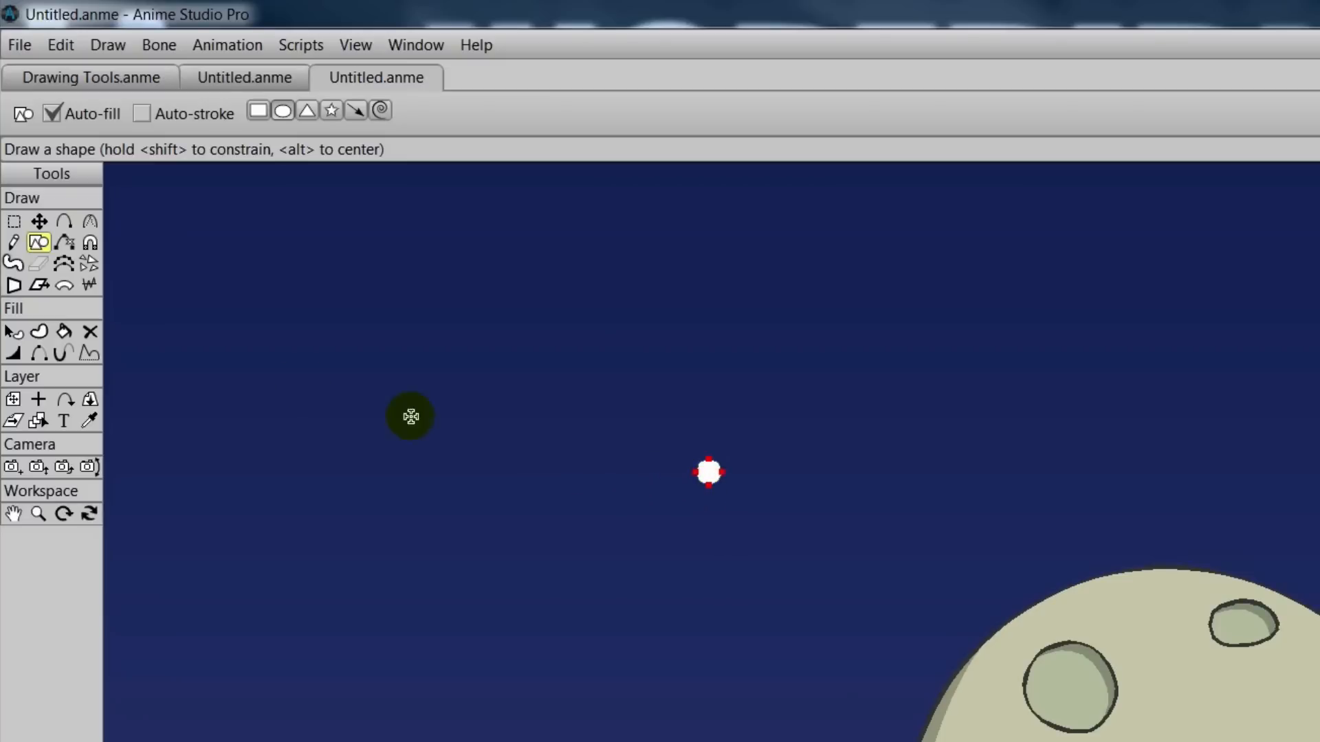
Copy the small white circle and make the Scatter Brush use the clipboard as its symbol
{"action": "left_click", "coordinate": [60, 43]}
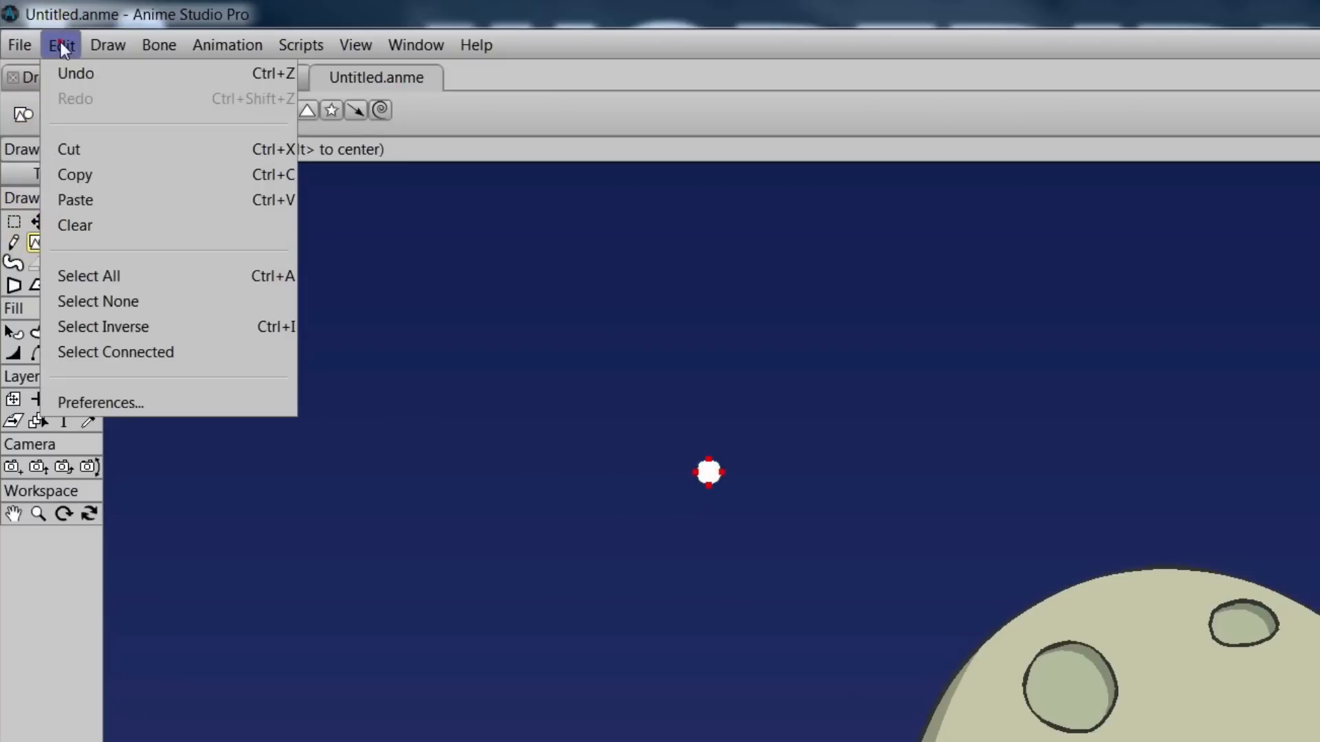
{"action": "left_click", "coordinate": [74, 176]}
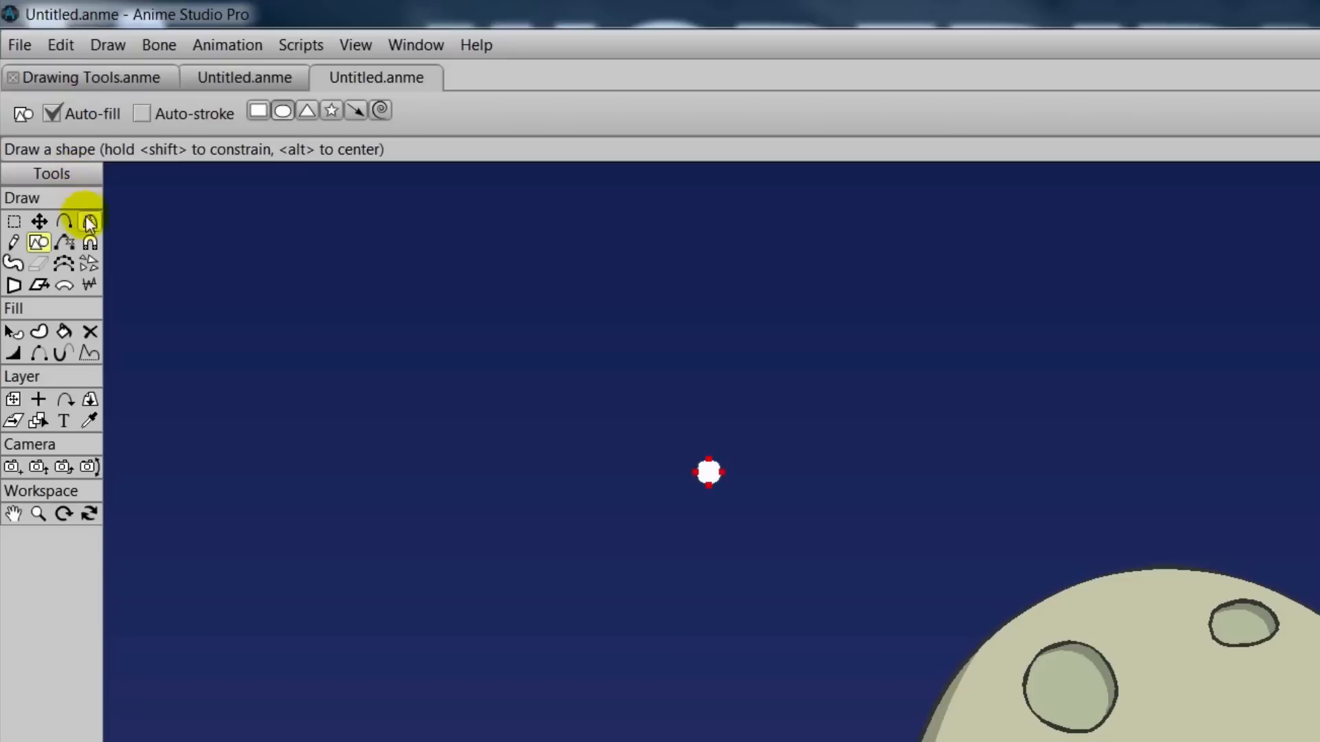
{"action": "left_click", "coordinate": [87, 265]}
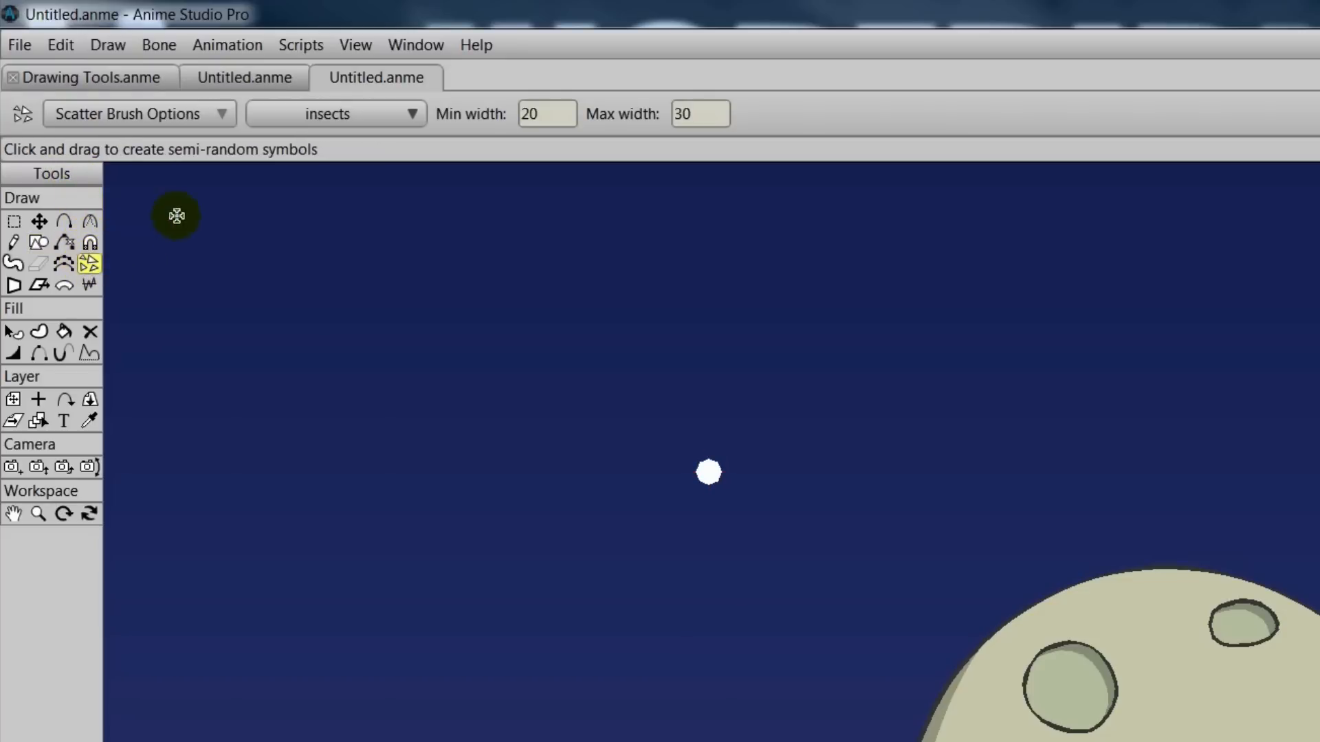
{"action": "left_click", "coordinate": [367, 113]}
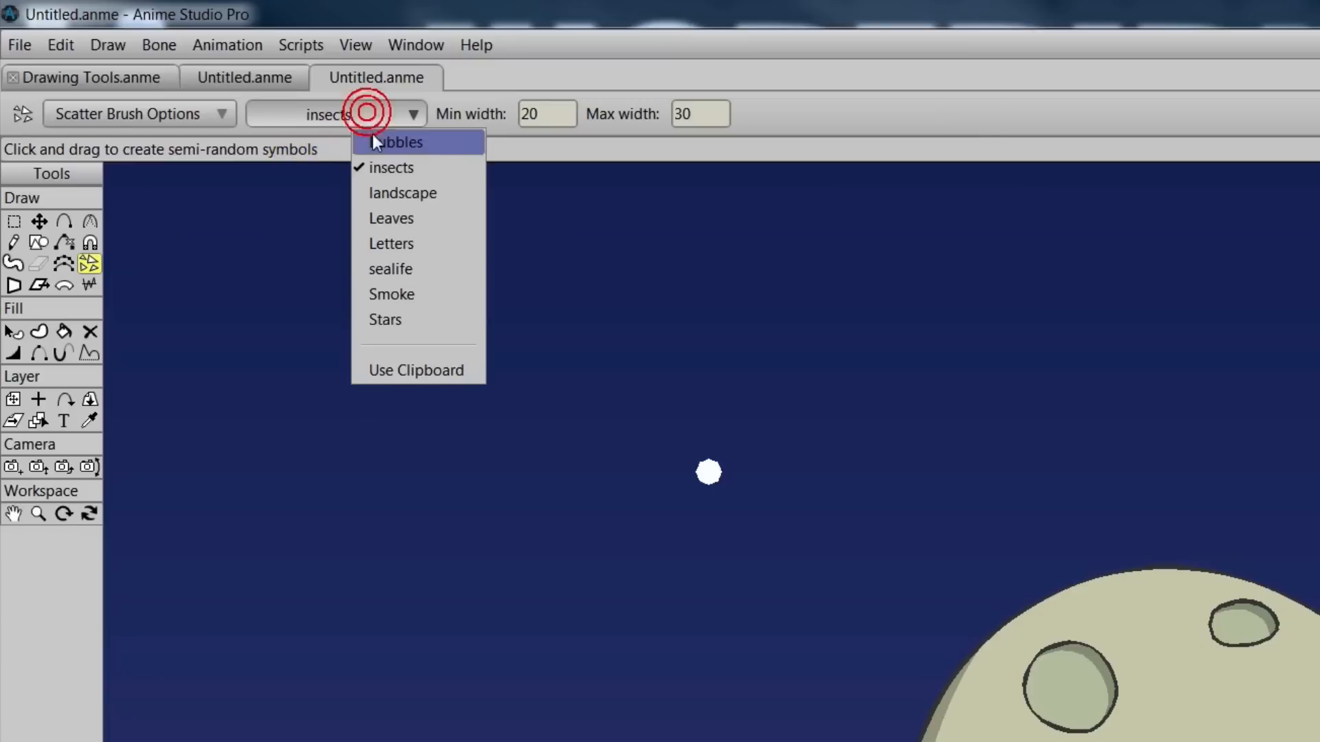
{"action": "left_click", "coordinate": [406, 369]}
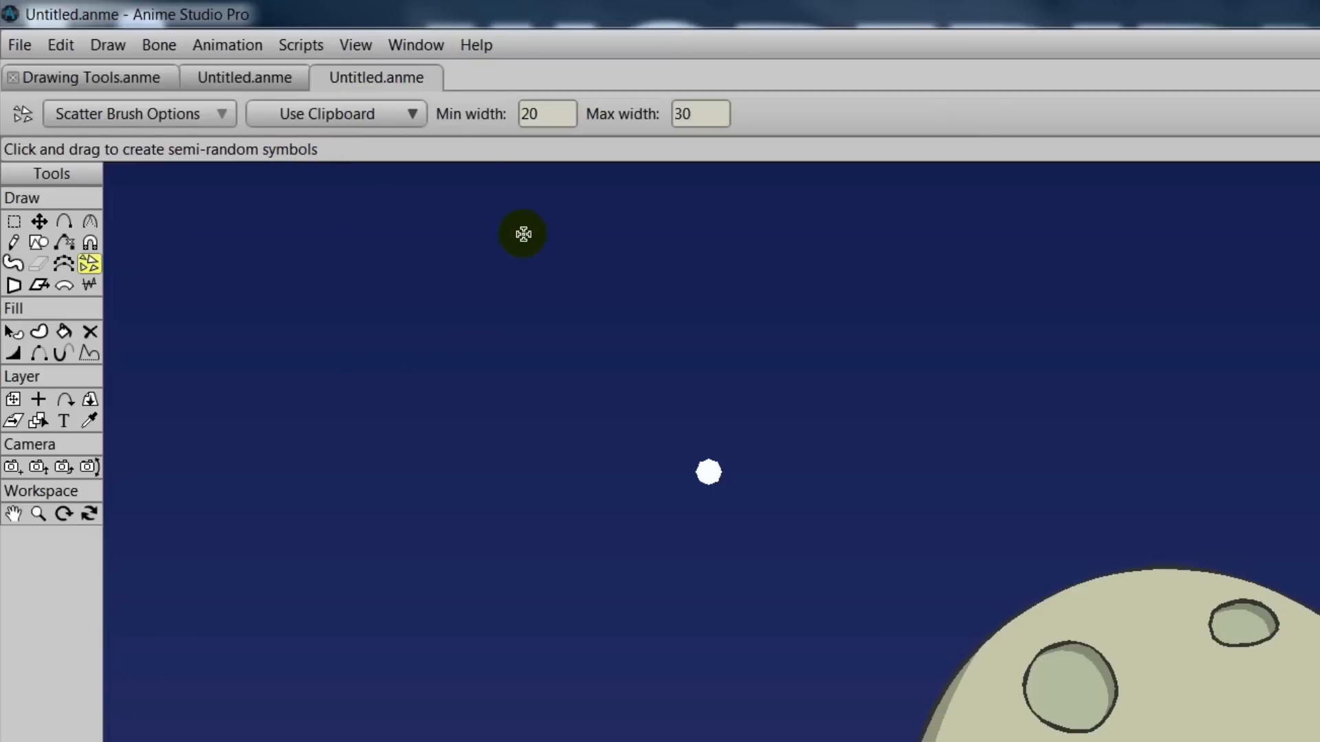
Set the Scatter Brush minimum width to 5 and maximum width to 7
{"action": "left_click_drag", "start_coordinate": [554, 111], "coordinate": [522, 113]}
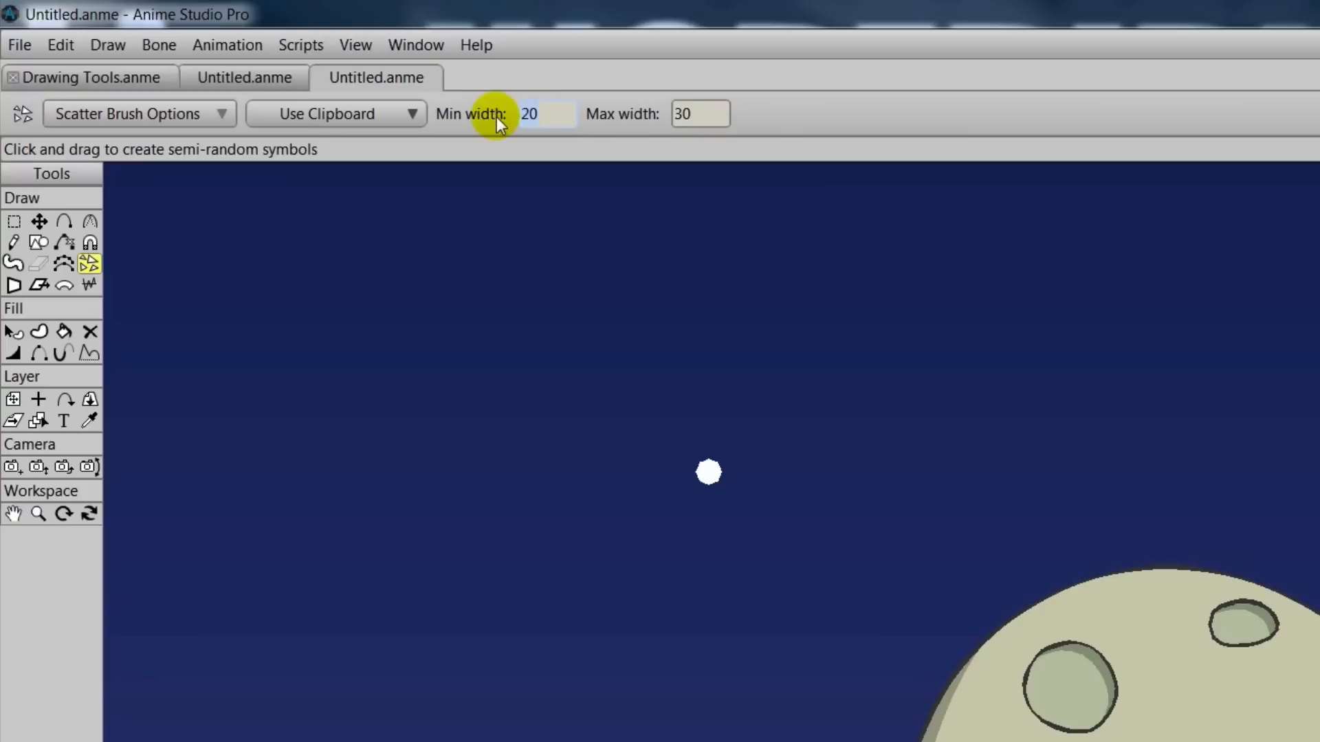
{"action": "type", "text": "5"}
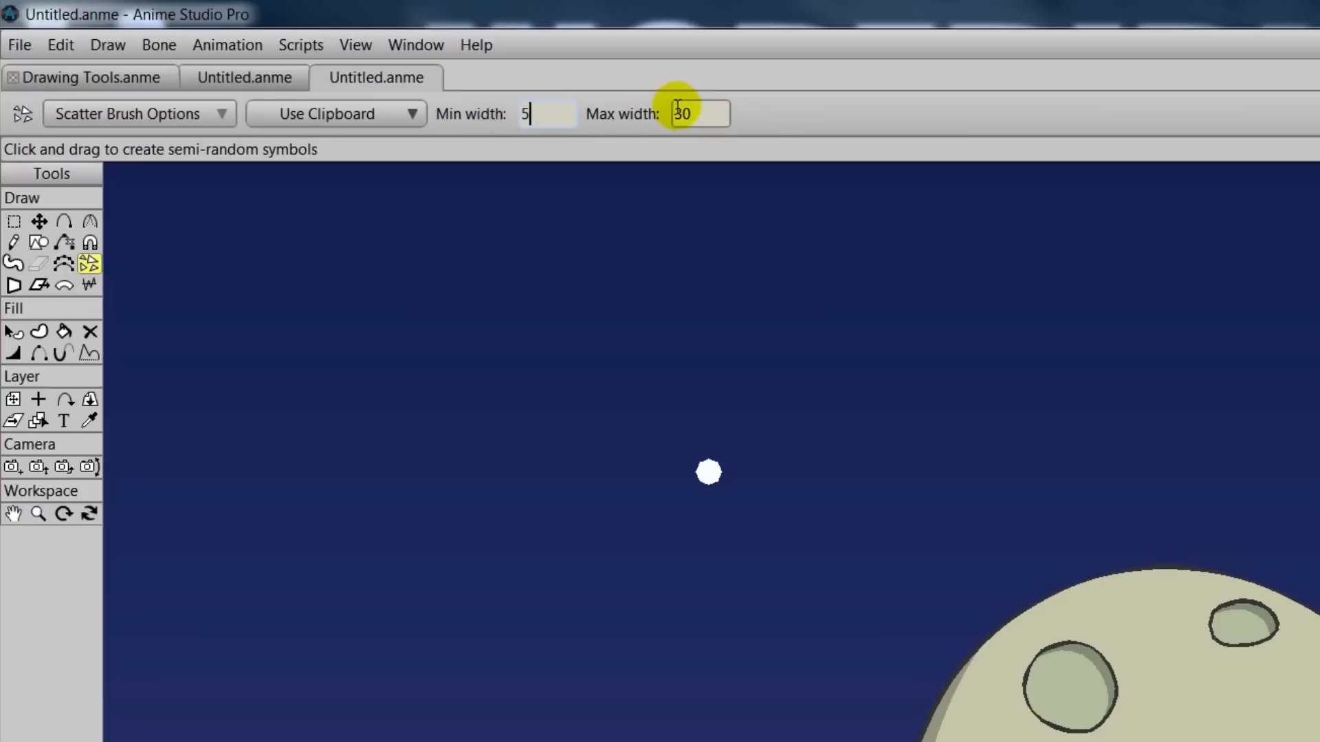
{"action": "left_click_drag", "start_coordinate": [711, 112], "coordinate": [651, 110]}
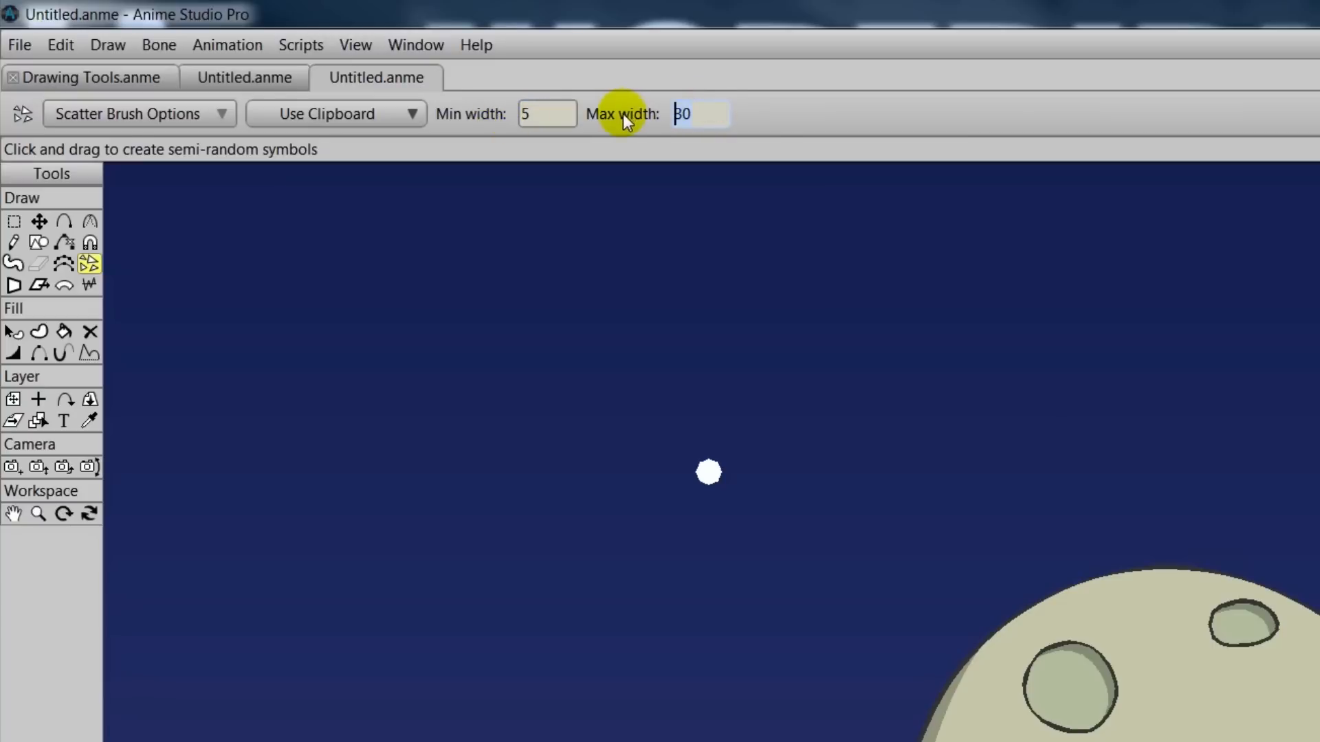
{"action": "key", "text": "BackSpace"}
{"action": "type", "text": "7"}
Scatter the copied white circles as stars across the whole night sky around the moon in long winding strokes
{"action": "scroll", "coordinate": [656, 368], "scroll_direction": "down", "scroll_amount": 4}
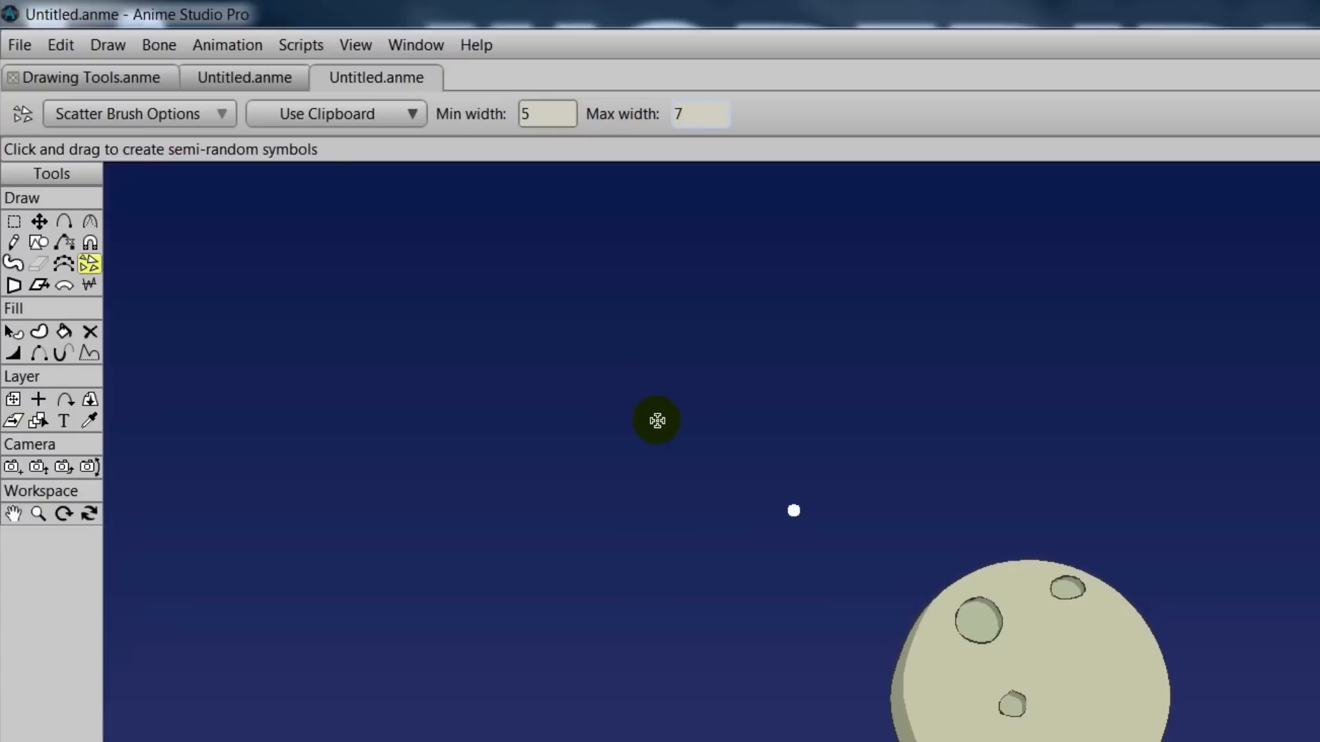
{"action": "left_click_drag", "start_coordinate": [672, 459], "coordinate": [657, 372]}
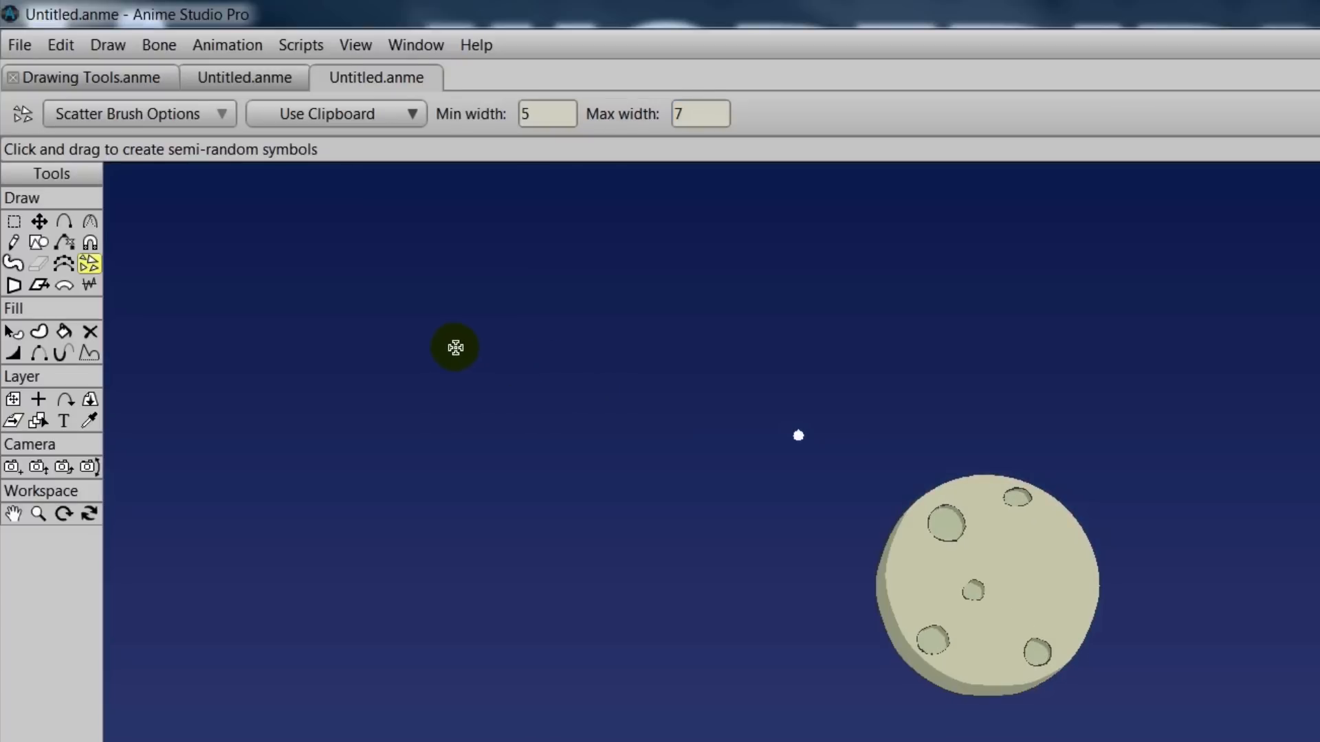
{"action": "mouse_move", "coordinate": [431, 343]}
{"action": "left_mouse_down"}
{"action": "mouse_move", "coordinate": [571, 303]}
{"action": "mouse_move", "coordinate": [392, 394]}
{"action": "mouse_move", "coordinate": [581, 434]}
{"action": "mouse_move", "coordinate": [1166, 465]}
{"action": "mouse_move", "coordinate": [469, 618]}
{"action": "mouse_move", "coordinate": [1310, 710]}
{"action": "mouse_move", "coordinate": [1174, 338]}
{"action": "mouse_move", "coordinate": [978, 480]}
{"action": "mouse_move", "coordinate": [1152, 554]}
{"action": "mouse_move", "coordinate": [972, 698]}
{"action": "mouse_move", "coordinate": [536, 344]}
{"action": "mouse_move", "coordinate": [303, 229]}
{"action": "mouse_move", "coordinate": [330, 383]}
{"action": "mouse_move", "coordinate": [324, 601]}
{"action": "mouse_move", "coordinate": [227, 729]}
{"action": "mouse_move", "coordinate": [426, 698]}
{"action": "left_mouse_up"}
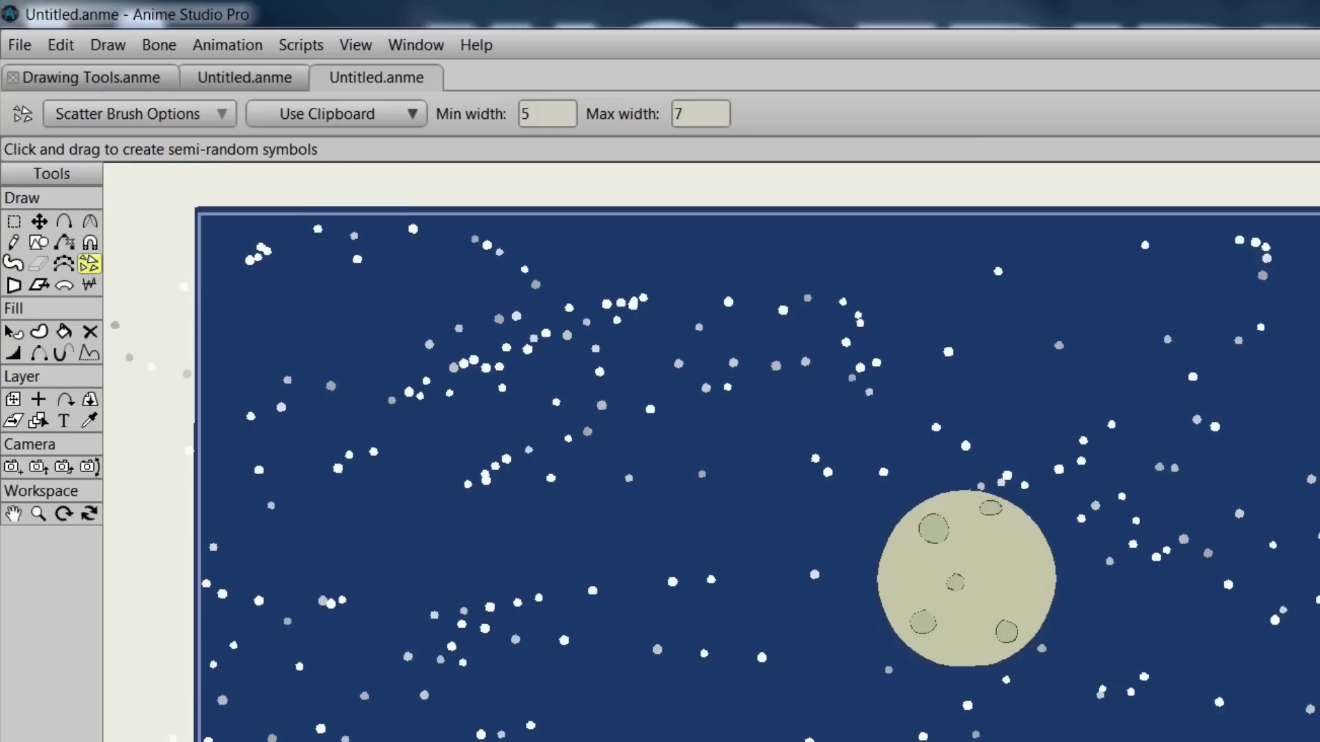
{"action": "mouse_move", "coordinate": [1268, 219]}
{"action": "left_mouse_down"}
{"action": "mouse_move", "coordinate": [502, 438]}
{"action": "mouse_move", "coordinate": [757, 499]}
{"action": "mouse_move", "coordinate": [273, 564]}
{"action": "left_mouse_up"}
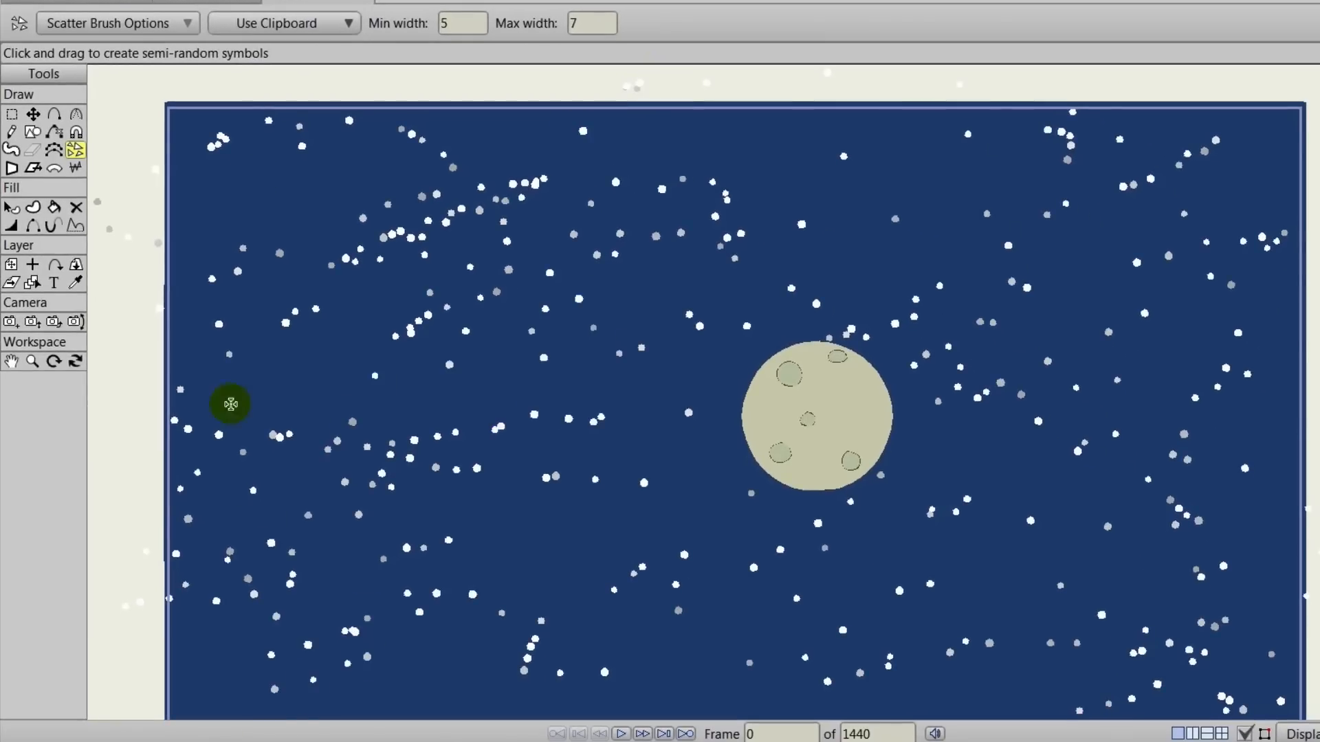
{"action": "mouse_move", "coordinate": [231, 404]}
{"action": "left_mouse_down"}
{"action": "mouse_move", "coordinate": [875, 675]}
{"action": "mouse_move", "coordinate": [1288, 512]}
{"action": "mouse_move", "coordinate": [1218, 468]}
{"action": "left_mouse_up"}
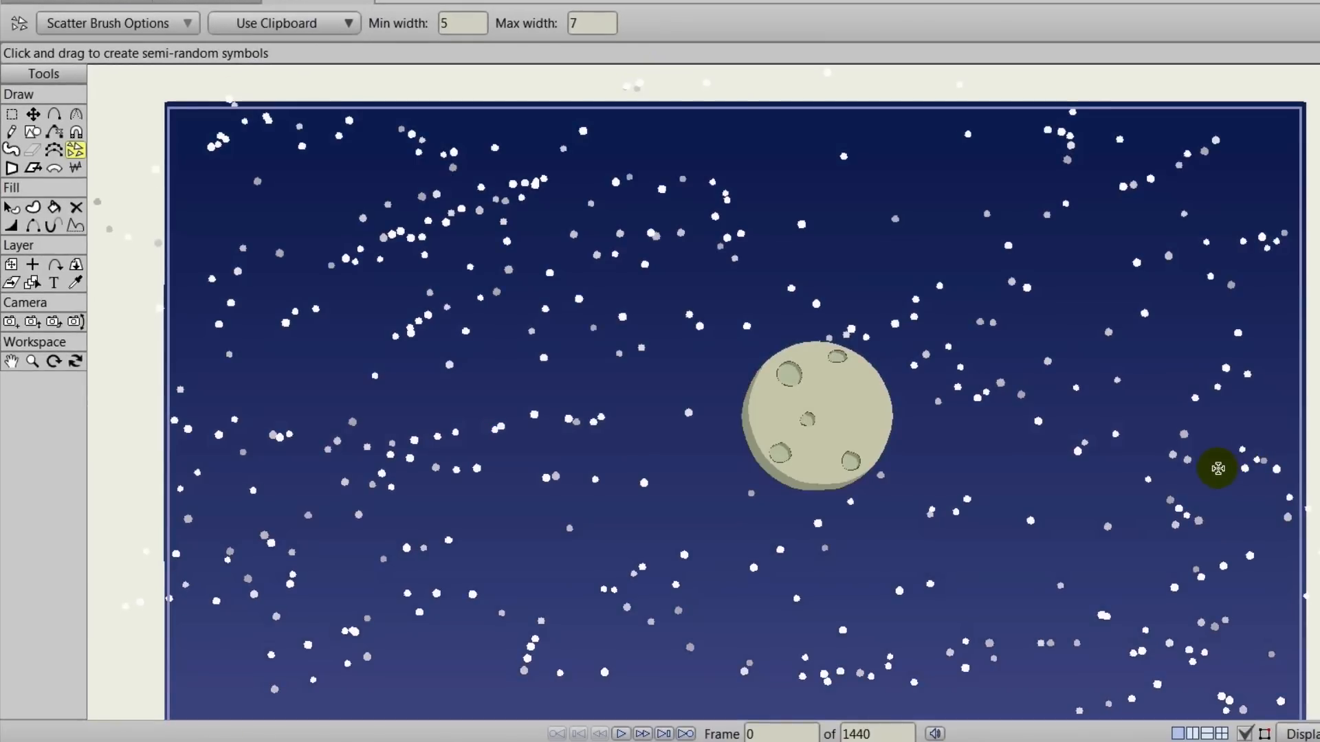
Render a preview of the starry moon scene, inspect it and close the render
{"action": "key", "text": "ctrl+r"}
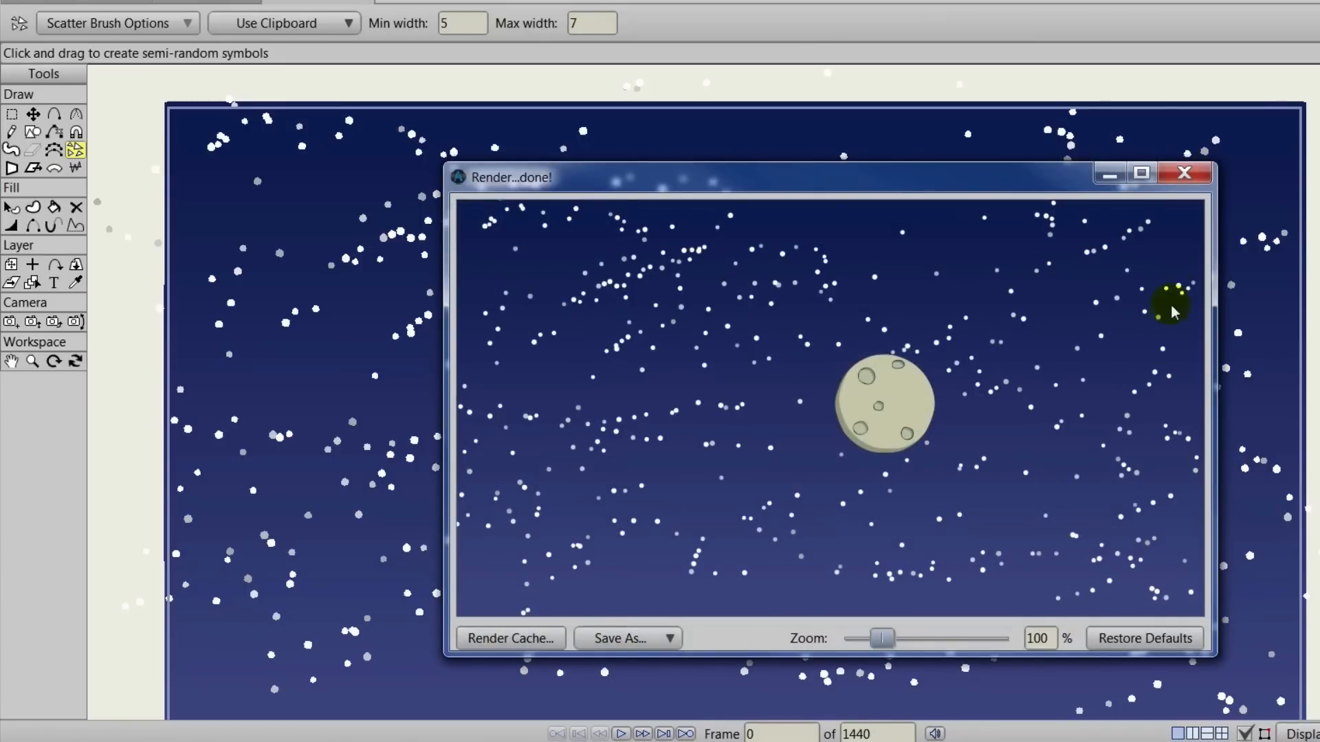
{"action": "left_click", "coordinate": [1184, 172]}
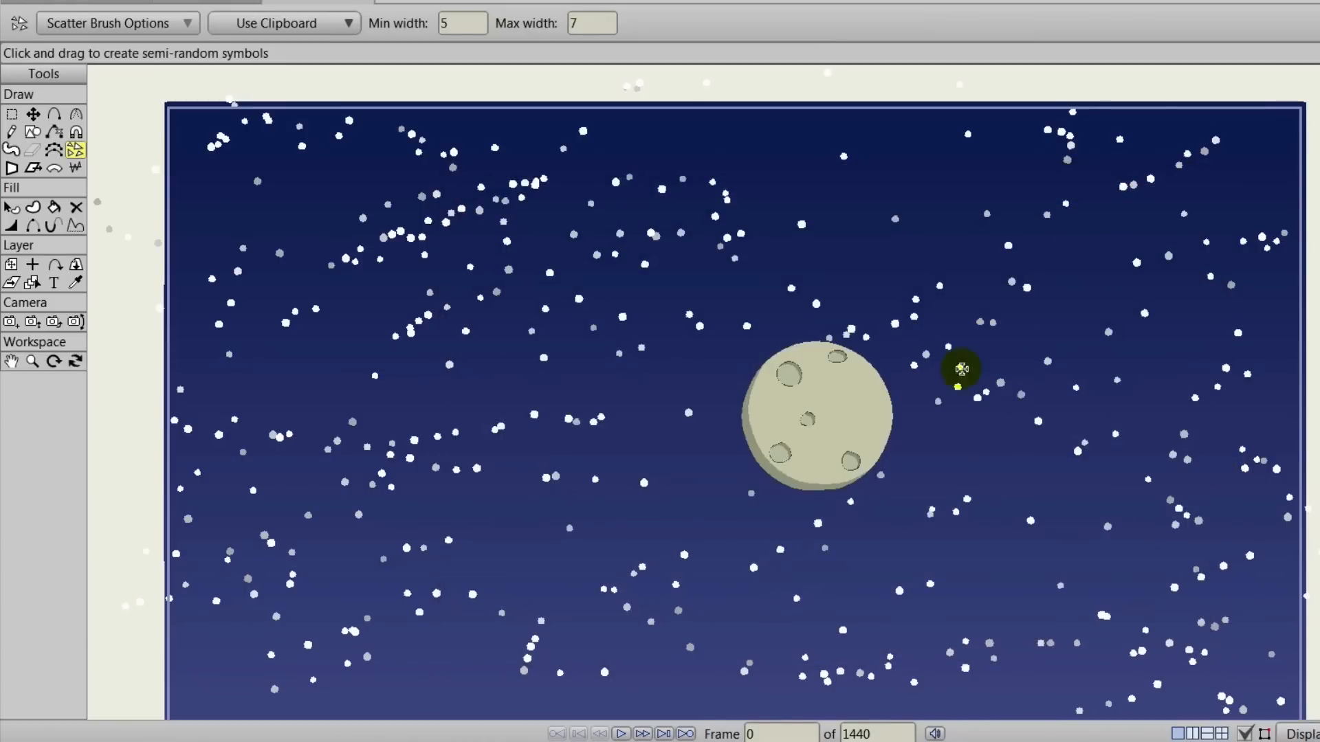
{"action": "scroll", "coordinate": [948, 376], "scroll_direction": "down", "scroll_amount": 2}
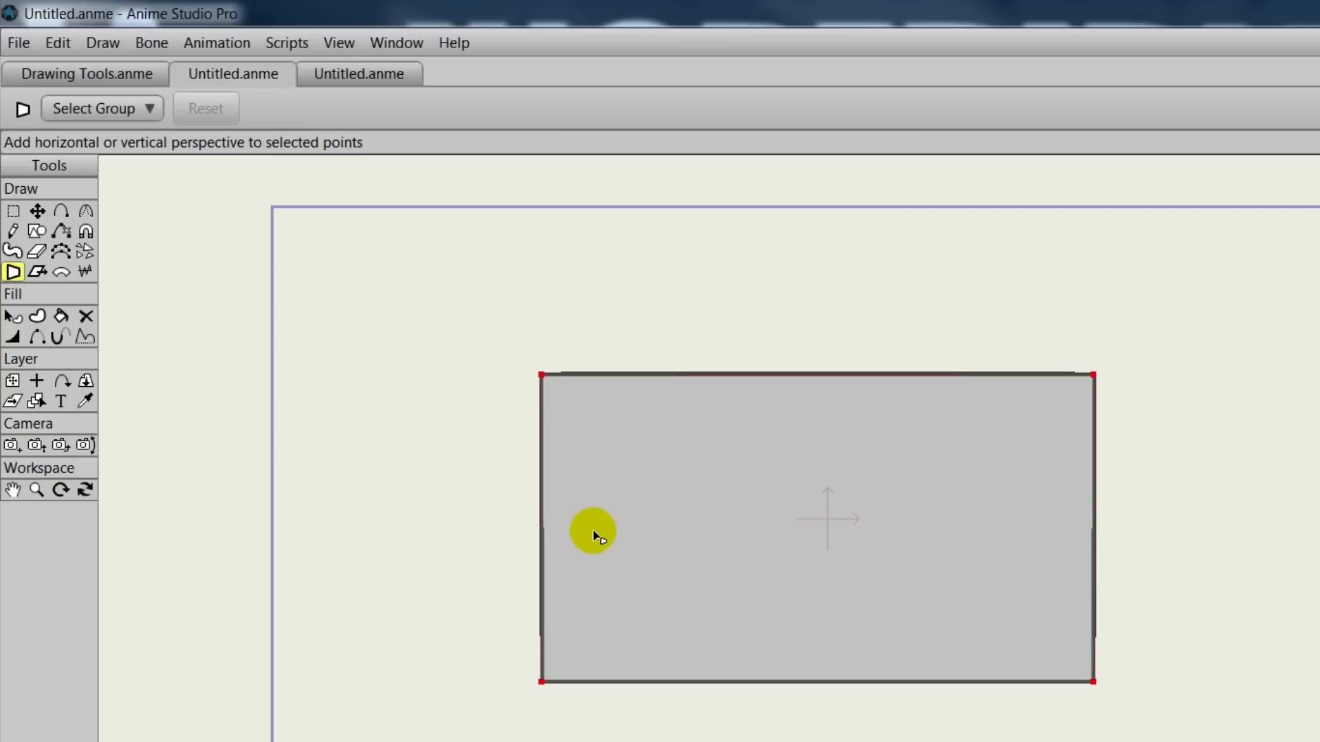
Distort the grey rectangle's selected points with horizontal and vertical perspective, tapering it in different directions
{"action": "left_click_drag", "start_coordinate": [598, 530], "coordinate": [864, 561]}
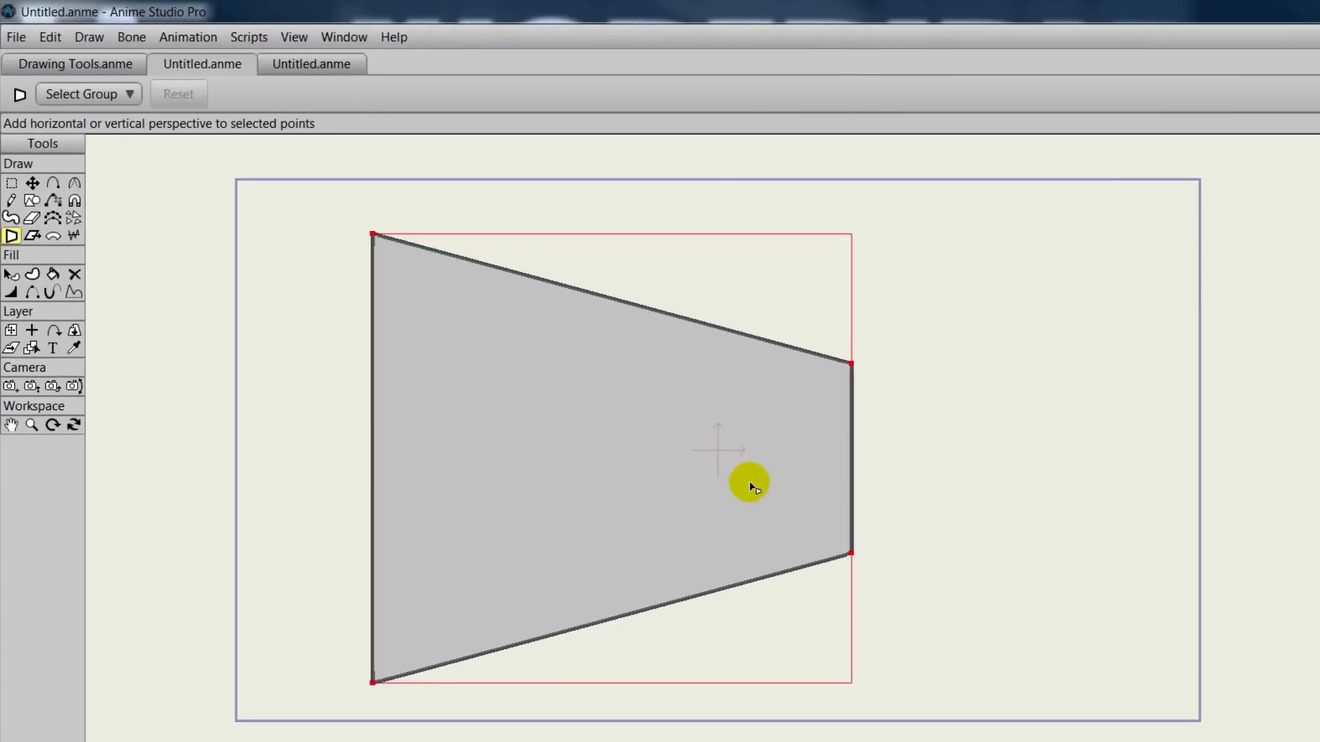
{"action": "left_click_drag", "start_coordinate": [750, 484], "coordinate": [799, 470]}
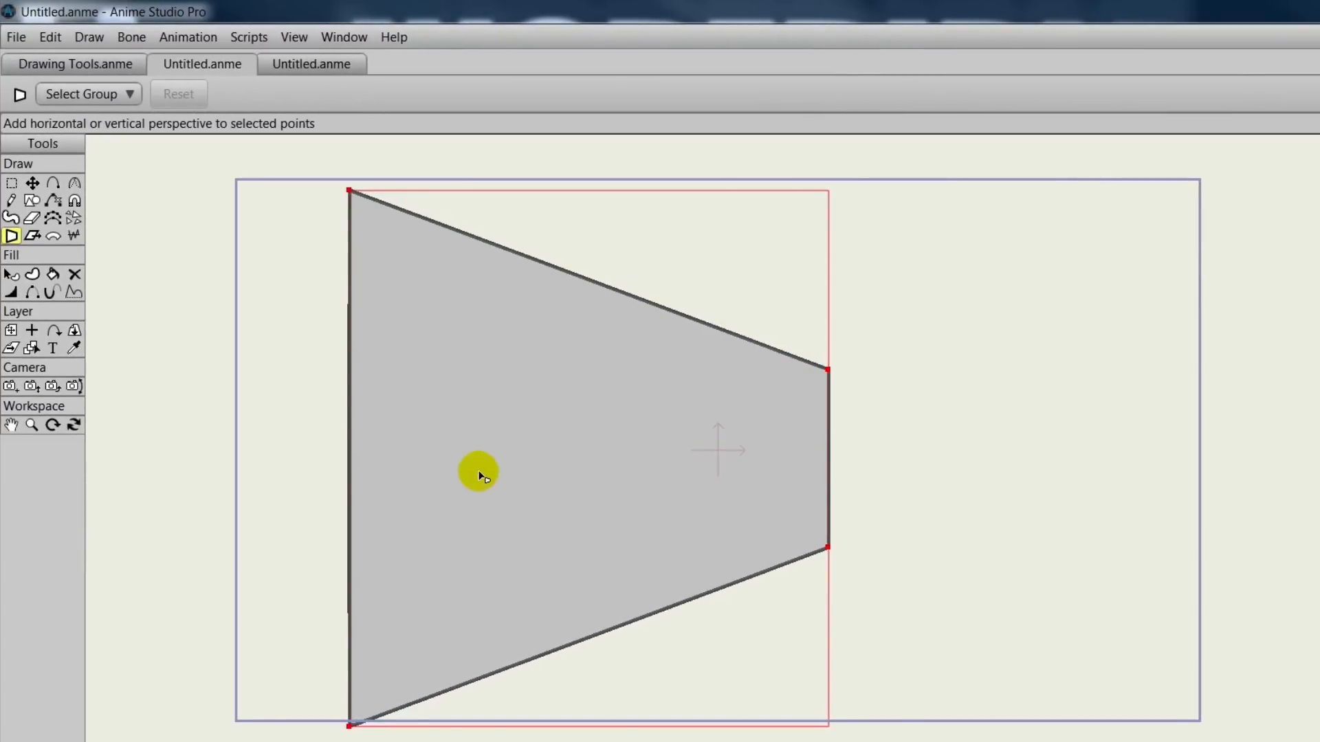
{"action": "left_click_drag", "start_coordinate": [480, 473], "coordinate": [172, 430]}
{"action": "left_click_drag", "start_coordinate": [513, 451], "coordinate": [638, 672]}
{"action": "left_click_drag", "start_coordinate": [666, 536], "coordinate": [651, 409]}
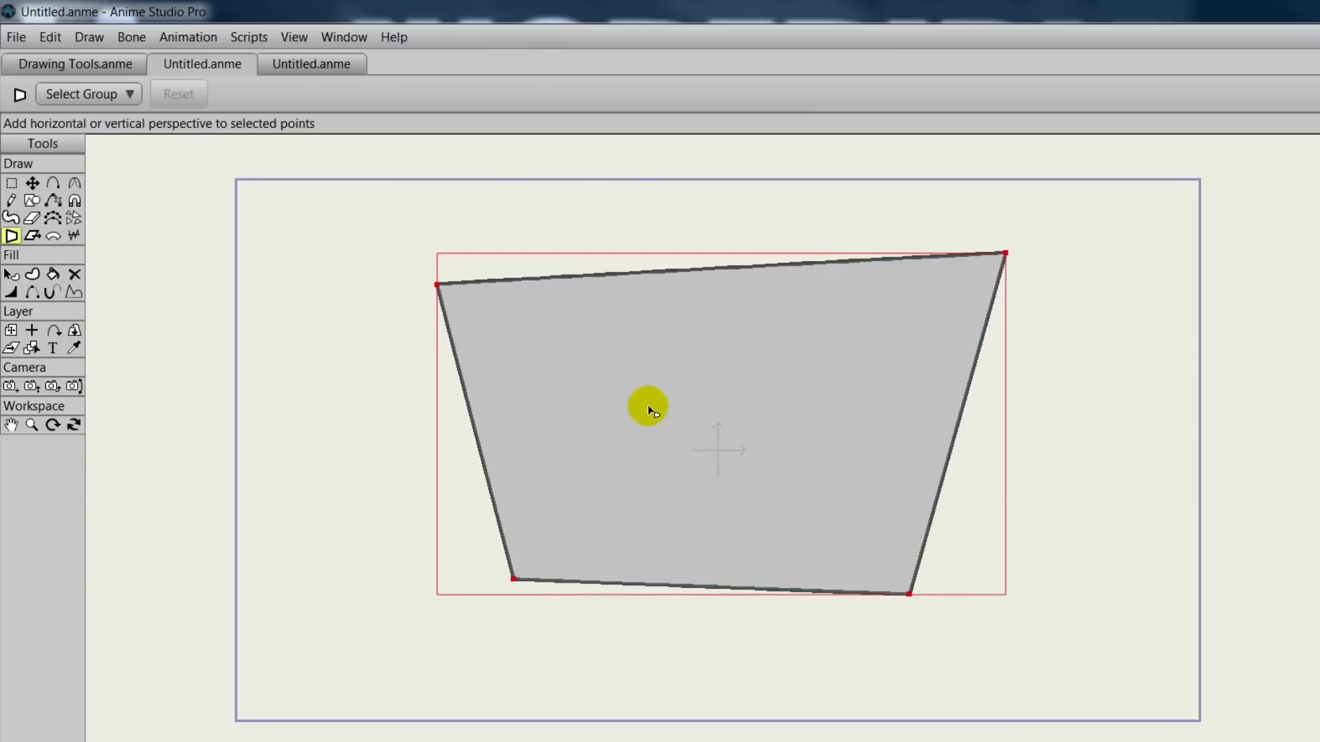
{"action": "left_click_drag", "start_coordinate": [681, 431], "coordinate": [979, 387]}
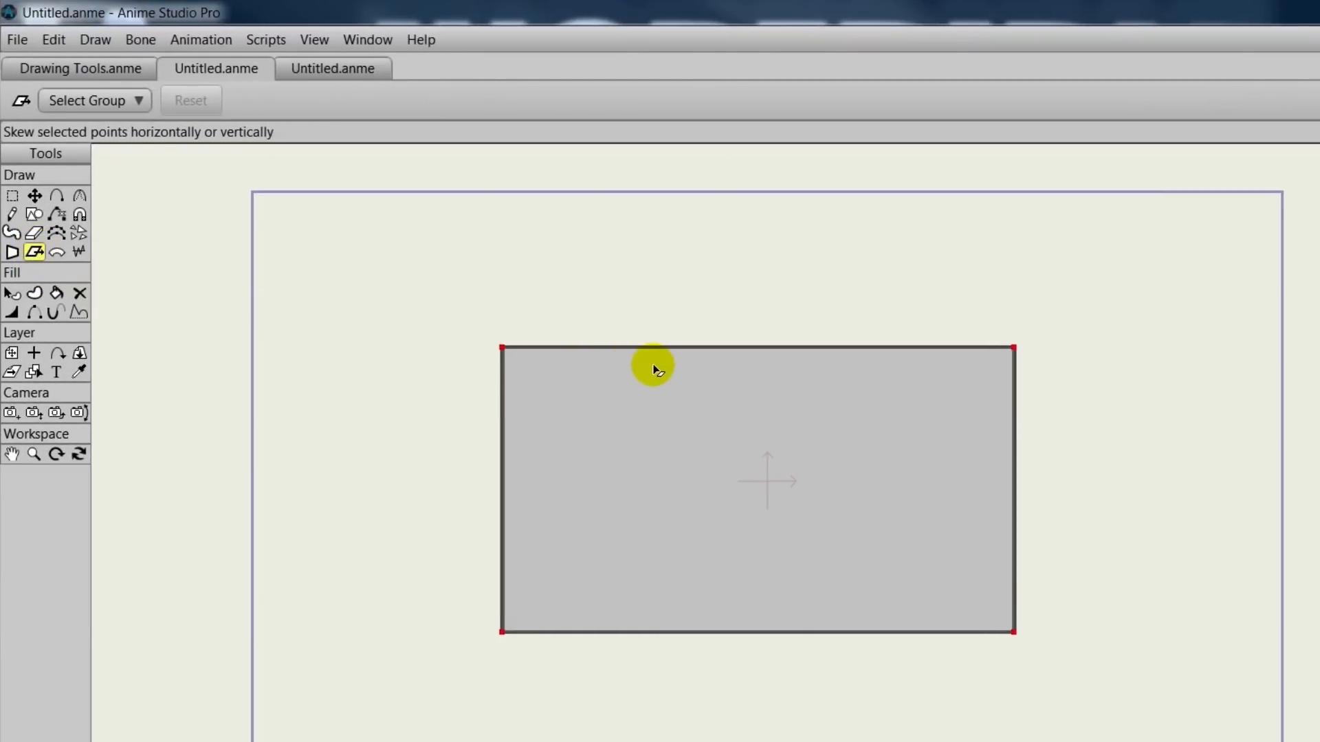
Shear the grey rectangle horizontally, undo the skew, and shear it again from its lower part
{"action": "left_click_drag", "start_coordinate": [653, 369], "coordinate": [618, 400]}
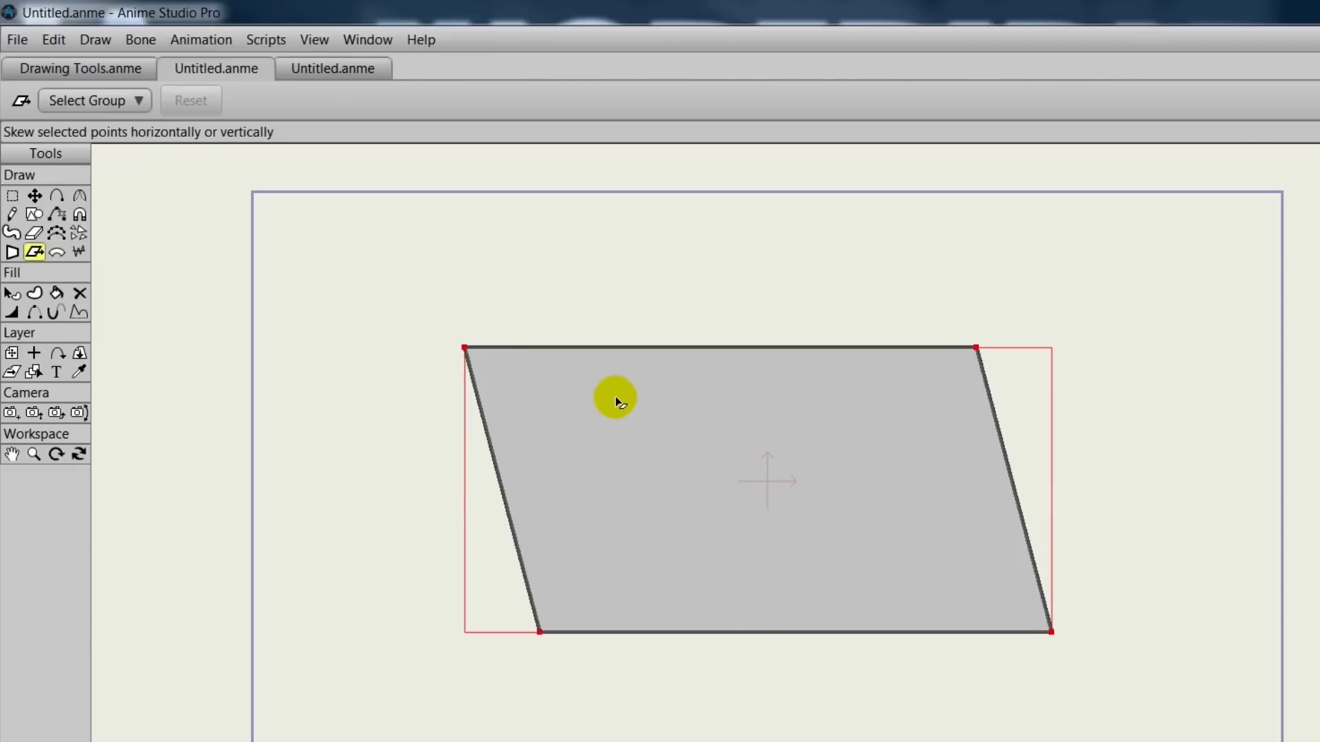
{"action": "key", "text": "ctrl+z"}
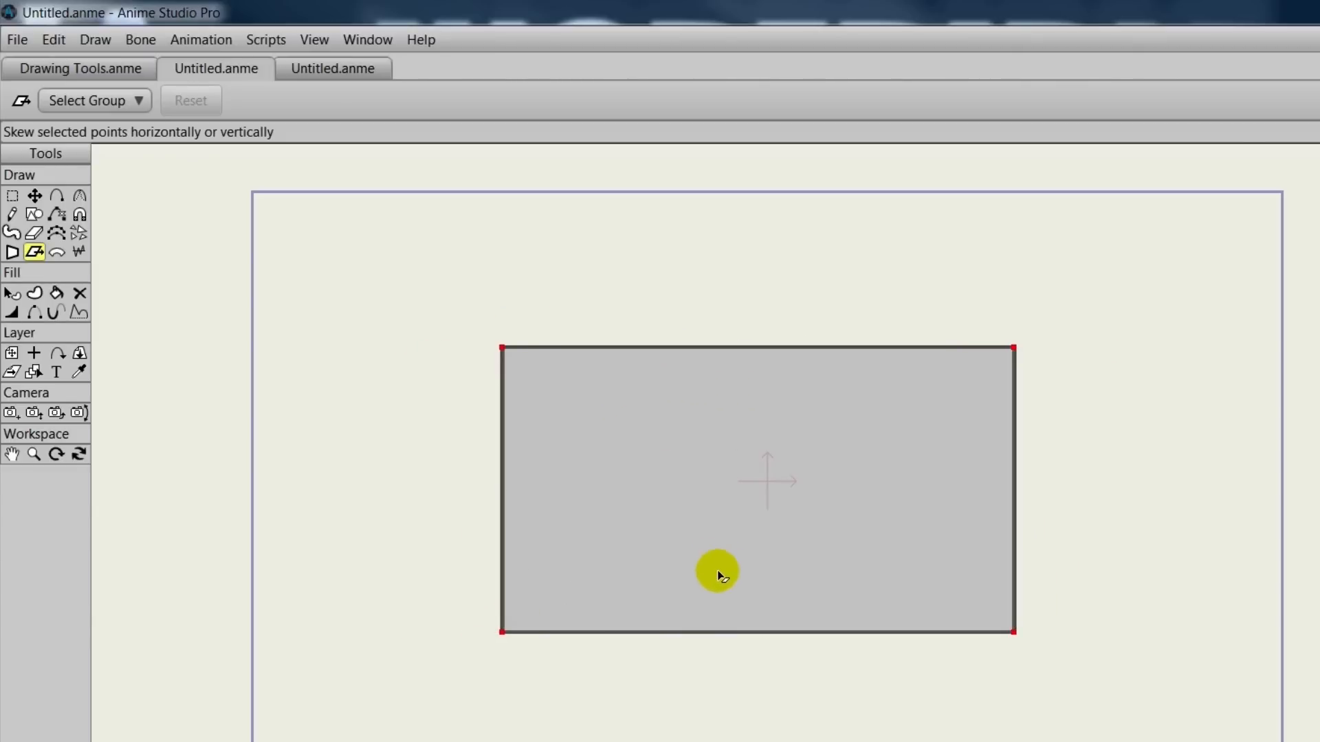
{"action": "left_click_drag", "start_coordinate": [717, 570], "coordinate": [690, 551]}
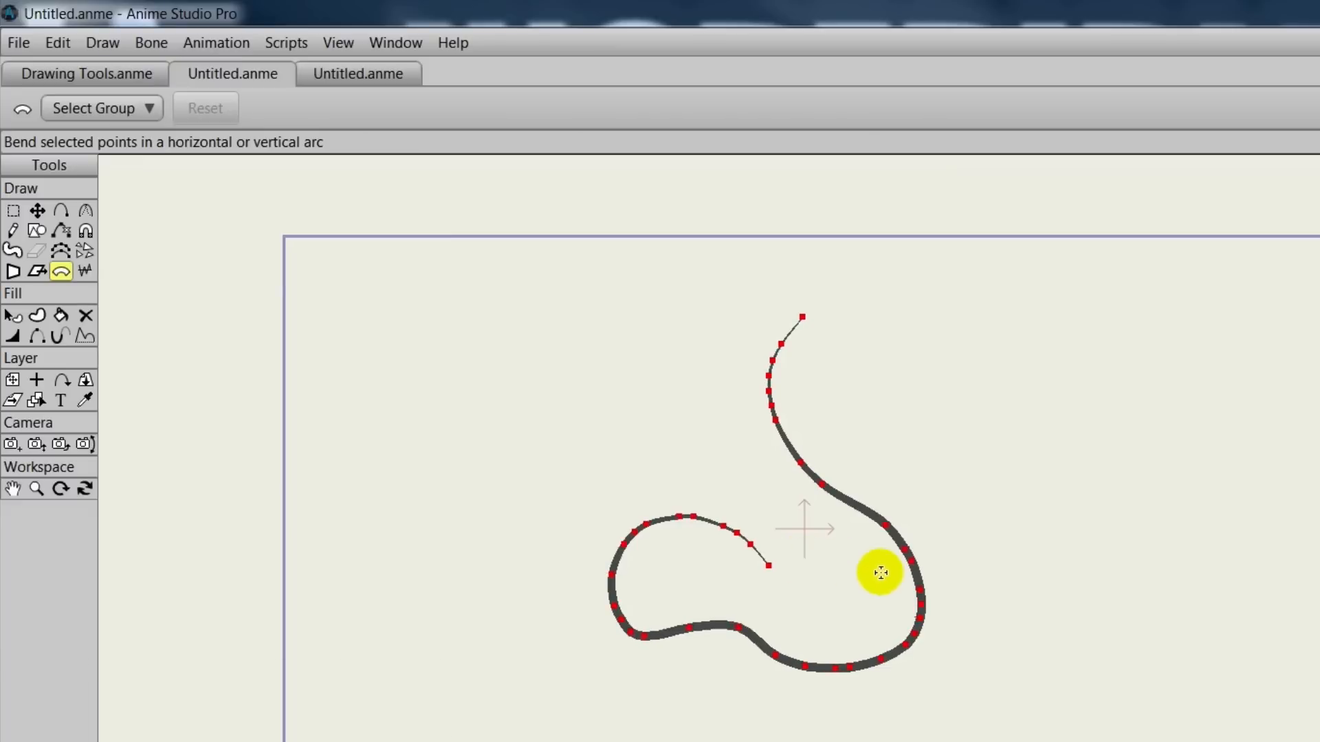
Bend the selected points of the curved brush line in a horizontal arc both ways and in a vertical arc
{"action": "left_click_drag", "start_coordinate": [972, 578], "coordinate": [1295, 565]}
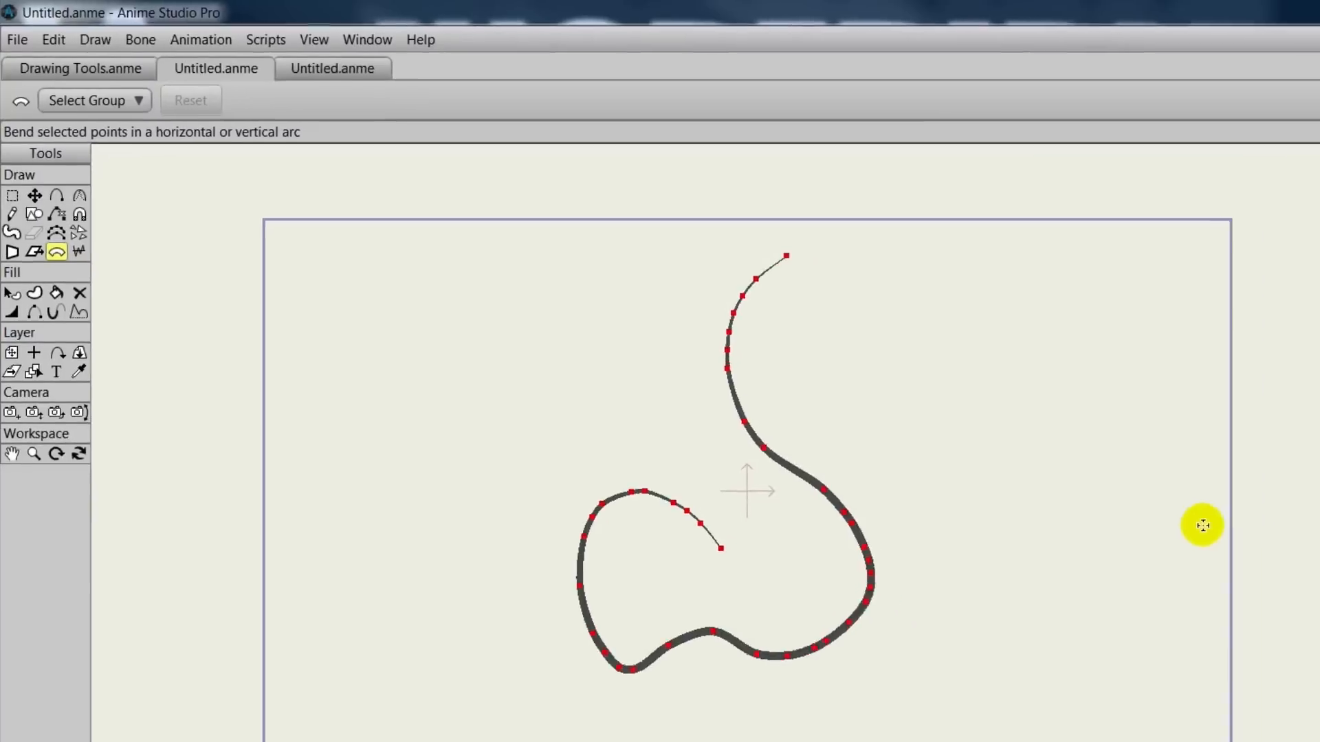
{"action": "mouse_move", "coordinate": [1202, 525]}
{"action": "left_mouse_down"}
{"action": "mouse_move", "coordinate": [1246, 516]}
{"action": "mouse_move", "coordinate": [1205, 520]}
{"action": "left_mouse_up"}
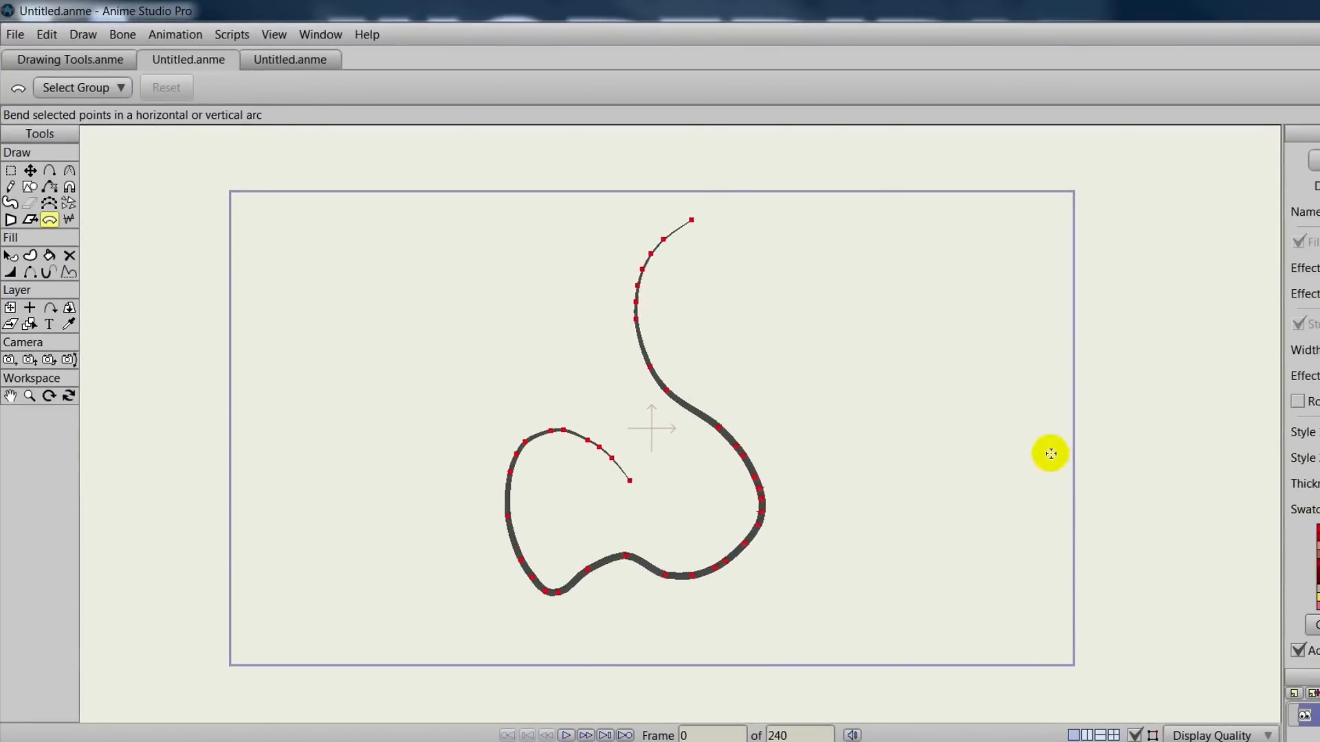
{"action": "left_click_drag", "start_coordinate": [1050, 454], "coordinate": [380, 438]}
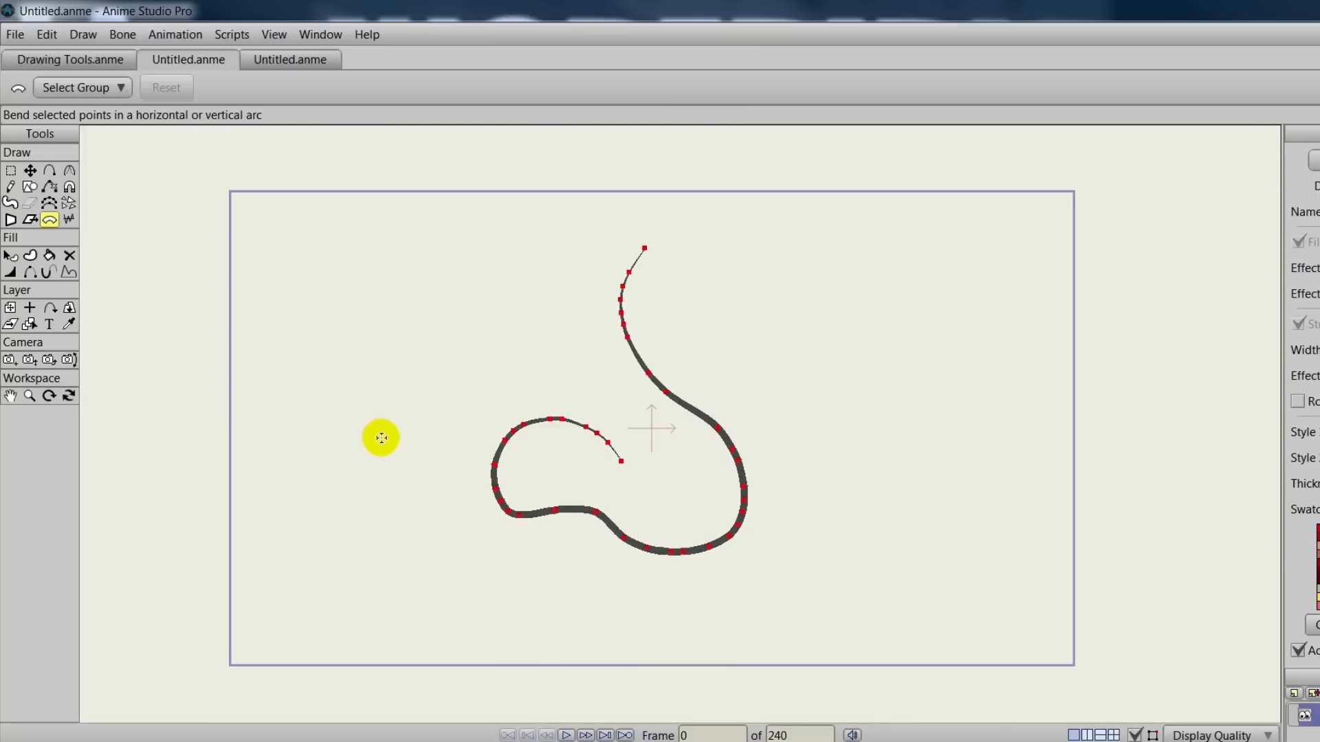
{"action": "left_click_drag", "start_coordinate": [698, 453], "coordinate": [655, 597]}
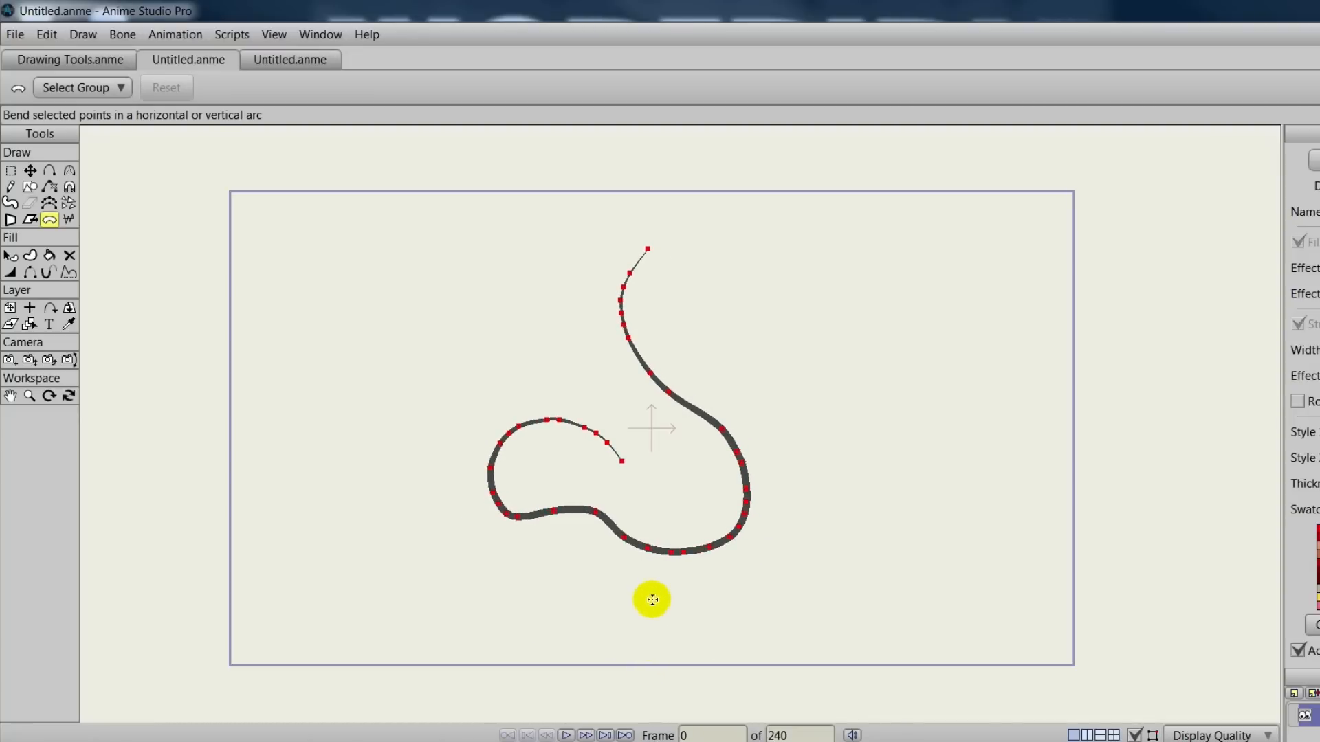
Apply random noise to the curved line's selected points so that its smooth outline turns jagged
{"action": "left_click", "coordinate": [69, 219]}
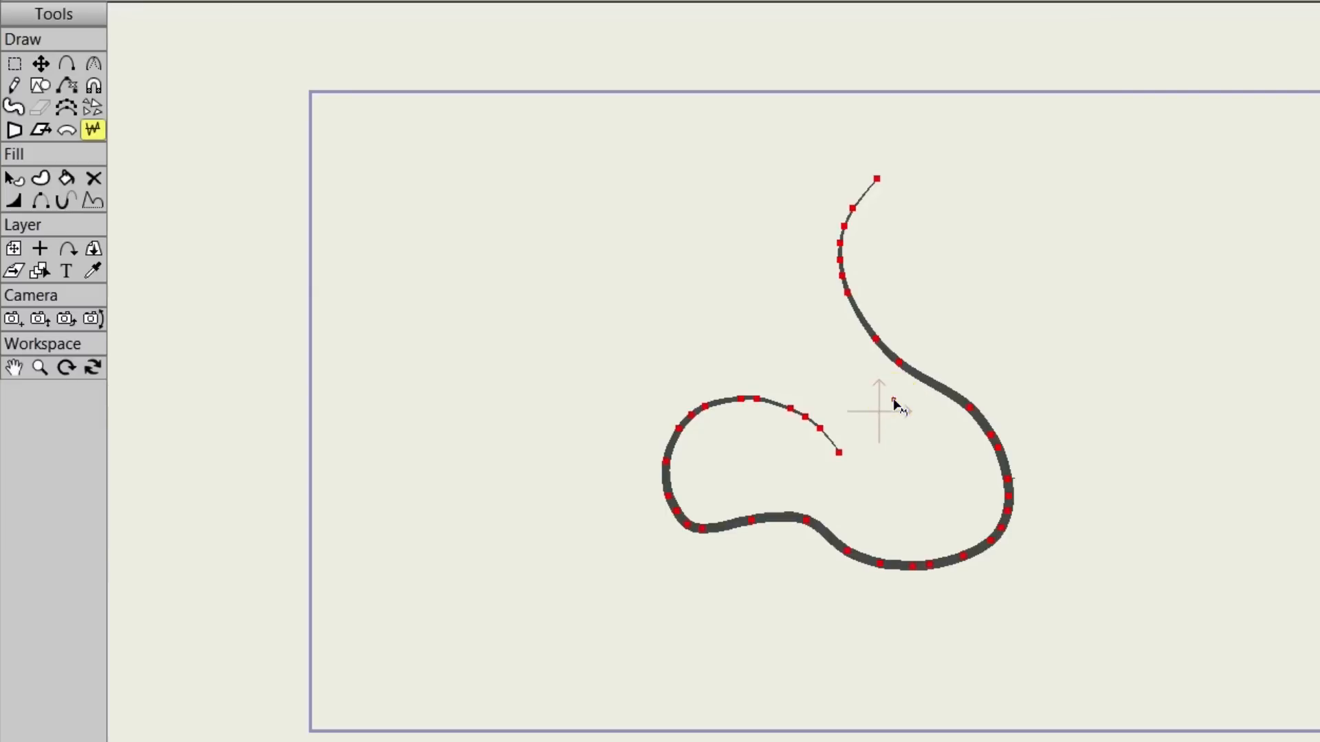
{"action": "left_click_drag", "start_coordinate": [893, 403], "coordinate": [830, 438]}
{"action": "left_click_drag", "start_coordinate": [637, 426], "coordinate": [484, 417]}
{"action": "left_click_drag", "start_coordinate": [905, 517], "coordinate": [1146, 505]}
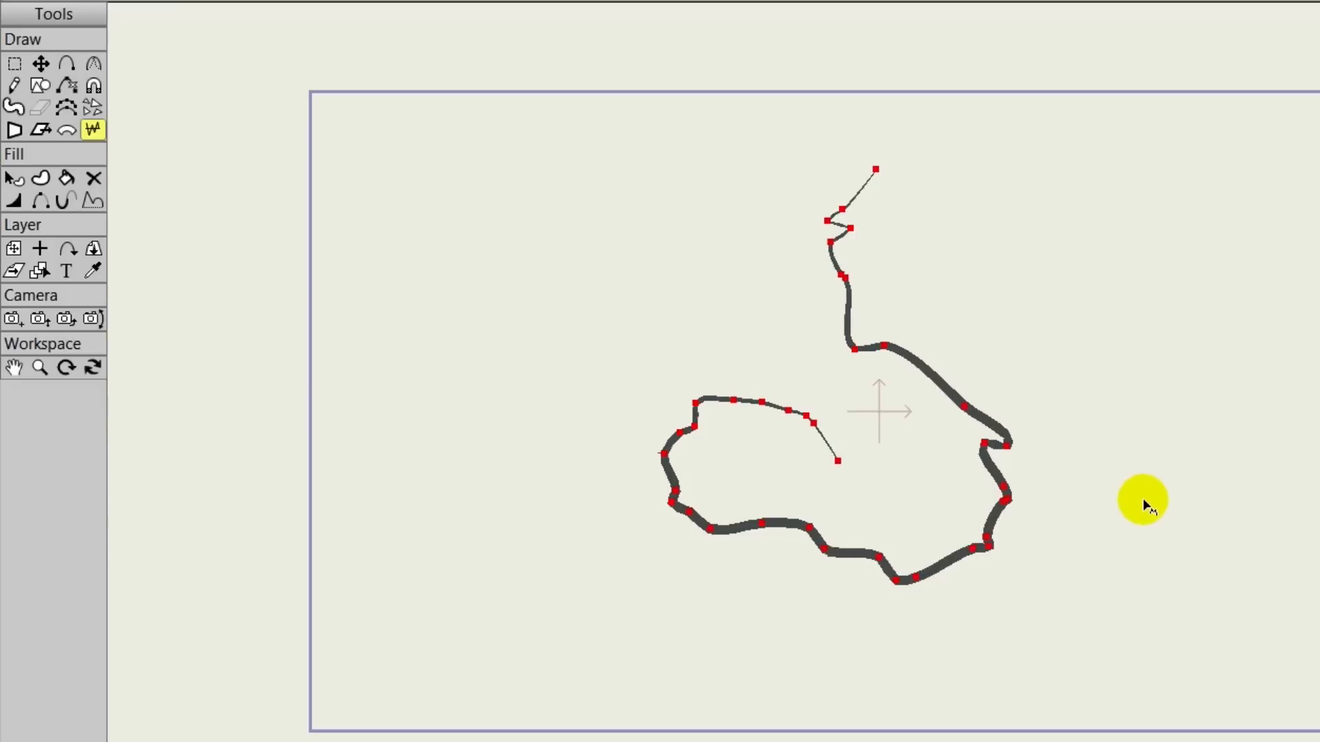